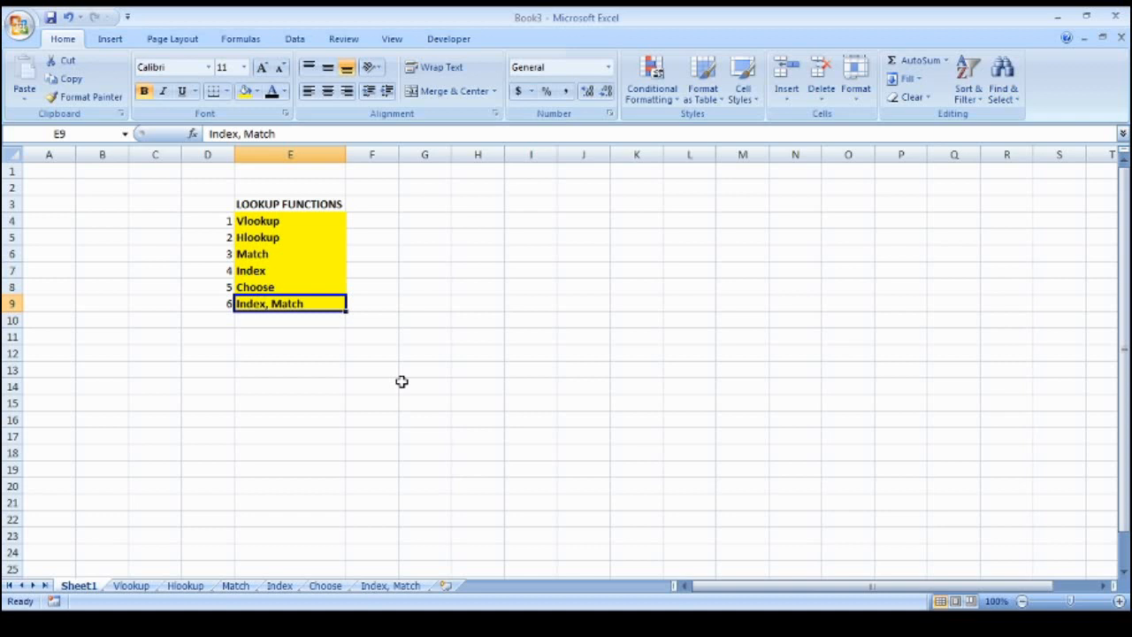
Move from the lookup functions list to the Vlookup sheet
key(ctrl+Up)
key(Down)
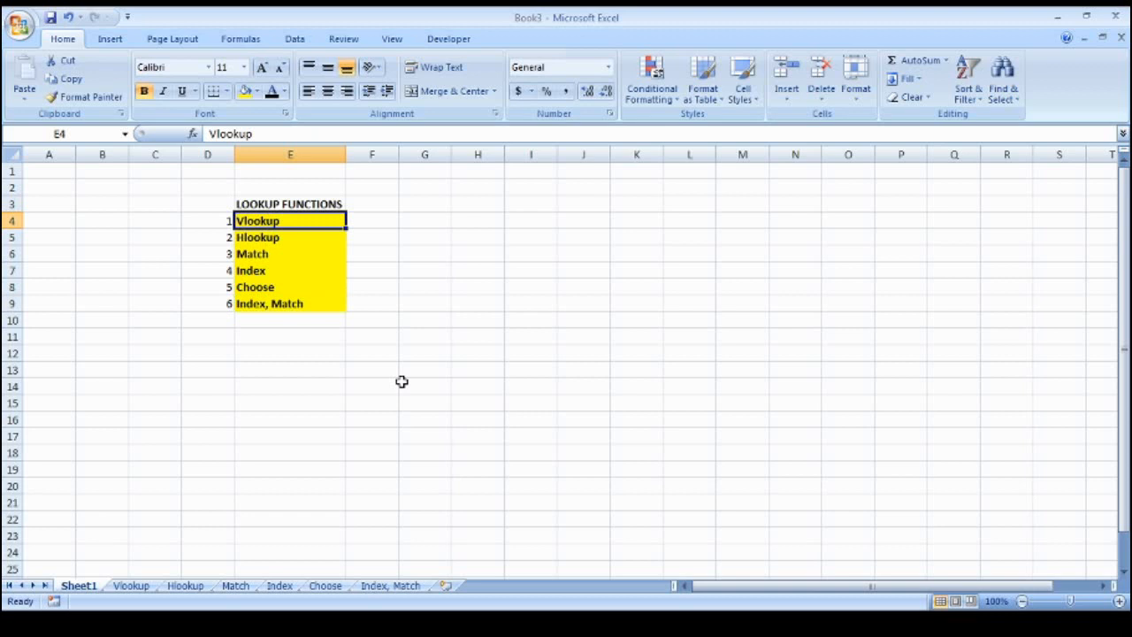
key(ctrl+Down)
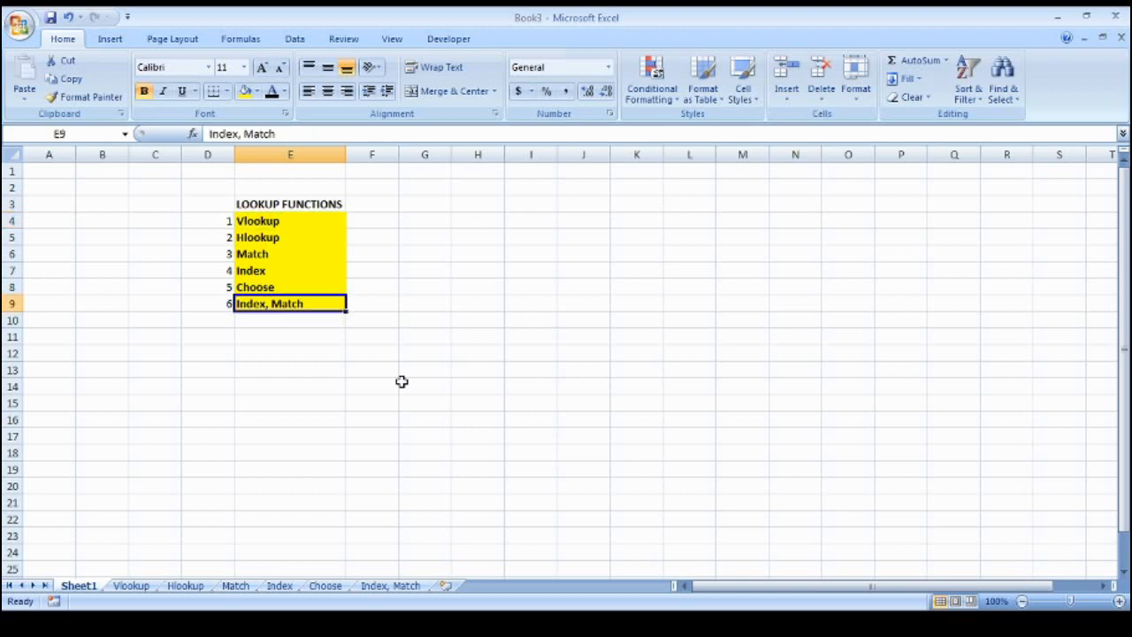
key(ctrl+Page_Down)
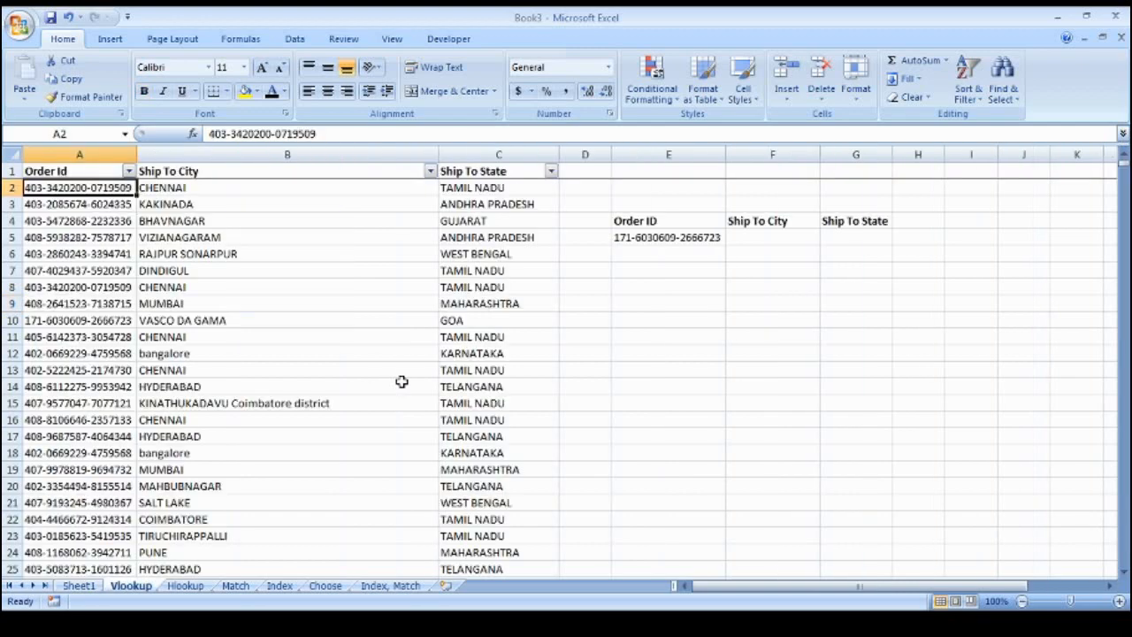
Browse the order data's Order Id, Ship To City and Ship To State columns down to the last row
key(Up)
key(ctrl+shift+Right)
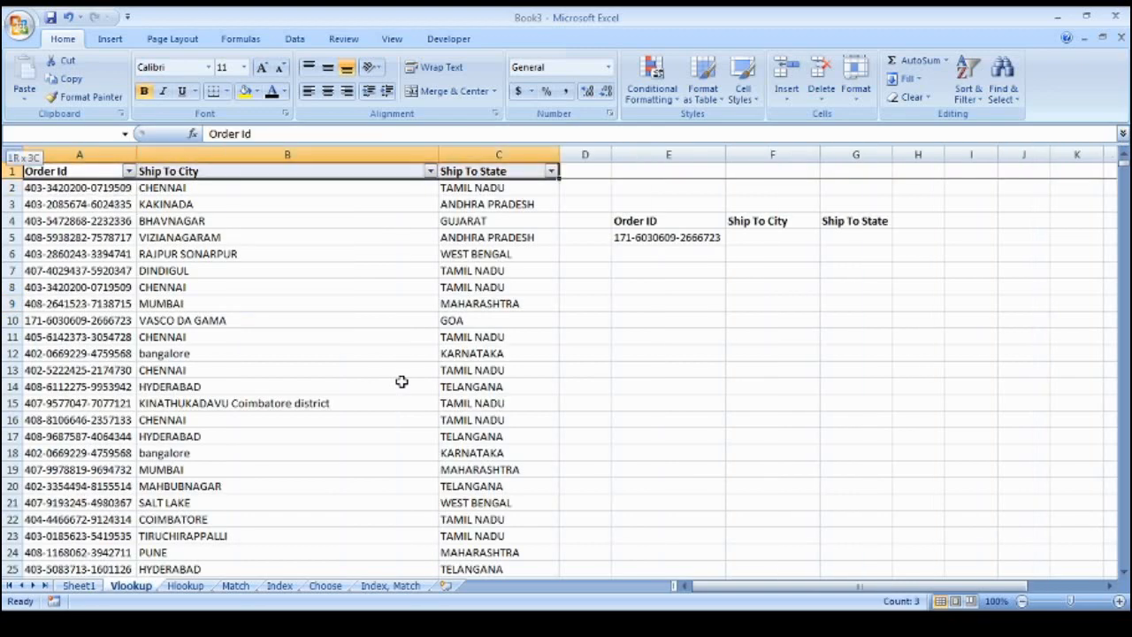
key(ctrl+shift+Down)
key(ctrl+Home)
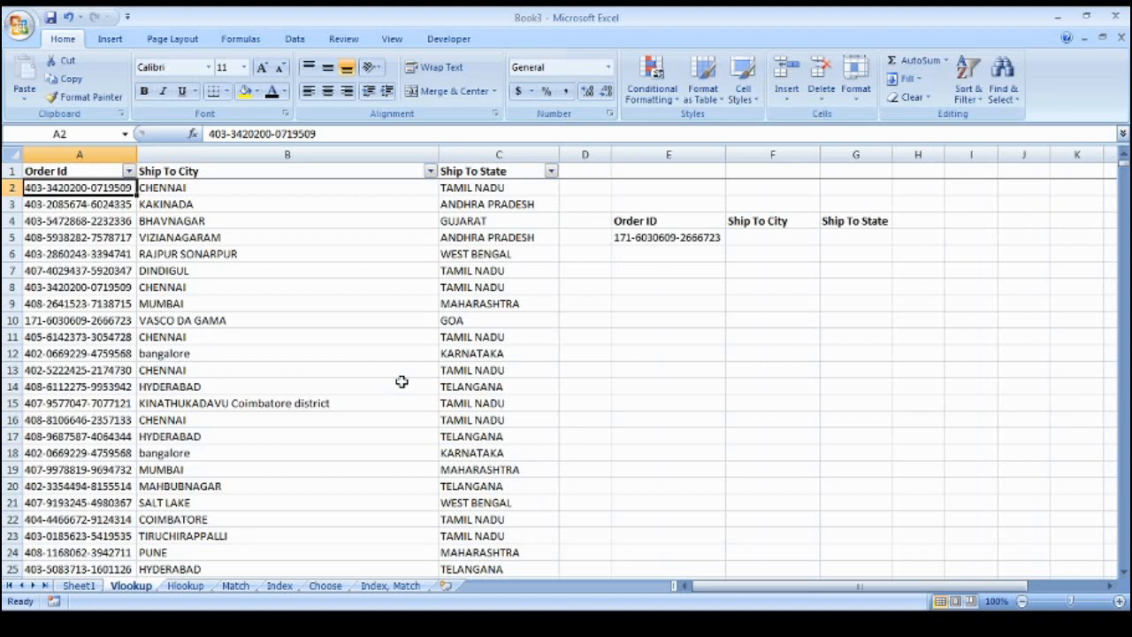
key(Down)
key(Down)
key(Down)
key(Down)
key(Down)
key(Down)
key(Down)
key(Down)
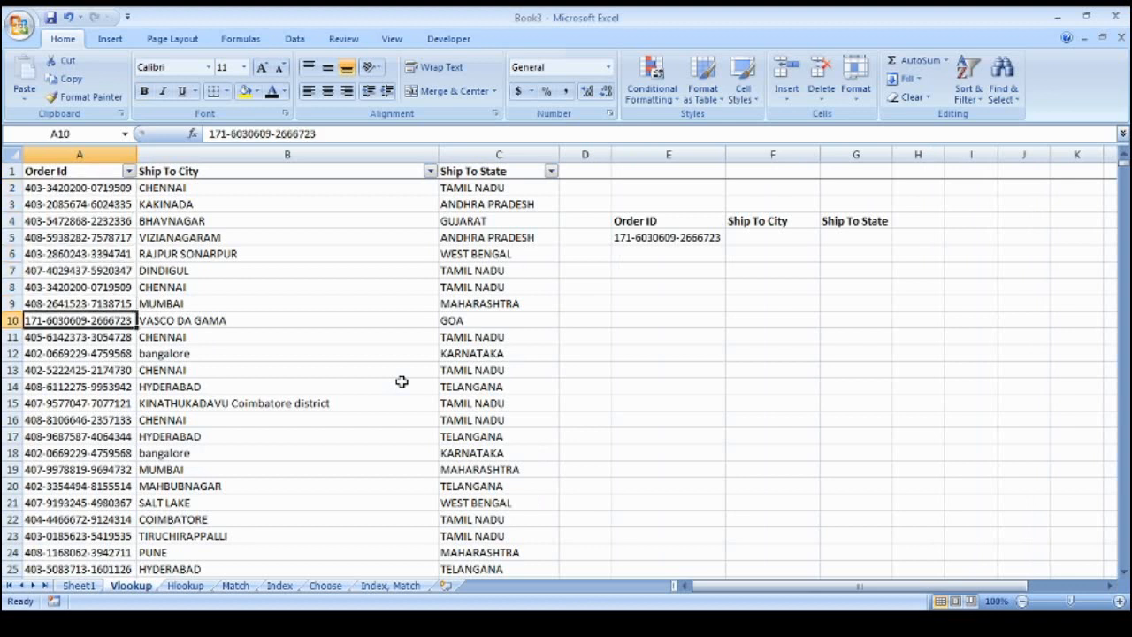
key(Down)
key(Down)
key(Right)
key(Right)
key(Left)
key(Left)
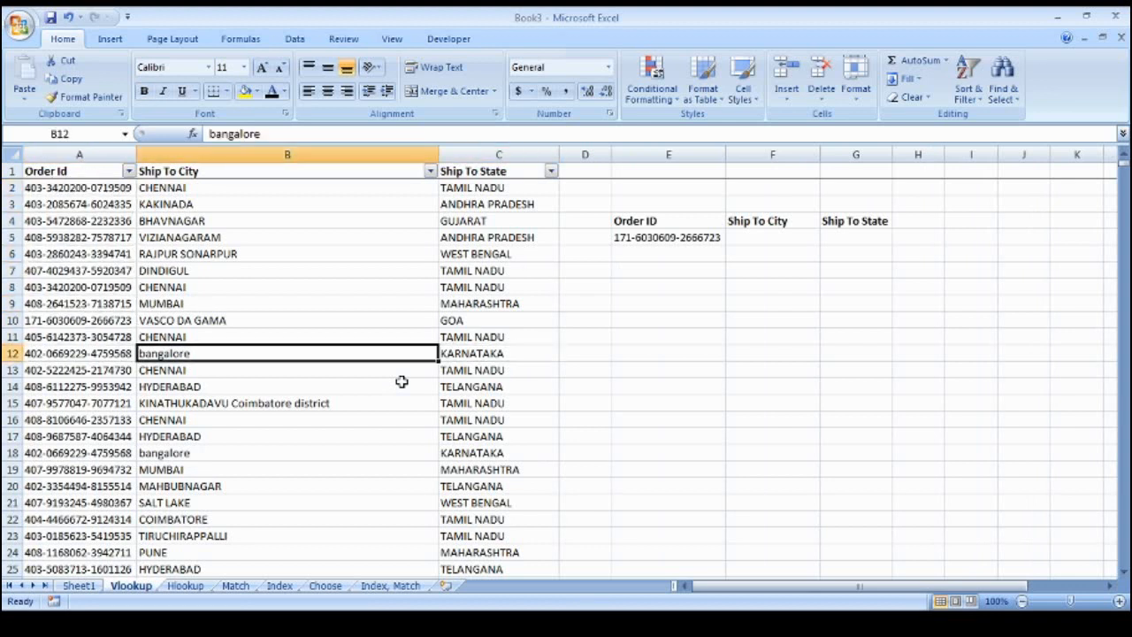
key(Right)
key(Right)
key(Left)
key(Right)
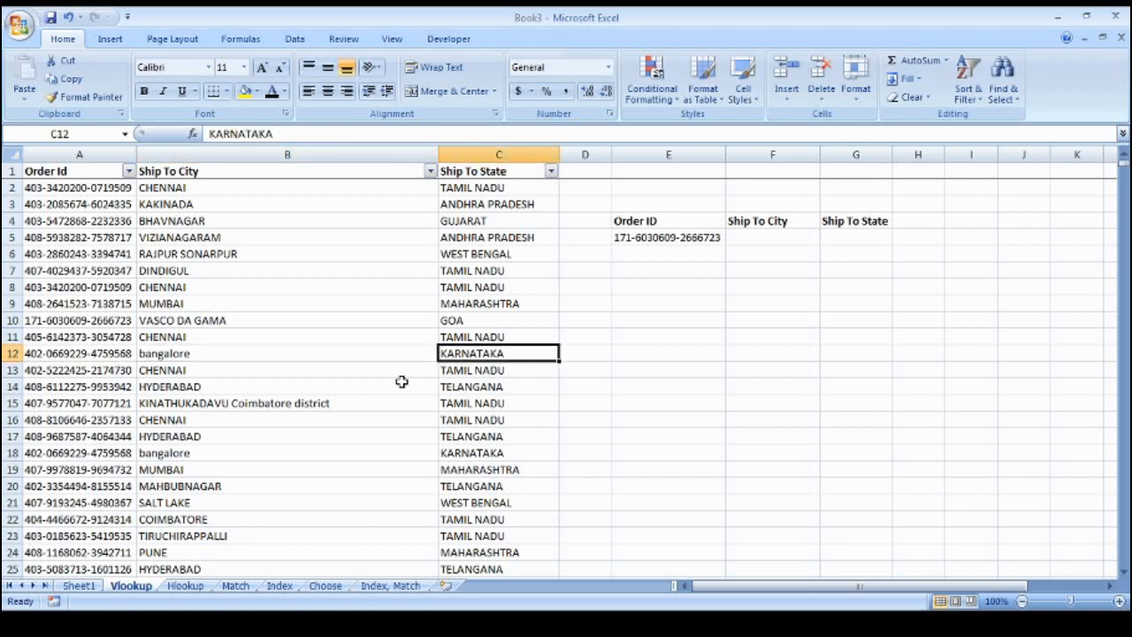
key(Left)
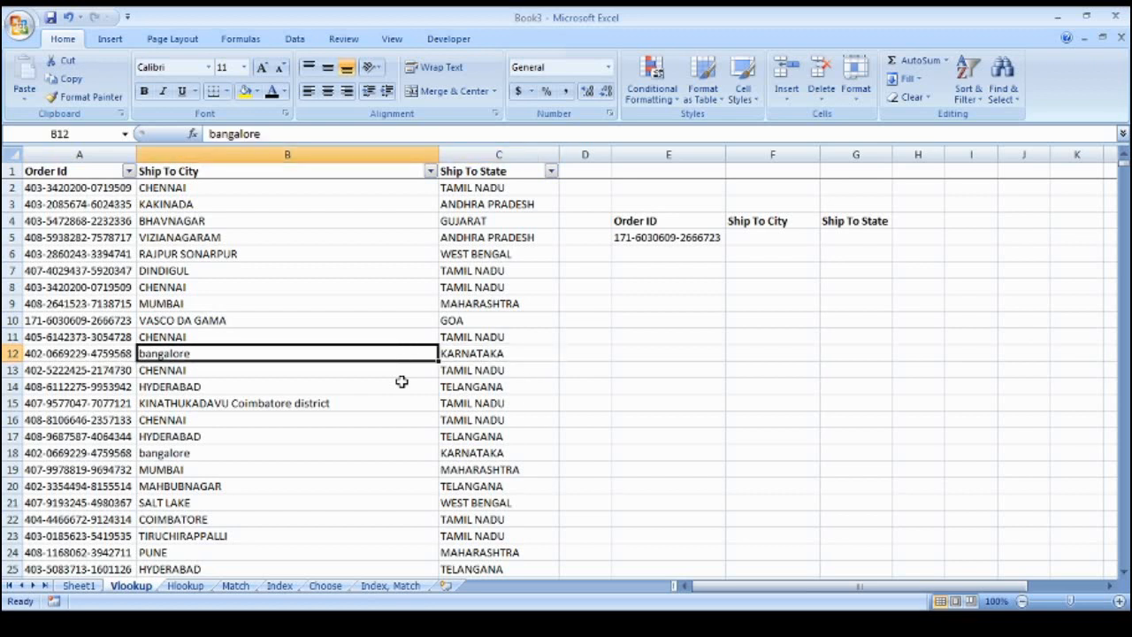
key(Left)
key(ctrl+Up)
key(Down)
key(ctrl+shift+Down)
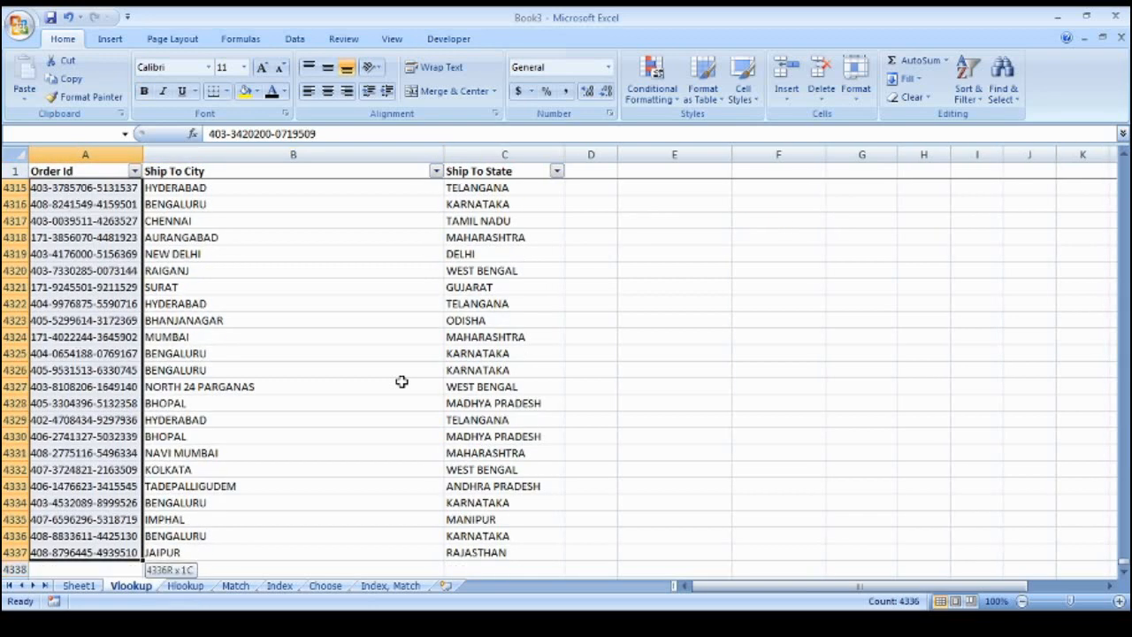
key(ctrl+Up)
key(Down)
key(Right)
key(Right)
key(Up)
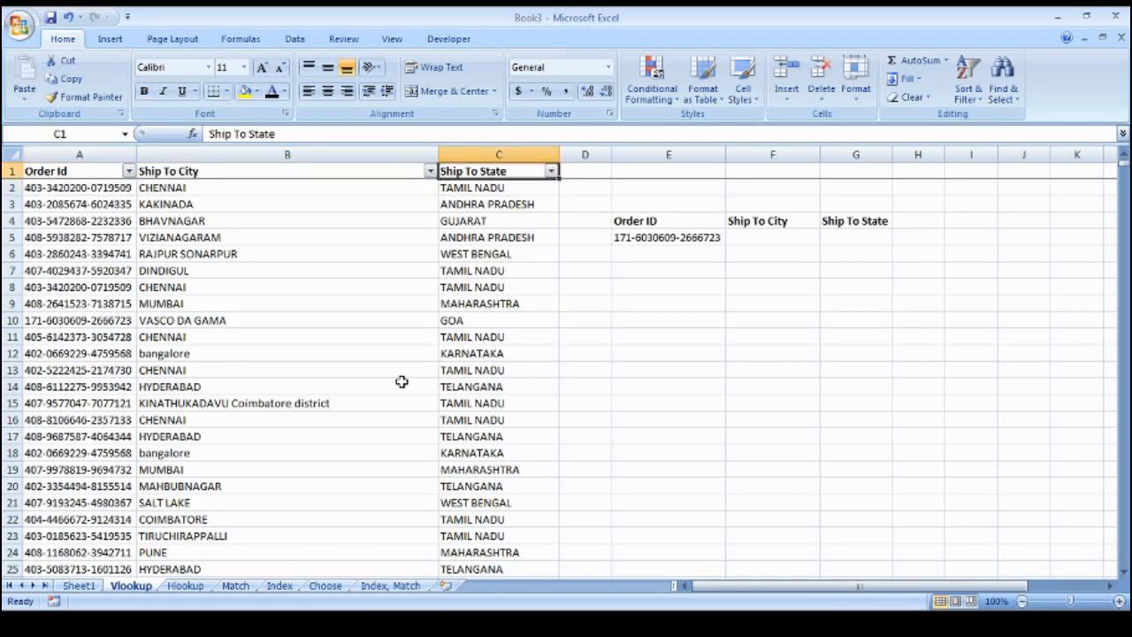
key(Down)
Inspect the lookup table: order ID in E5 with empty city F5 and state G5
key(Right)
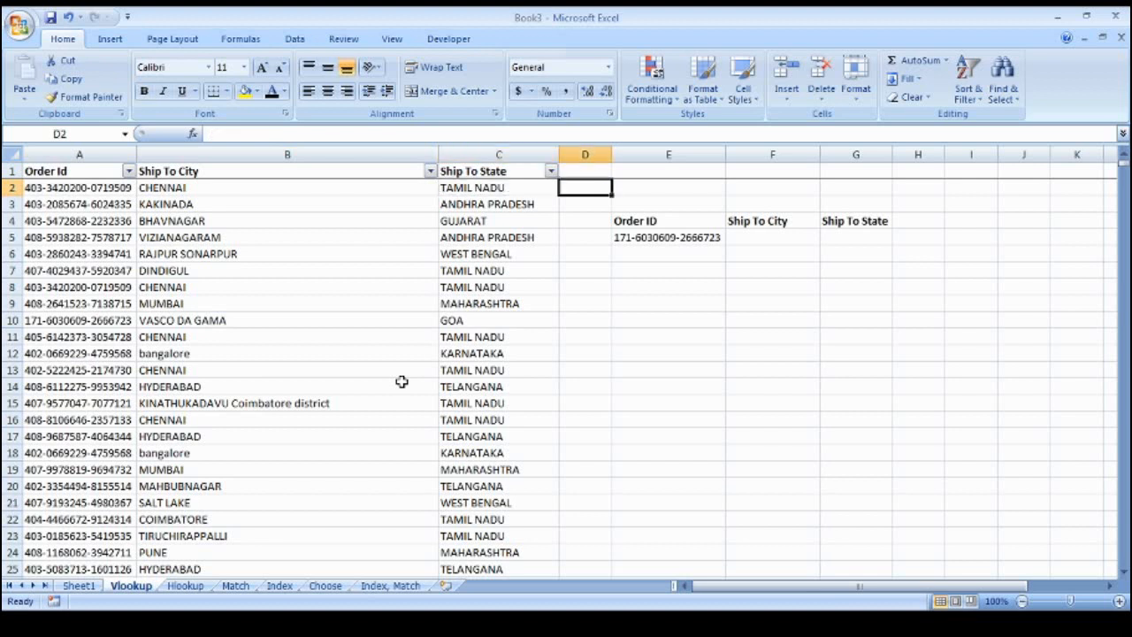
key(Left)
key(Left)
key(Left)
key(Up)
key(Right)
key(Right)
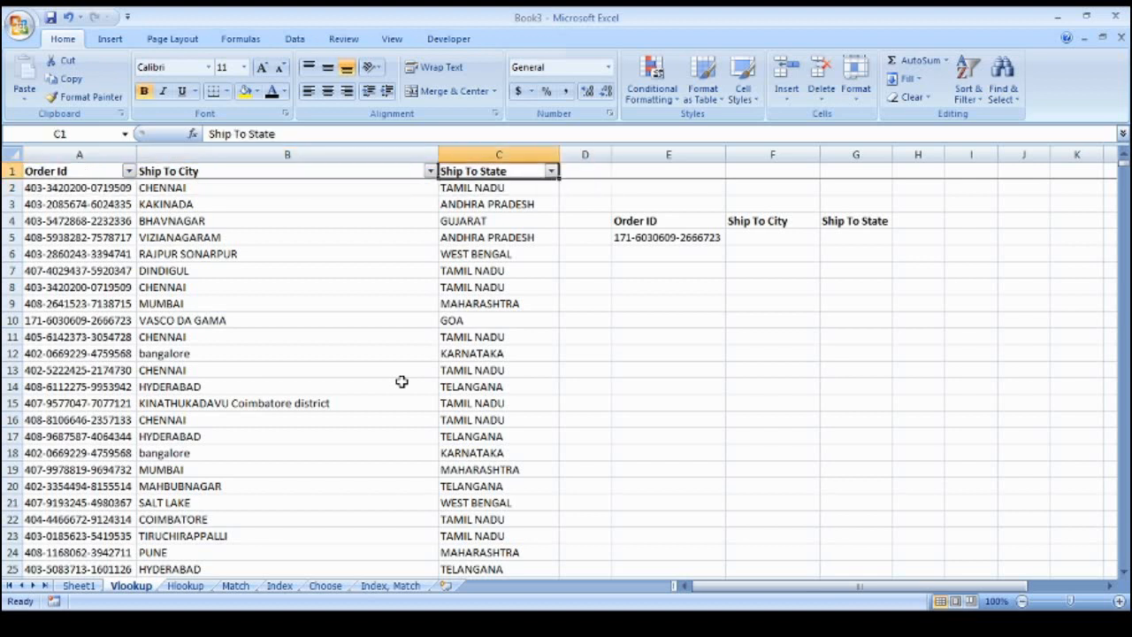
key(Right)
key(Right)
key(Down)
key(Down)
key(Down)
key(Down)
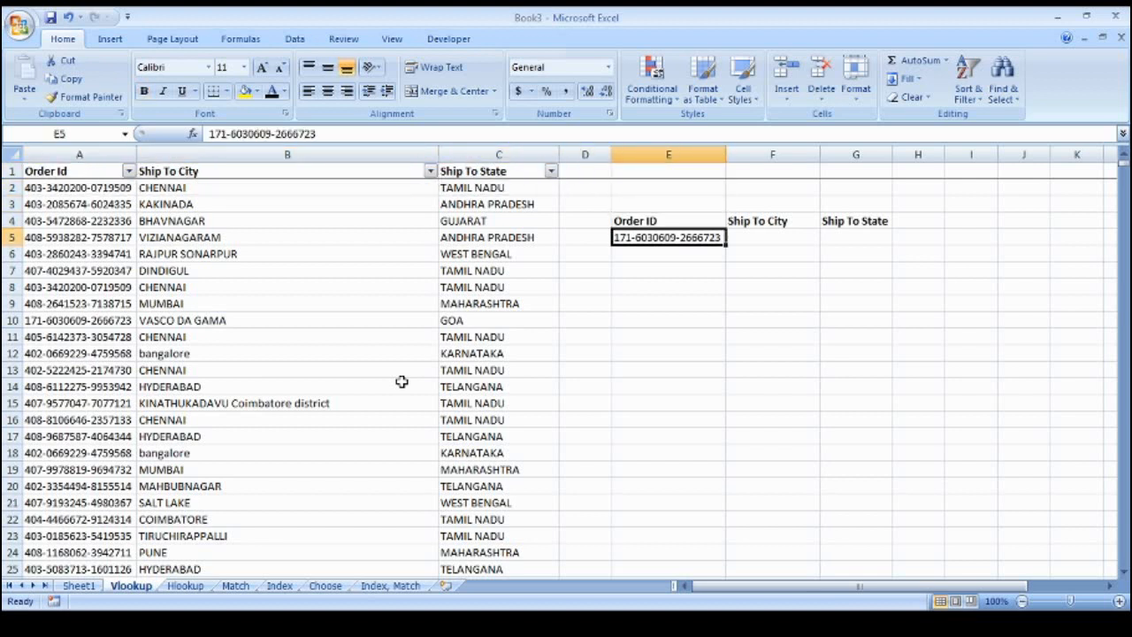
key(Up)
key(Right)
key(Down)
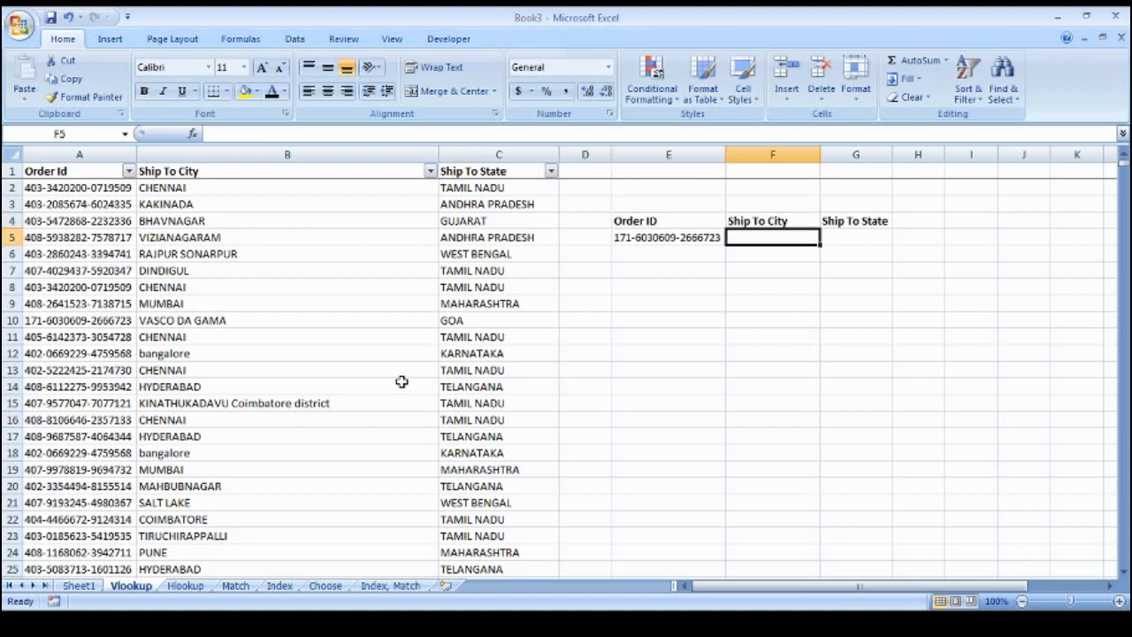
key(Up)
key(Down)
key(Up)
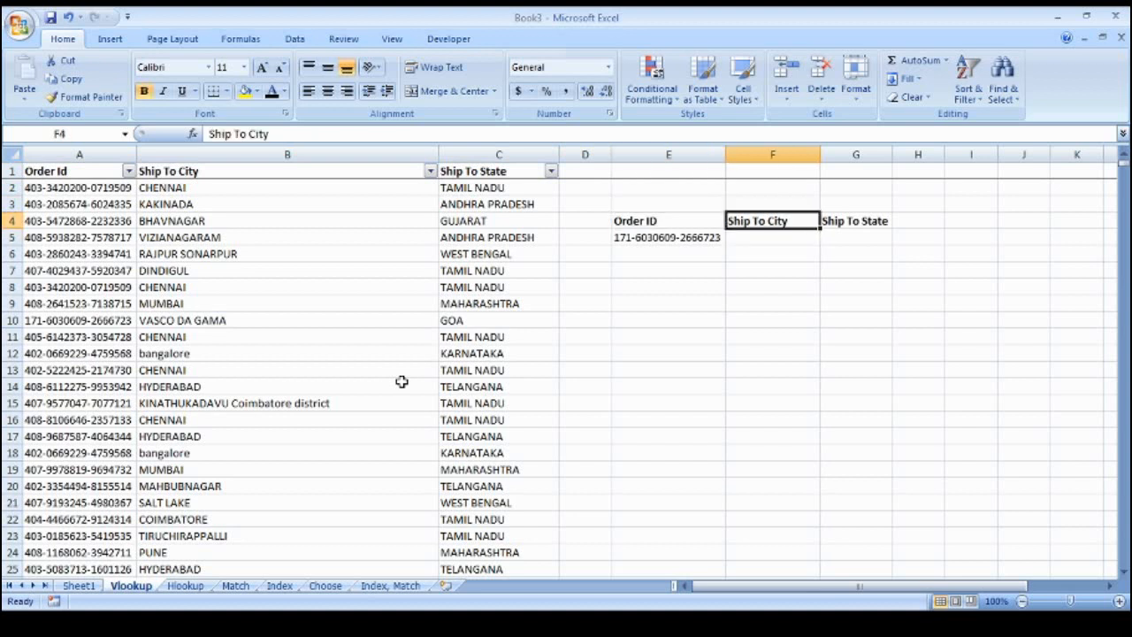
key(Right)
key(Down)
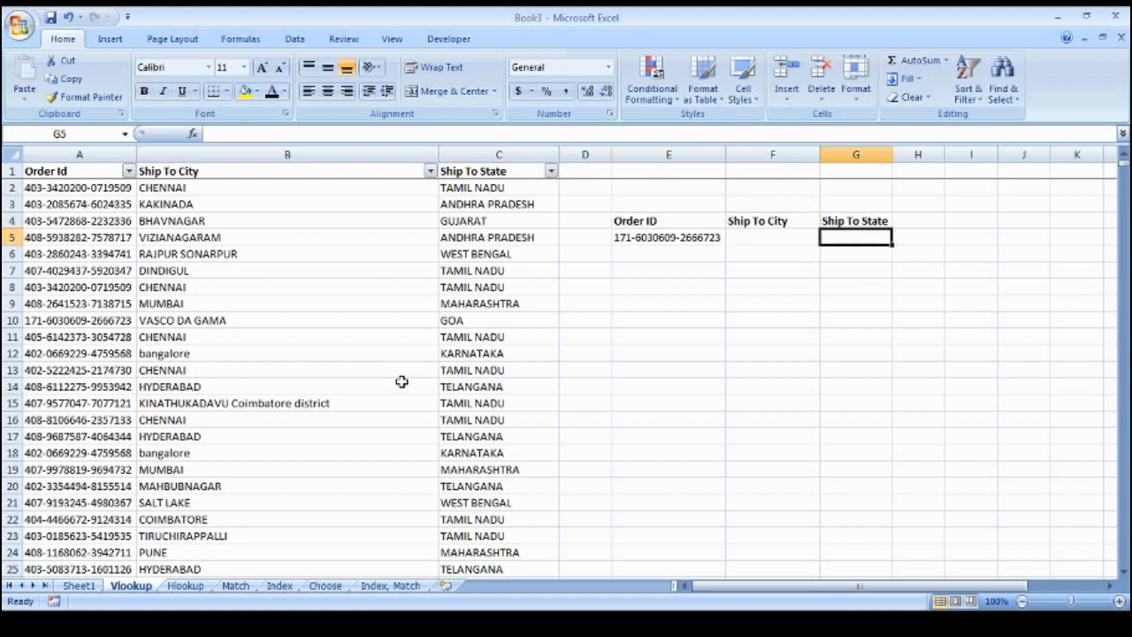
key(Left)
key(Left)
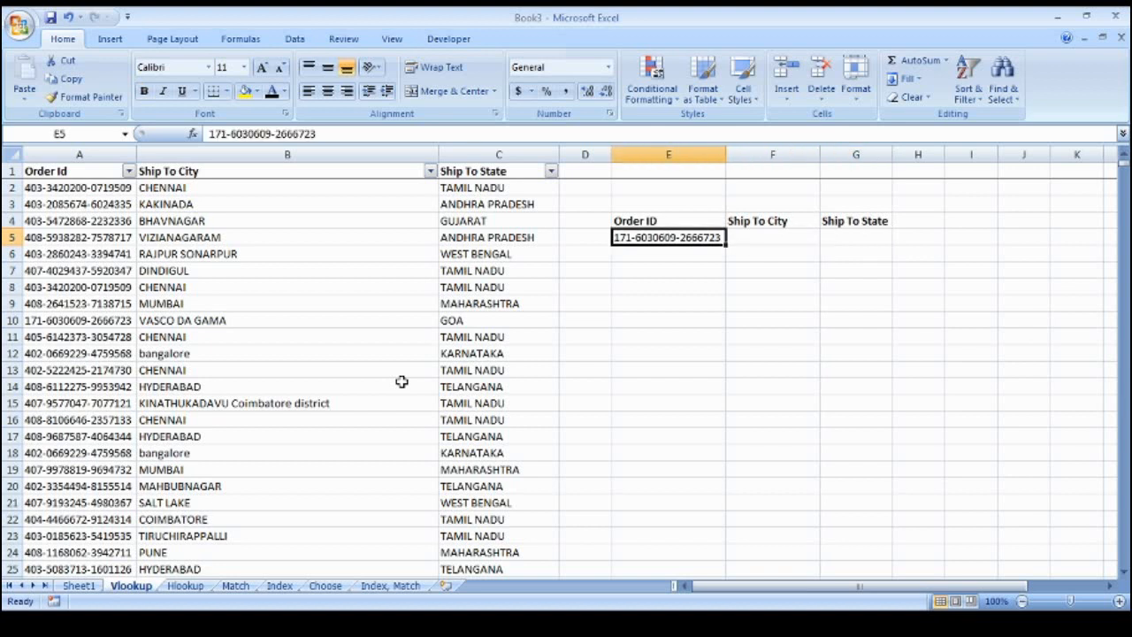
key(Right)
key(Left)
key(Left)
key(Left)
key(Left)
key(Left)
key(Down)
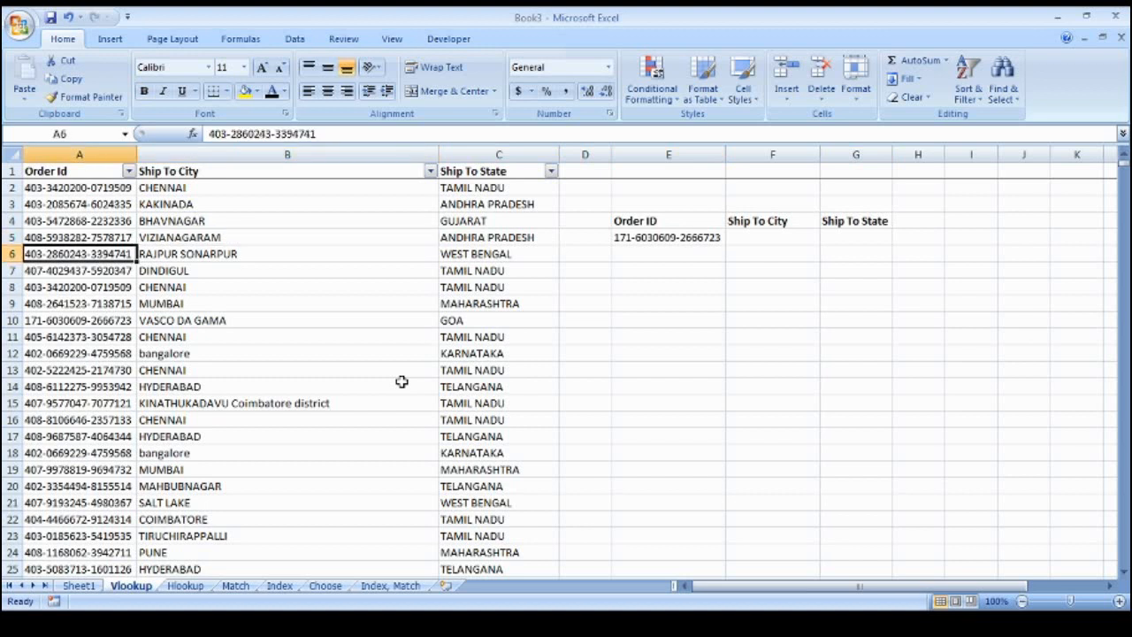
key(Down)
key(Down)
key(ctrl+Up)
key(Right)
key(Right)
key(Right)
key(Right)
key(Right)
key(Down)
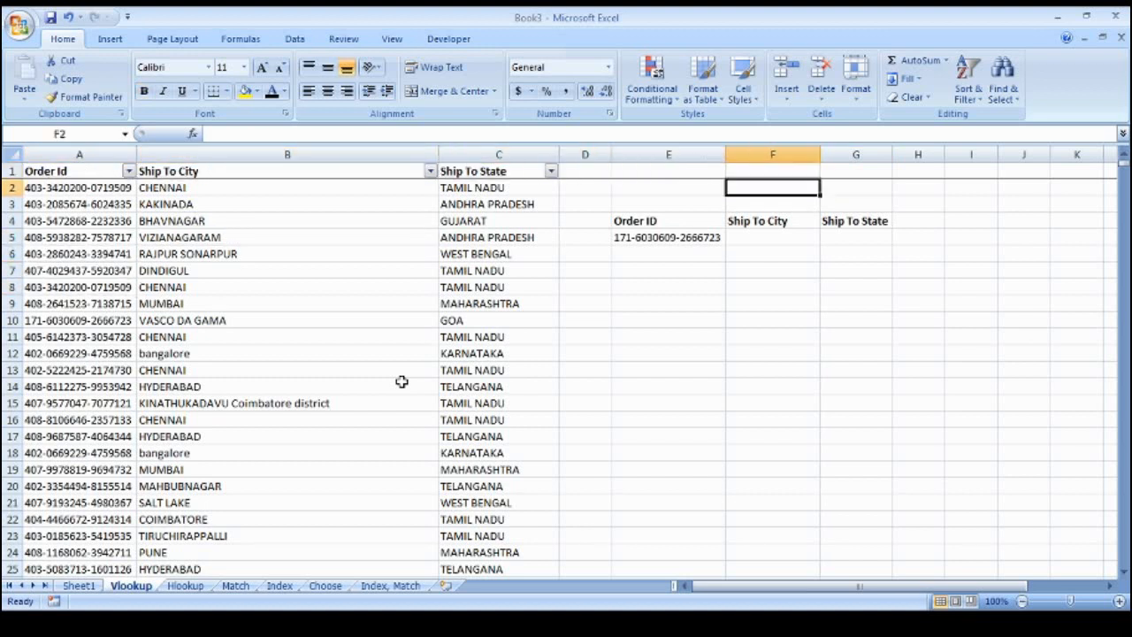
key(Down)
key(Down)
key(Down)
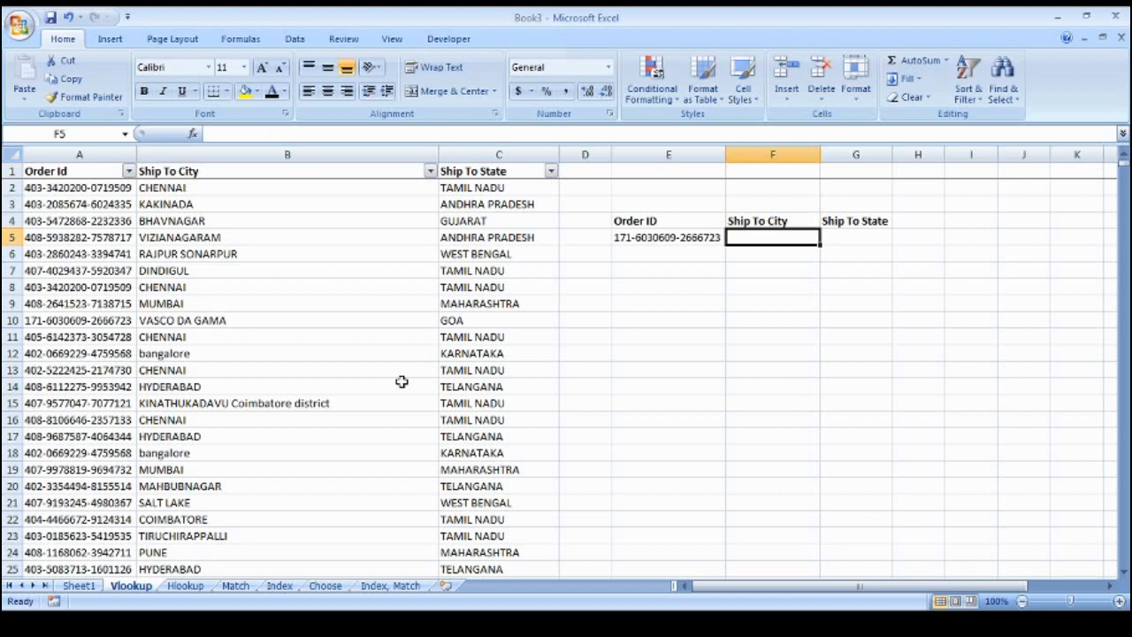
Start a VLOOKUP in F5 using E5 as lookup value, with the table array anchored at A1
text(=)
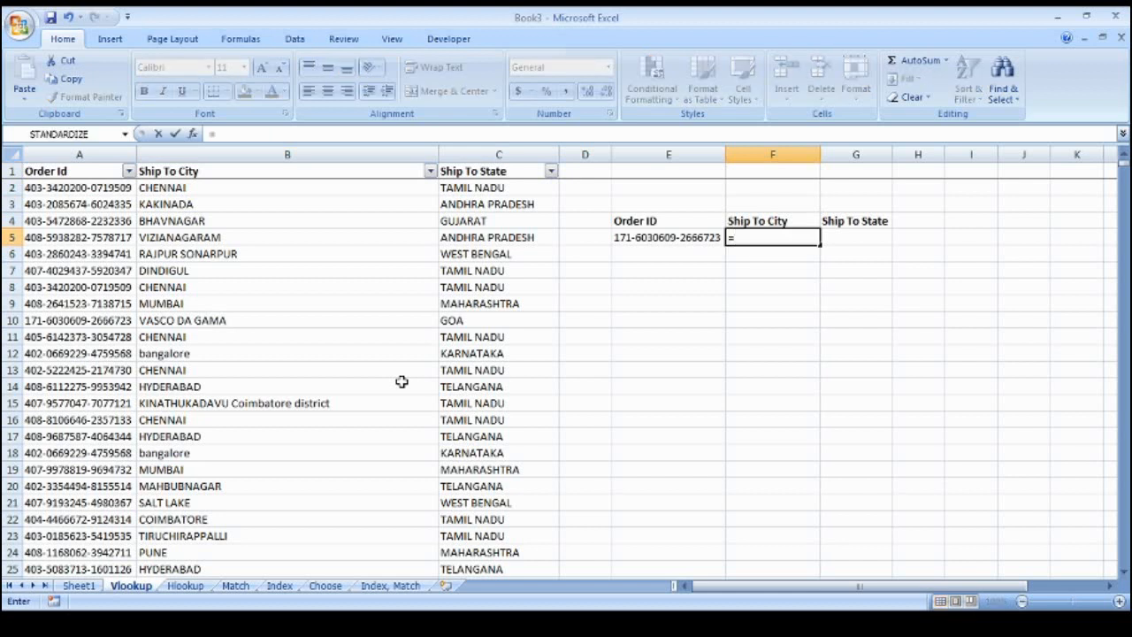
text(vlookup()
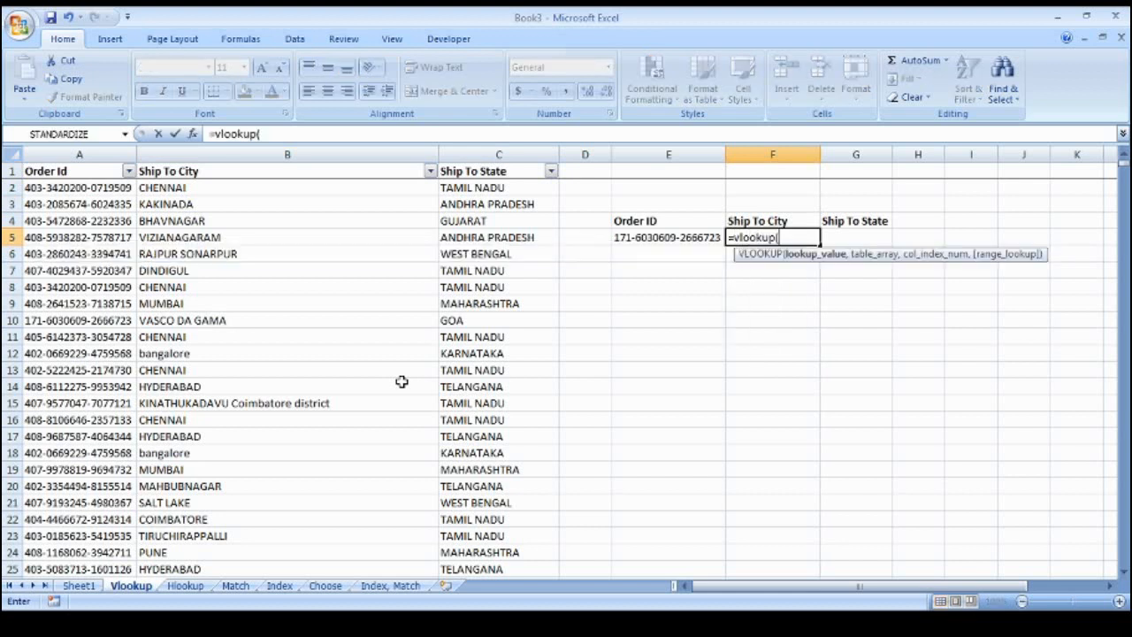
key(Left)
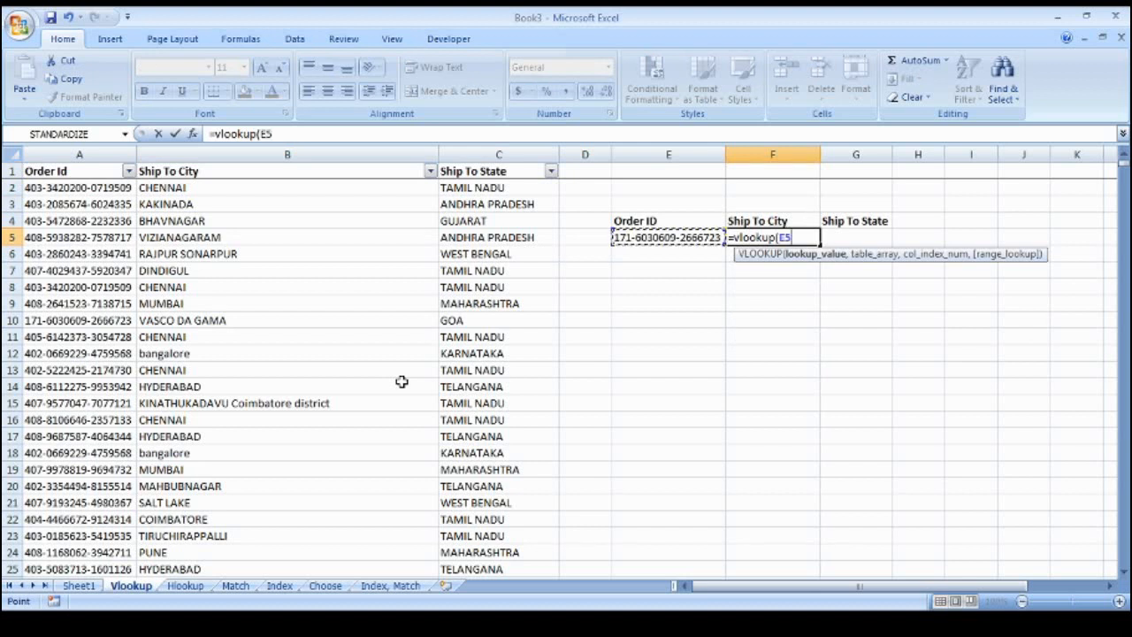
text(,)
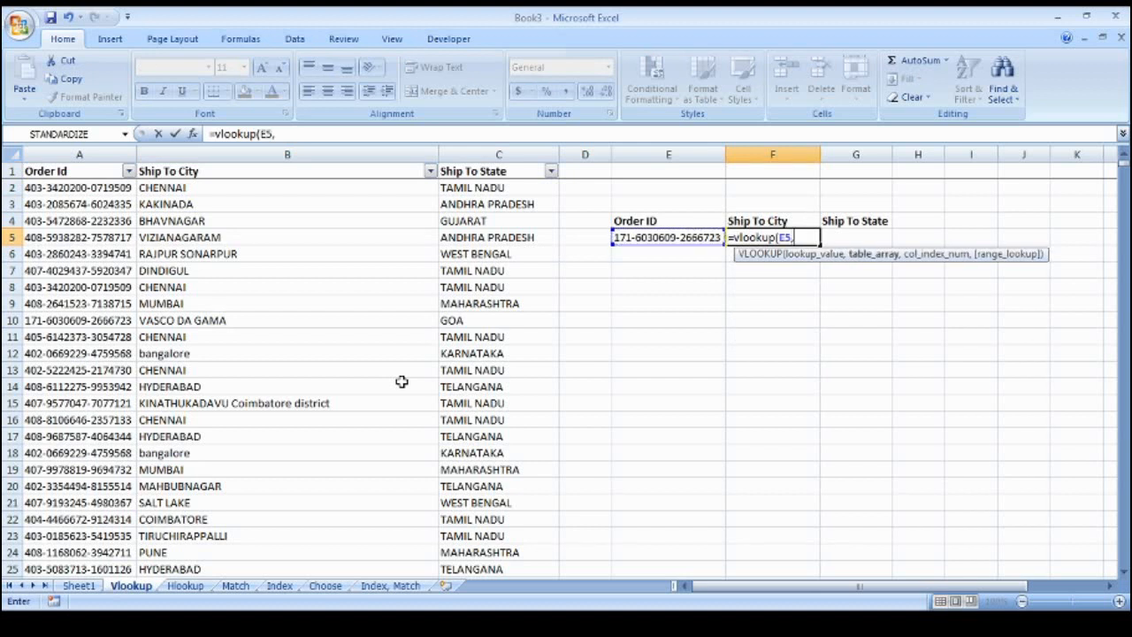
key(Left)
key(Left)
key(Left)
key(Left)
key(Left)
key(Up)
key(Up)
key(Up)
key(Up)
key(shift+Right)
key(shift+Right)
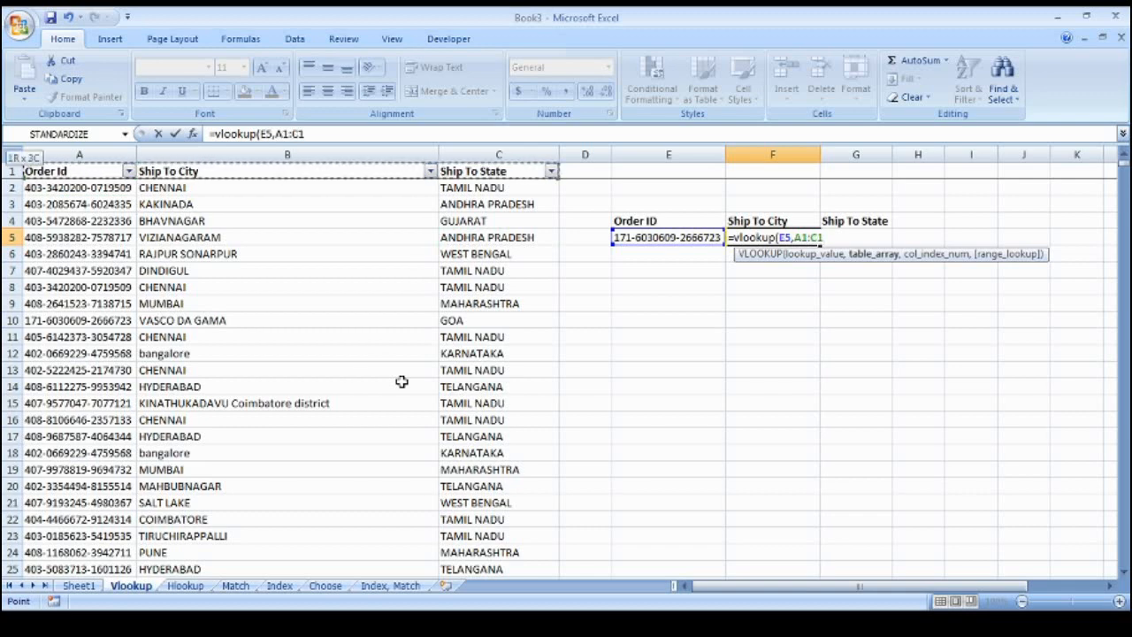
key(ctrl+shift+Down)
key(ctrl+shift+Up)
key(shift+Left)
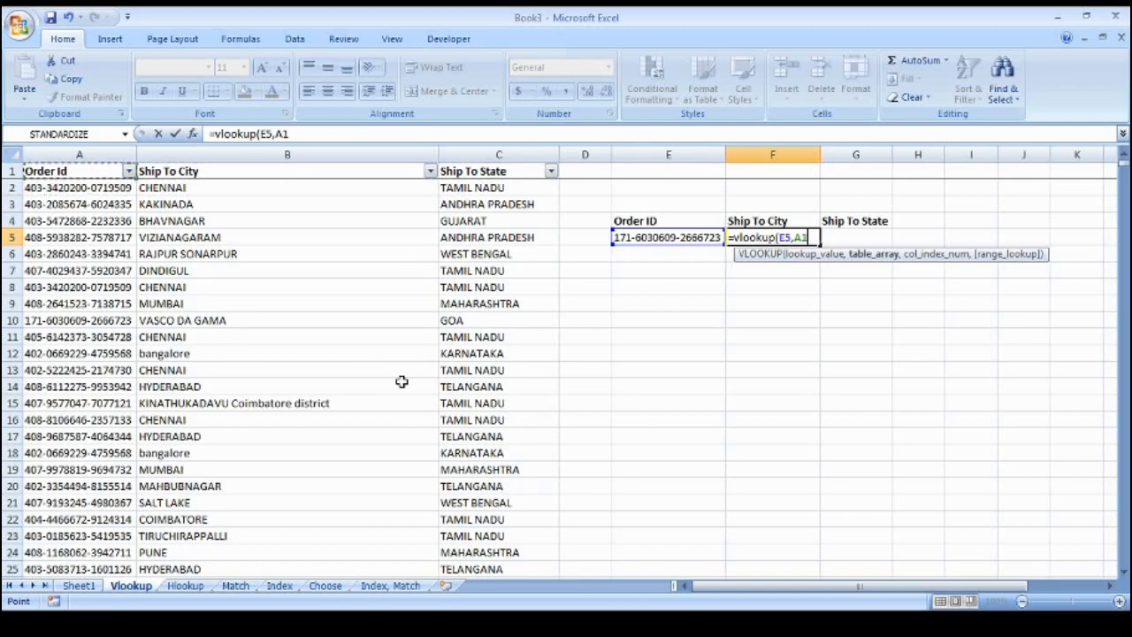
key(shift+Left)
Set the city formula's table array to A1:C4337, column index 2 and exact match 0
key(shift+Right)
key(shift+Right)
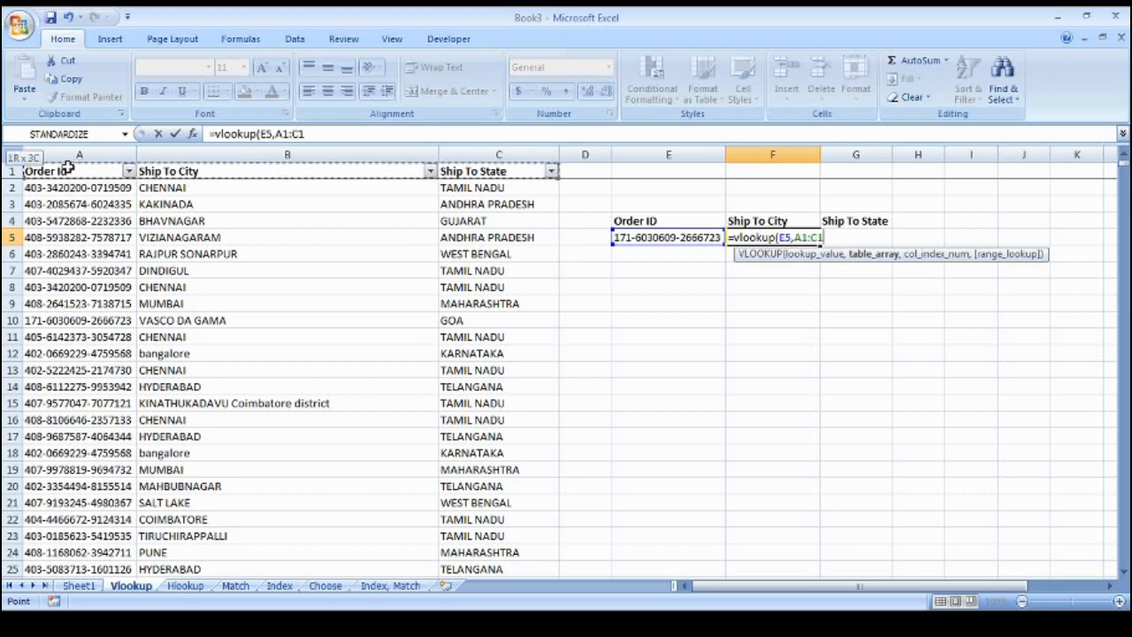
key(ctrl+shift+Down)
key(ctrl+space)
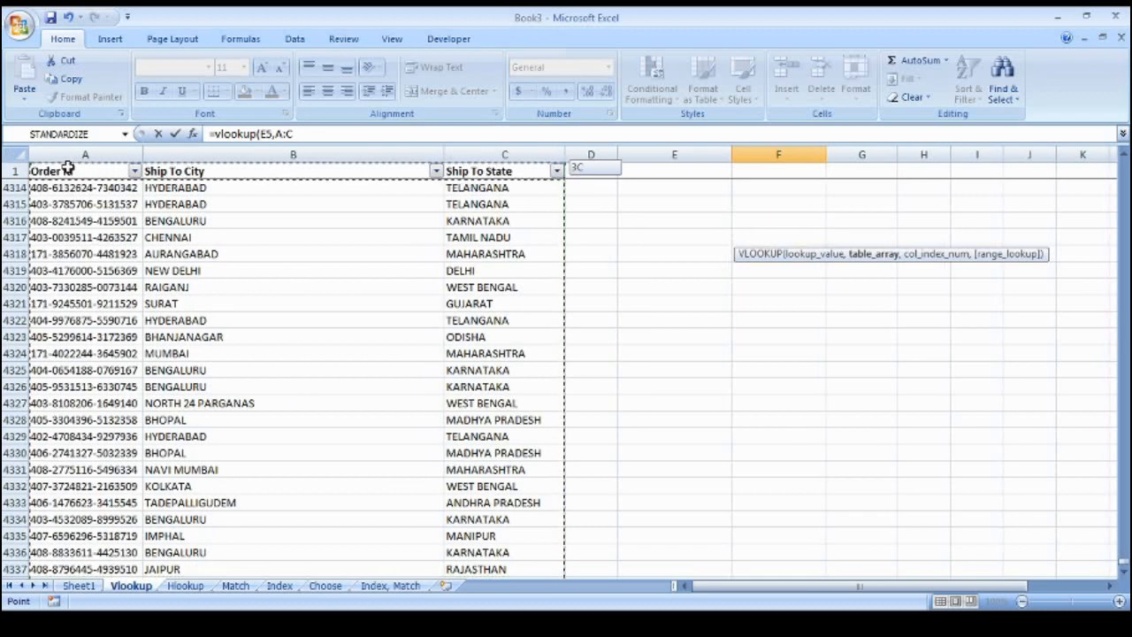
key(ctrl+shift+Up)
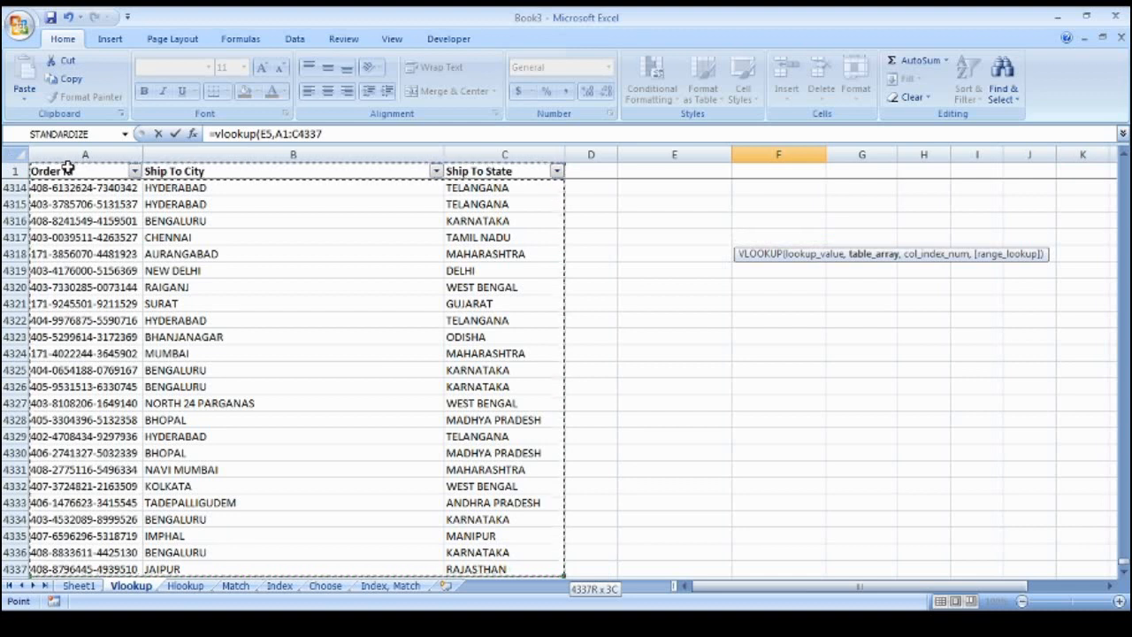
click(329, 133)
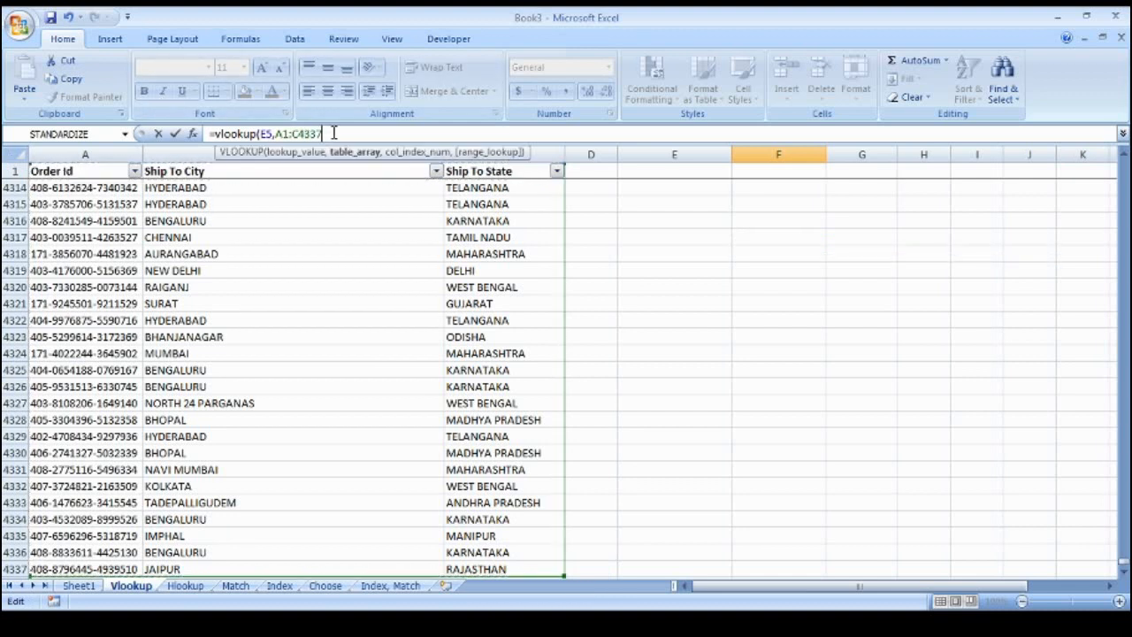
text(,)
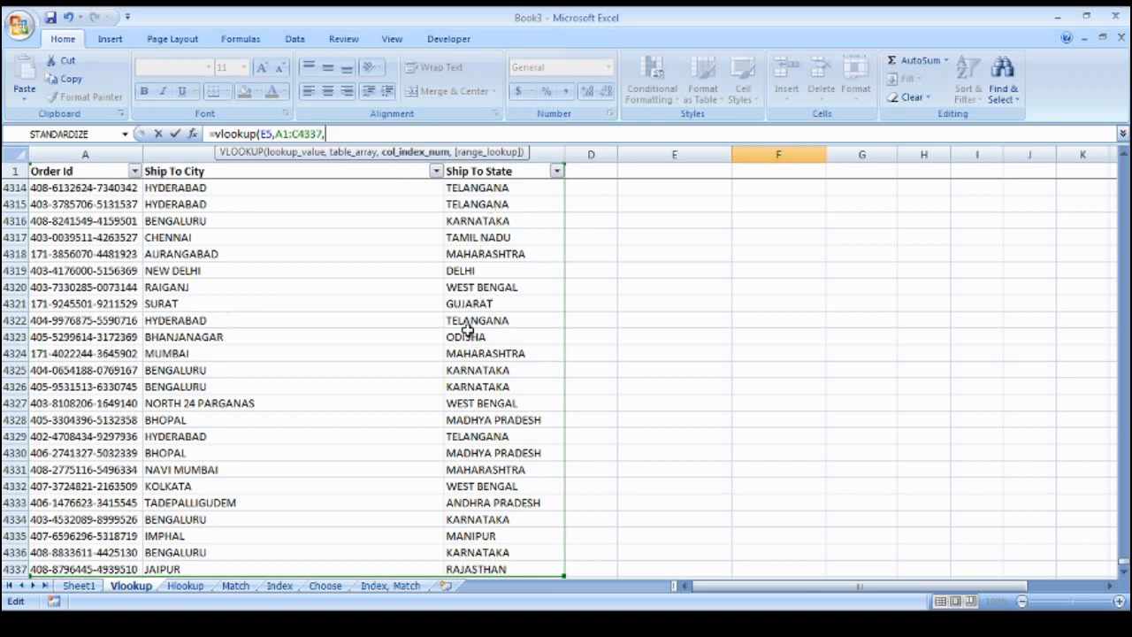
text(2,)
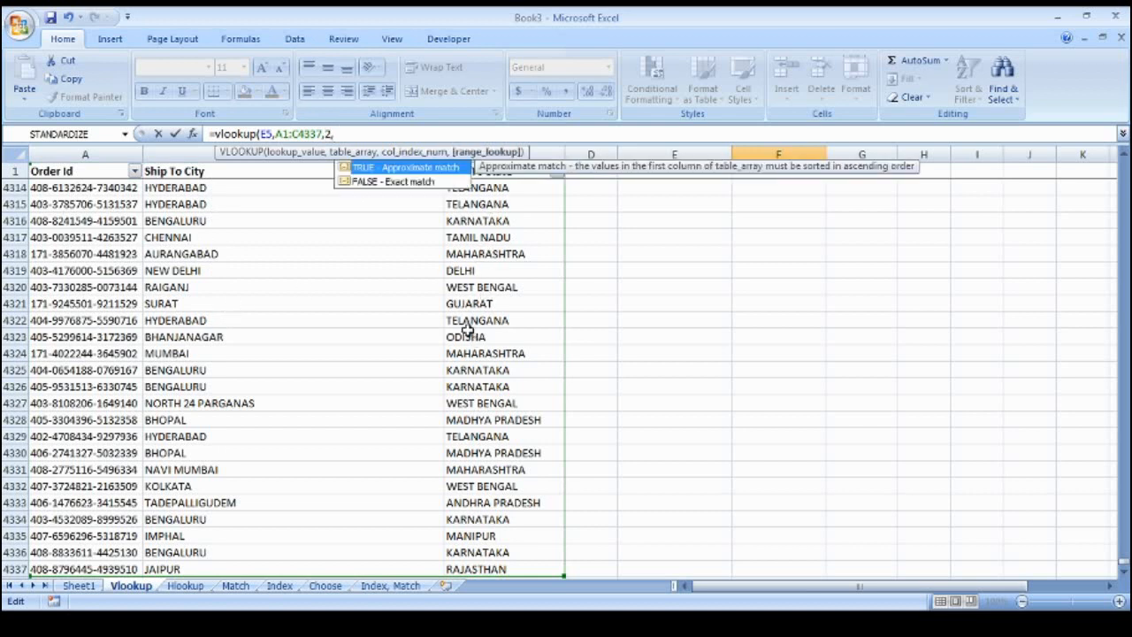
text(0)
key(BackSpace)
text(0)
Close and commit the F5 formula, which returns the city VASCO DA GAMA
text())
key(Return)
key(Up)
key(Up)
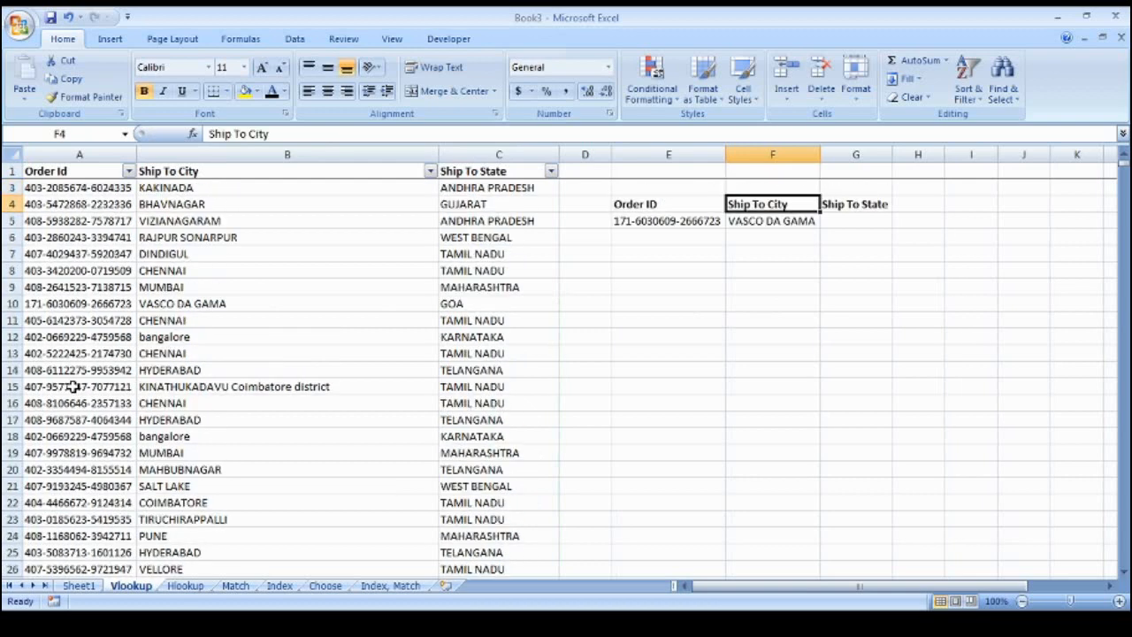
key(Left)
key(Down)
key(Right)
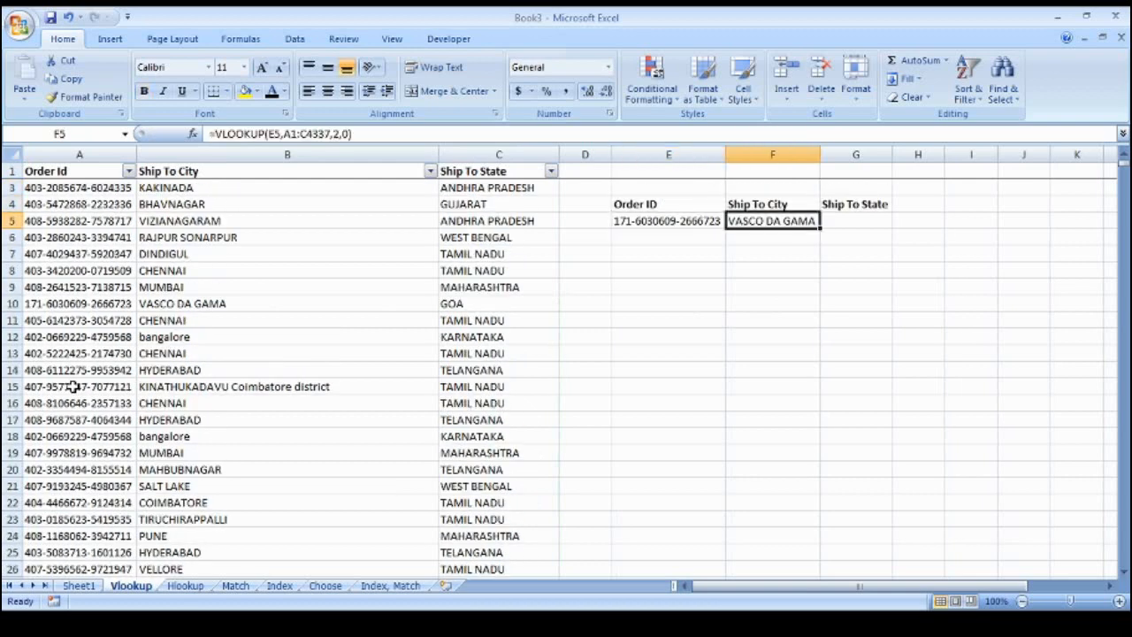
Copy the order ID in E5 and open Find and Replace
key(Left)
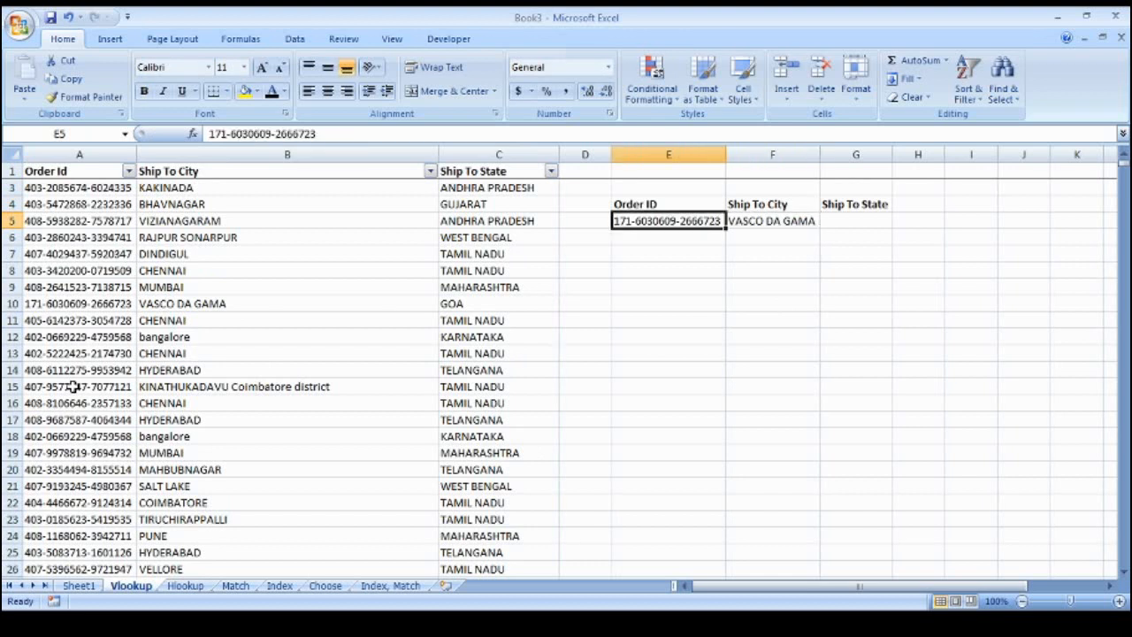
key(ctrl+c)
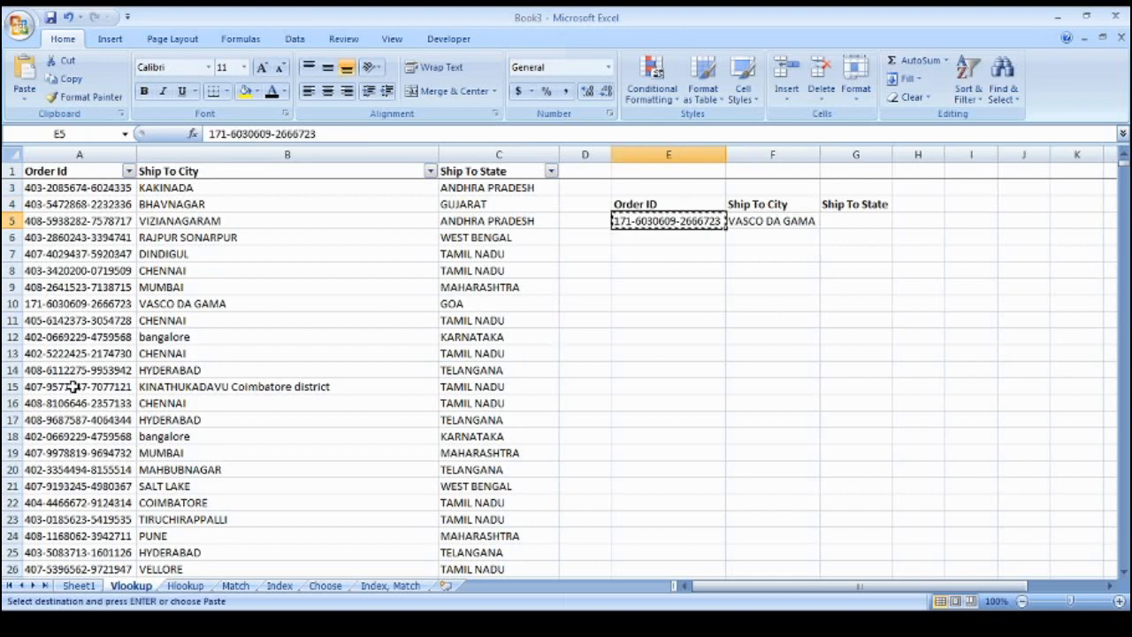
key(ctrl+f)
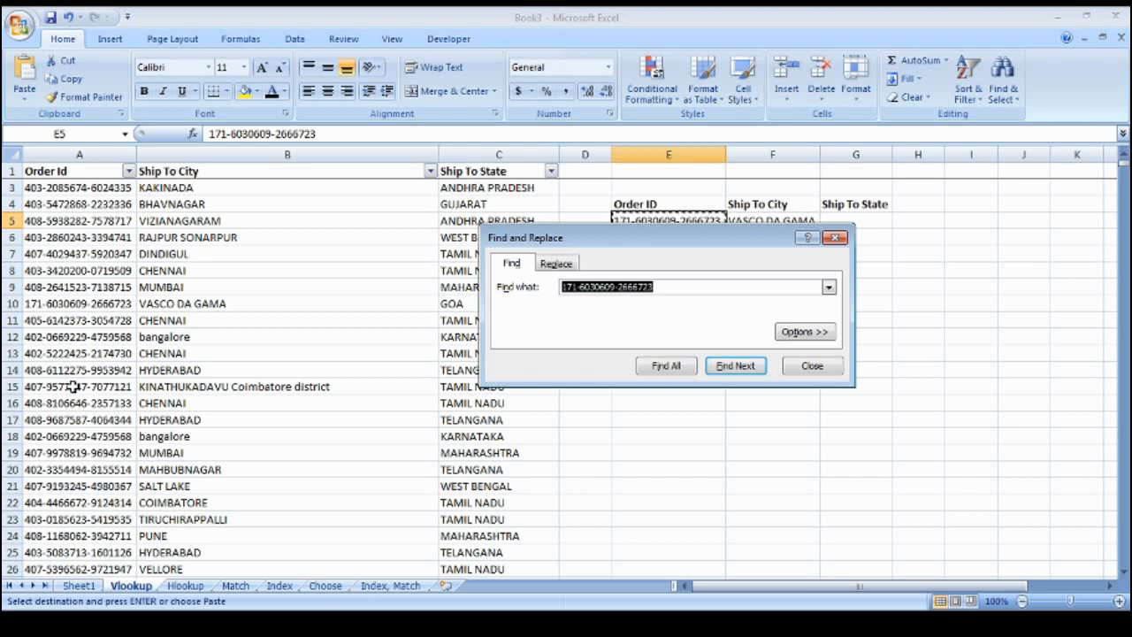
Find the copied order ID in row 10 and confirm its city VASCO DA GAMA and state GOA
key(ctrl+v)
key(Return)
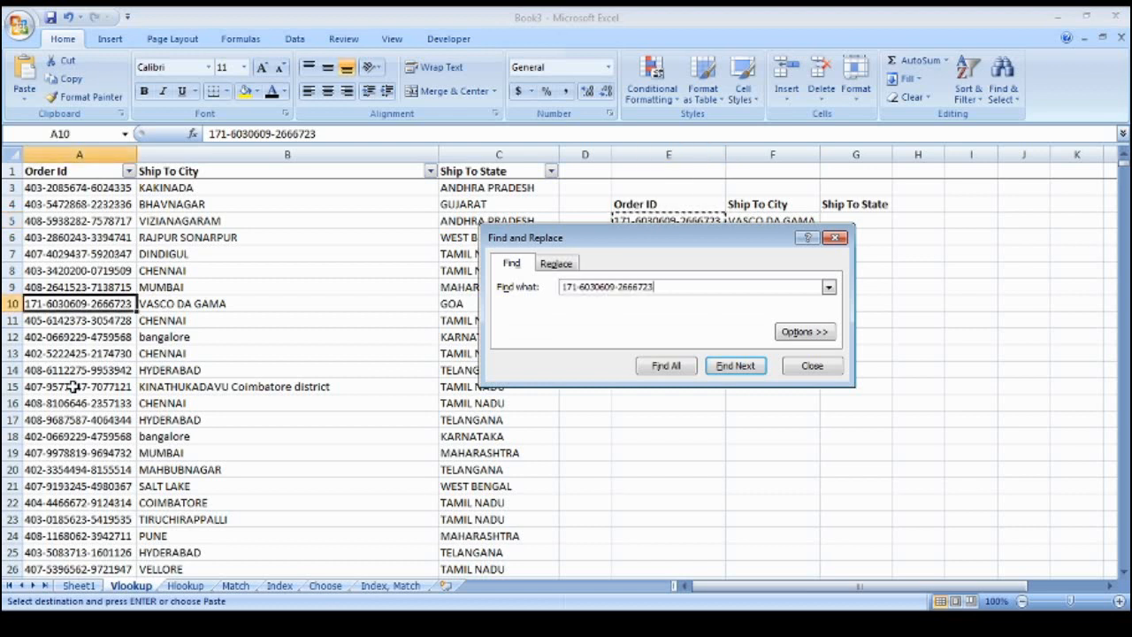
key(Escape)
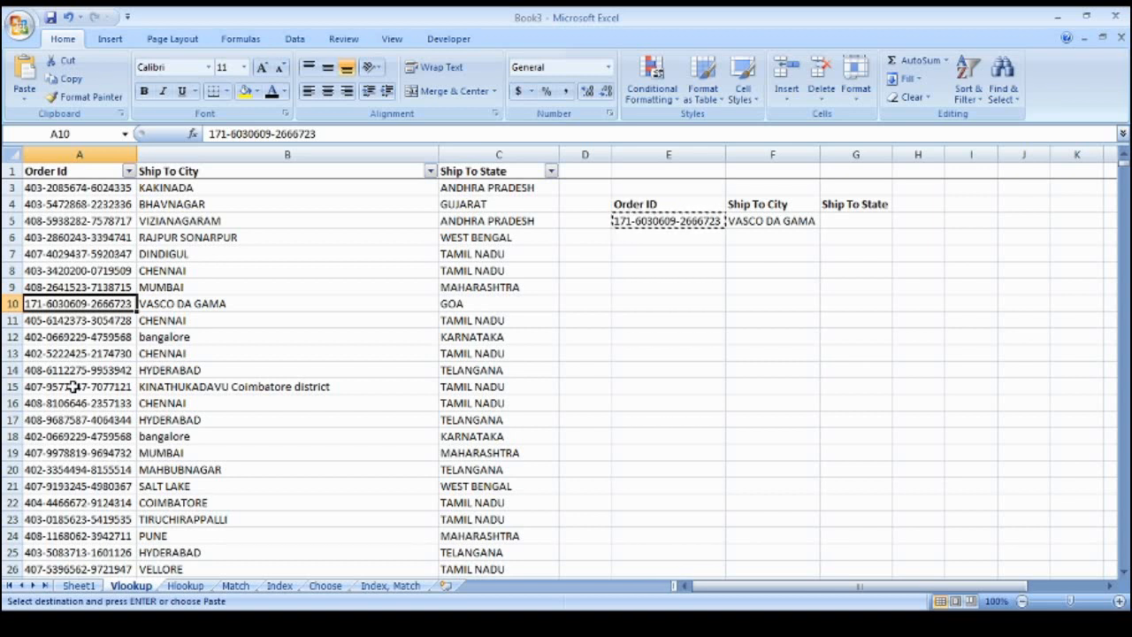
key(Right)
key(Right)
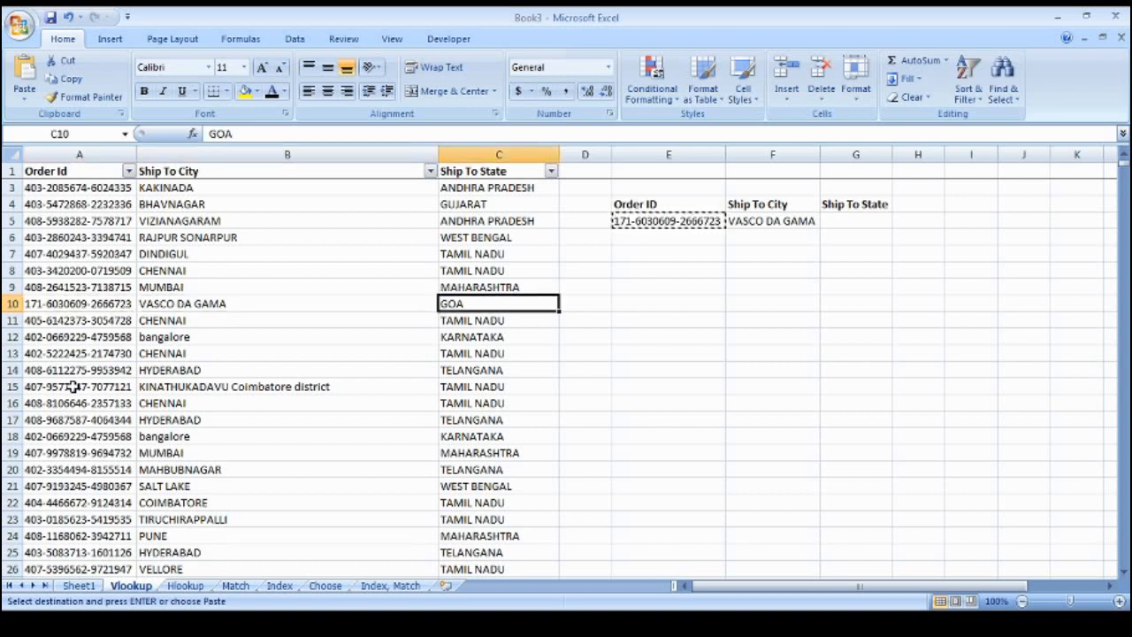
key(Right)
key(Right)
key(Right)
key(Up)
key(Up)
key(Up)
key(Up)
key(Up)
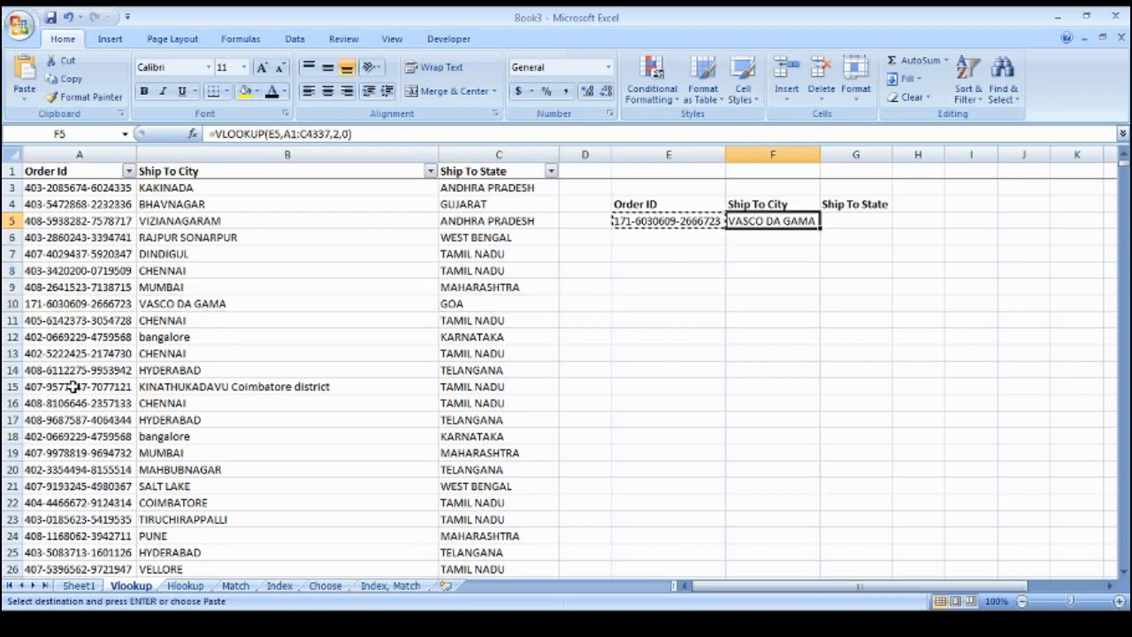
key(Right)
Enter =VLOOKUP(E5,A1:C4337,3,0) in G5 so it returns the state GOA
text(=)
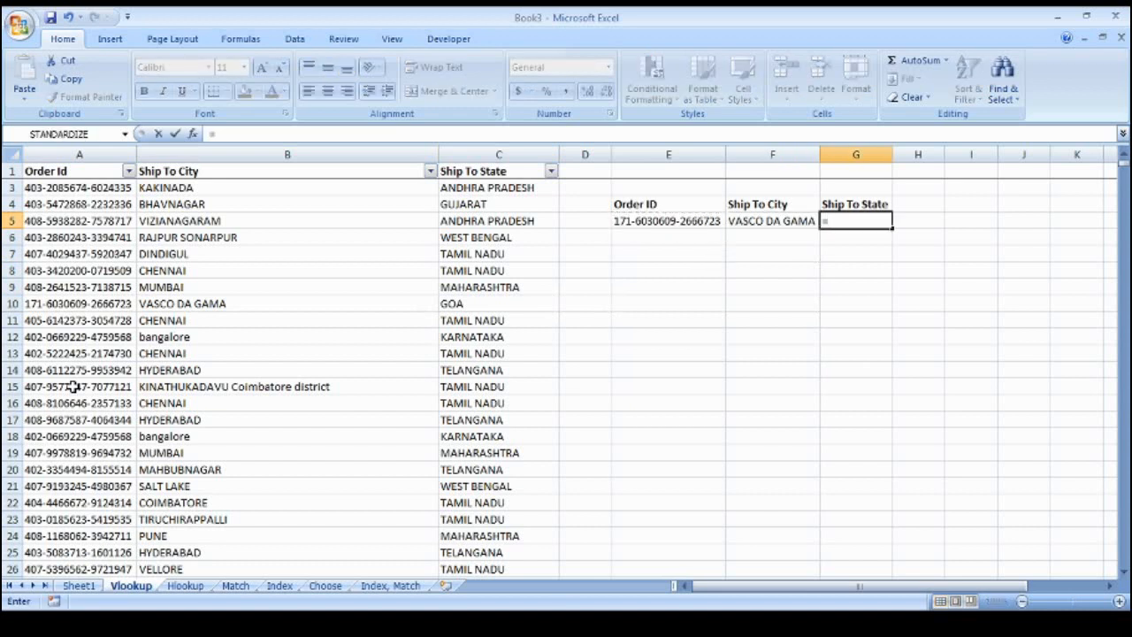
text(vlookup()
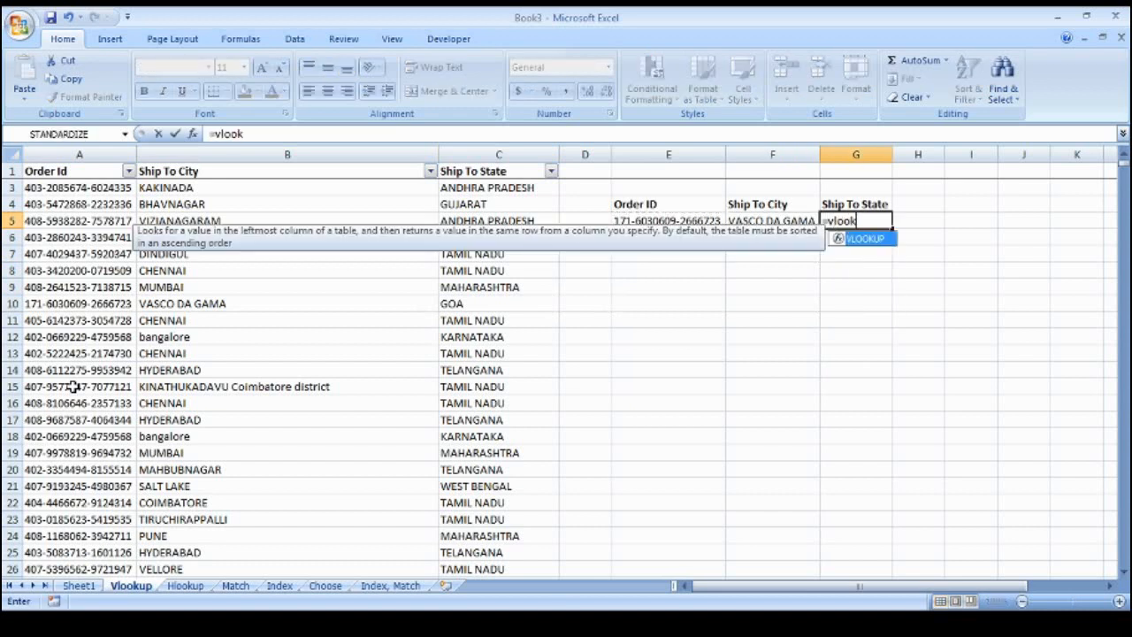
key(Left)
key(Left)
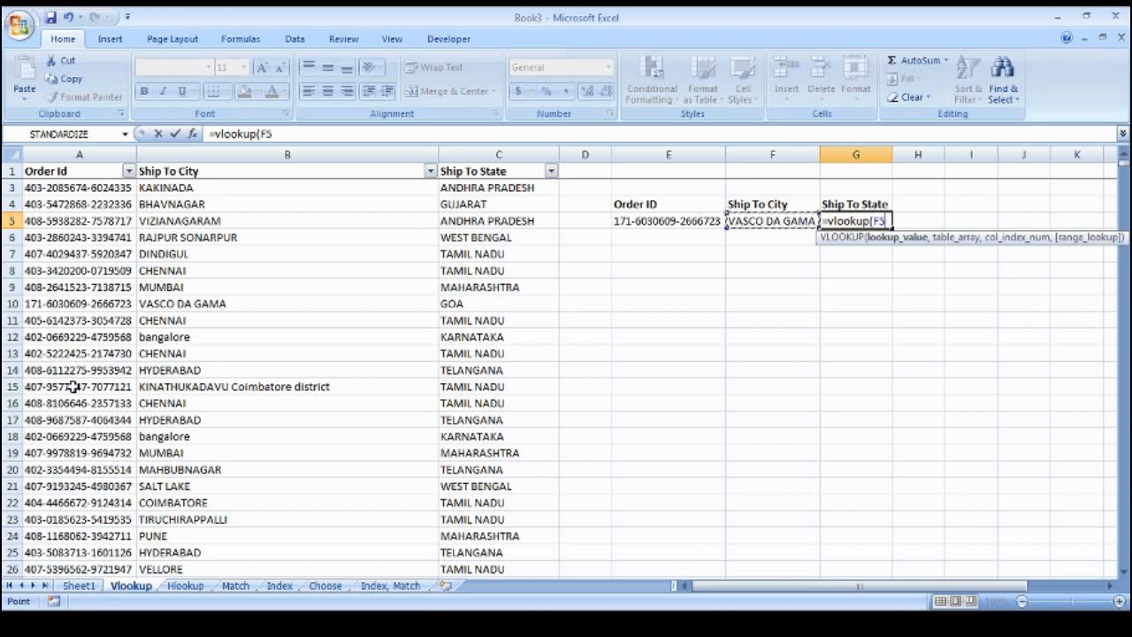
text(,)
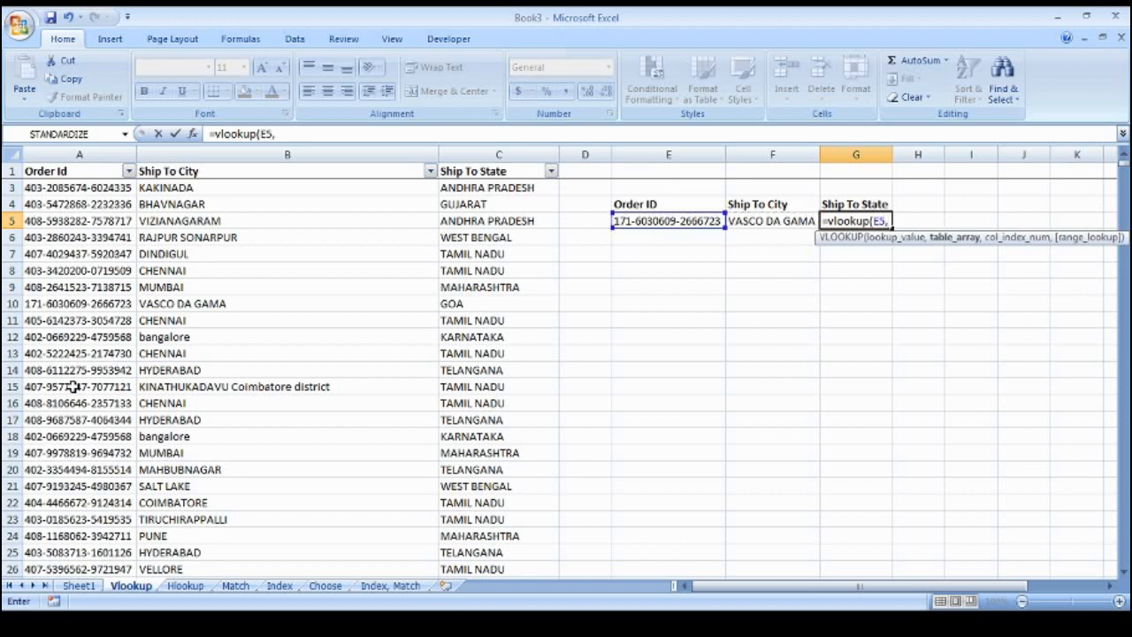
key(Left)
key(Left)
key(Left)
key(Left)
key(Left)
key(Left)
key(Up)
key(Up)
key(Up)
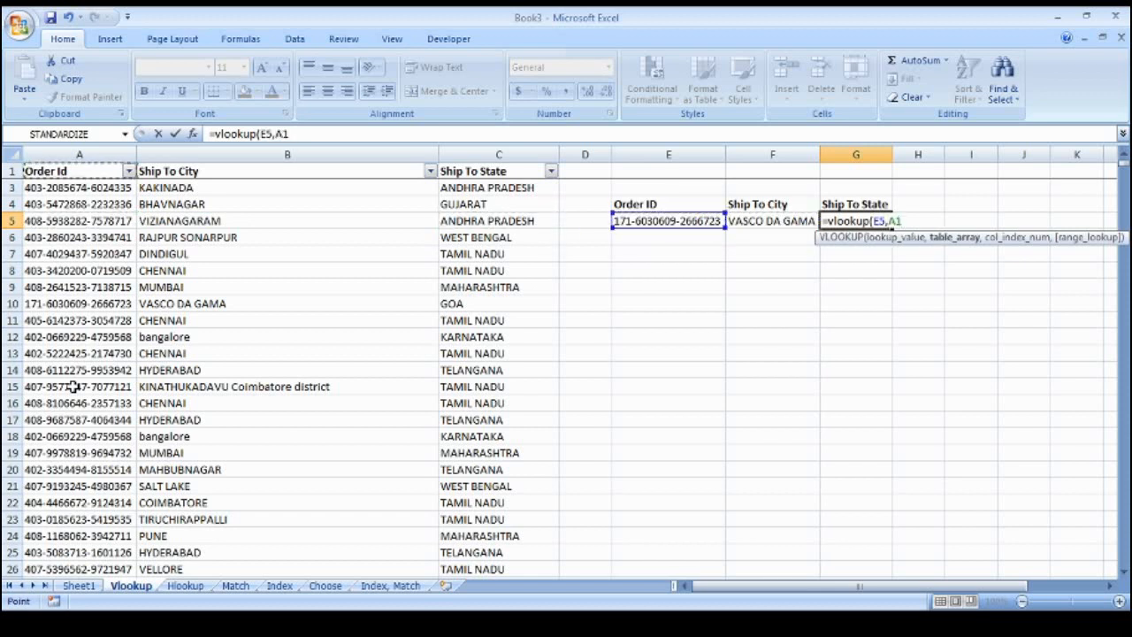
key(ctrl+shift+Right)
key(ctrl+shift+Down)
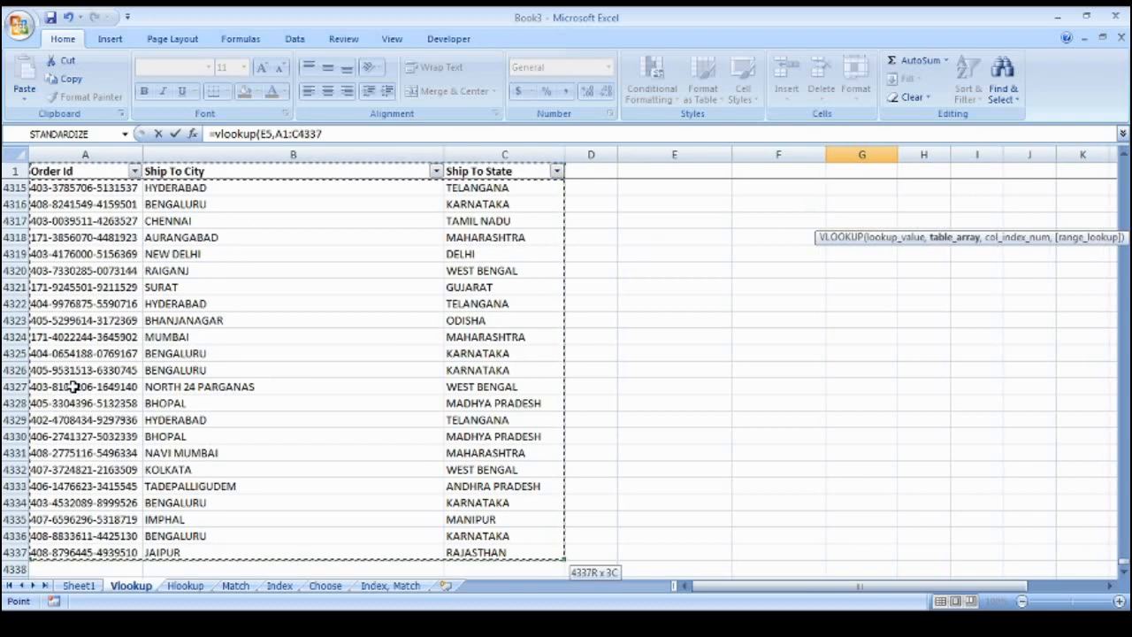
text(,)
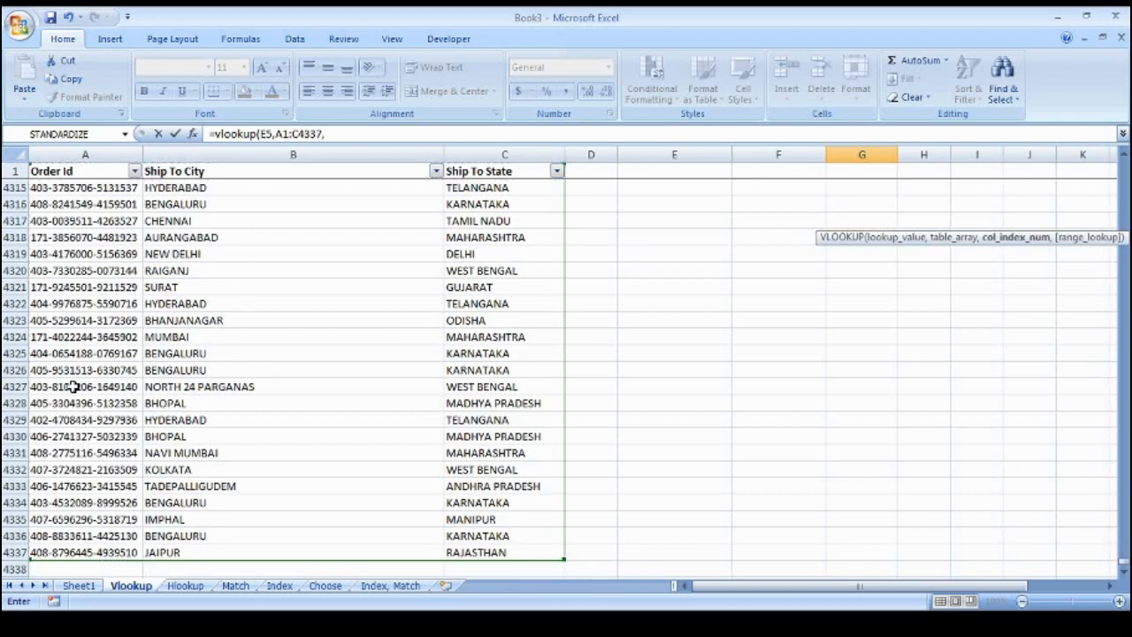
text(3,0)
key(Return)
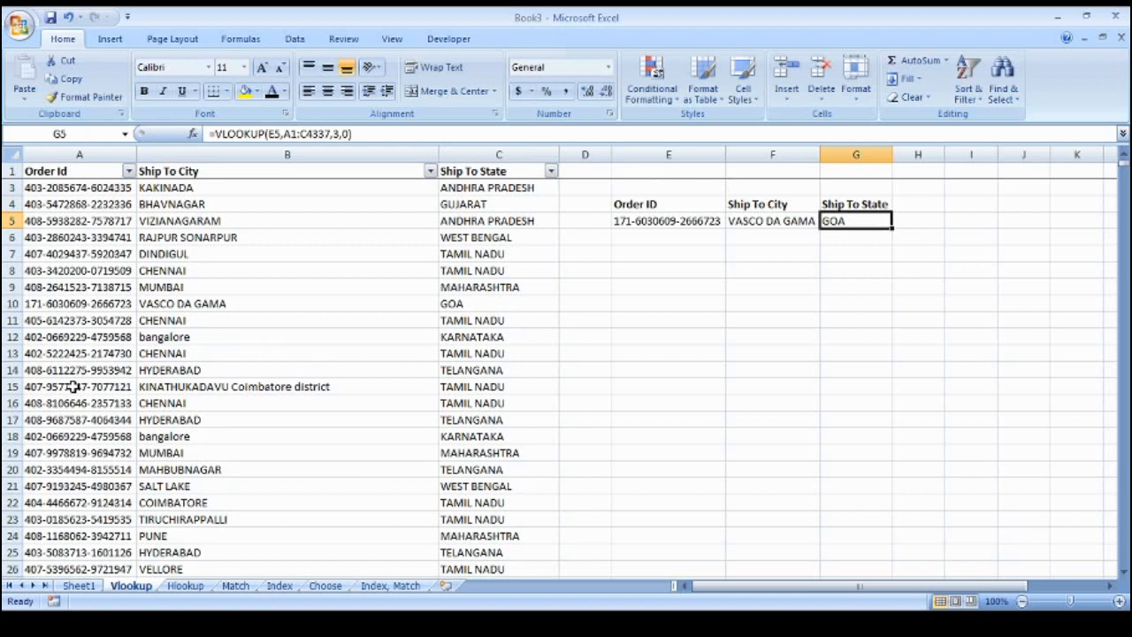
key(Left)
key(Left)
key(Right)
Copy the order ID from row 31 of the order data
key(Left)
key(Down)
key(Down)
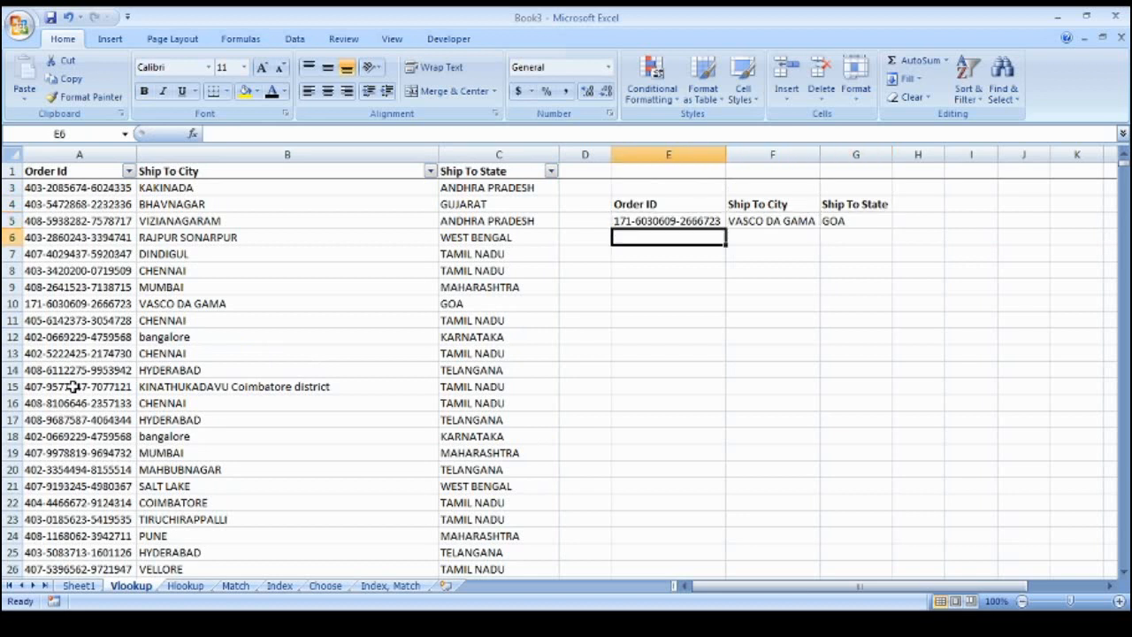
key(Up)
key(Up)
key(Right)
key(Right)
key(Left)
key(Left)
key(Down)
key(Down)
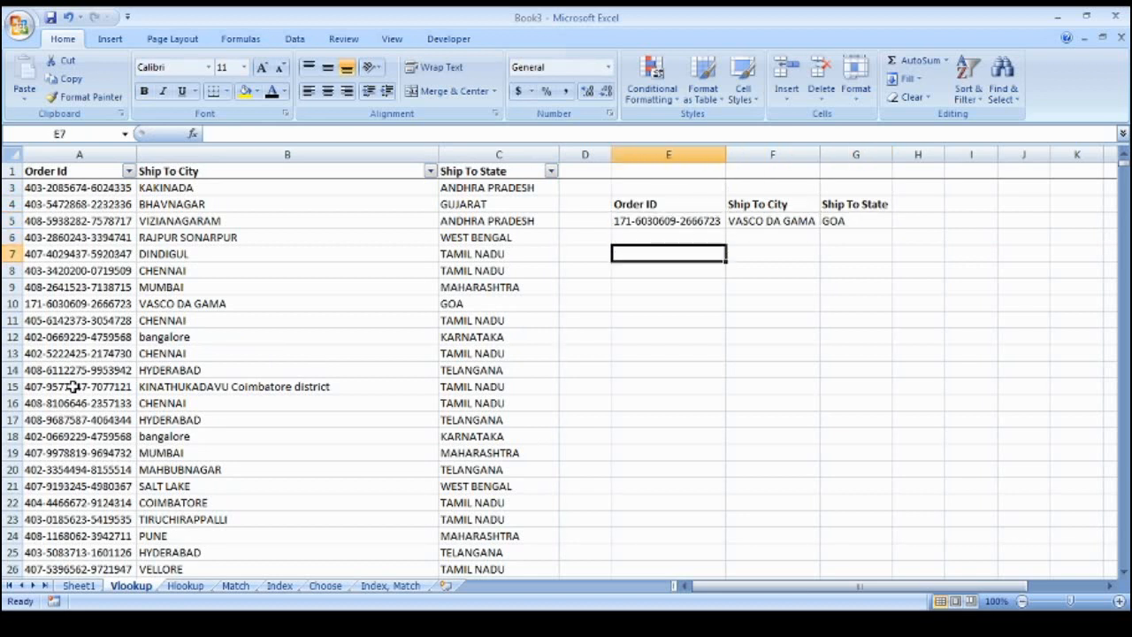
key(Down)
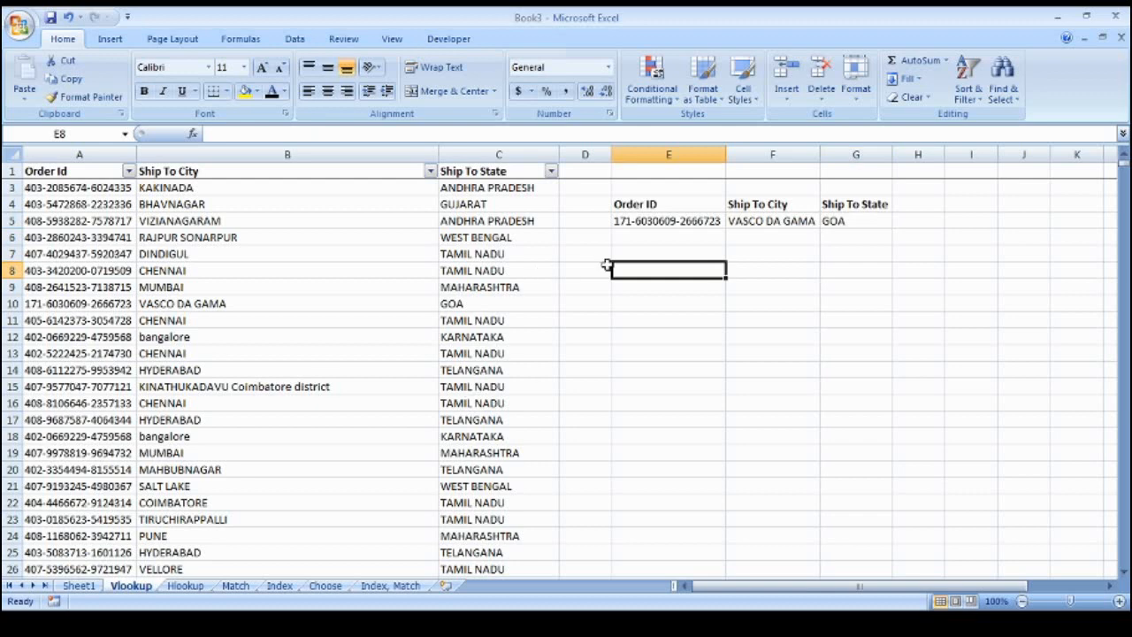
click(680, 220)
click(117, 501)
scroll(118, 502, down, 4)
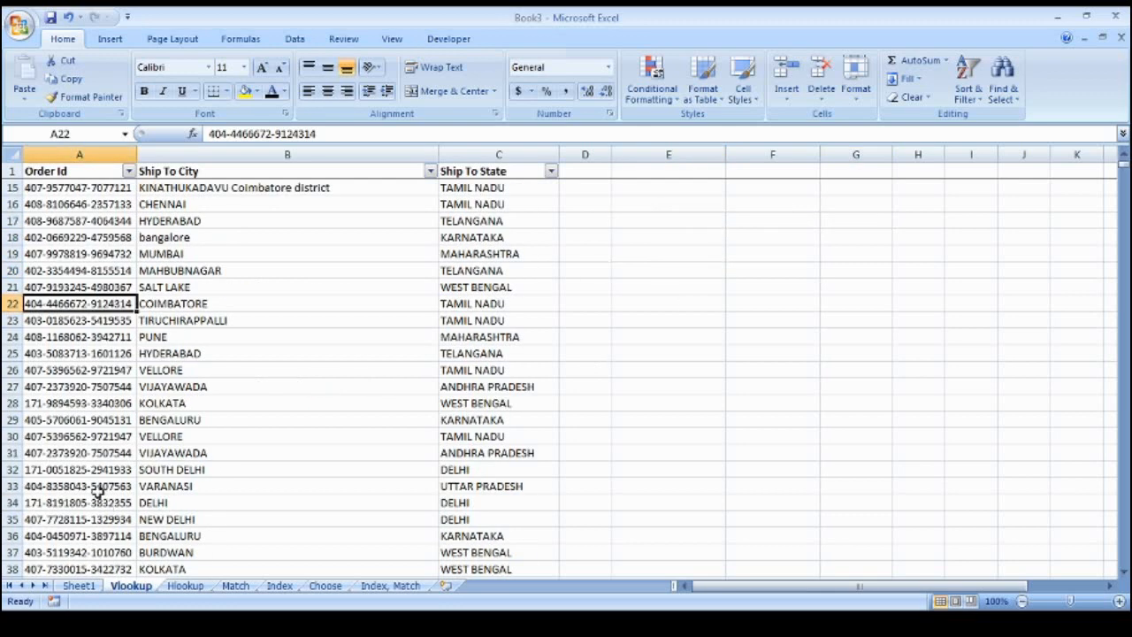
click(87, 452)
key(ctrl+c)
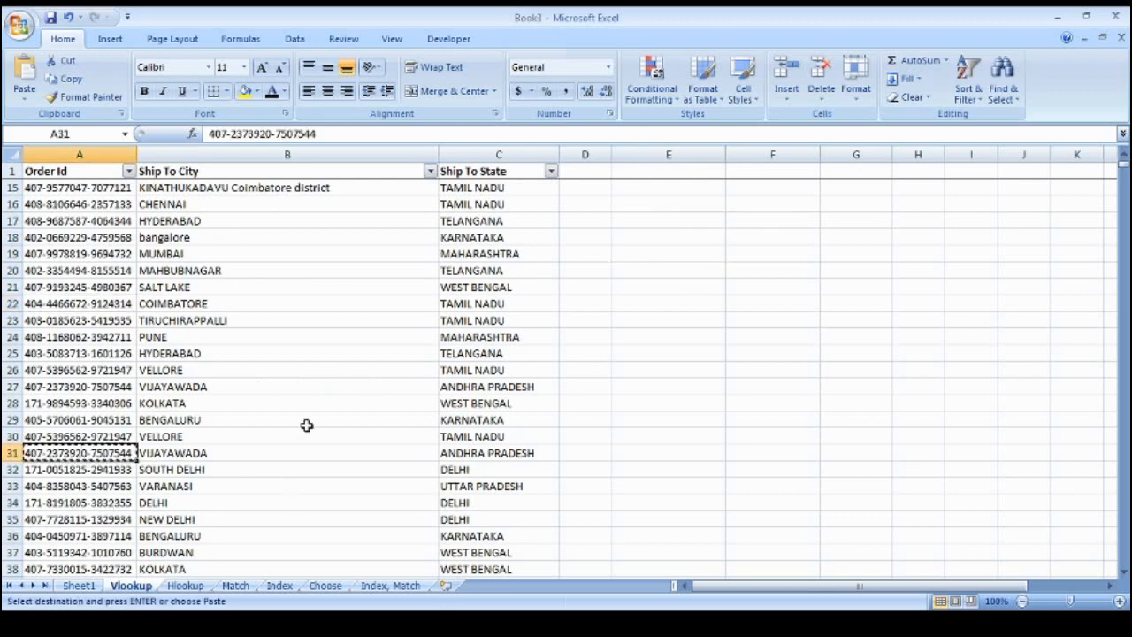
Paste the copied order ID into E8 below the first lookup
key(ctrl+Up)
key(Down)
key(Right)
key(Right)
key(Down)
key(Right)
key(Right)
key(Down)
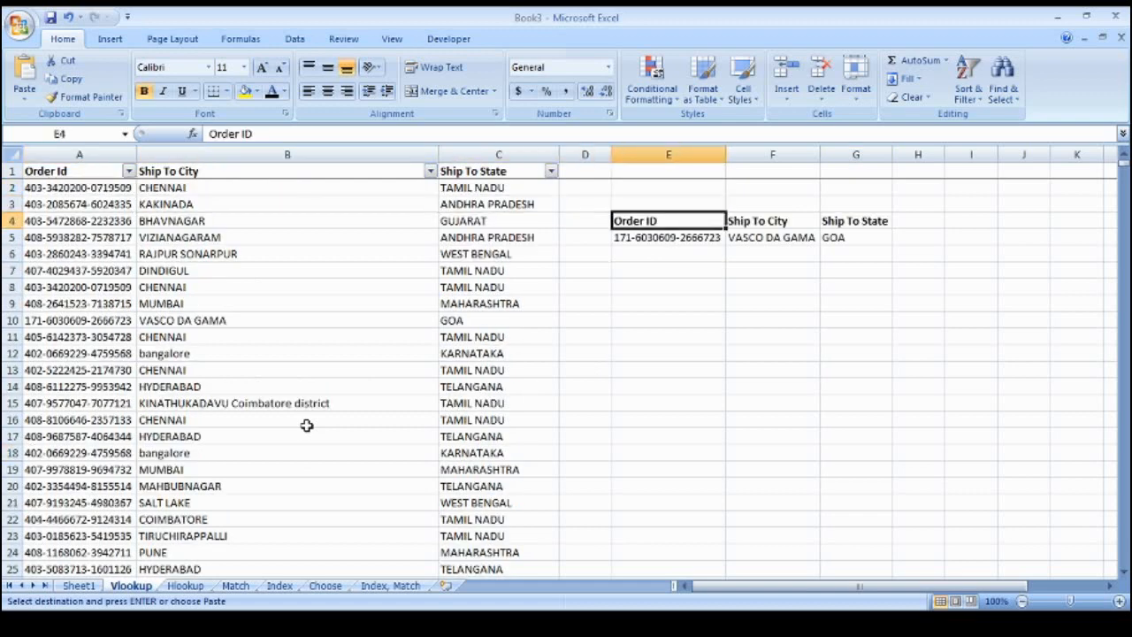
key(Down)
key(Down)
key(Down)
key(Down)
key(ctrl+v)
key(Escape)
key(Right)
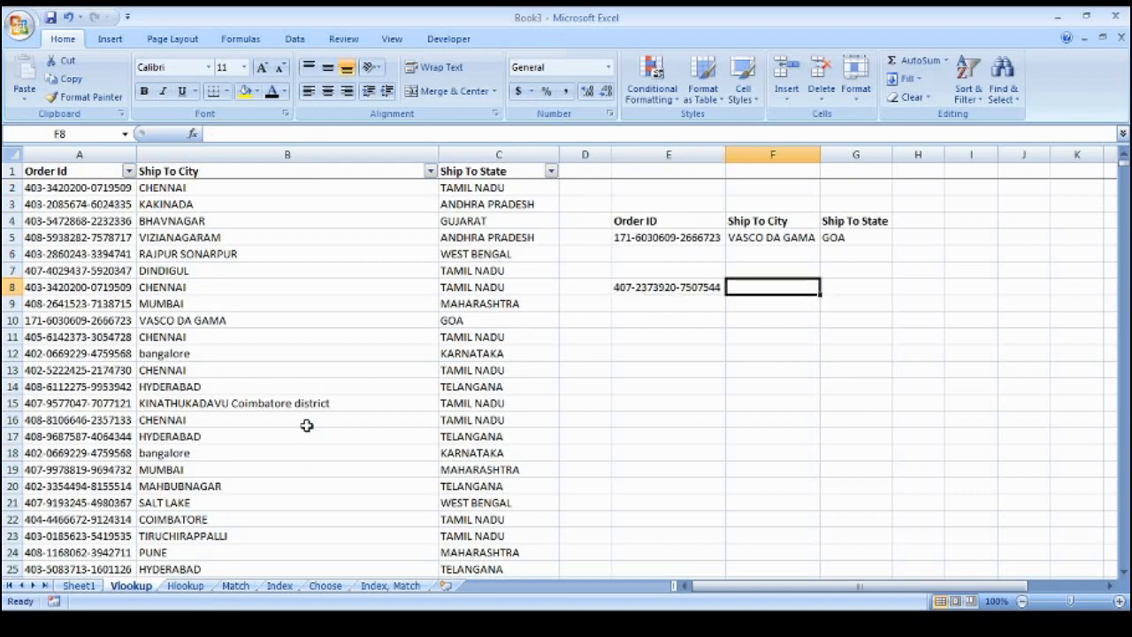
Review F5's formula and confirm the order data ends at row 4337 in column C
click(784, 244)
click(781, 285)
click(70, 288)
key(ctrl+Up)
key(ctrl+Down)
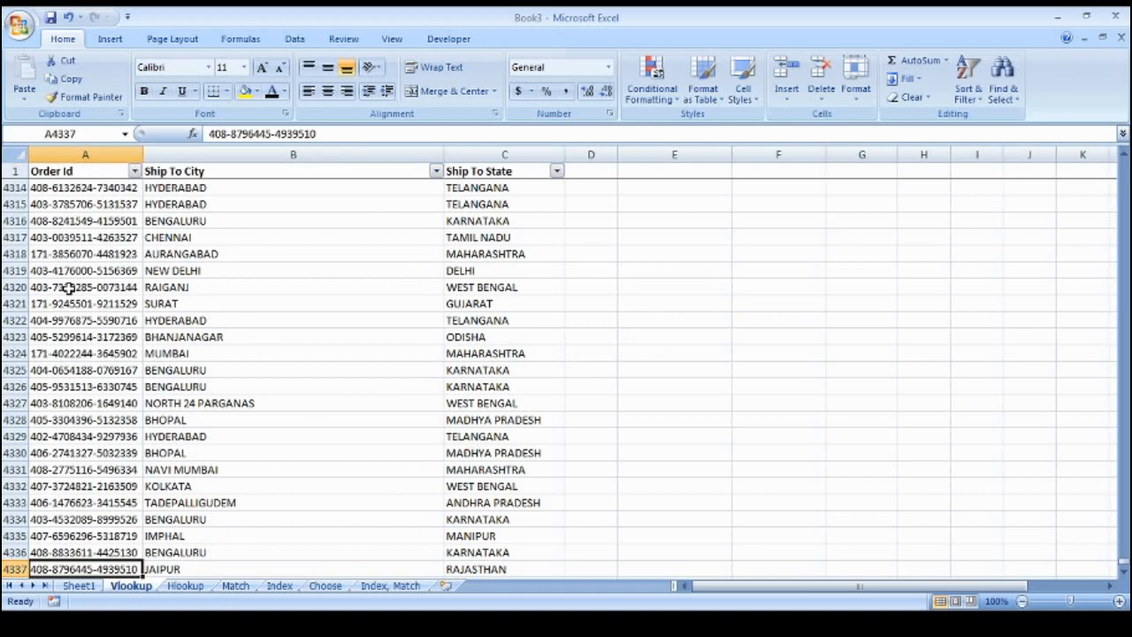
key(ctrl+Up)
key(ctrl+Down)
key(Right)
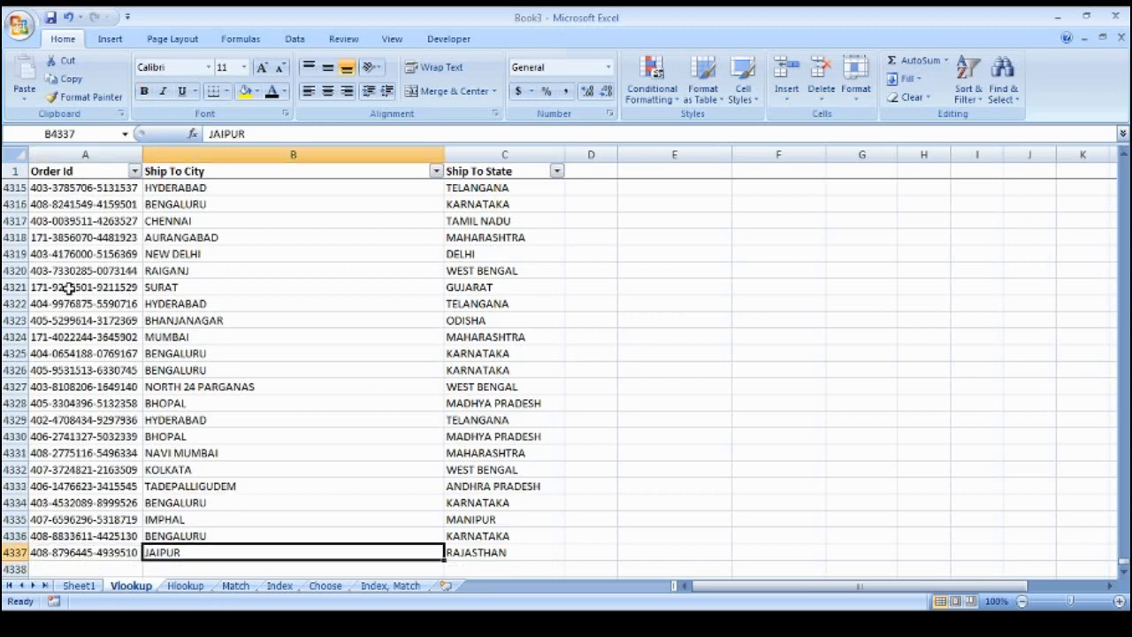
key(Right)
key(Right)
key(Left)
key(Left)
key(Left)
Select A1:C4337 and name it my_data in the Name Box
key(ctrl+Up)
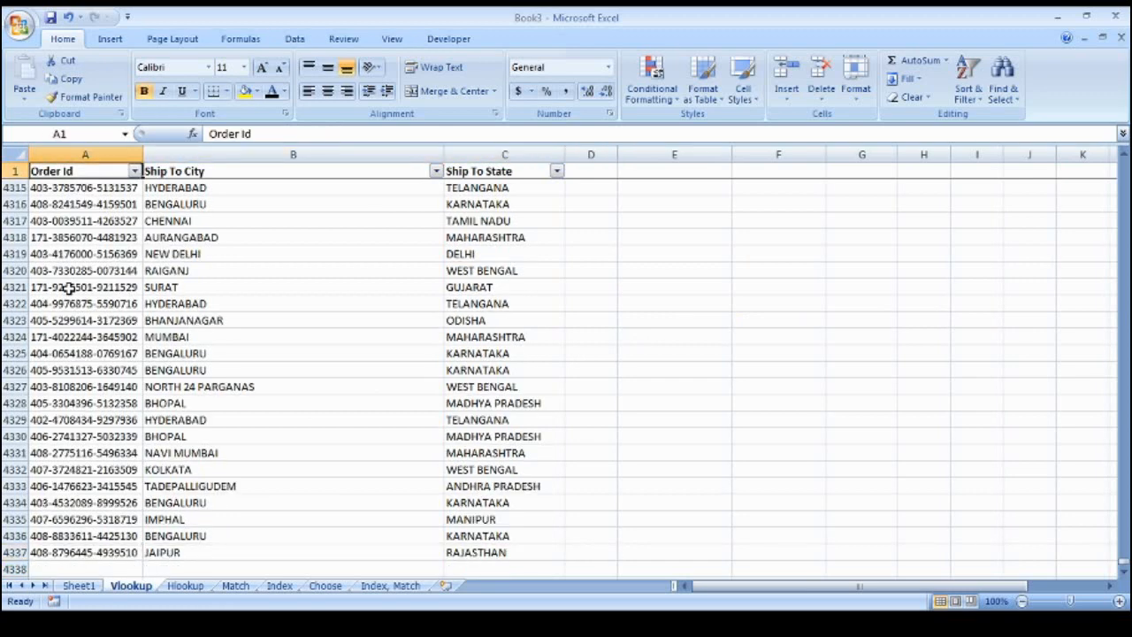
key(ctrl+shift+Right)
key(ctrl+shift+Down)
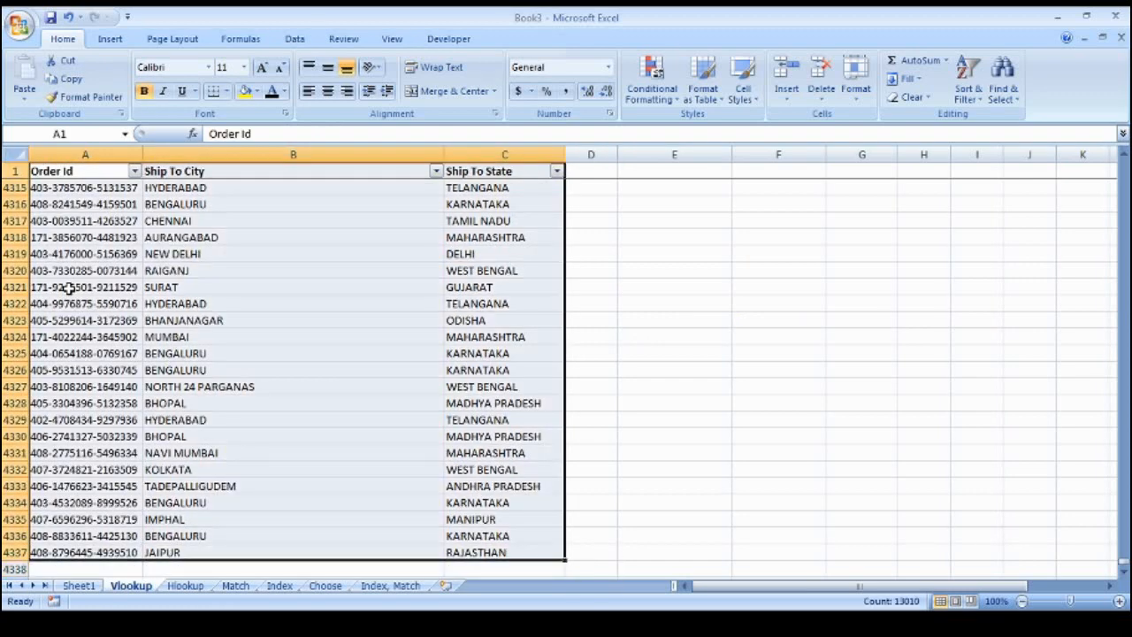
scroll(81, 273, down, 2)
click(94, 136)
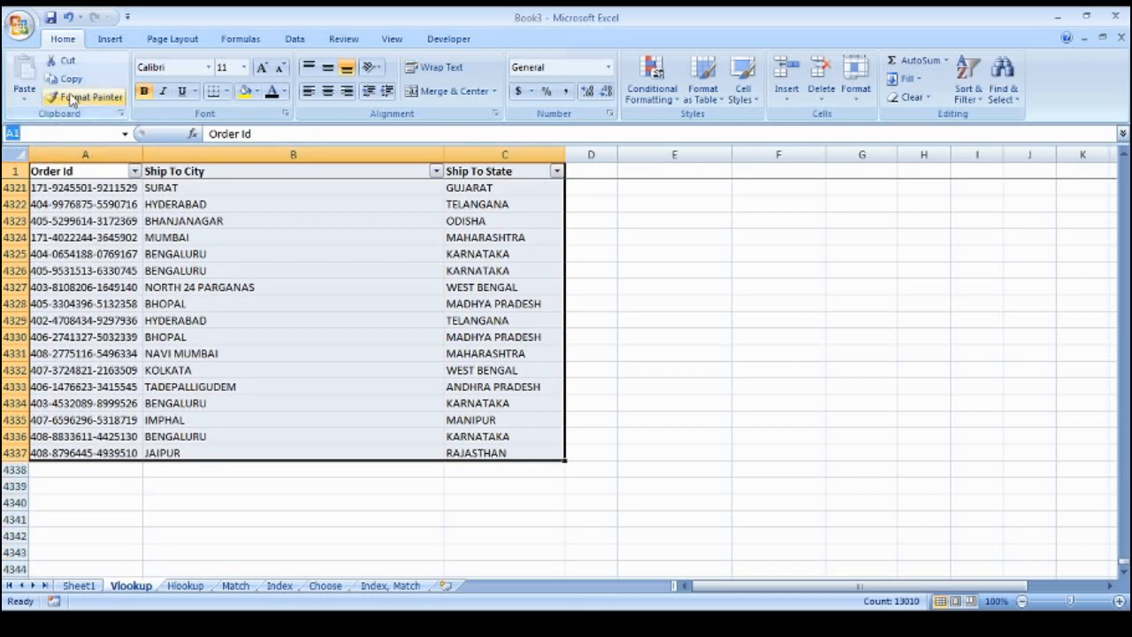
text(my_range)
key(BackSpace)
key(BackSpace)
key(BackSpace)
key(BackSpace)
key(BackSpace)
text(dat)
key(Return)
key(ctrl+Home)
key(Right)
key(Right)
key(Right)
key(Right)
key(Right)
key(Down)
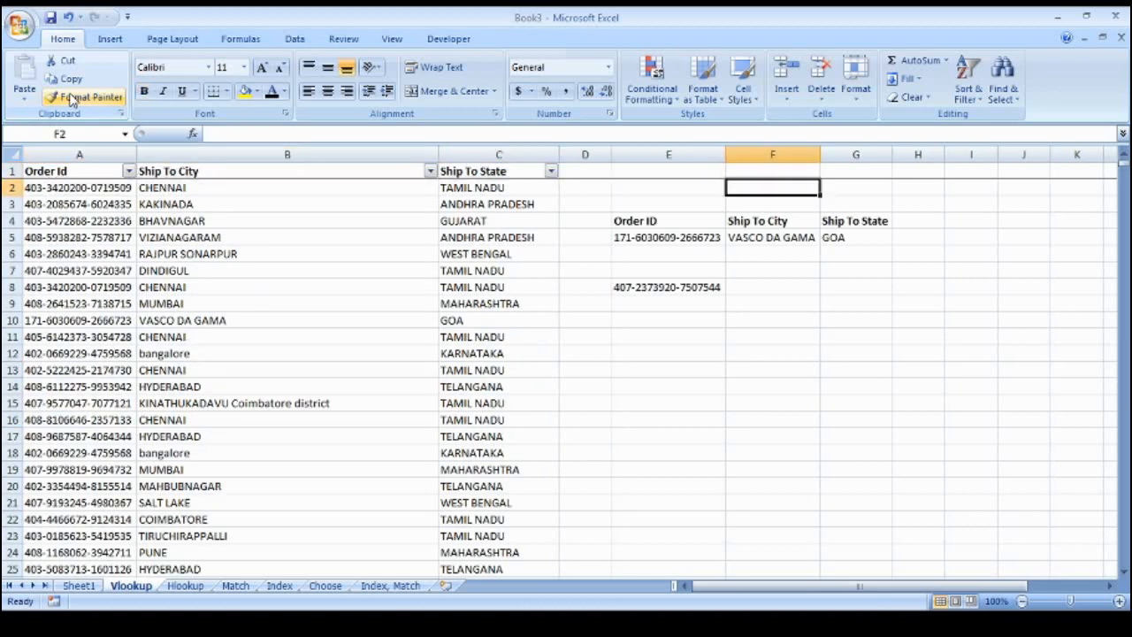
key(Down)
key(Down)
key(Down)
key(Down)
key(Down)
key(Down)
Start a VLOOKUP in F8 with E8 as the lookup value, selecting the order table
text(=)
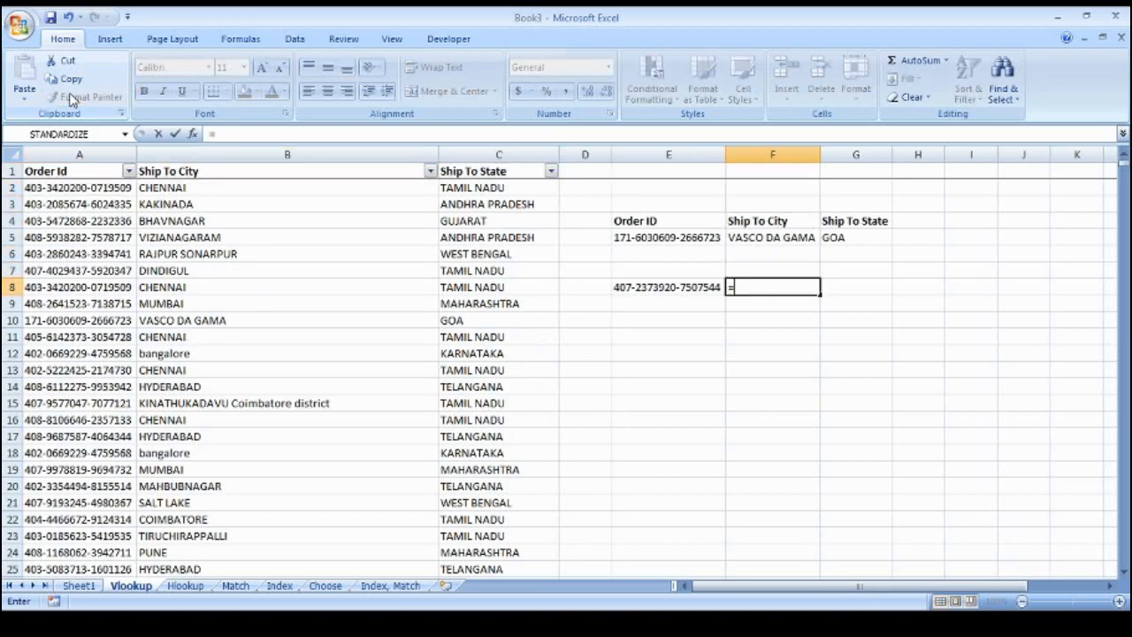
text(vlookup()
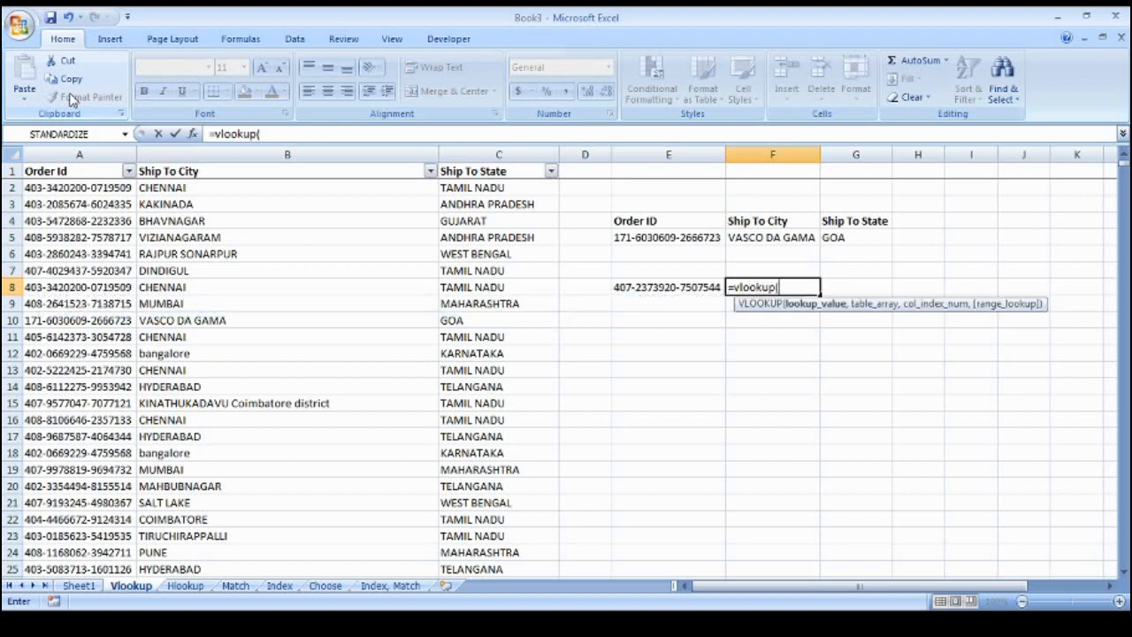
key(Left)
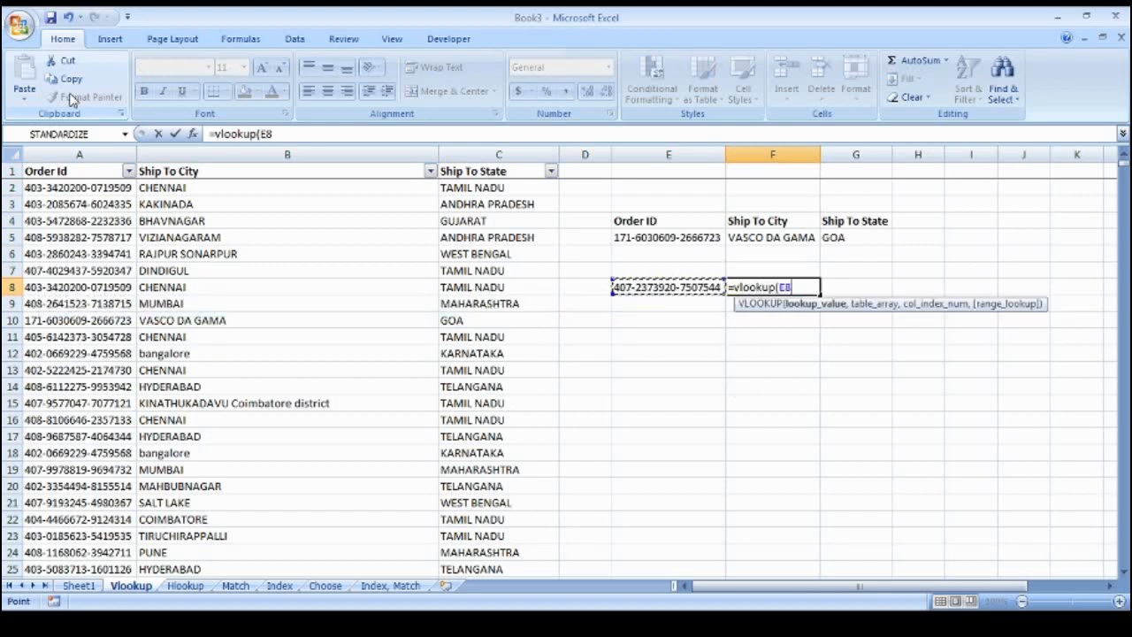
text(,)
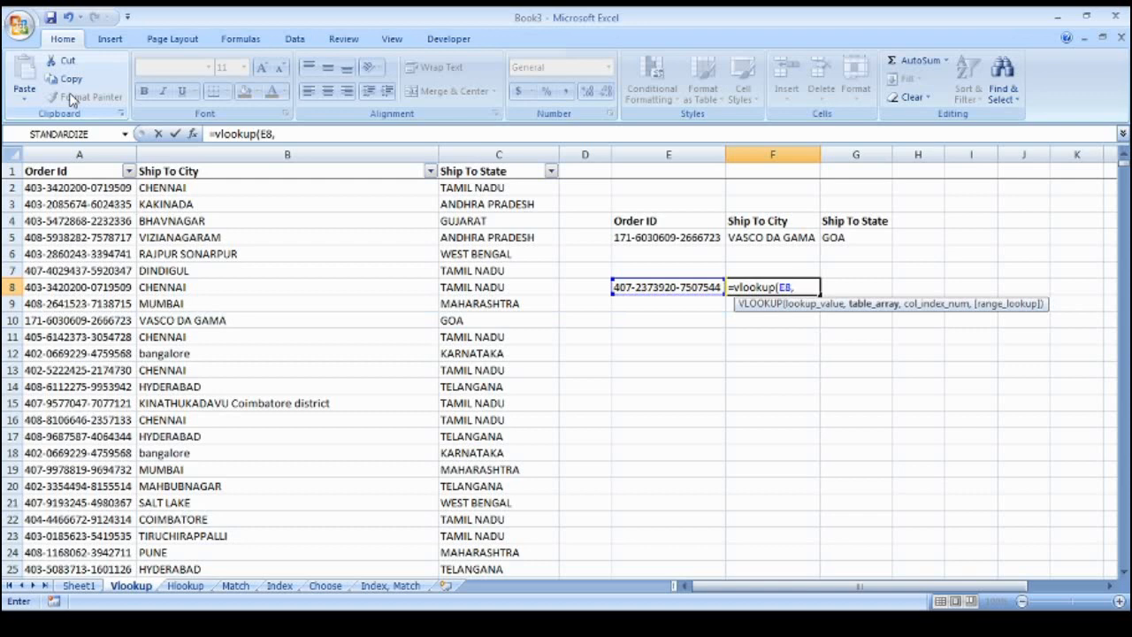
key(ctrl+Left)
key(ctrl+Left)
key(ctrl+Left)
key(ctrl+Up)
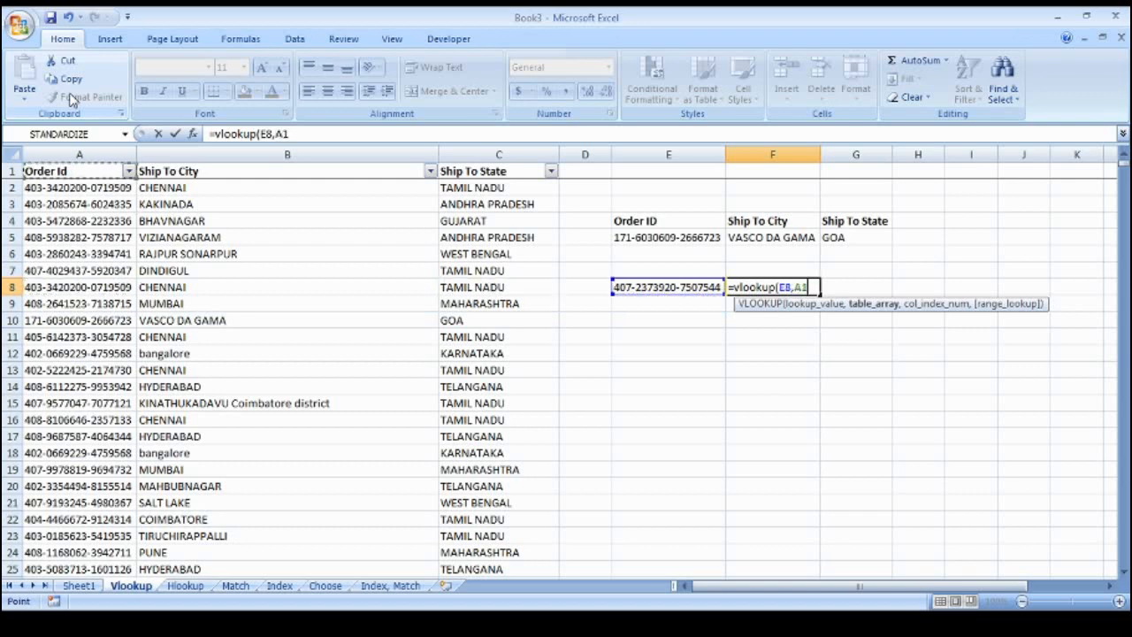
key(ctrl+shift+Right)
key(ctrl+shift+Down)
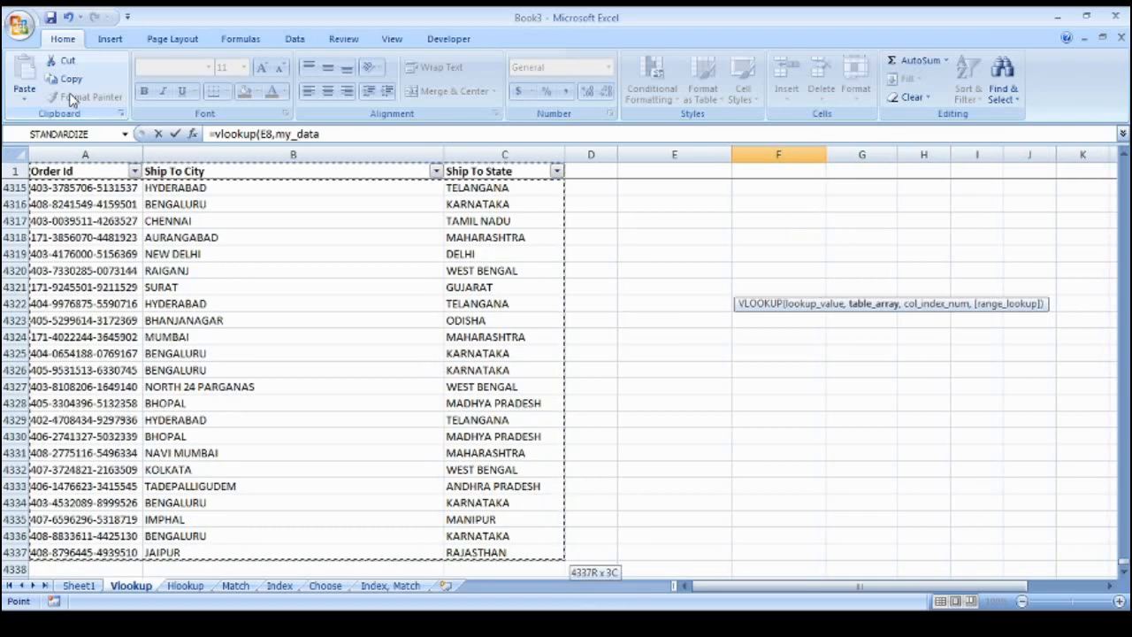
Replace the table with my_data, return column 2 exactly, giving VIJAYAWADA
key(BackSpace)
key(BackSpace)
key(BackSpace)
key(BackSpace)
key(BackSpace)
key(BackSpace)
key(BackSpace)
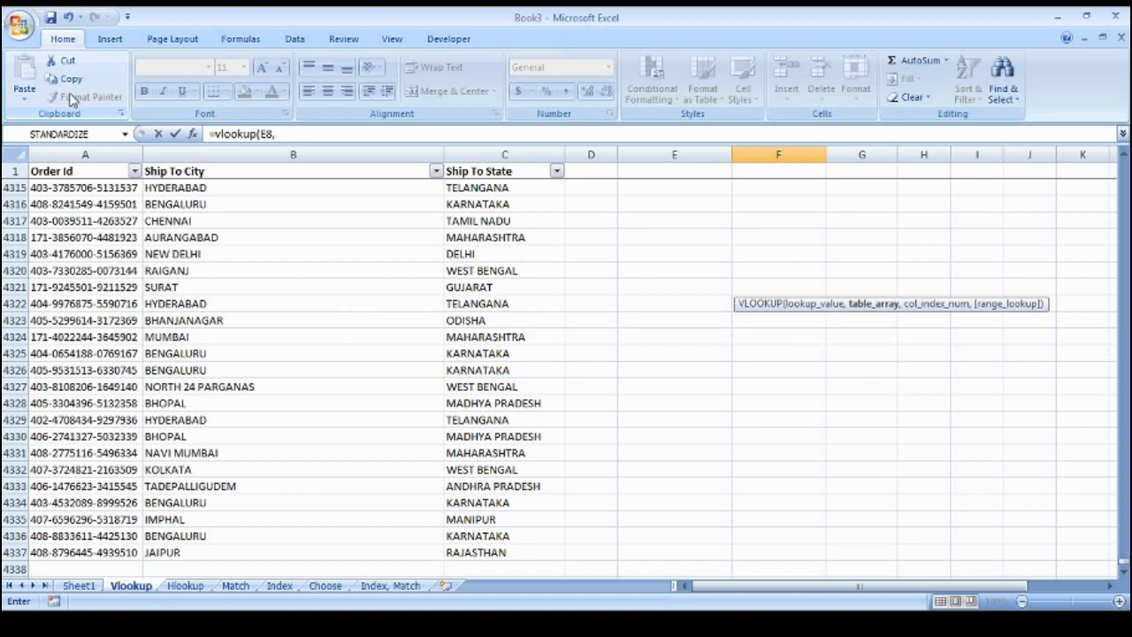
text(mY_)
key(BackSpace)
key(BackSpace)
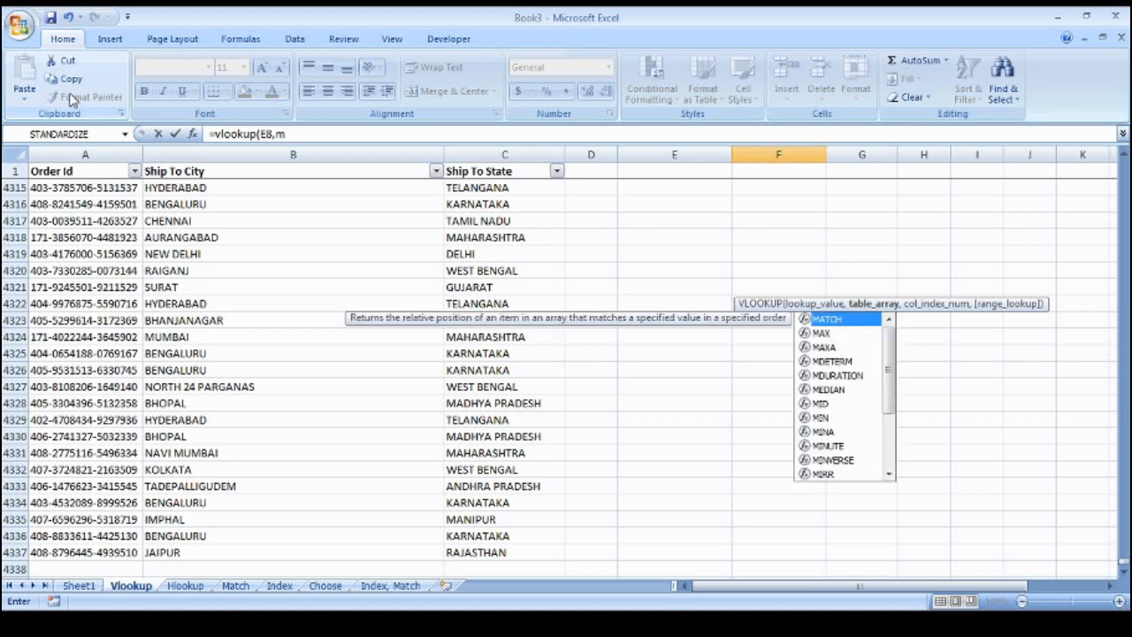
text(y)
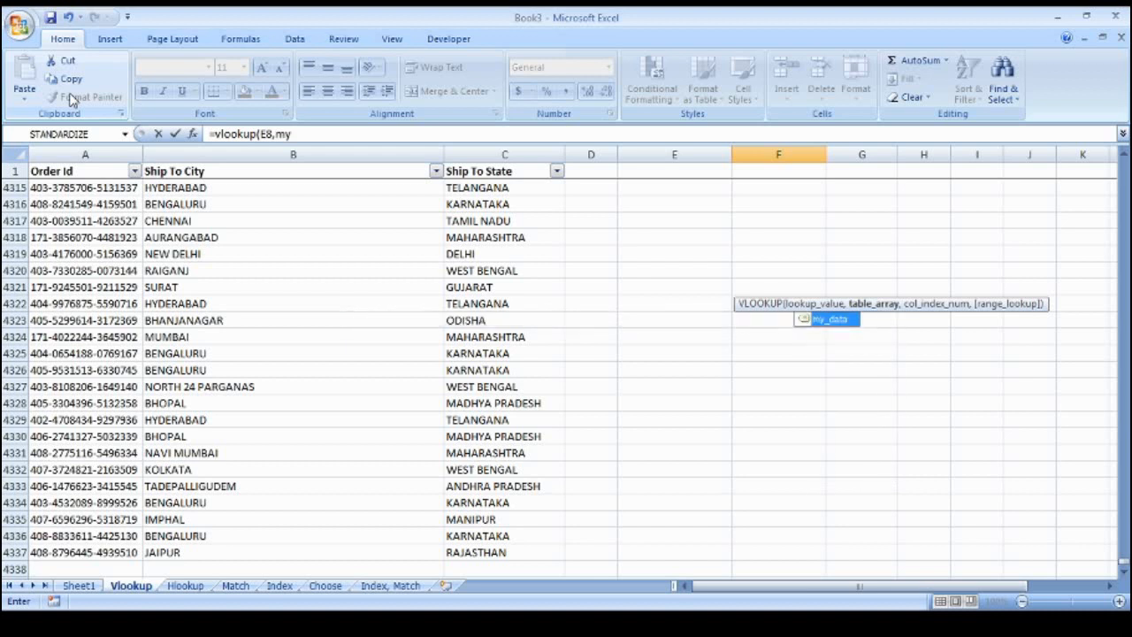
text(_ata)
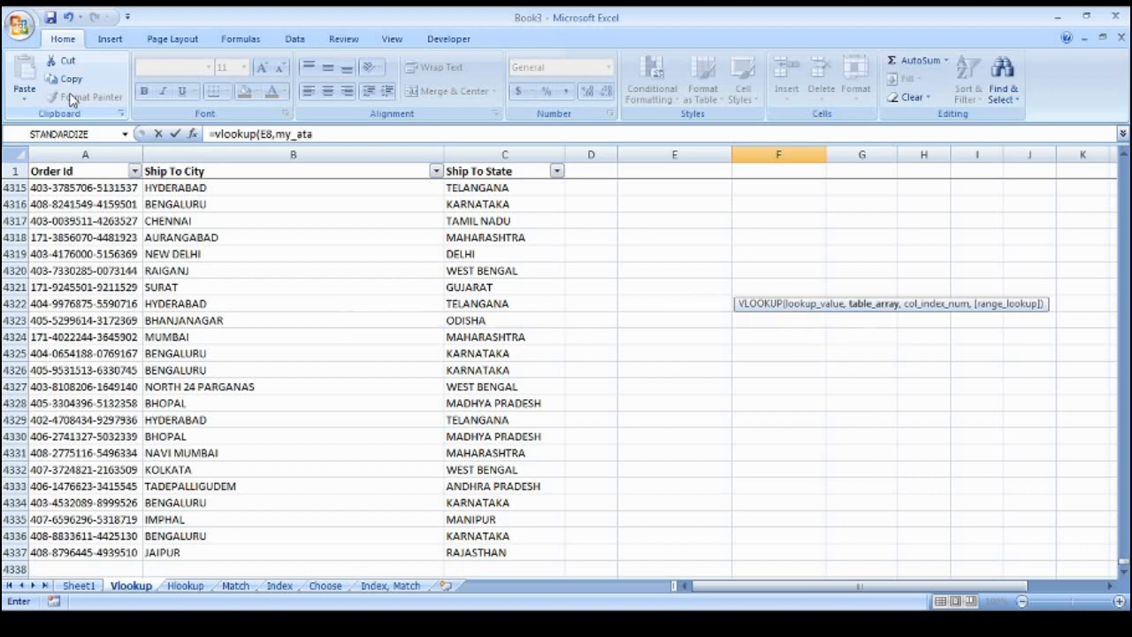
key(BackSpace)
key(BackSpace)
key(BackSpace)
text(data,)
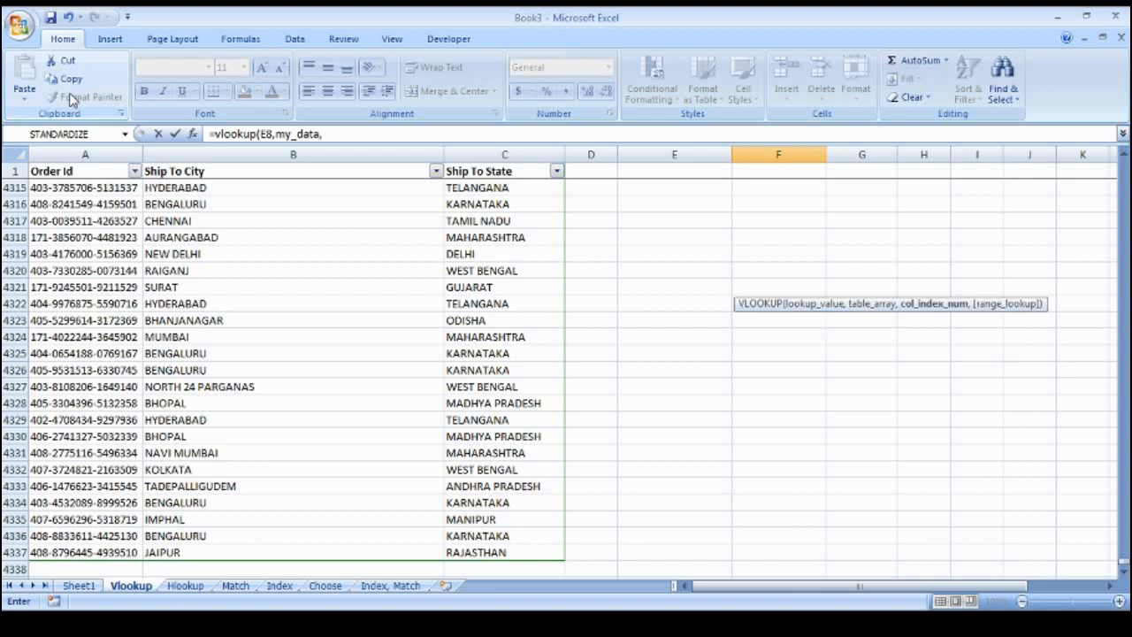
text(2,0)
key(Return)
key(Up)
key(Up)
key(Up)
key(Up)
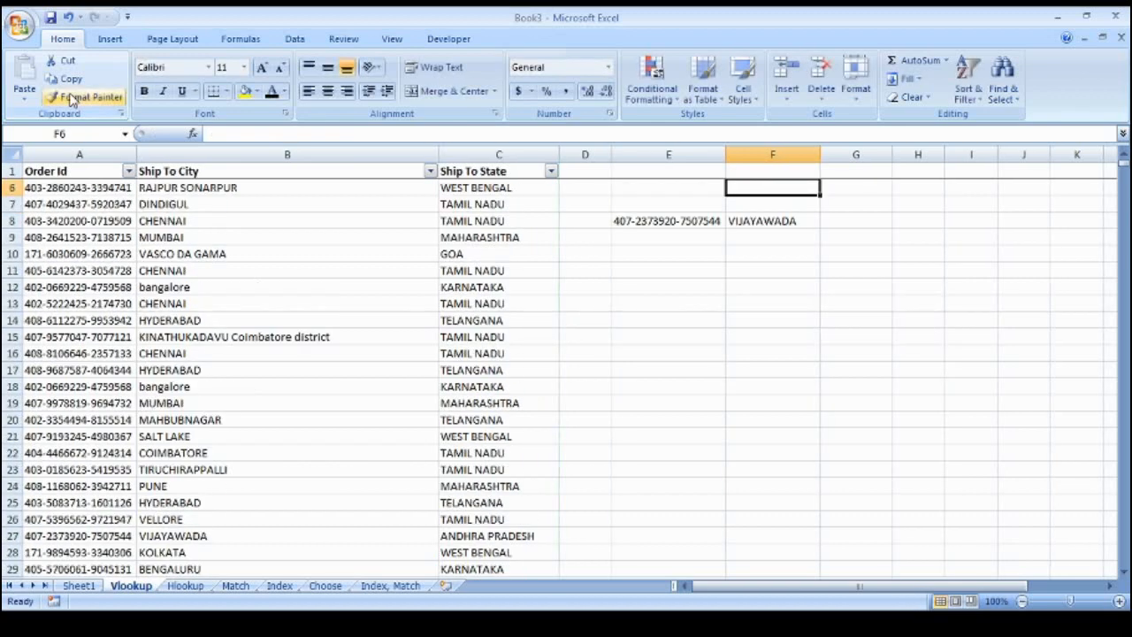
Enter =VLOOKUP(E8,my_data,3,0) in G8 to return ANDHRA PRADESH
key(Up)
key(Up)
key(Down)
key(Down)
key(Down)
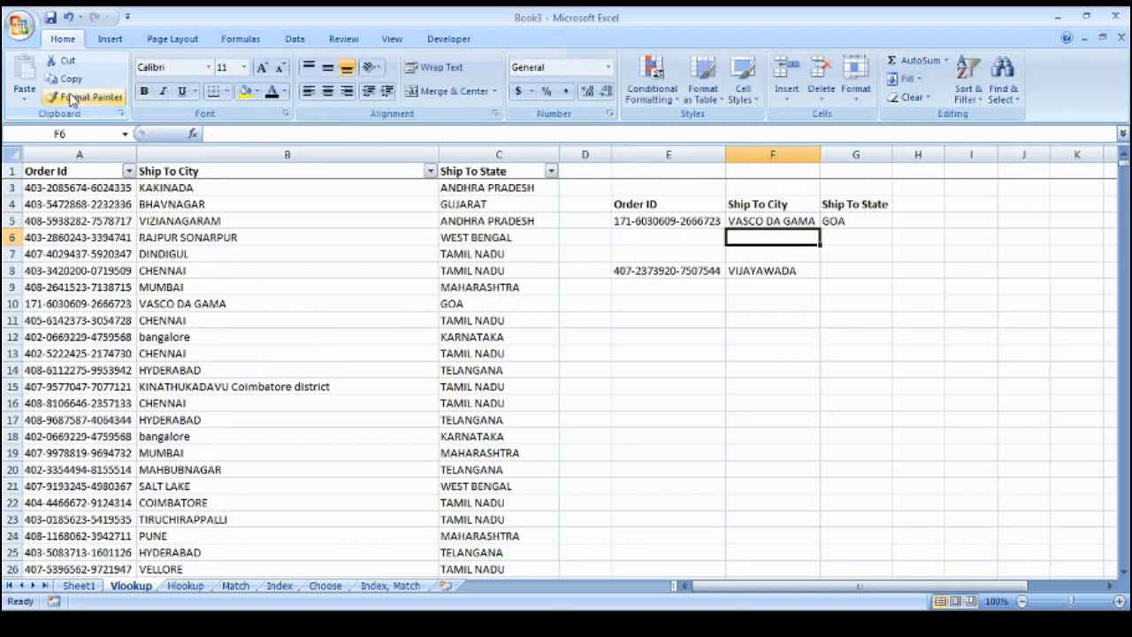
key(Down)
key(Down)
key(Right)
text(=vl)
key(Tab)
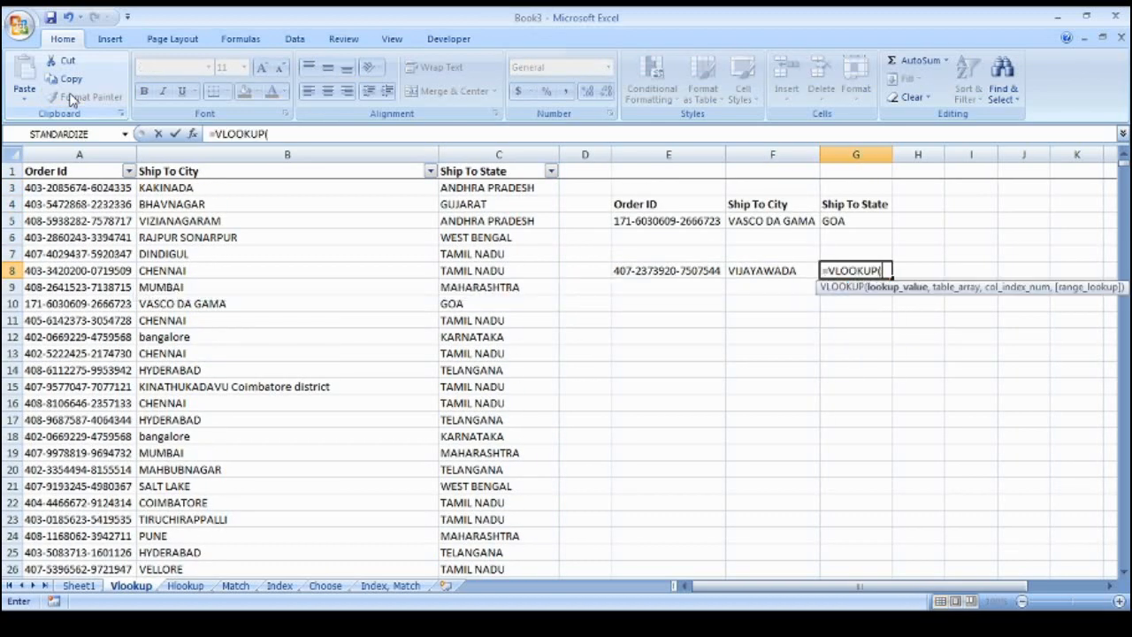
key(Left)
key(Left)
text(,)
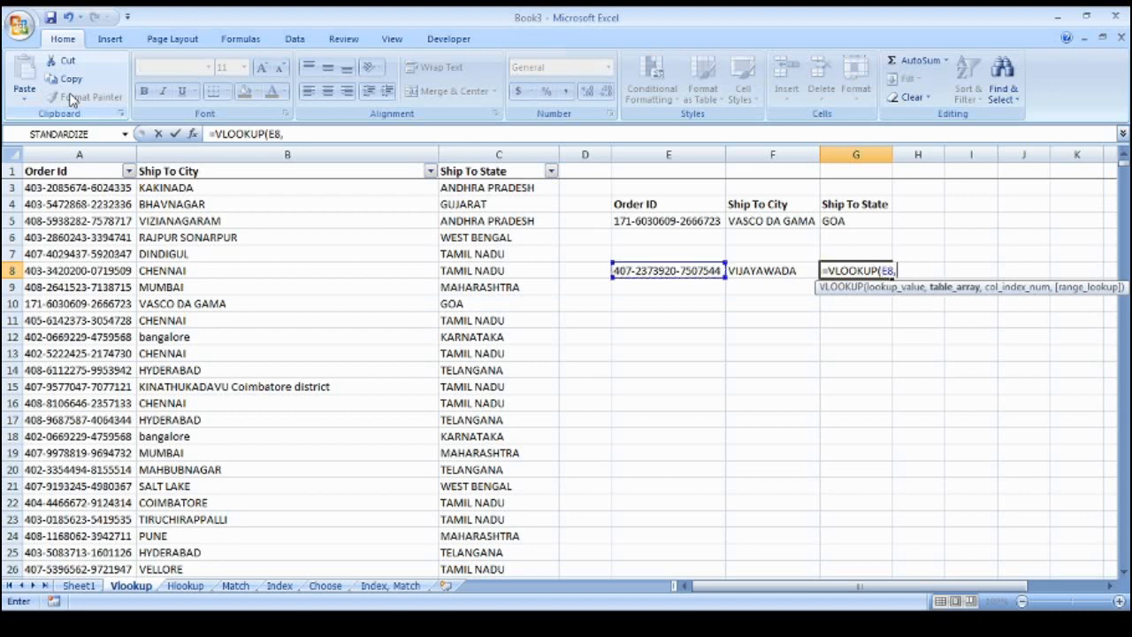
text(my)
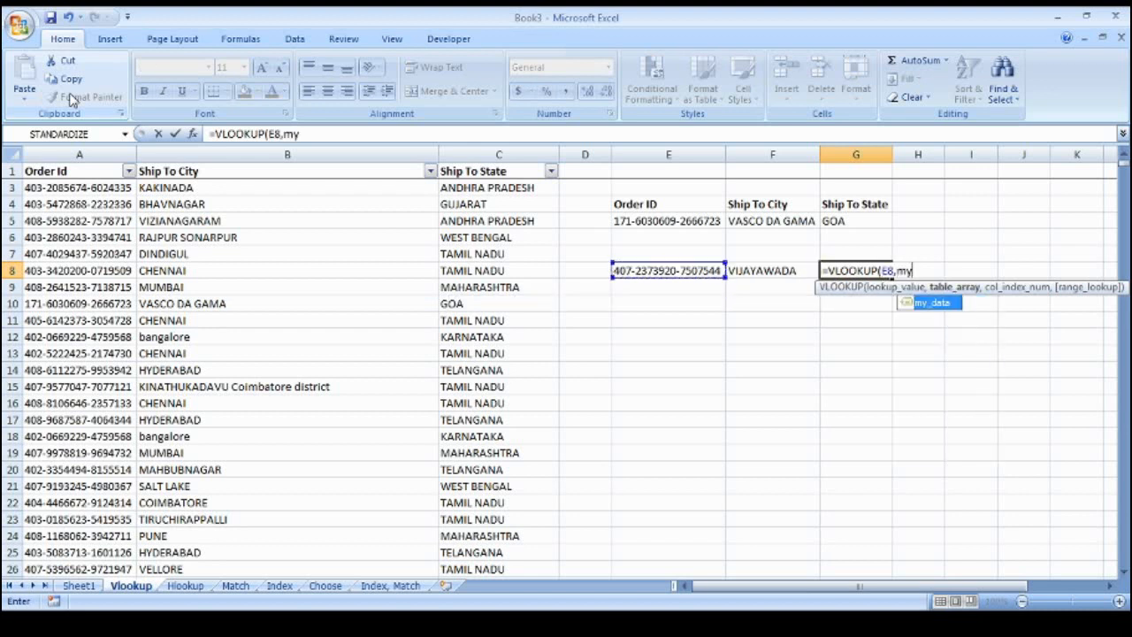
text(_data,)
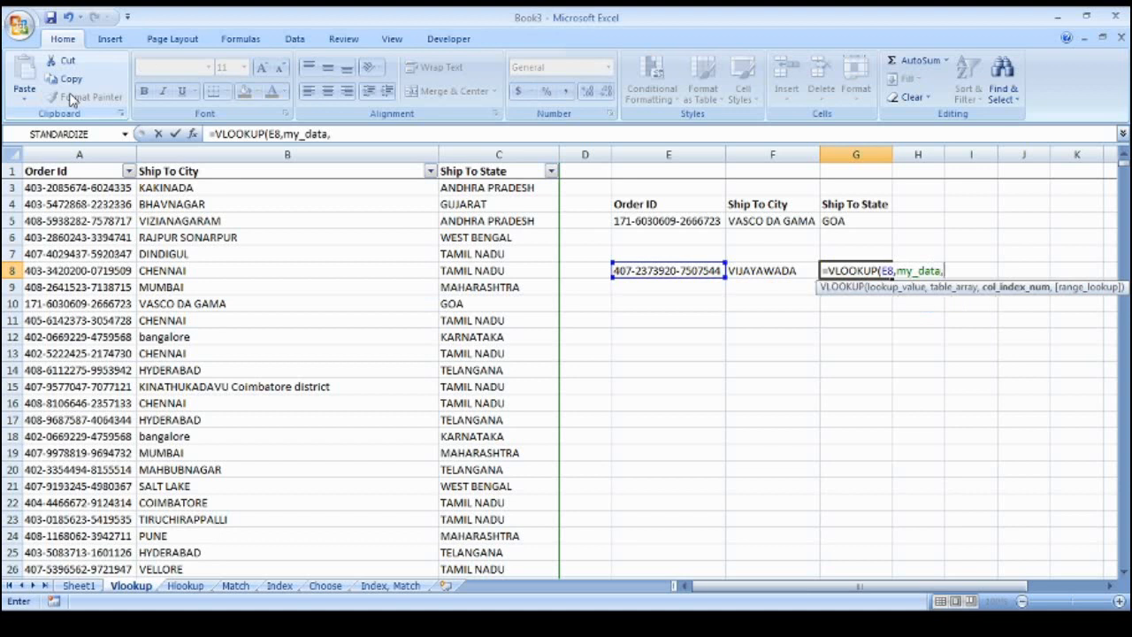
text(3,0))
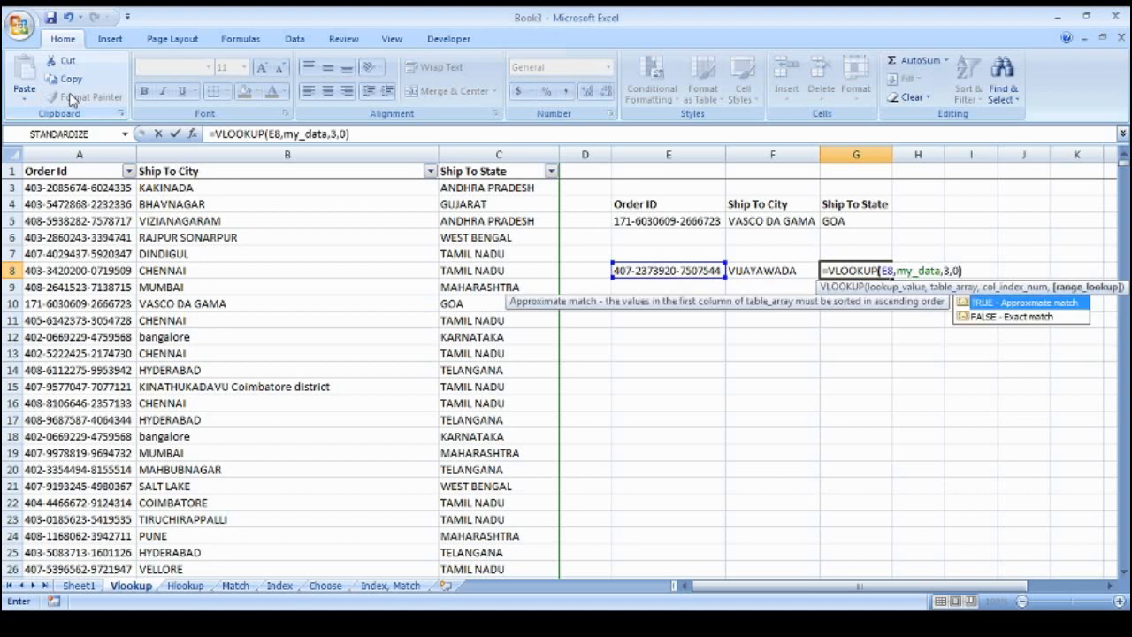
key(Return)
Compare the city formulas in F8 and F5 against the state result in G8
key(Up)
key(Left)
key(Left)
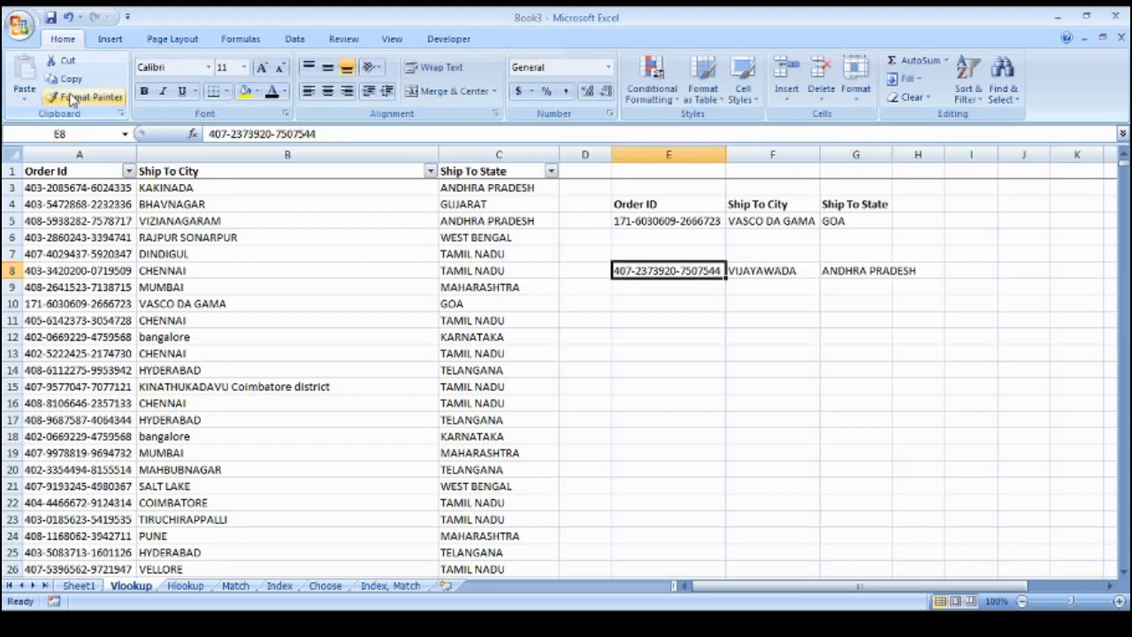
key(Right)
key(Right)
key(Left)
key(Left)
key(Right)
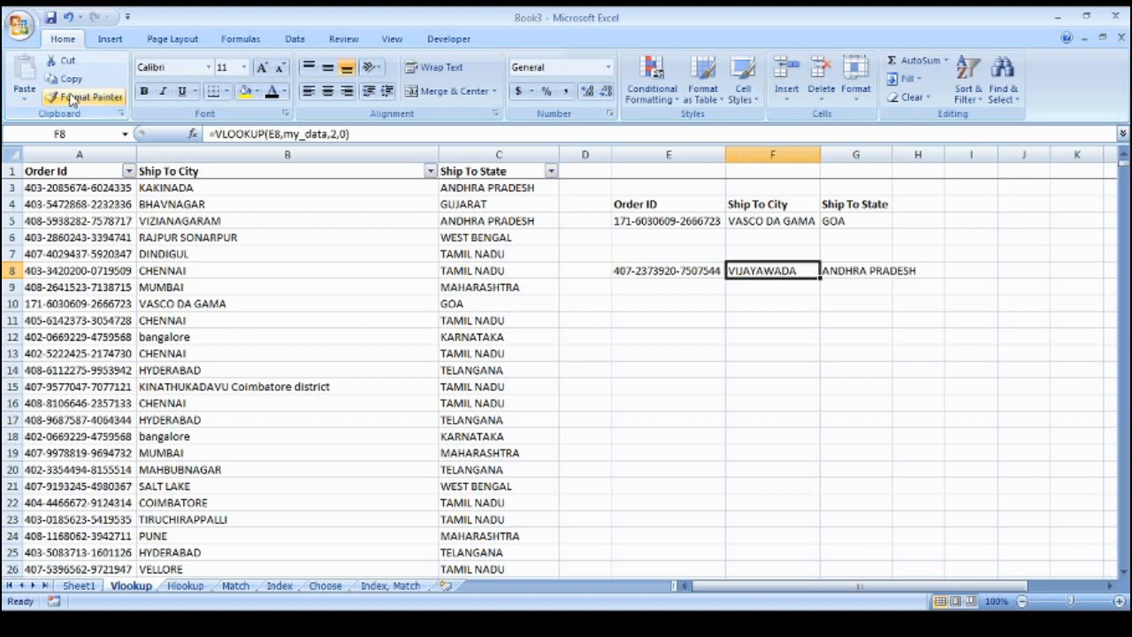
key(Up)
key(Up)
key(Up)
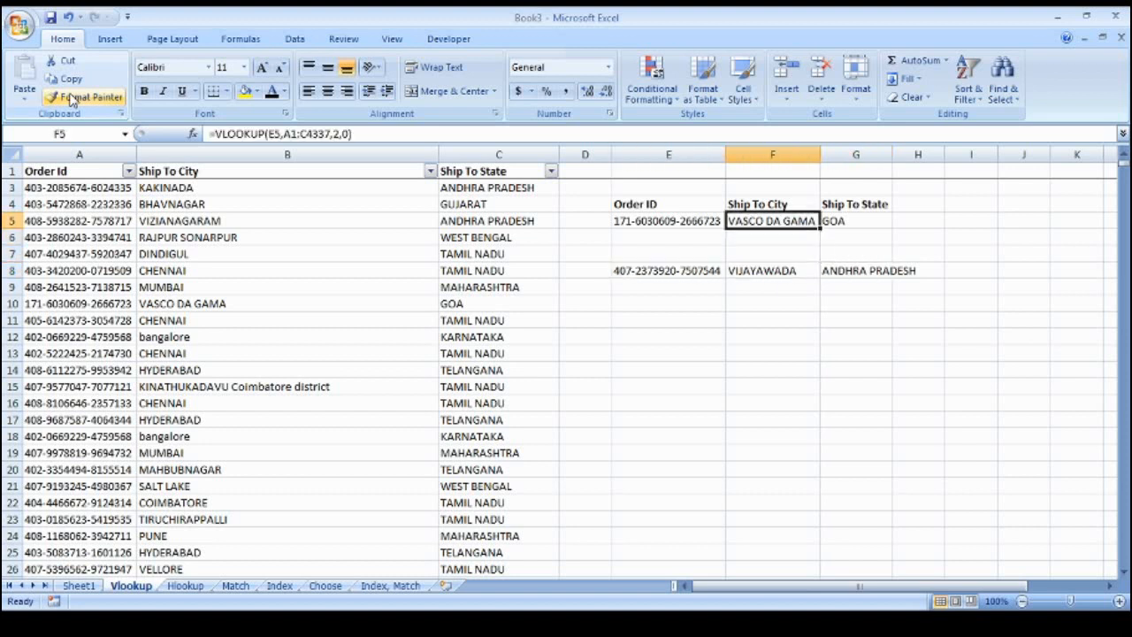
key(Down)
key(Down)
key(Down)
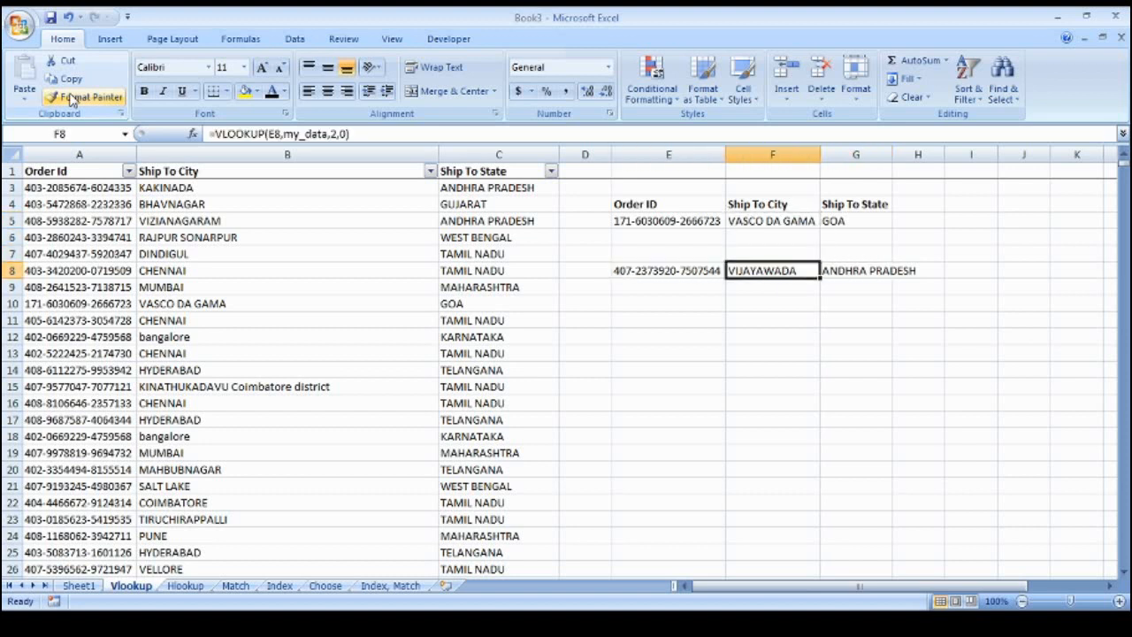
click(112, 254)
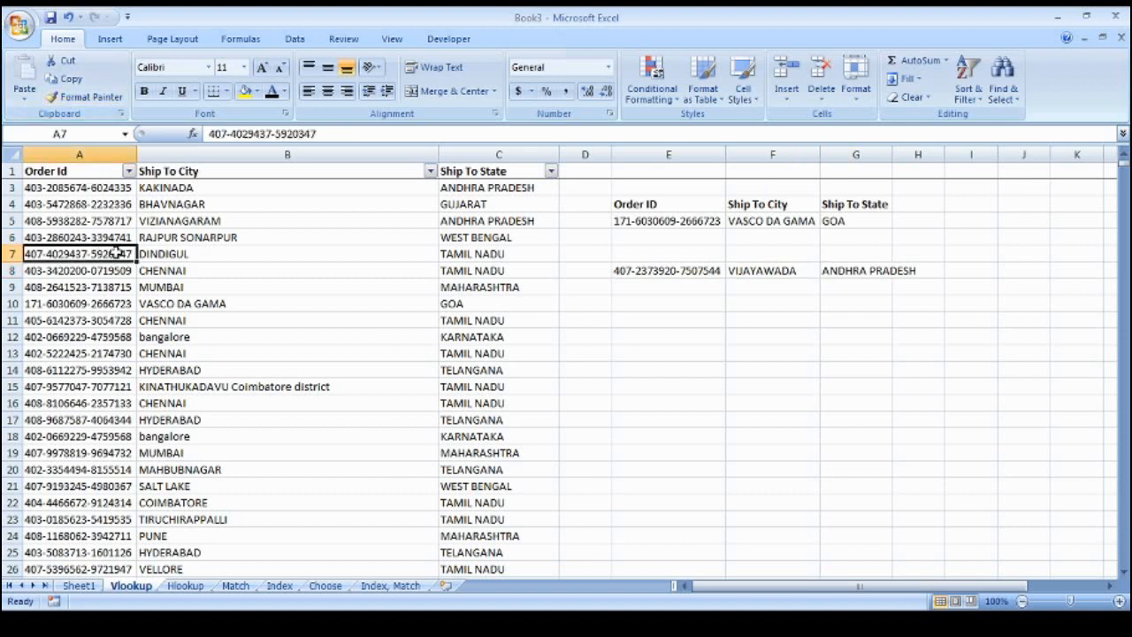
Glance at the defined names list and the Data tab's Advanced filter, closing both unchanged
click(175, 320)
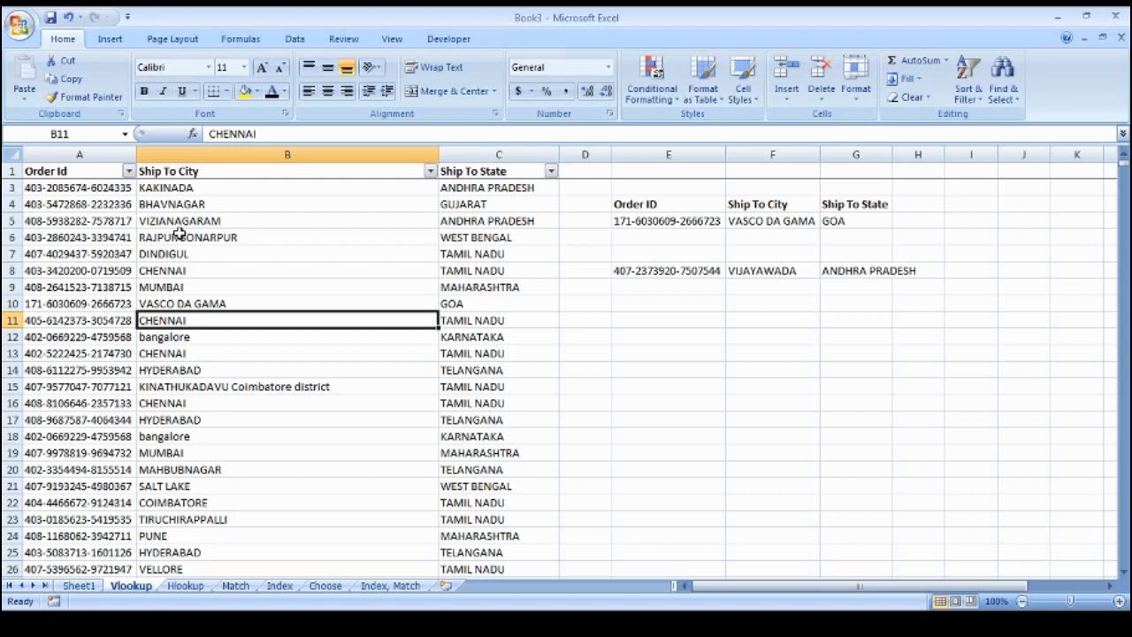
key(ctrl+F3)
key(Escape)
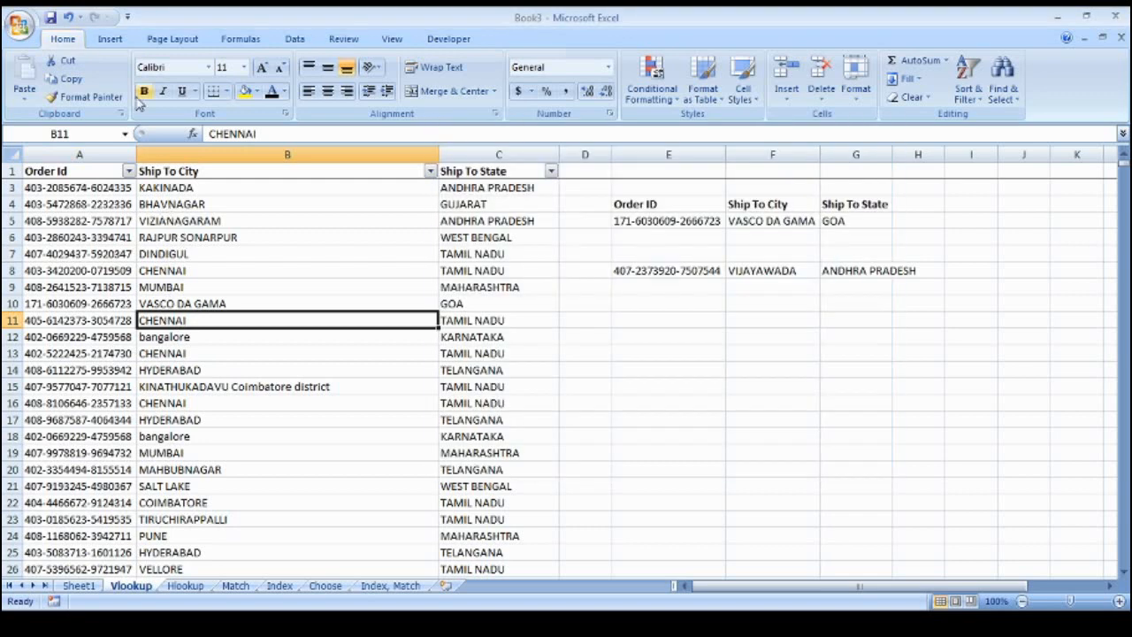
click(293, 39)
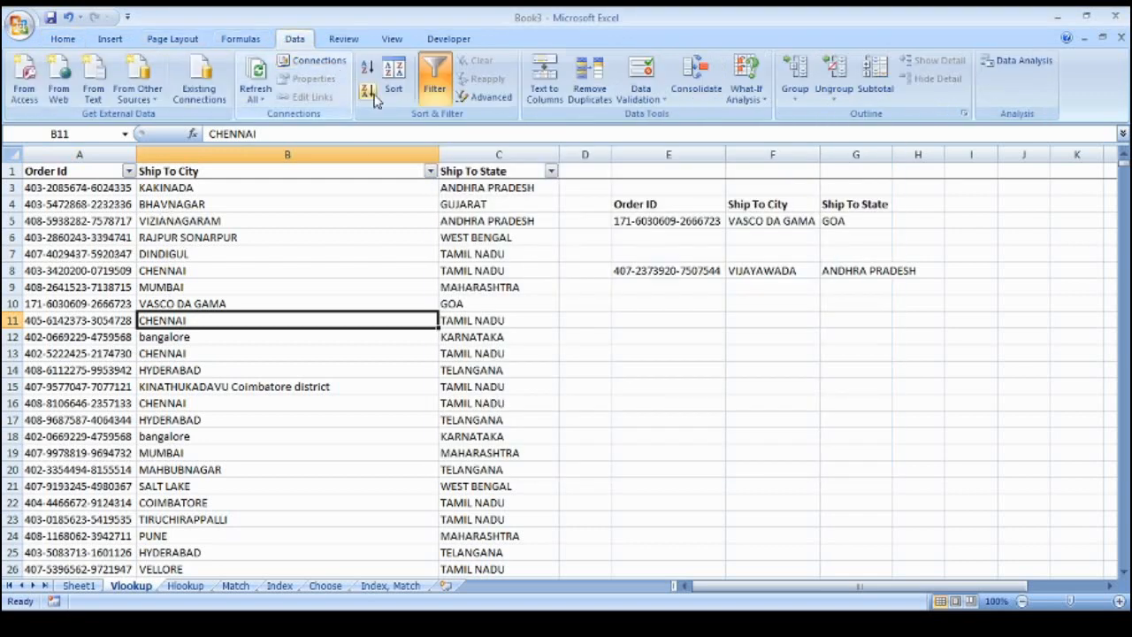
click(491, 96)
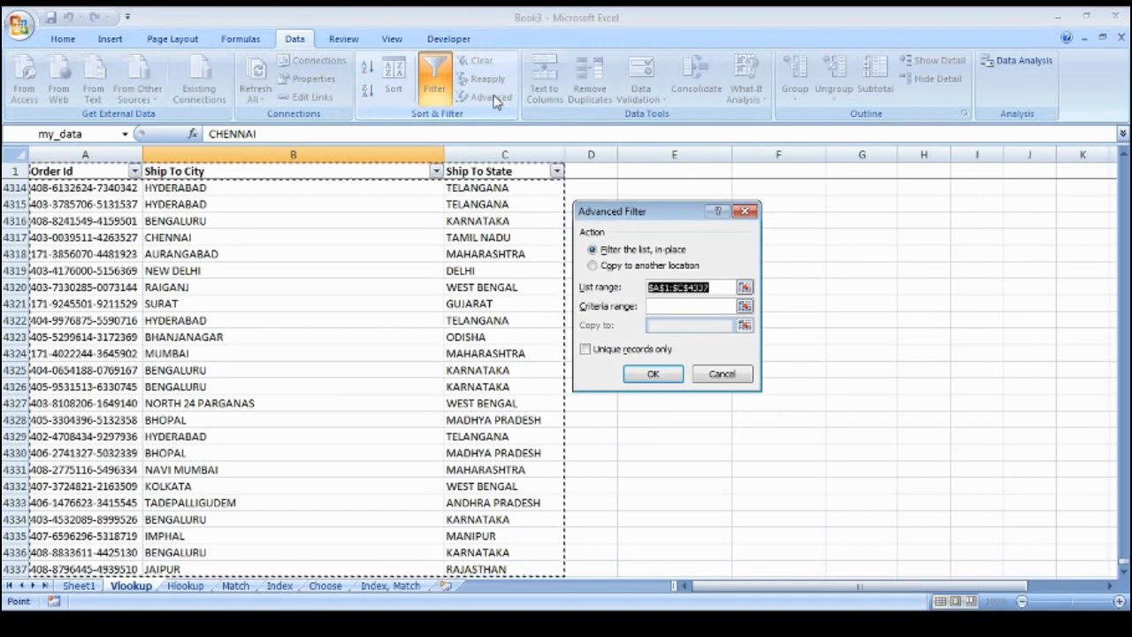
key(Escape)
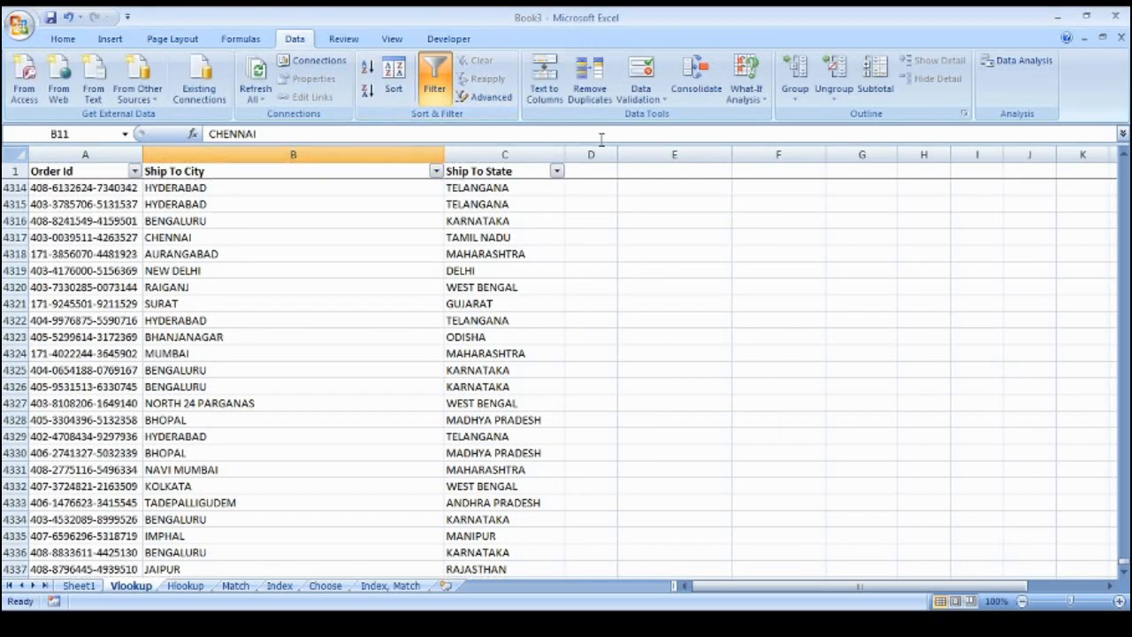
Select the RAIGANJ cell and browse Insert and Page Layout before reaching Formulas
click(363, 285)
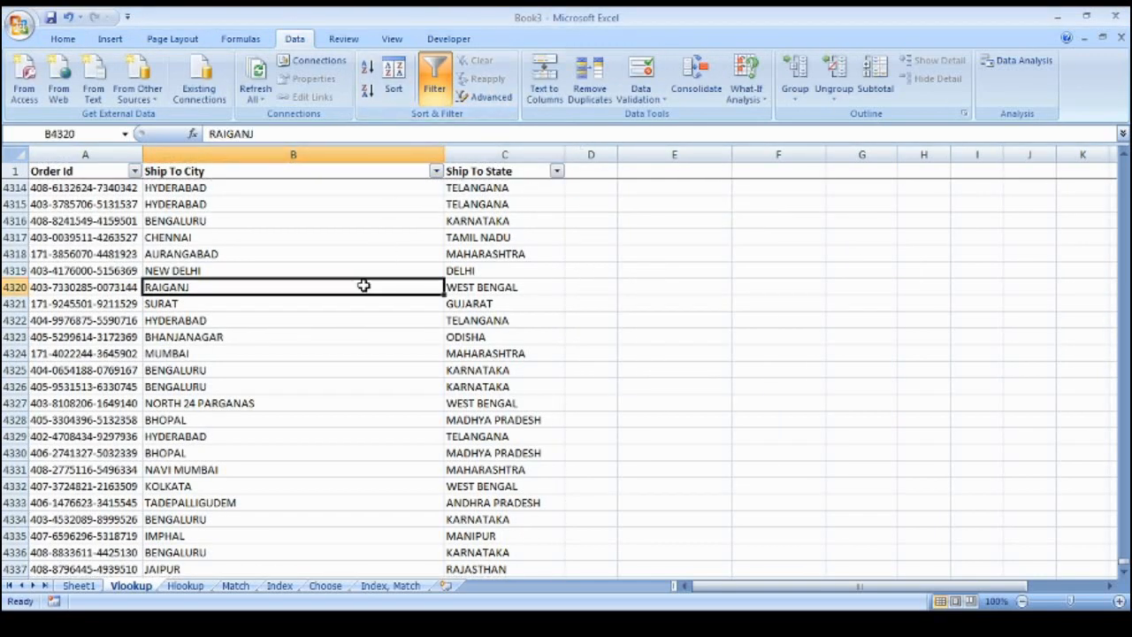
click(114, 43)
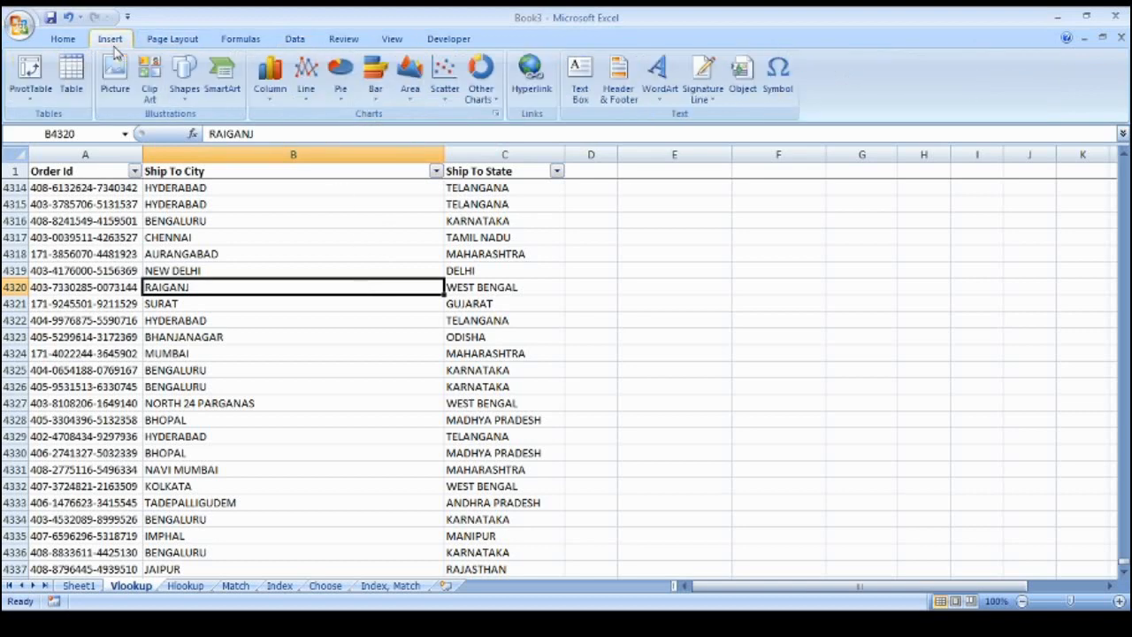
click(157, 44)
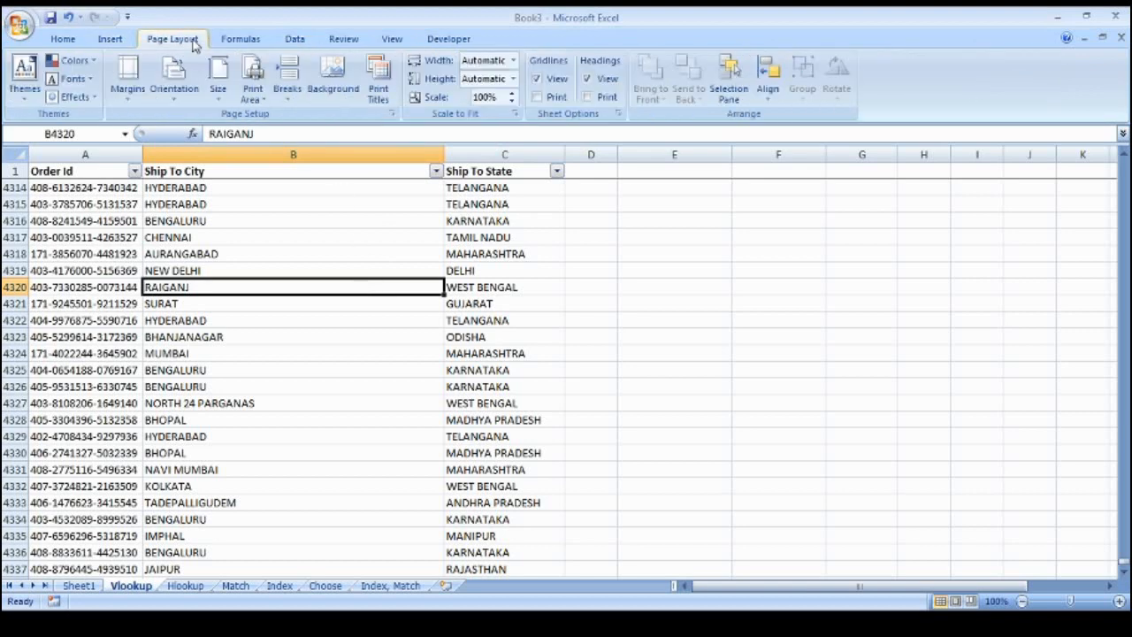
click(237, 41)
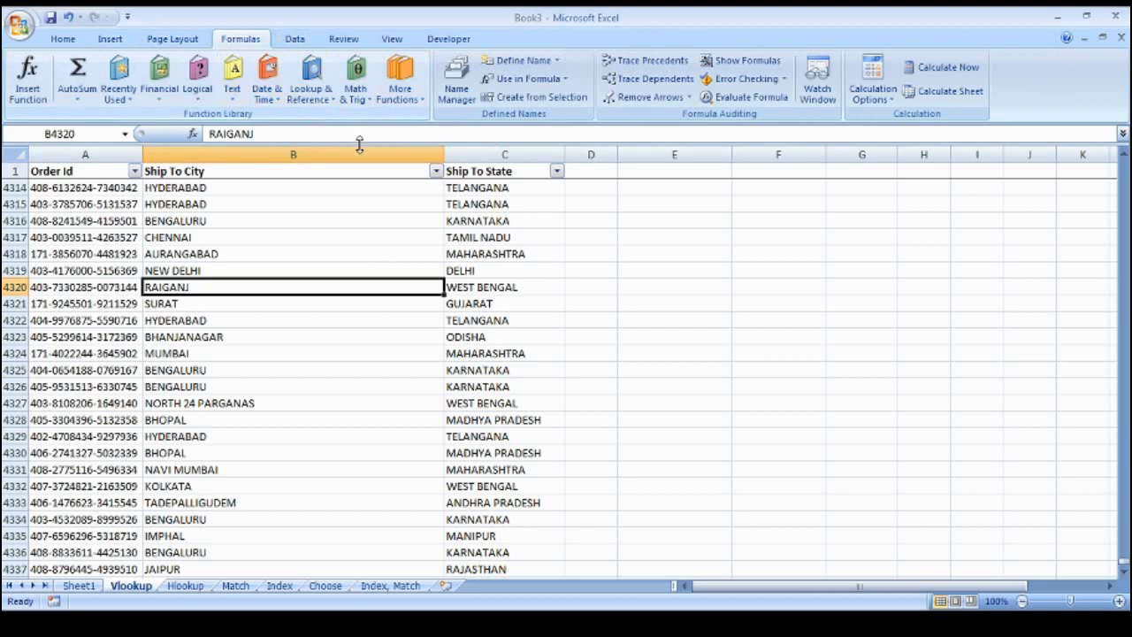
Check in Name Manager that my_data refers to Vlookup!$A$1:$C$4337
click(456, 97)
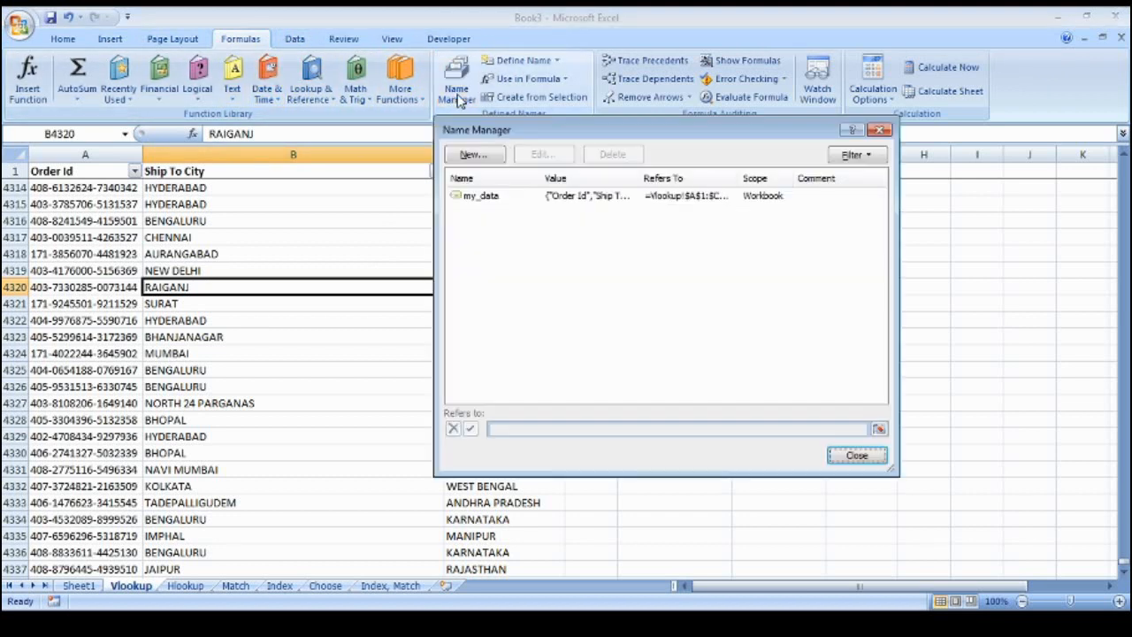
click(487, 202)
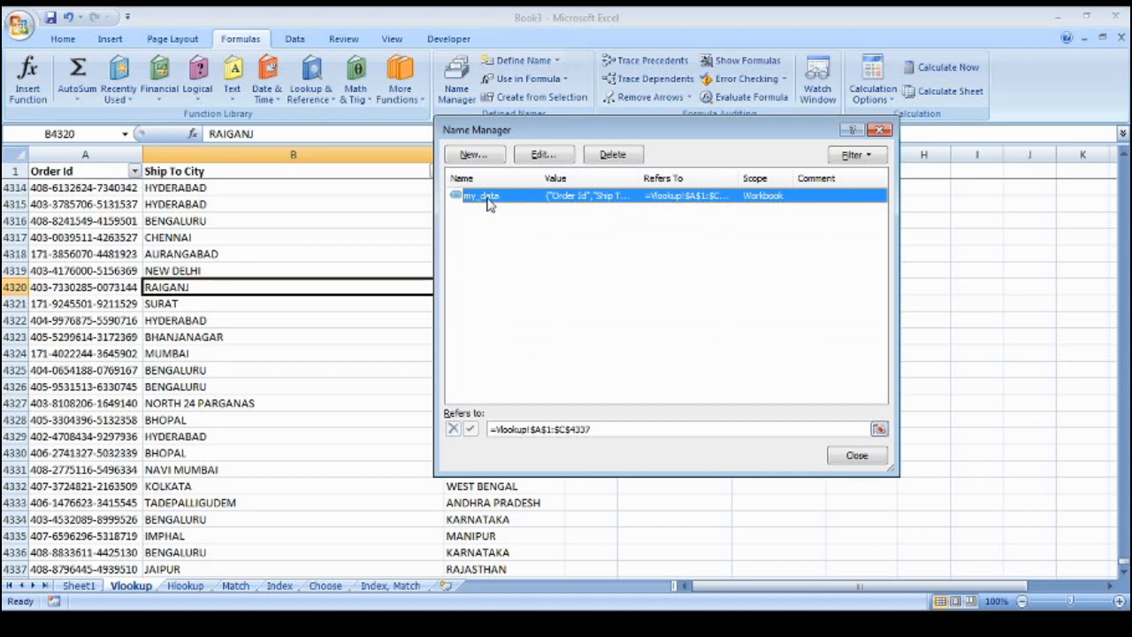
click(880, 429)
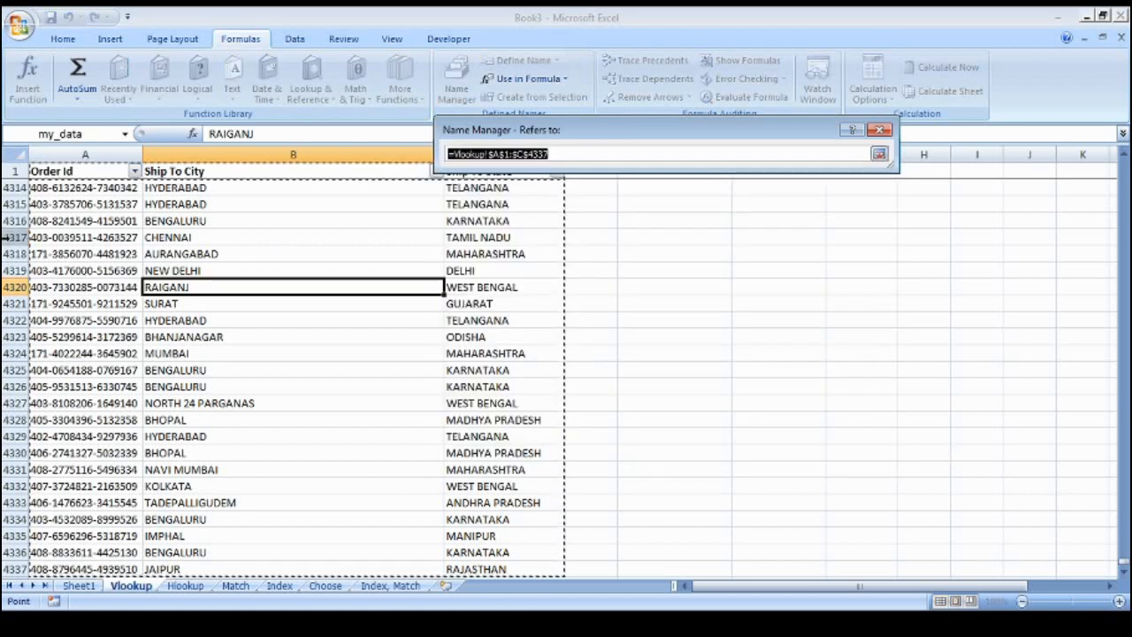
click(645, 154)
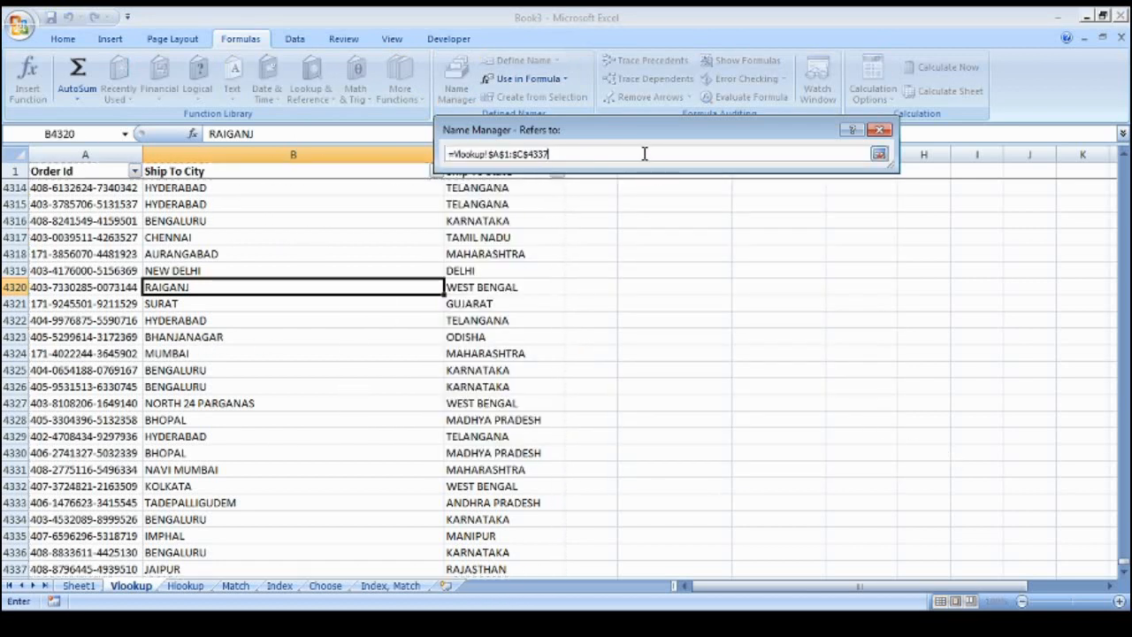
click(880, 155)
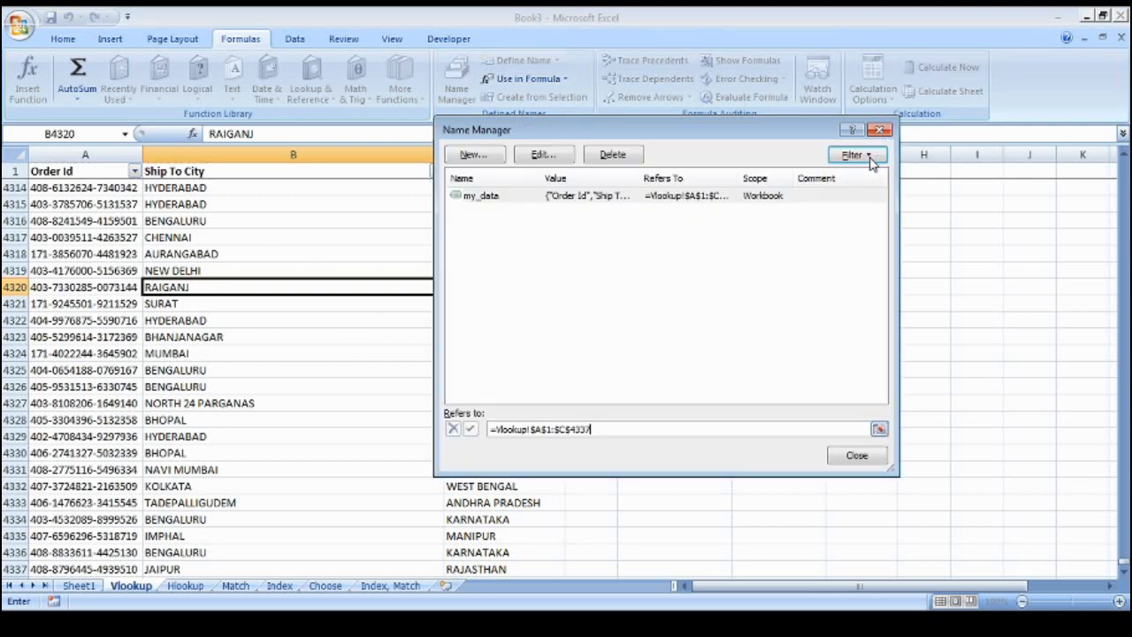
click(859, 456)
Review the VLOOKUP results in F5, F8 and G8 on the Vlookup sheet
click(440, 339)
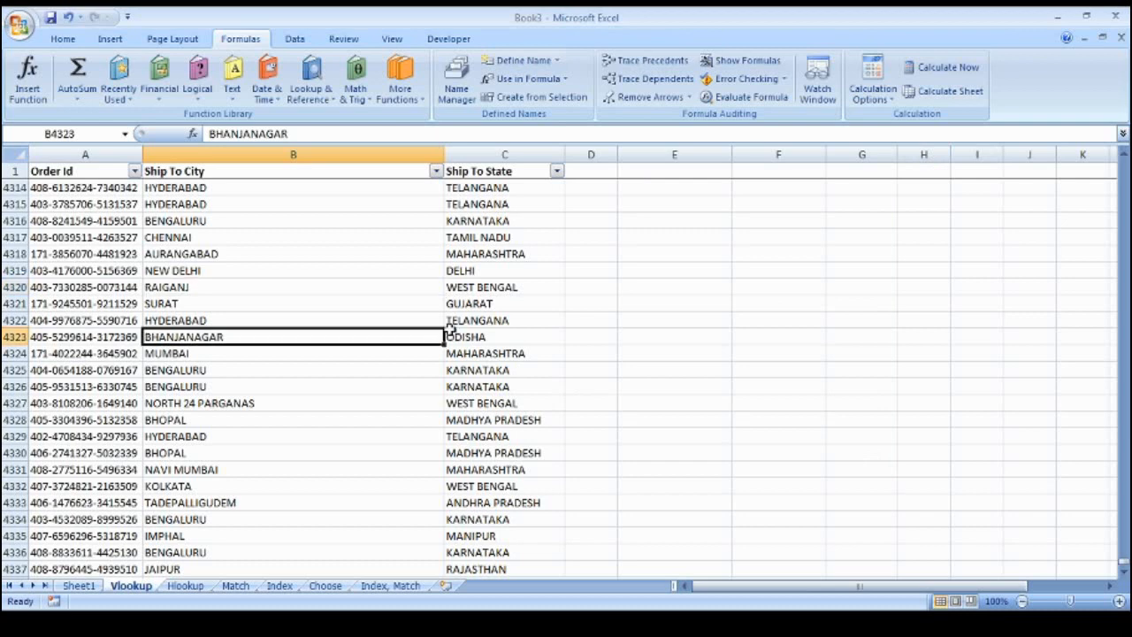
click(443, 324)
key(ctrl+Up)
key(Down)
key(Right)
key(Right)
key(Right)
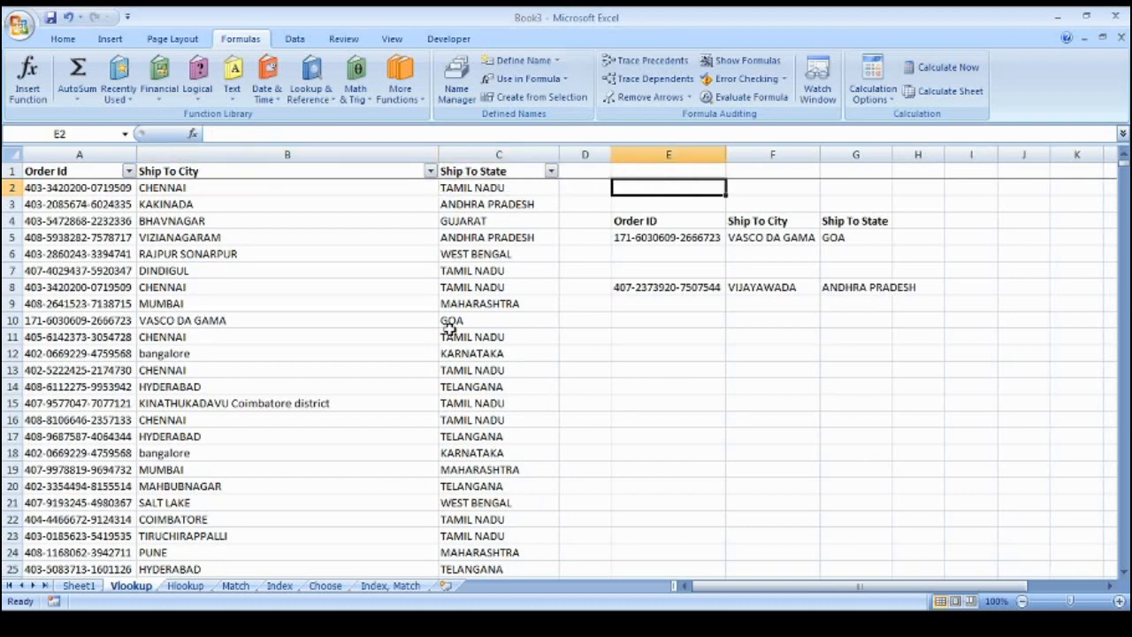
key(Down)
key(Down)
key(Down)
key(Right)
key(Down)
key(Down)
key(Down)
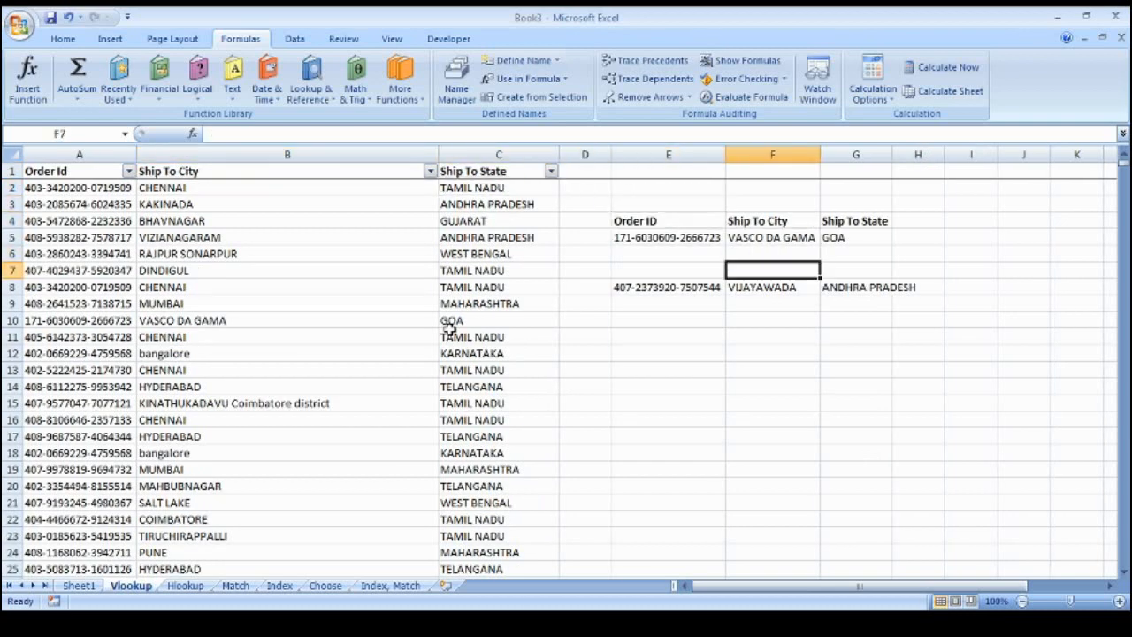
key(Right)
key(Left)
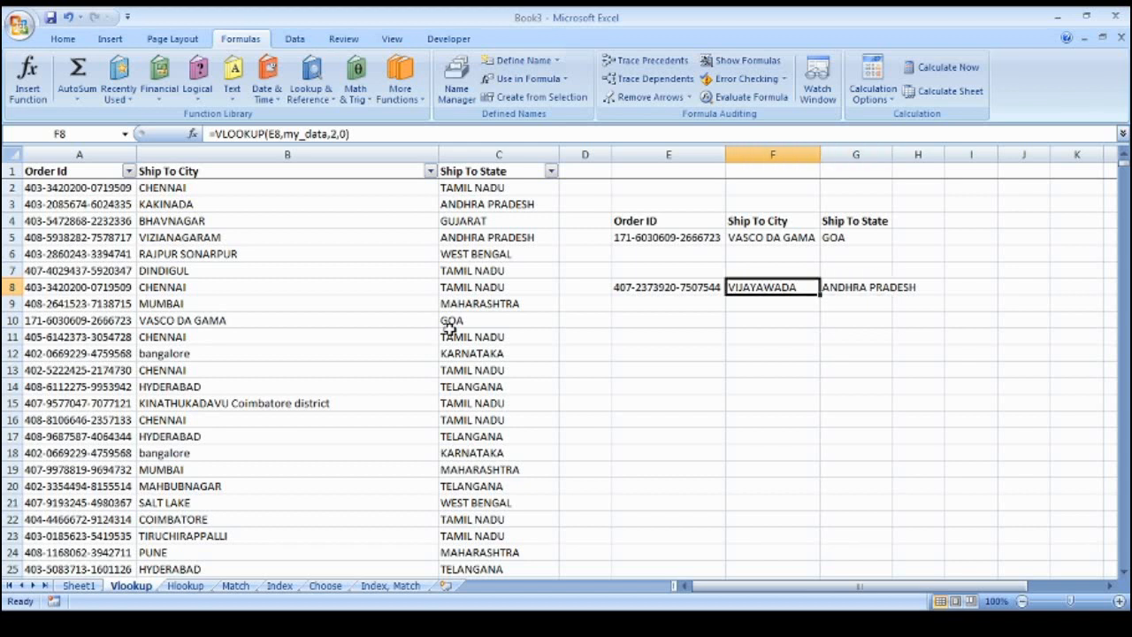
key(Left)
key(Left)
key(Right)
key(Left)
key(Left)
key(Left)
key(Left)
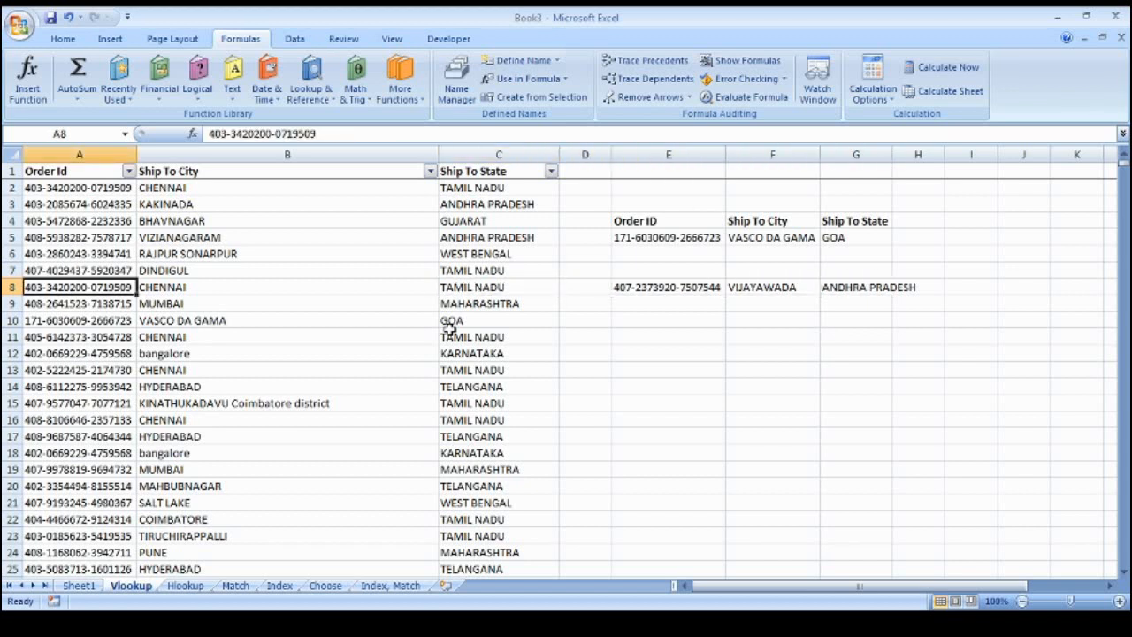
Move to the Hlookup sheet and its Order ID heading
key(ctrl+Page_Down)
key(Down)
key(Up)
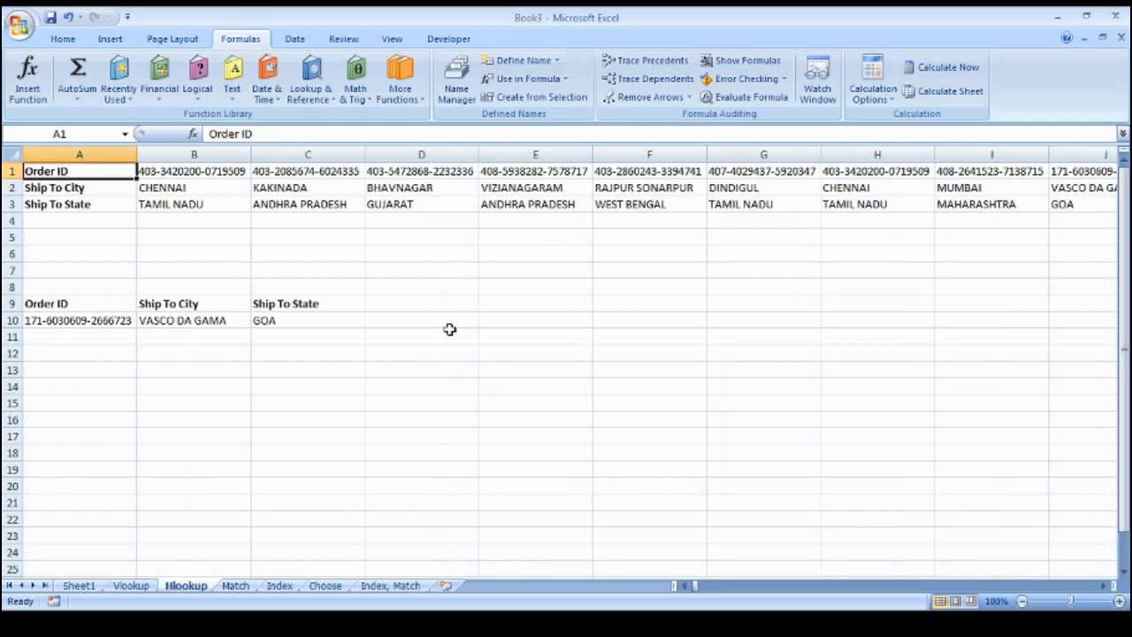
Compare the Hlookup sheet's row-wise order data with the my_data table on Vlookup
key(ctrl+shift+Right)
key(ctrl+shift+Down)
key(ctrl+Home)
key(ctrl+Page_Up)
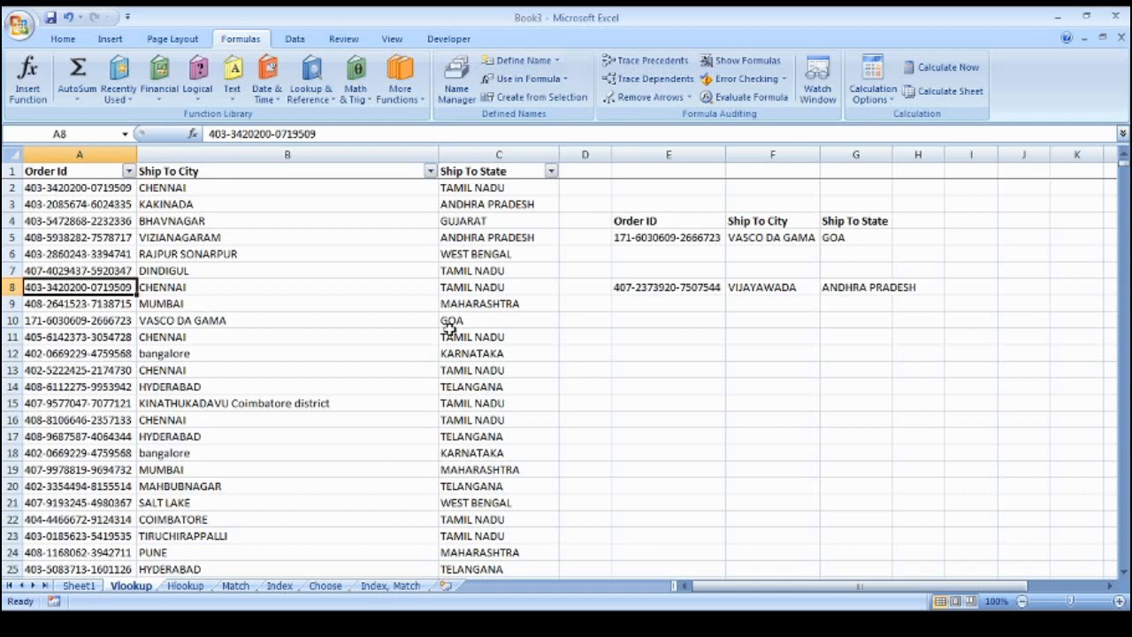
key(ctrl+Page_Down)
key(Down)
key(Up)
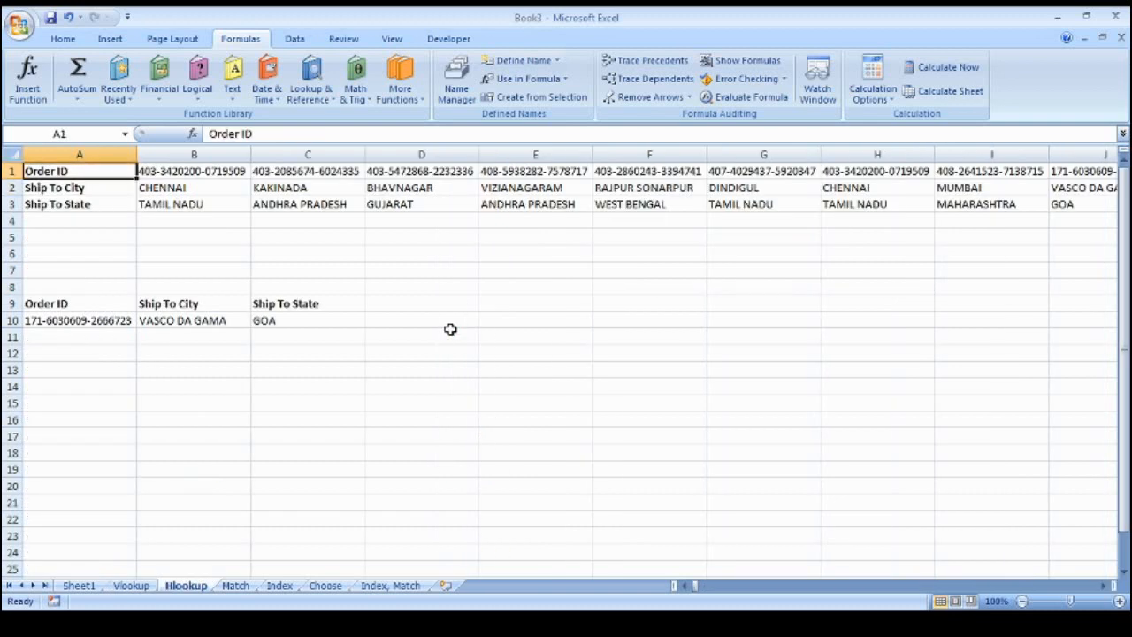
key(ctrl+Page_Up)
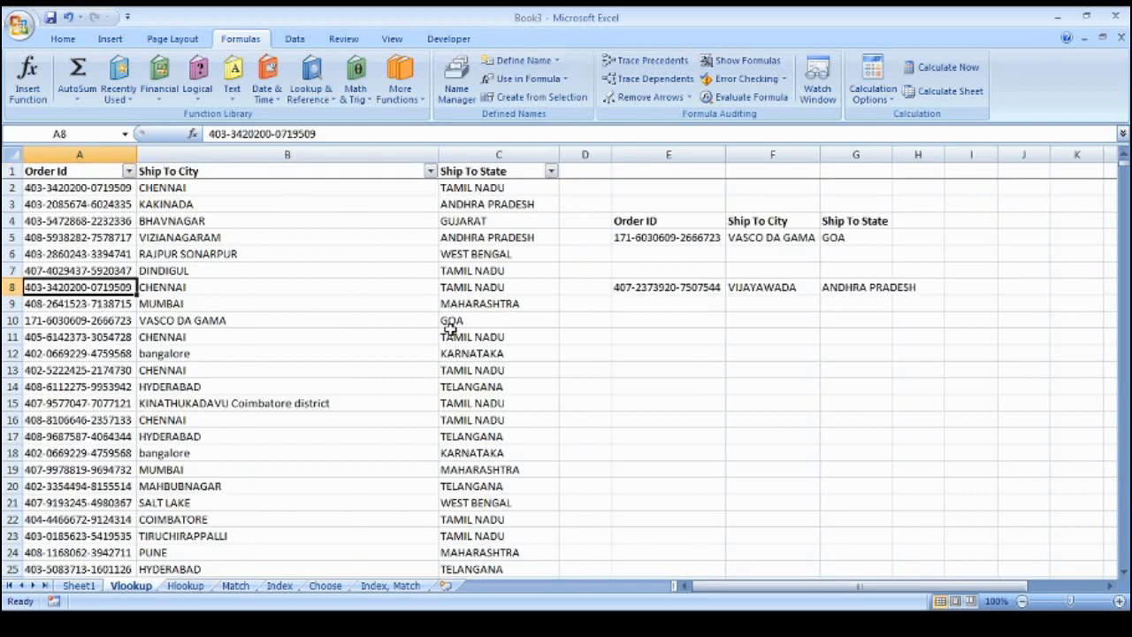
key(ctrl+Up)
key(ctrl+shift+Right)
key(ctrl+shift+Down)
key(ctrl+Page_Down)
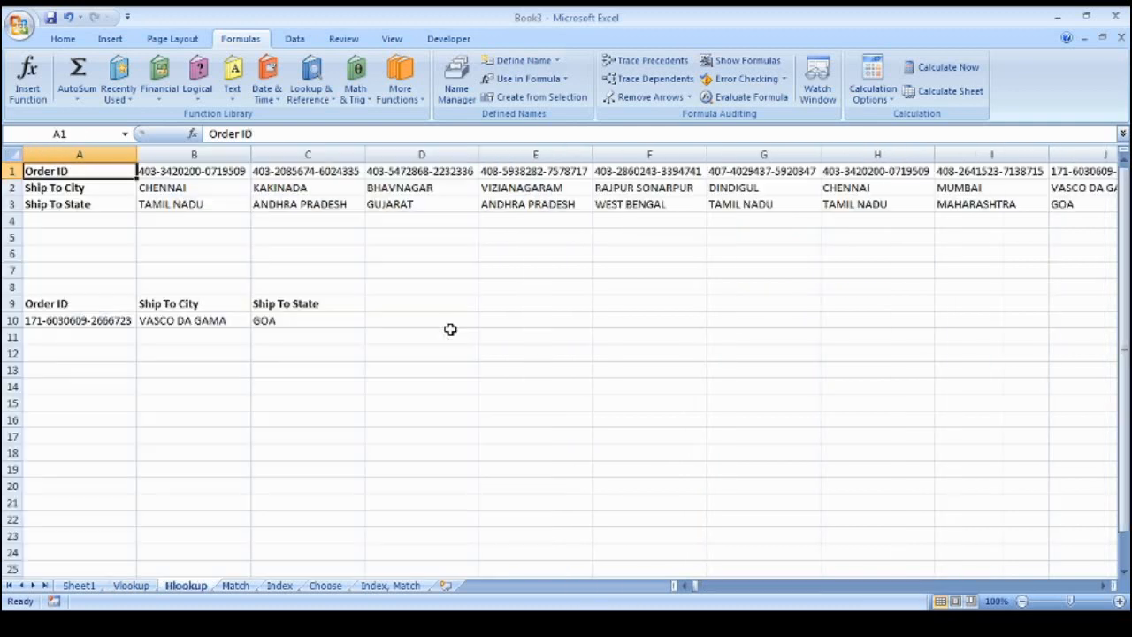
key(ctrl+shift+Right)
key(ctrl+shift+Down)
key(ctrl+Home)
Explore the Order ID, Ship To City and Ship To State rows across all orders
key(Right)
key(Right)
key(Right)
key(ctrl+Home)
key(ctrl+Right)
key(ctrl+Home)
key(Down)
key(Right)
key(Right)
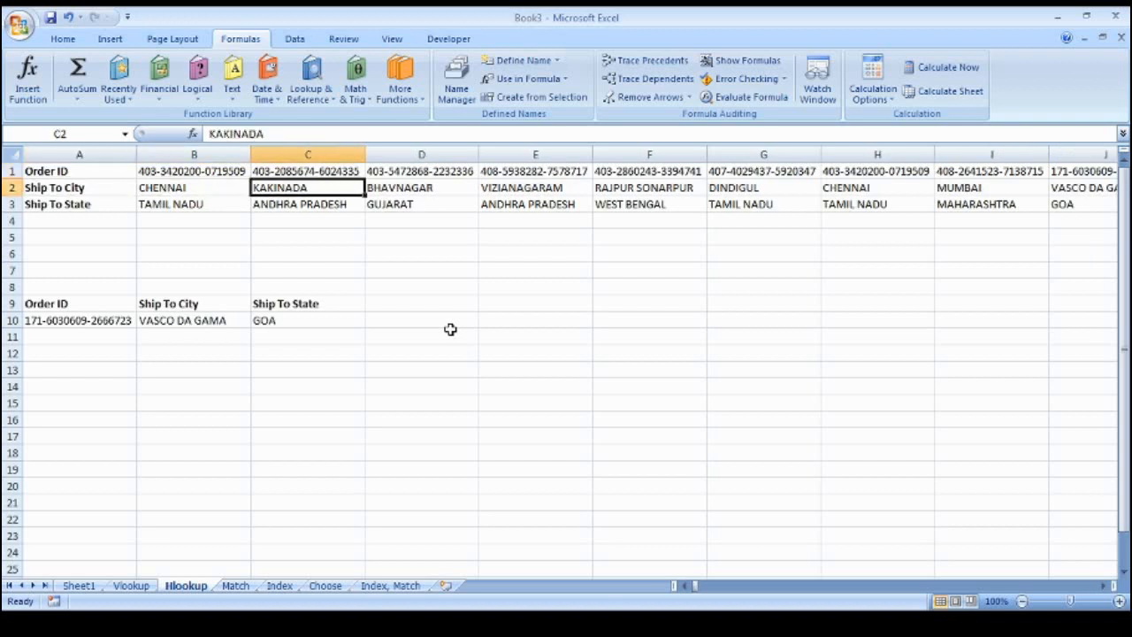
key(ctrl+Right)
key(Home)
key(Down)
key(Up)
key(Up)
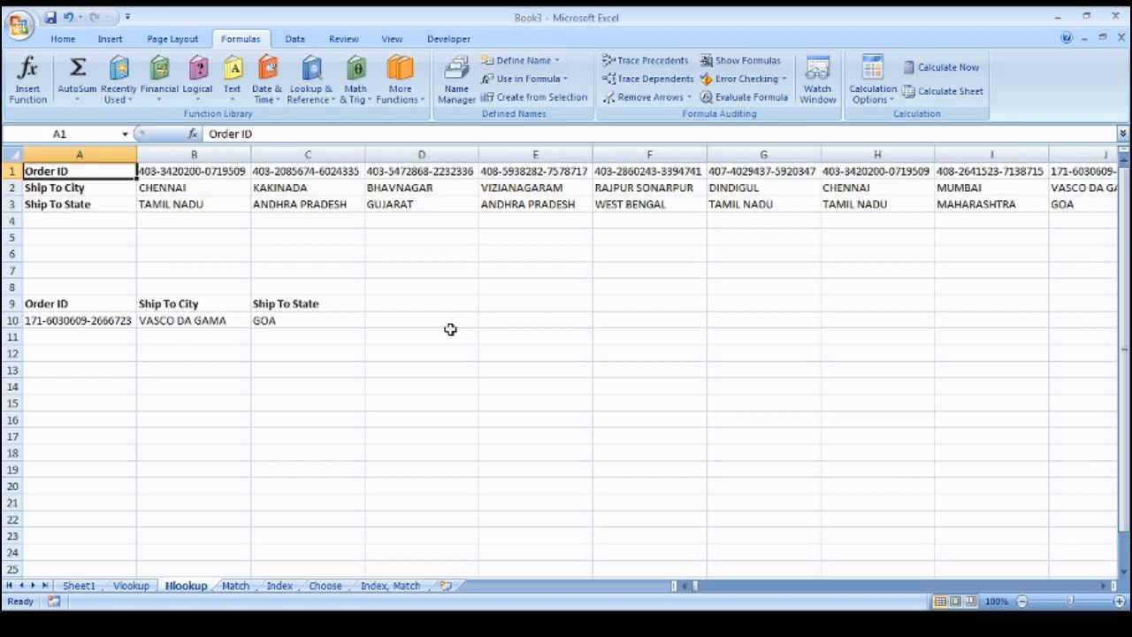
key(shift+Down)
key(shift+Down)
key(Right)
key(shift+Down)
key(shift+Down)
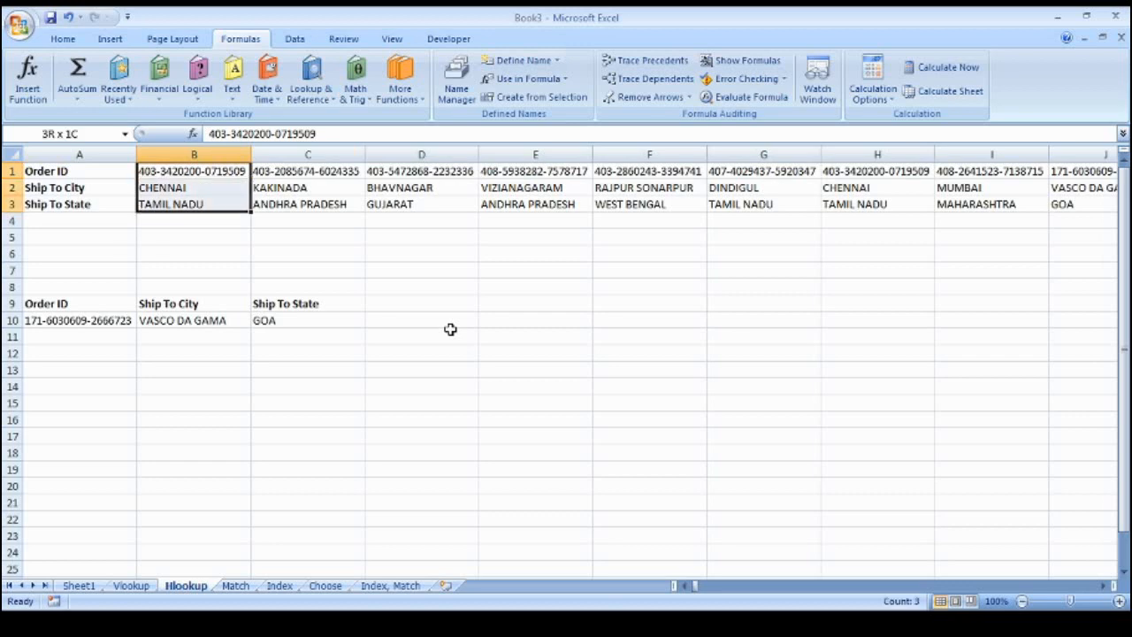
key(ctrl+shift+Right)
key(Down)
key(Right)
key(Right)
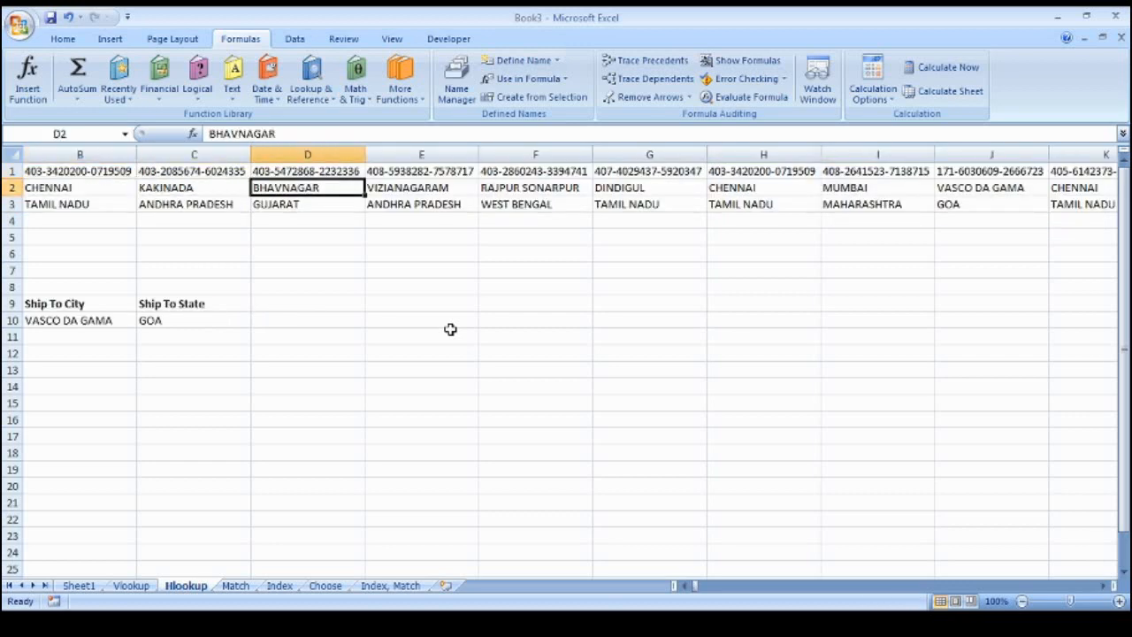
key(Home)
Inspect the HLOOKUP formulas in B10:C10, then clear A10:C10
key(Down)
key(Down)
key(Down)
key(Down)
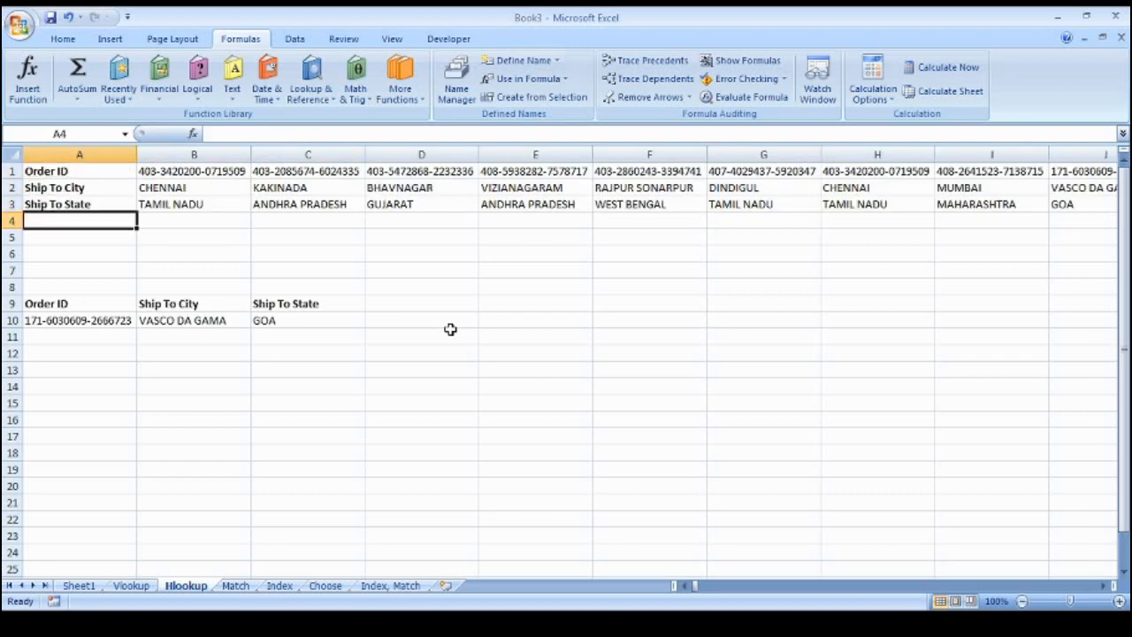
key(Down)
key(Down)
key(Down)
key(Down)
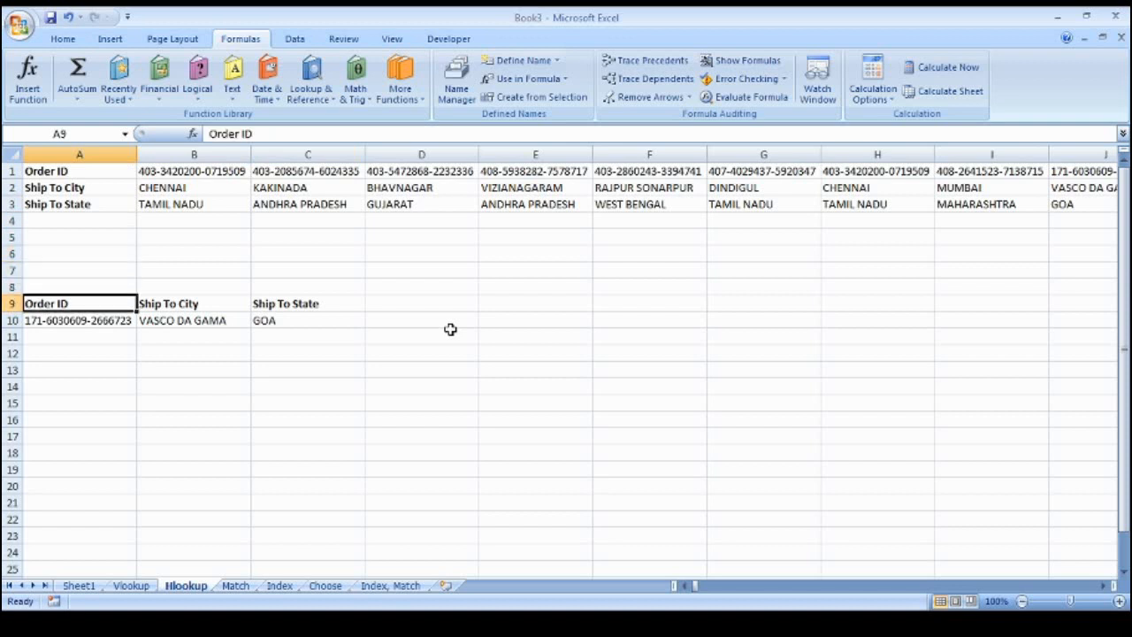
key(Right)
key(Right)
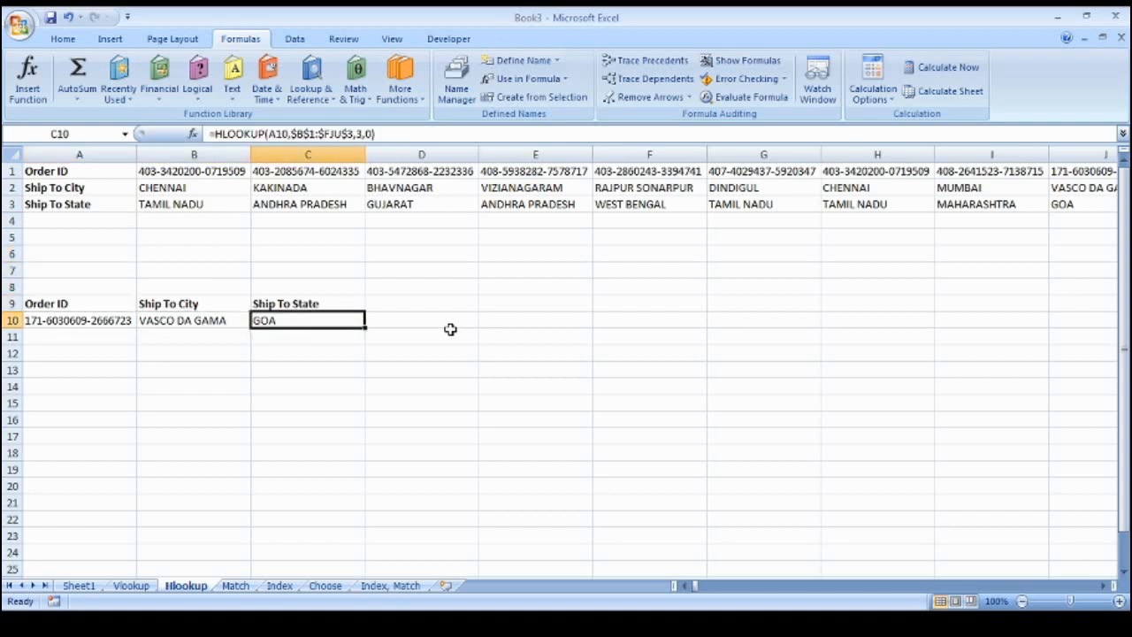
key(Left)
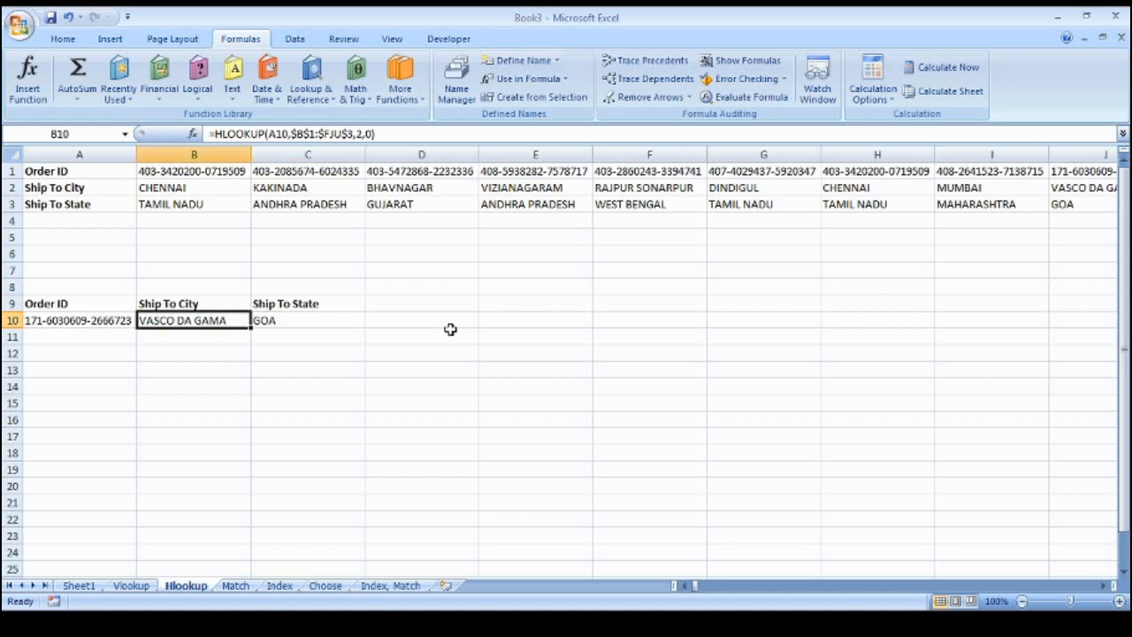
key(Right)
key(Up)
key(Left)
key(Down)
key(Right)
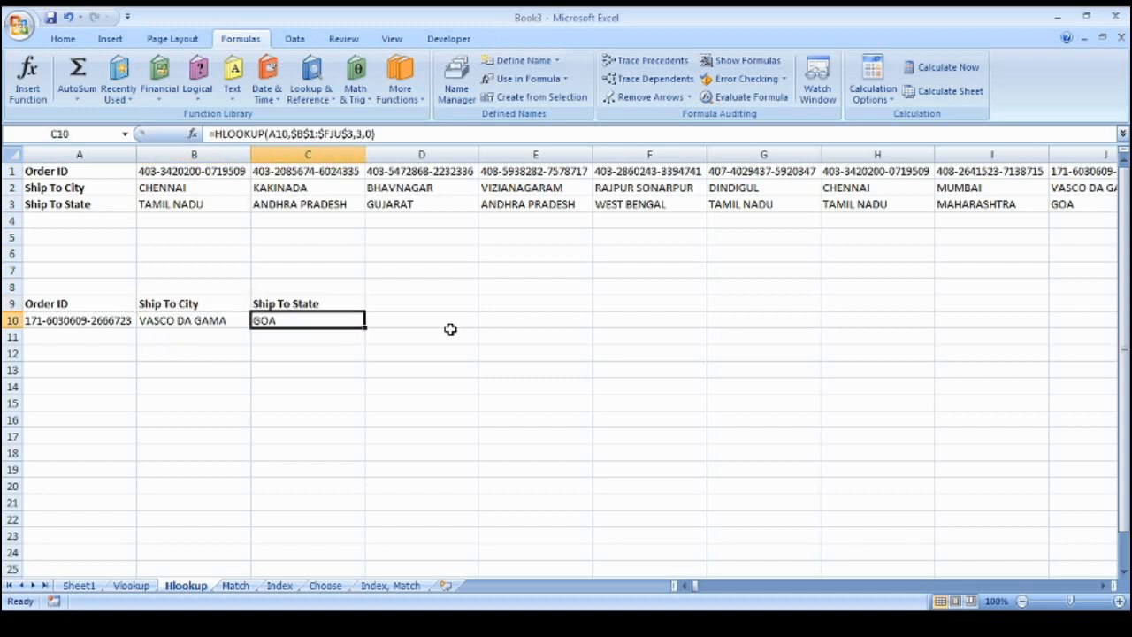
key(shift+Left)
key(shift+Left)
key(Delete)
Copy the second-to-last order ID from row 1 into A10
key(Up)
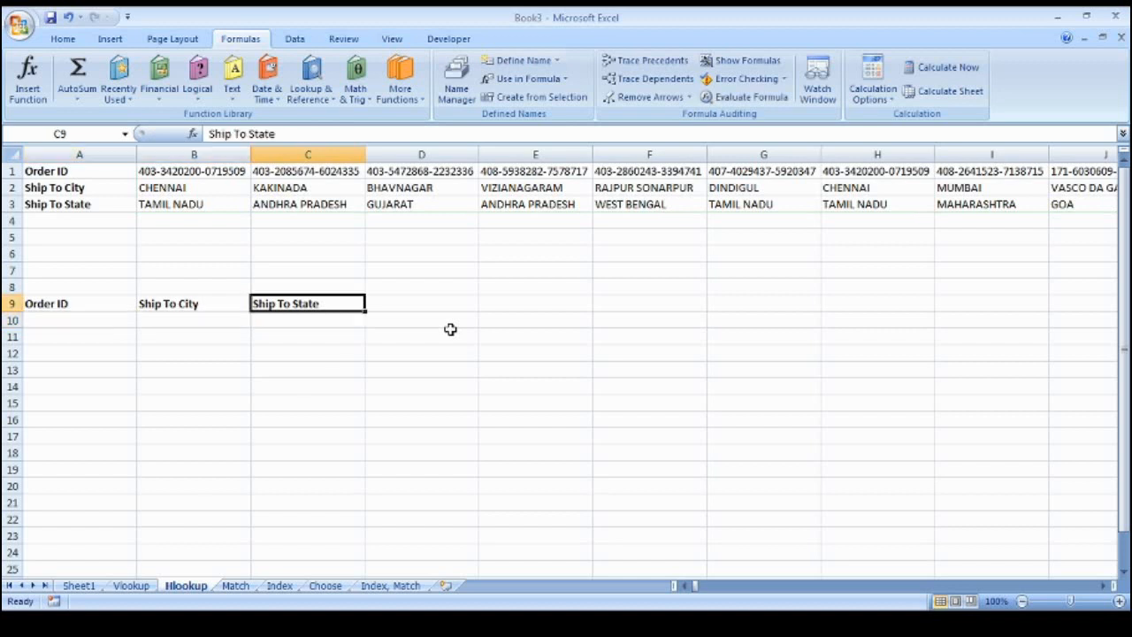
key(Down)
key(Left)
key(Left)
key(Up)
key(Up)
key(Up)
key(Up)
key(Up)
key(Up)
key(Up)
key(Up)
key(Up)
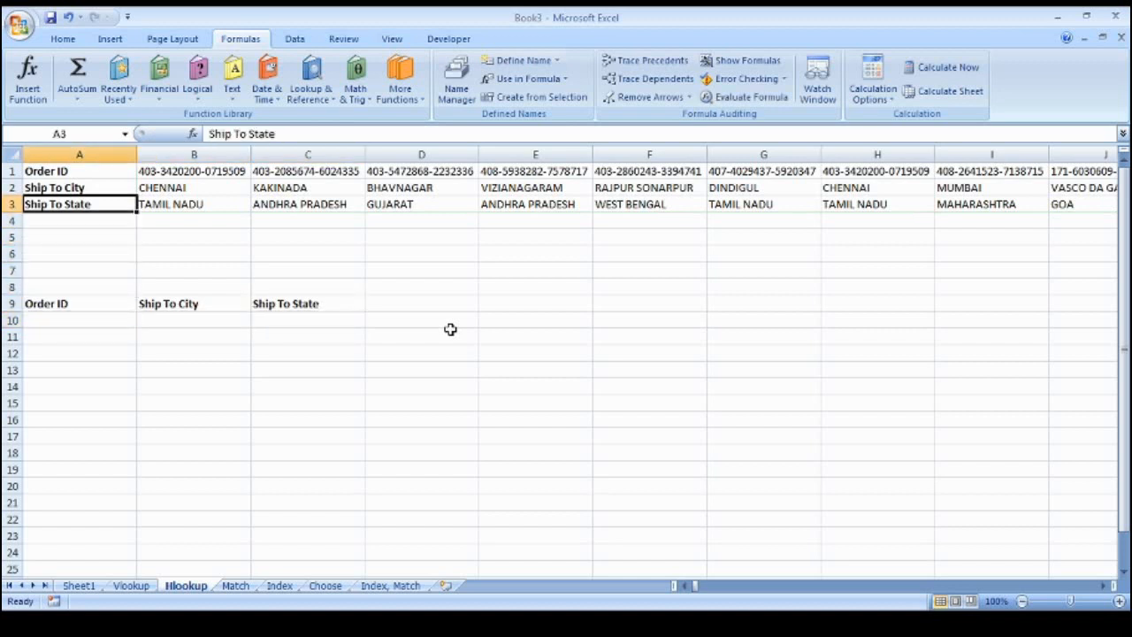
key(ctrl+Right)
key(Left)
key(Left)
key(Left)
key(Left)
key(ctrl+c)
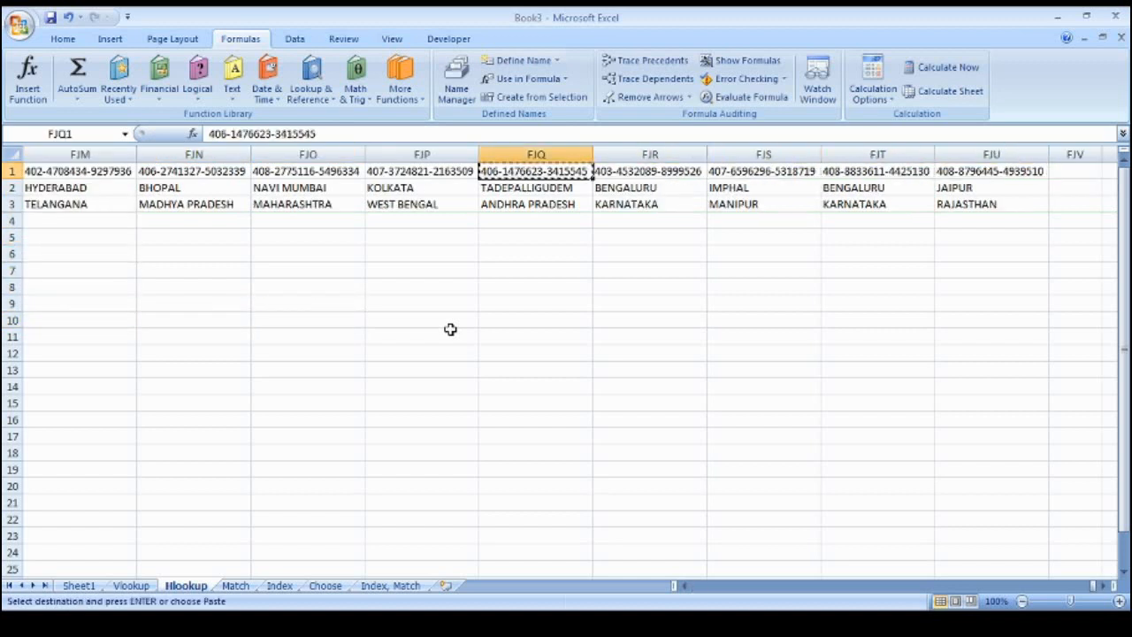
key(ctrl+Left)
key(Down)
key(Down)
key(Down)
key(Down)
key(Down)
key(Down)
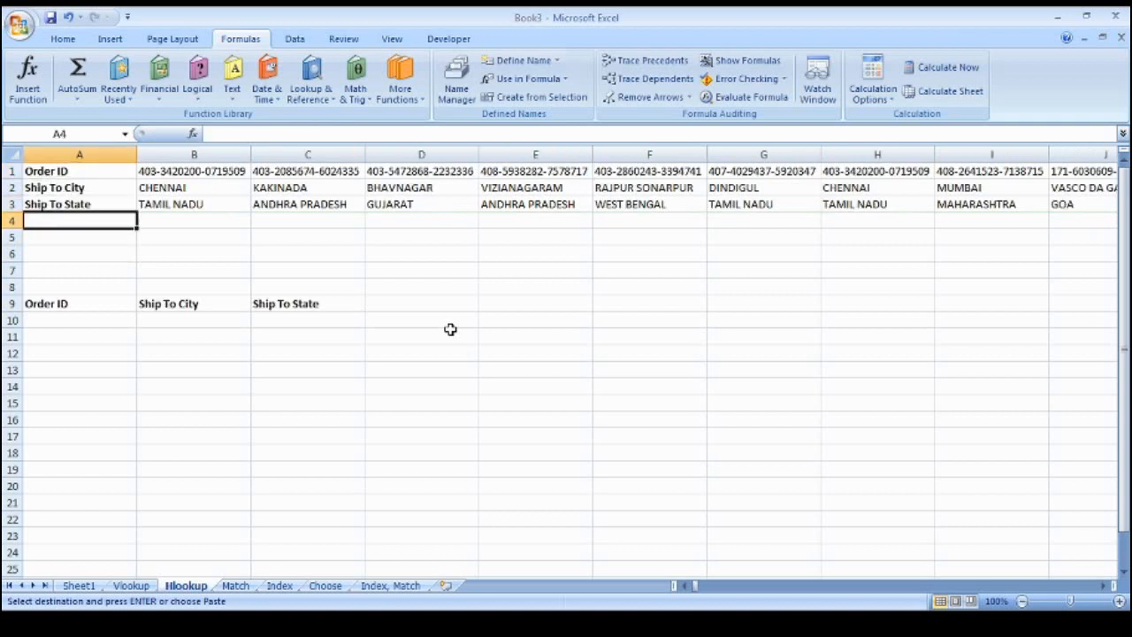
key(Down)
key(Down)
key(Down)
key(ctrl+v)
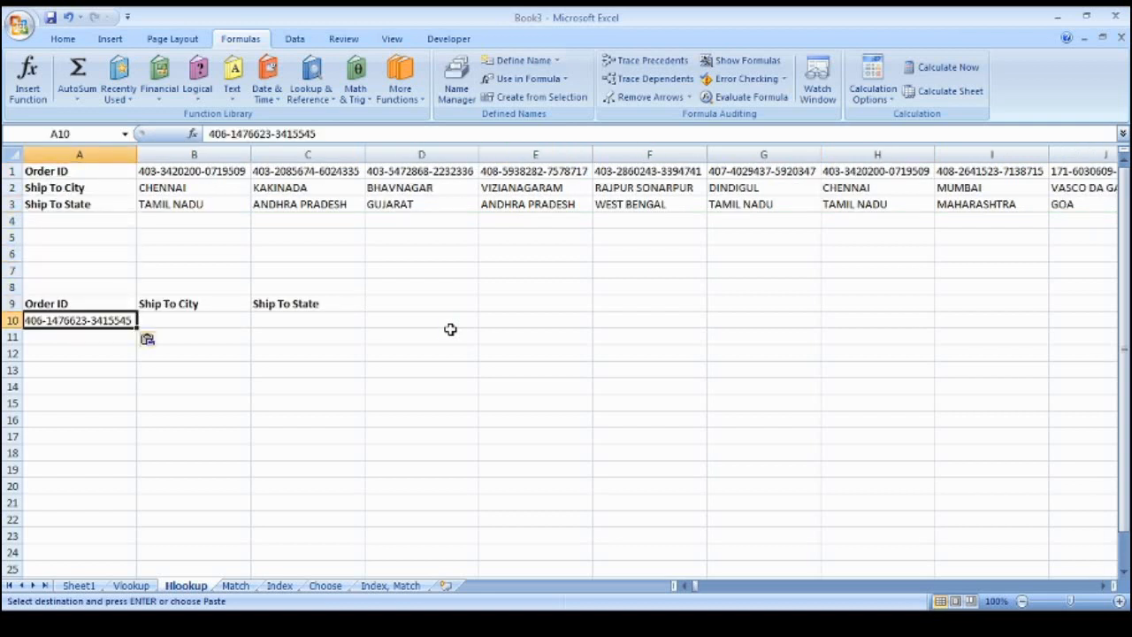
Enter =HLOOKUP(A10,A1:FJU3,2,0) in B10, returning TADEPALLIGUDEM
key(Up)
key(Right)
key(Down)
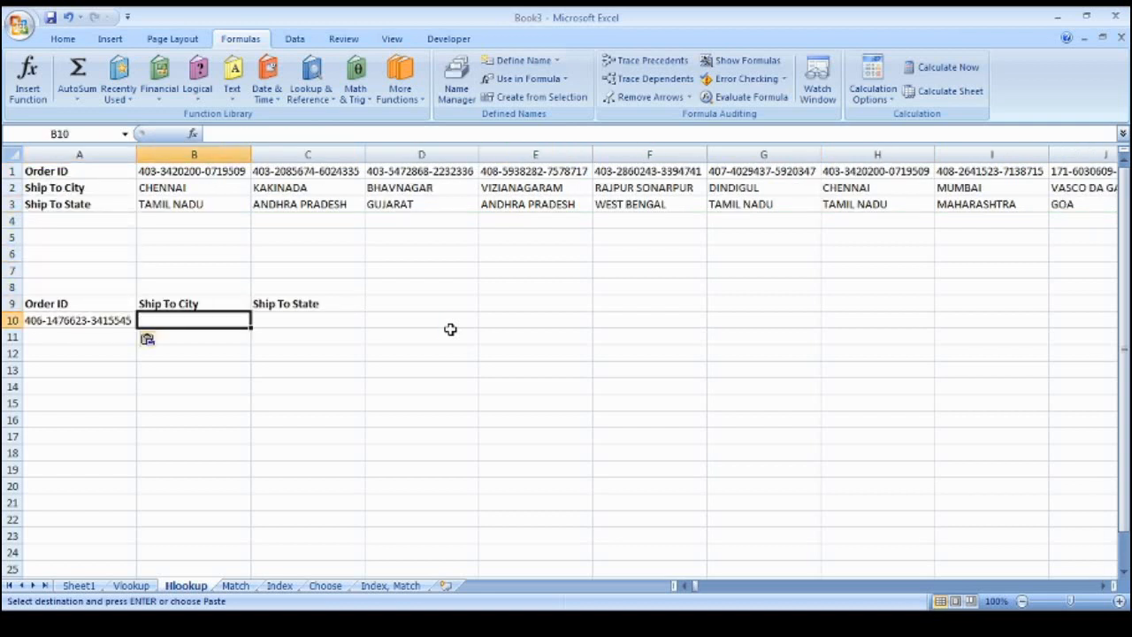
text(=hlook)
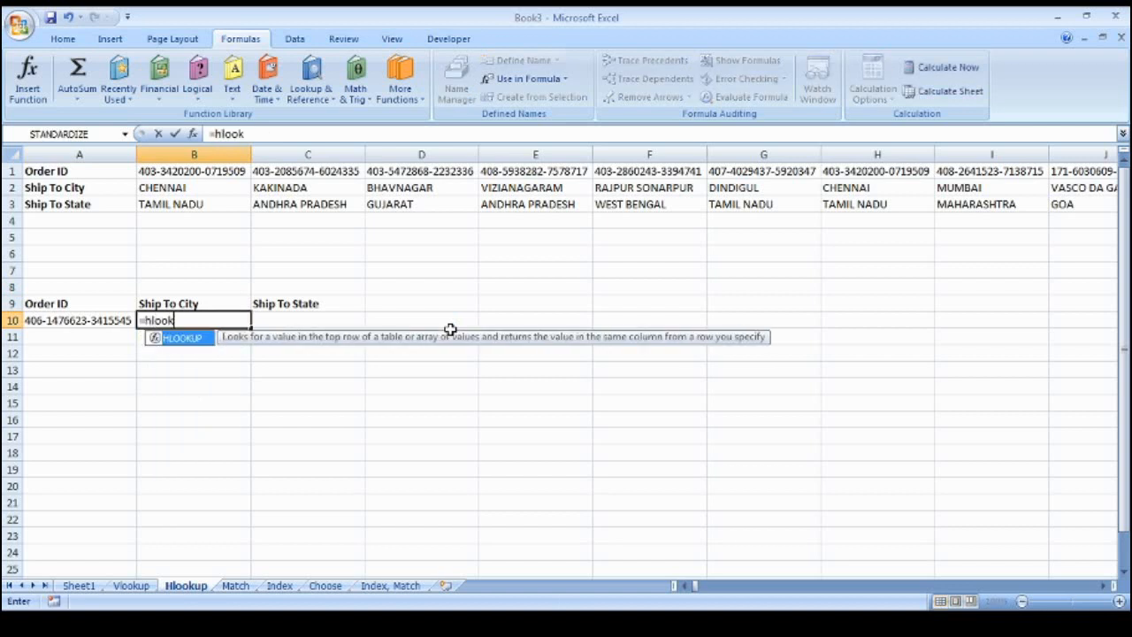
text(up()
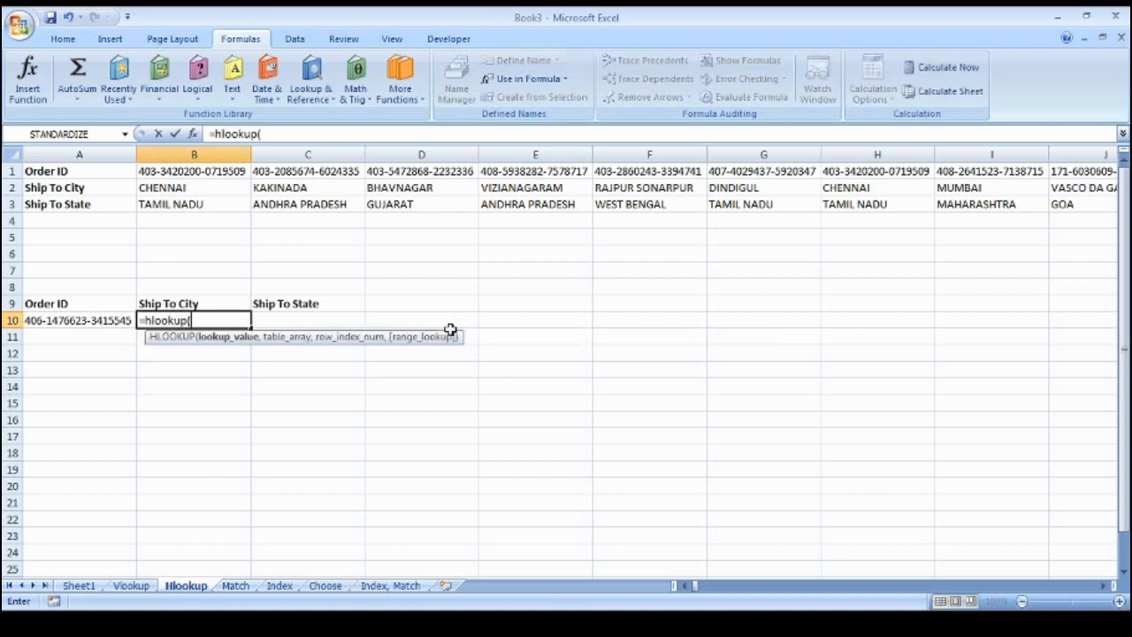
key(Left)
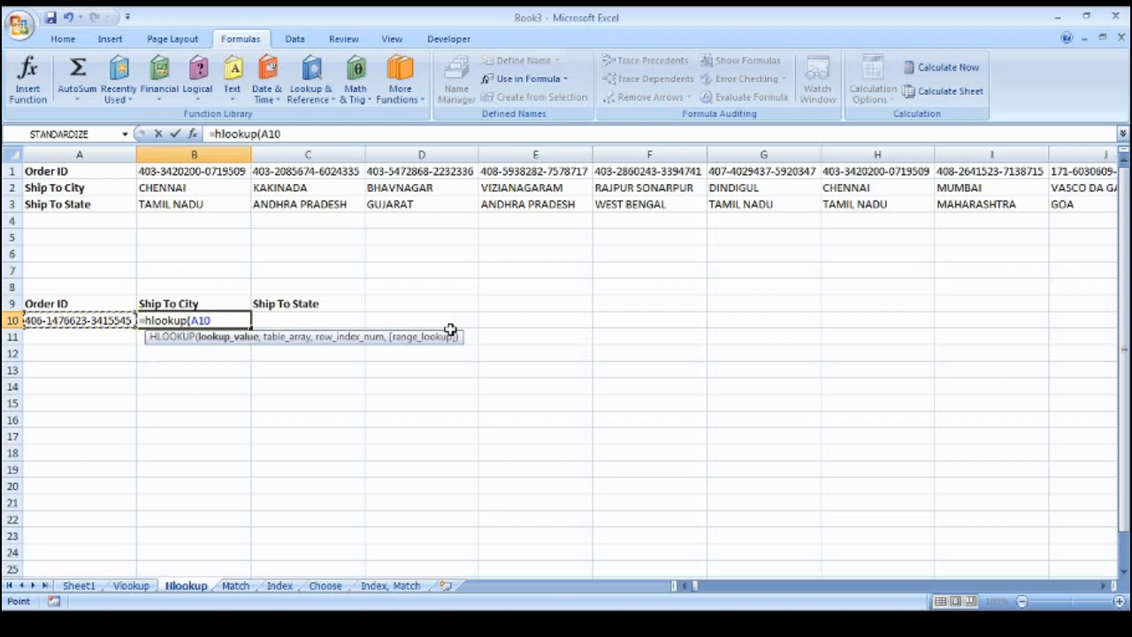
text(,)
key(Up)
key(Up)
key(Up)
key(Up)
key(Up)
key(Up)
key(Up)
key(Up)
key(Up)
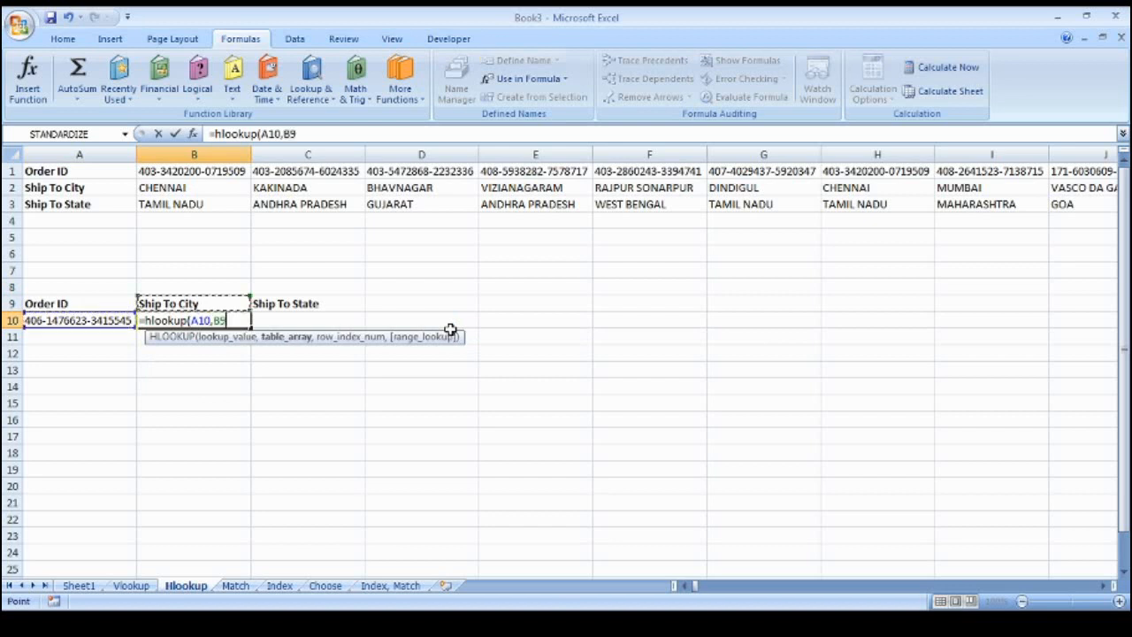
key(Left)
key(ctrl+shift+Right)
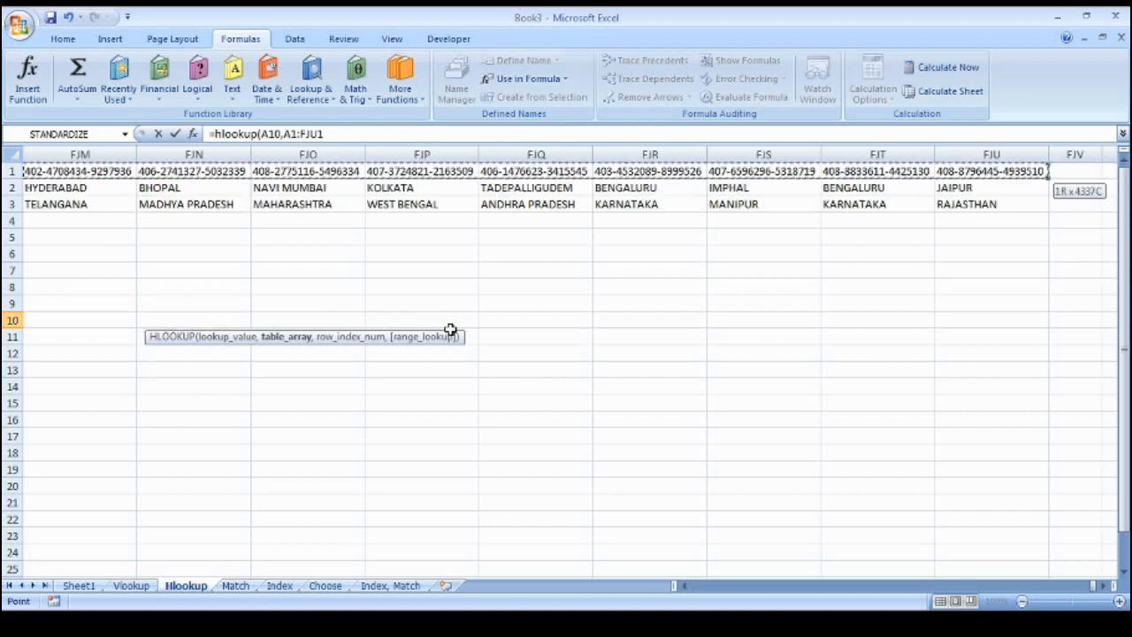
key(ctrl+shift+Down)
key(ctrl+Home)
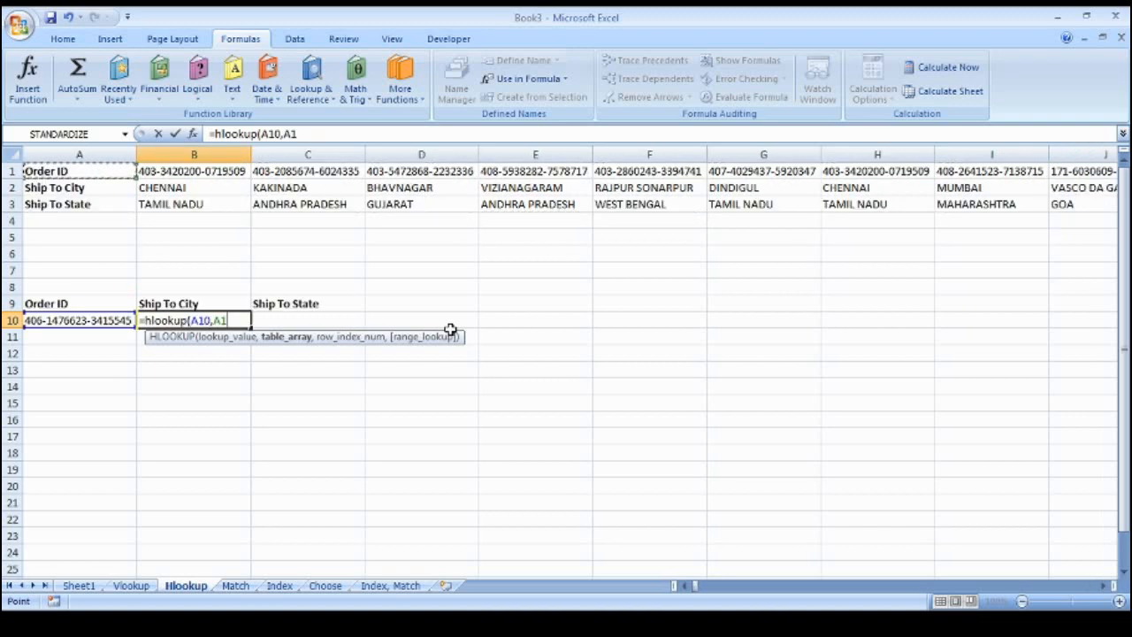
key(ctrl+shift+Right)
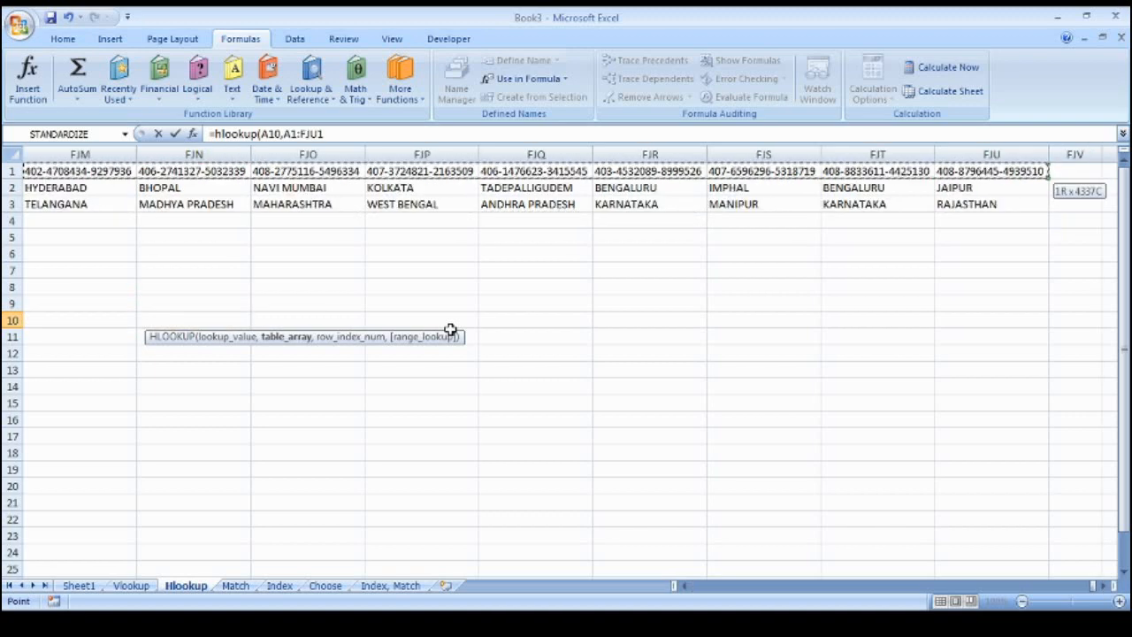
key(ctrl+shift+Down)
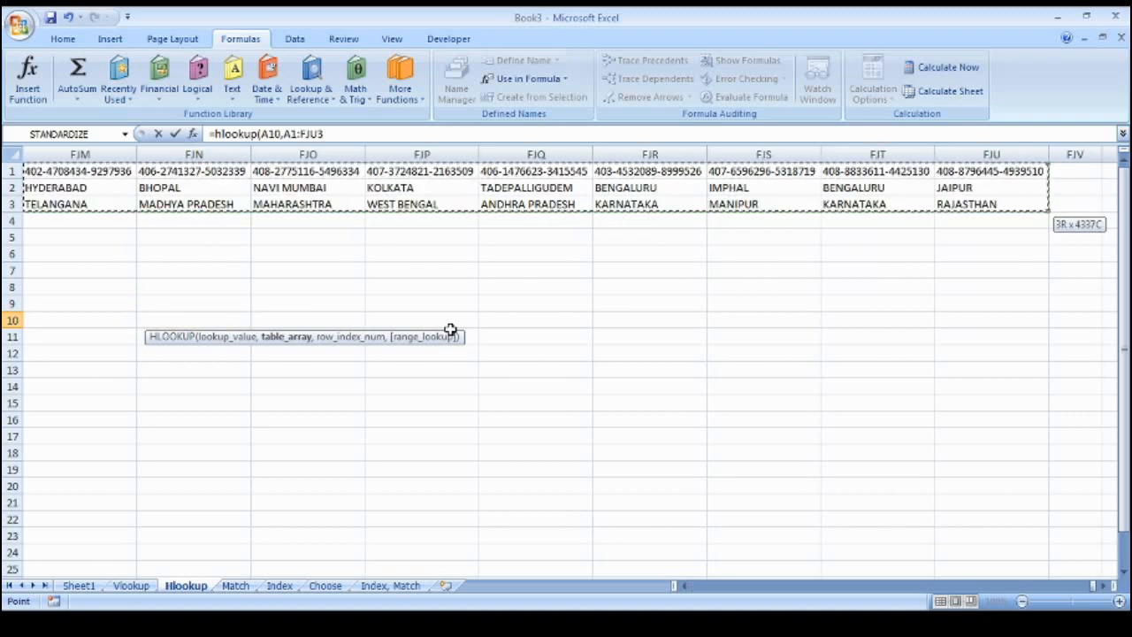
text(,2,0)
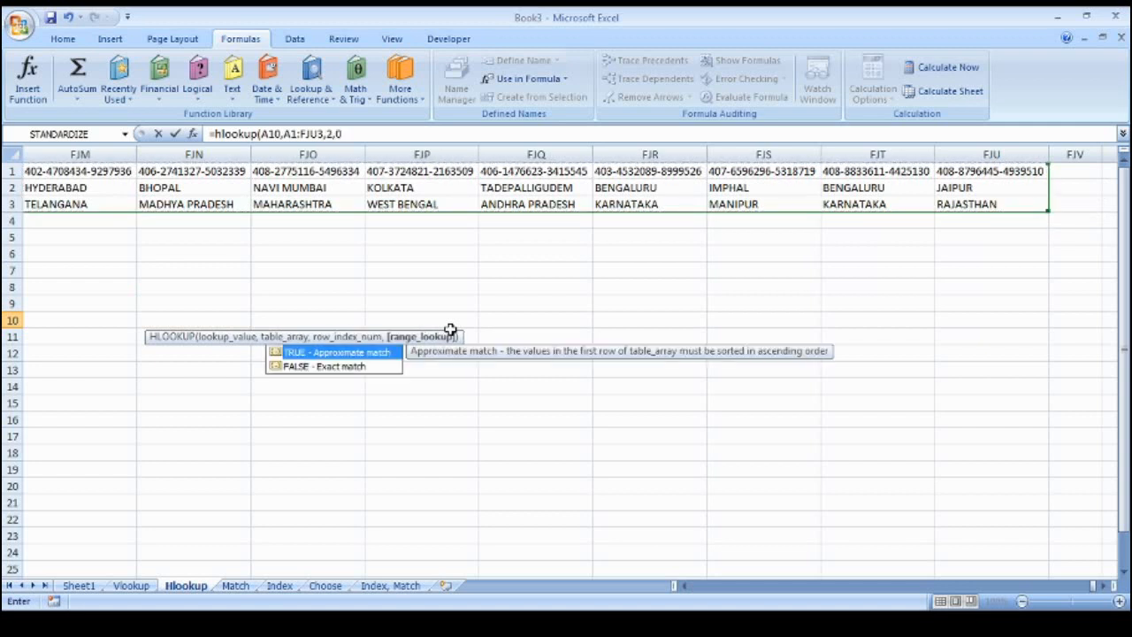
key(Return)
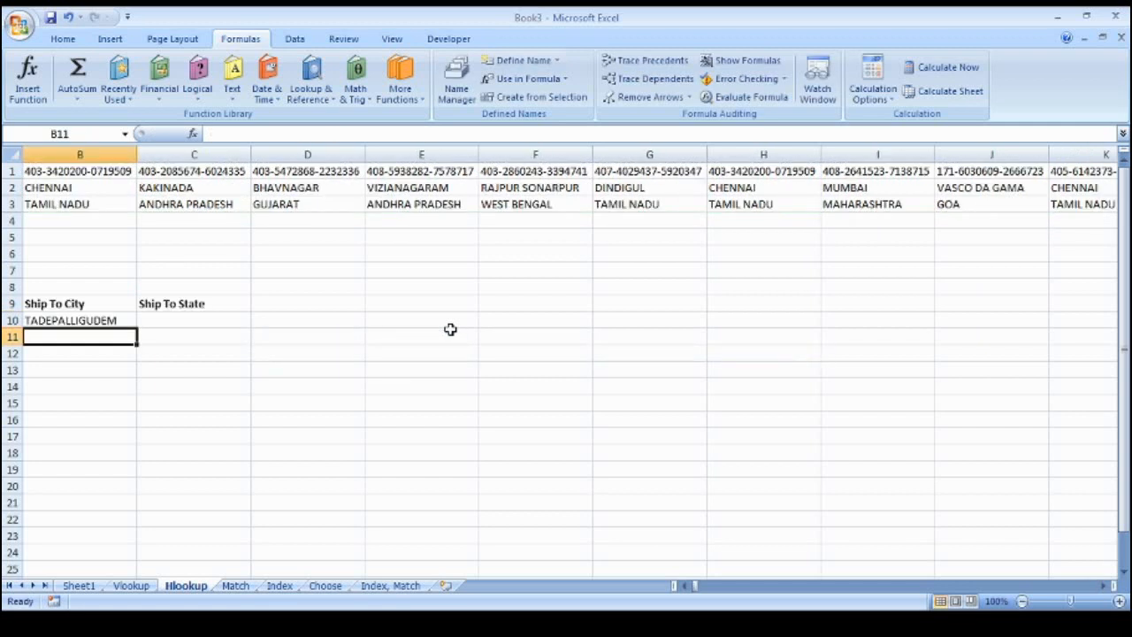
Review the Ship To City and Ship To State labels, then go to C10
key(Up)
key(Left)
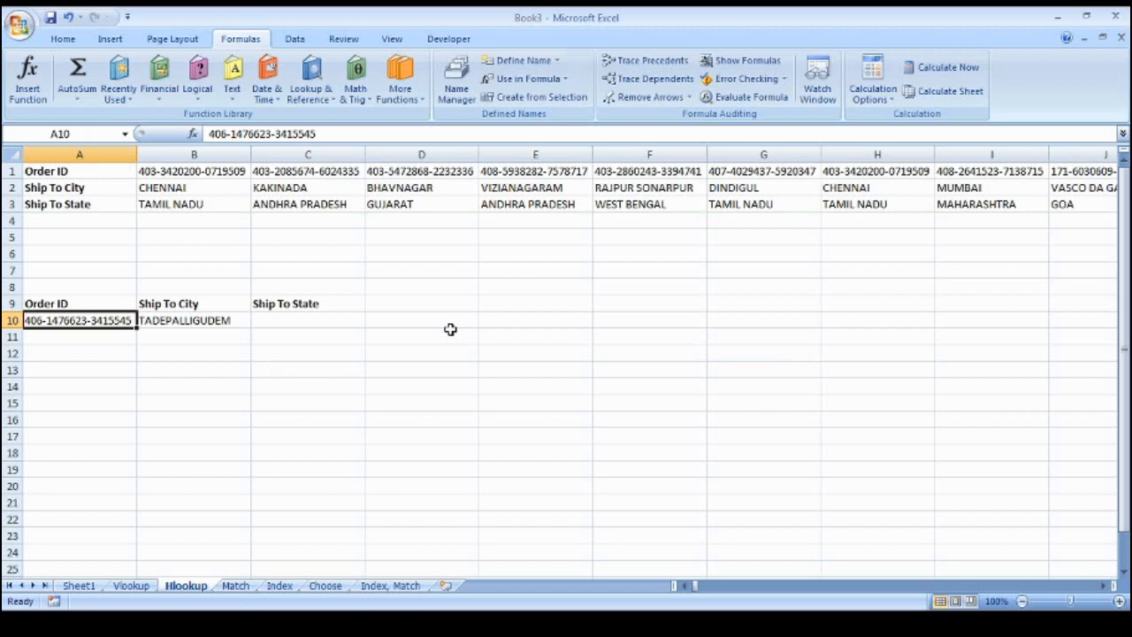
key(Up)
key(Up)
key(Up)
key(Up)
key(Up)
key(Up)
key(Up)
key(Up)
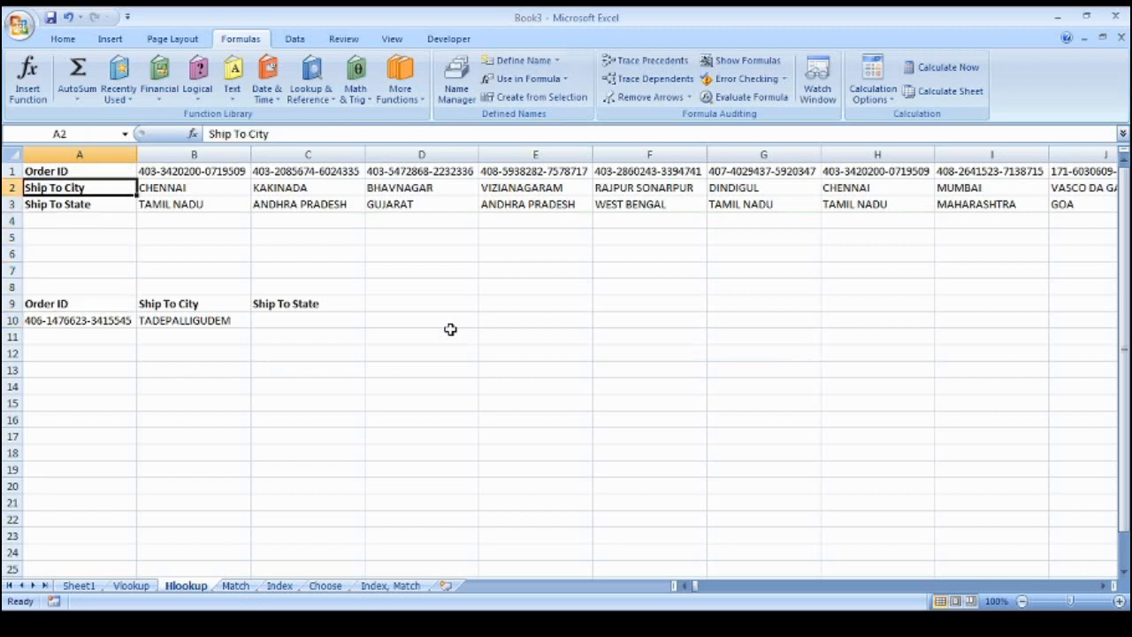
key(Right)
key(Left)
key(Right)
key(Left)
key(Right)
key(Left)
key(Down)
key(Down)
key(Down)
key(Down)
key(Down)
key(Down)
key(Right)
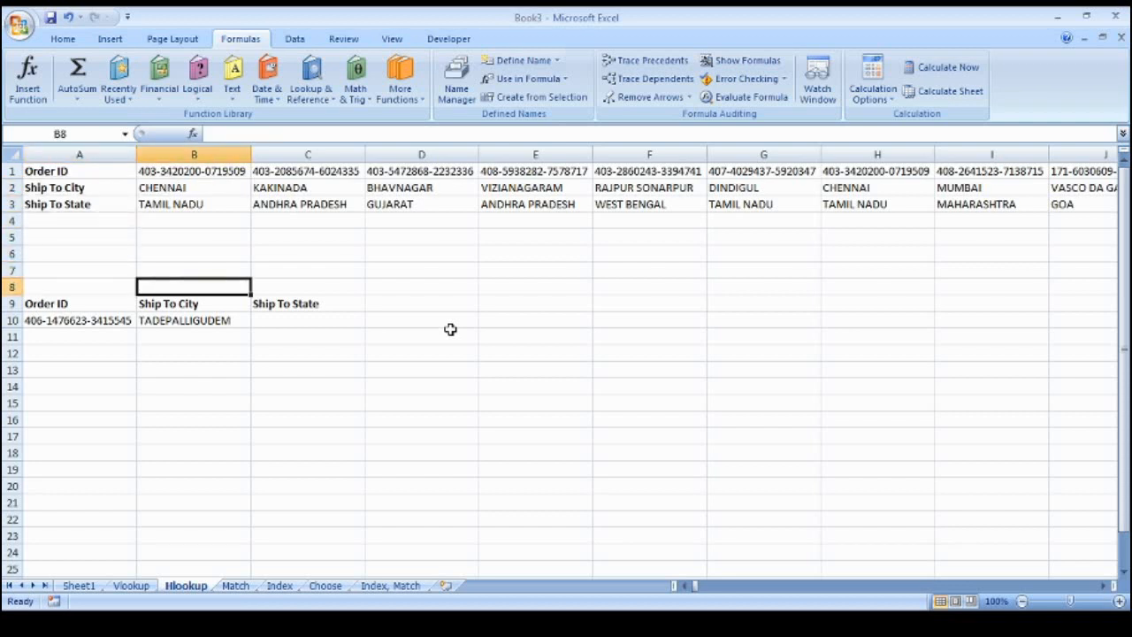
key(Down)
key(Down)
key(Right)
Start an HLOOKUP formula in C10 with the order ID in A10 as lookup value
text(=hlok)
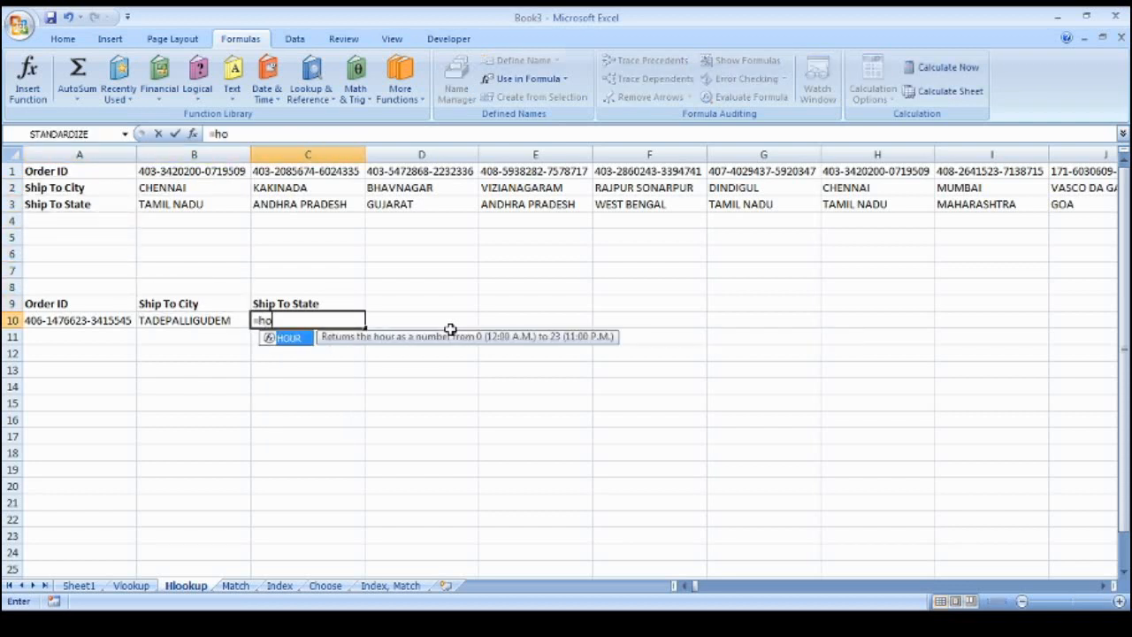
key(BackSpace)
key(BackSpace)
key(BackSpace)
key(BackSpace)
text(h)
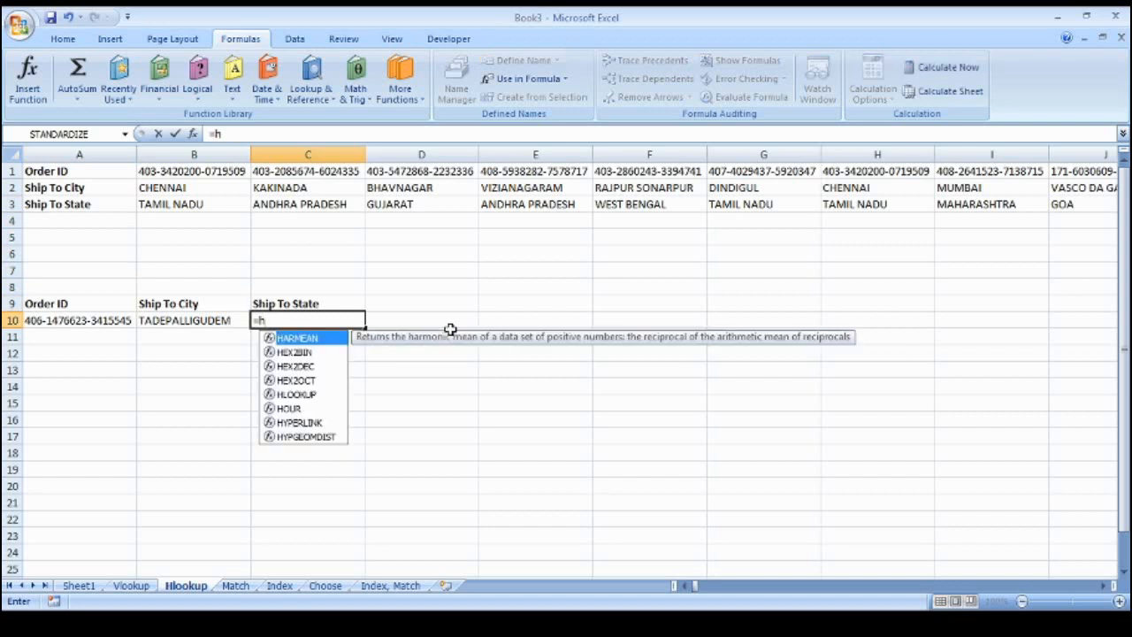
text(a)
key(BackSpace)
text(look)
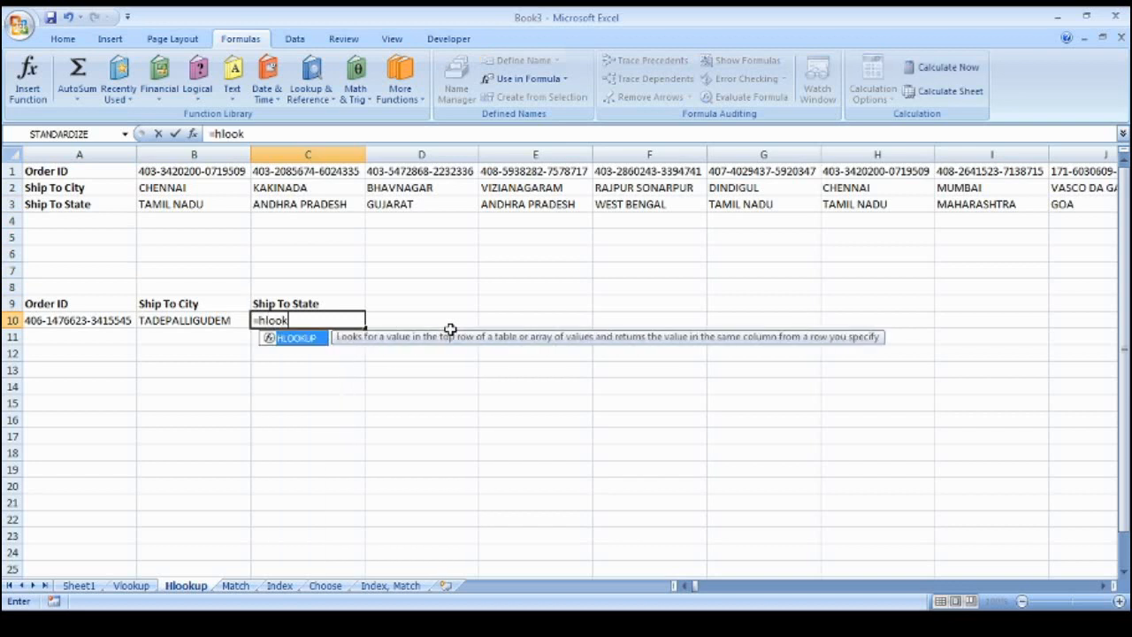
text(up()
key(Left)
key(Left)
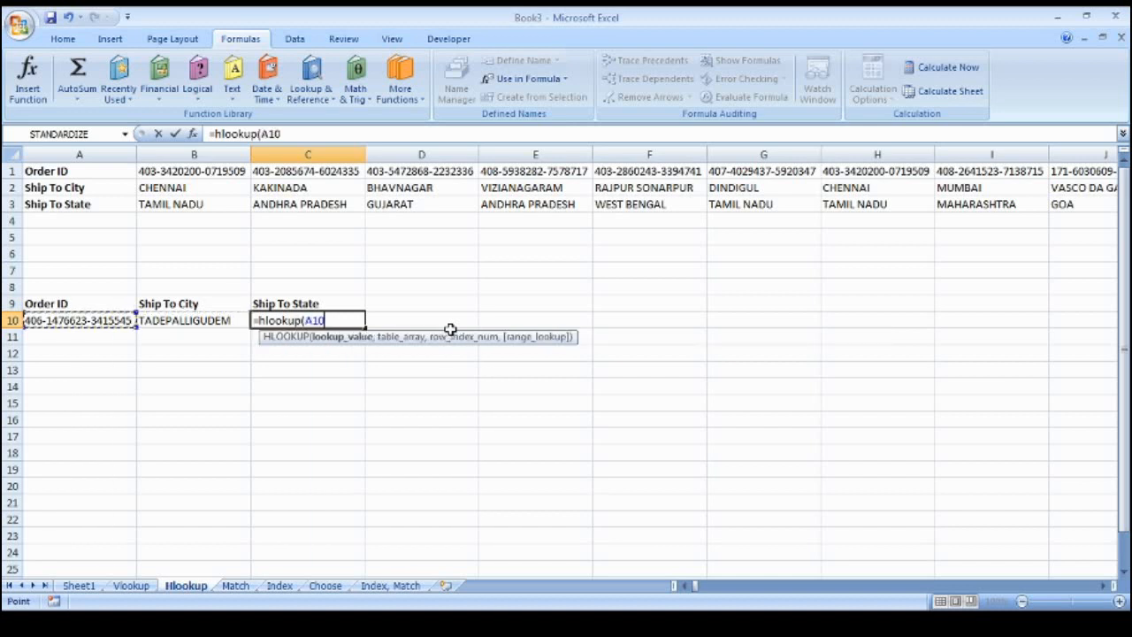
text(,)
Finish the formula with table A1:FJU3, row 3, exact match, returning ANDHRA PRADESH
key(Up)
key(Up)
key(Up)
key(Up)
key(Up)
key(Up)
key(Up)
key(Up)
key(Up)
key(Left)
key(Left)
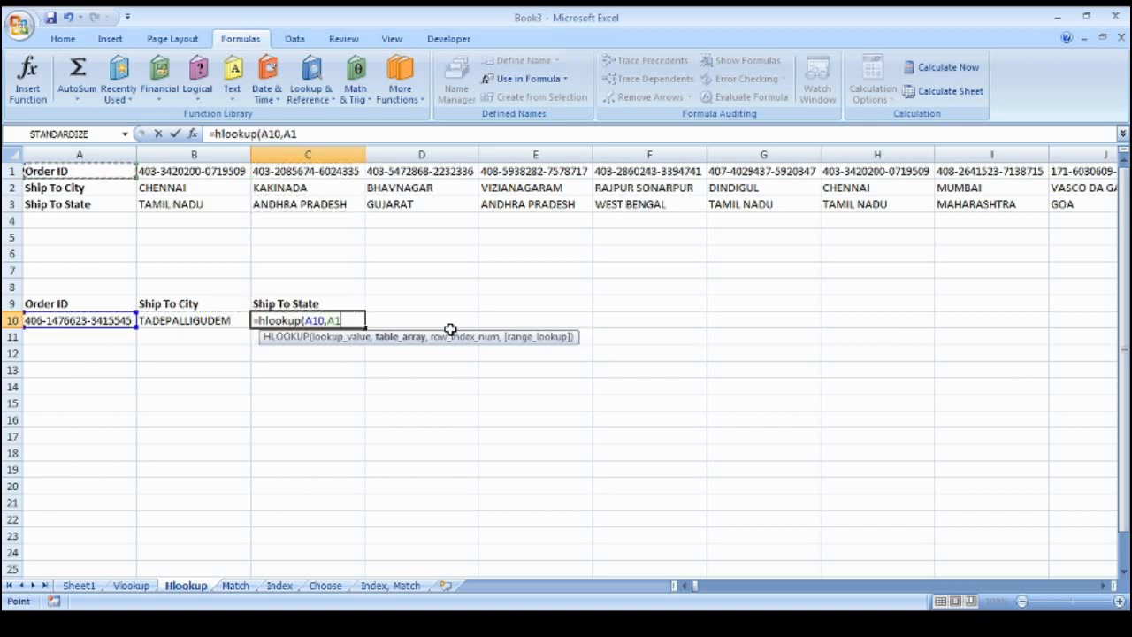
key(ctrl+shift+Right)
key(shift+Down)
key(shift+Down)
text(,3)
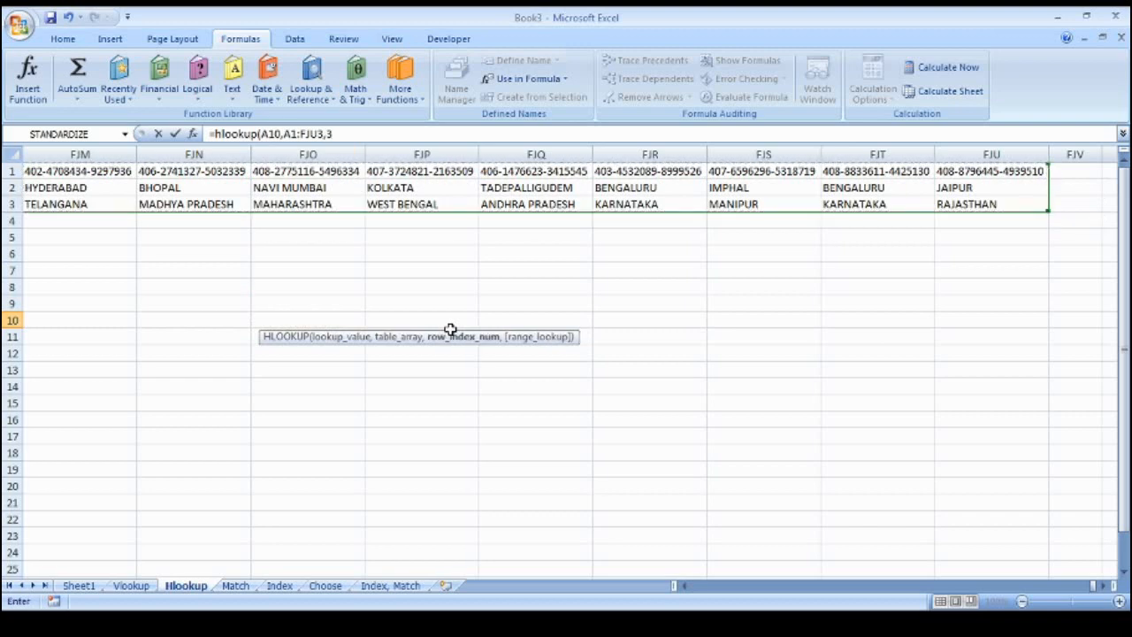
text(,0)
key(Return)
key(Up)
key(Left)
key(Left)
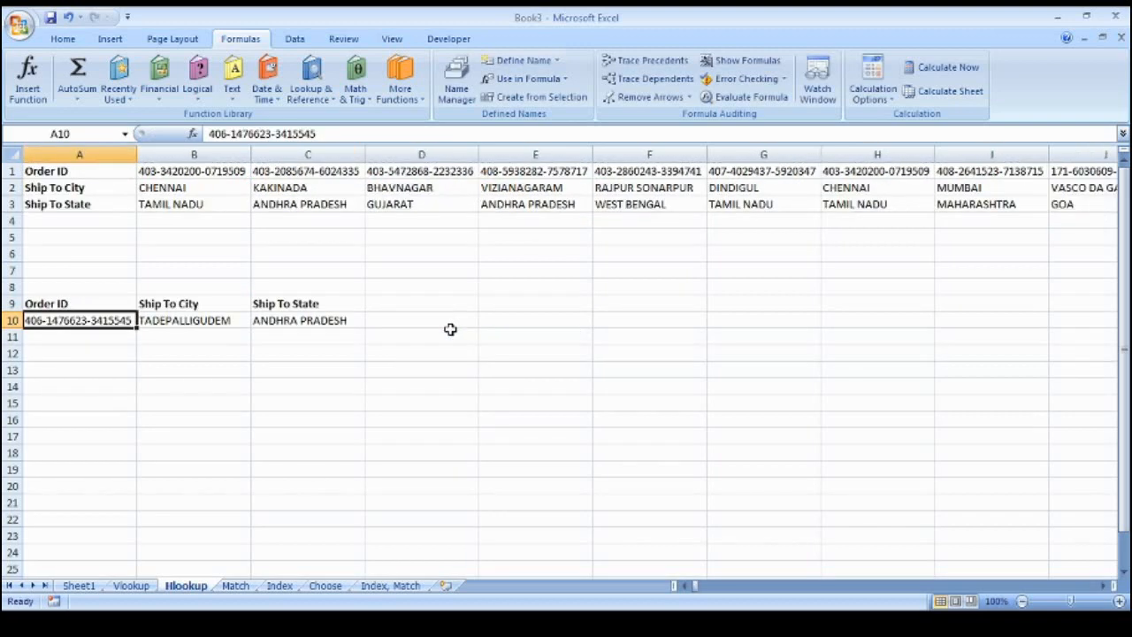
key(Right)
Preview the Hlookup table's extent across rows 1–3 from cell A1
key(Left)
key(Right)
key(Left)
key(Up)
key(ctrl+Up)
key(ctrl+Up)
key(ctrl+shift+Right)
key(ctrl+shift+Down)
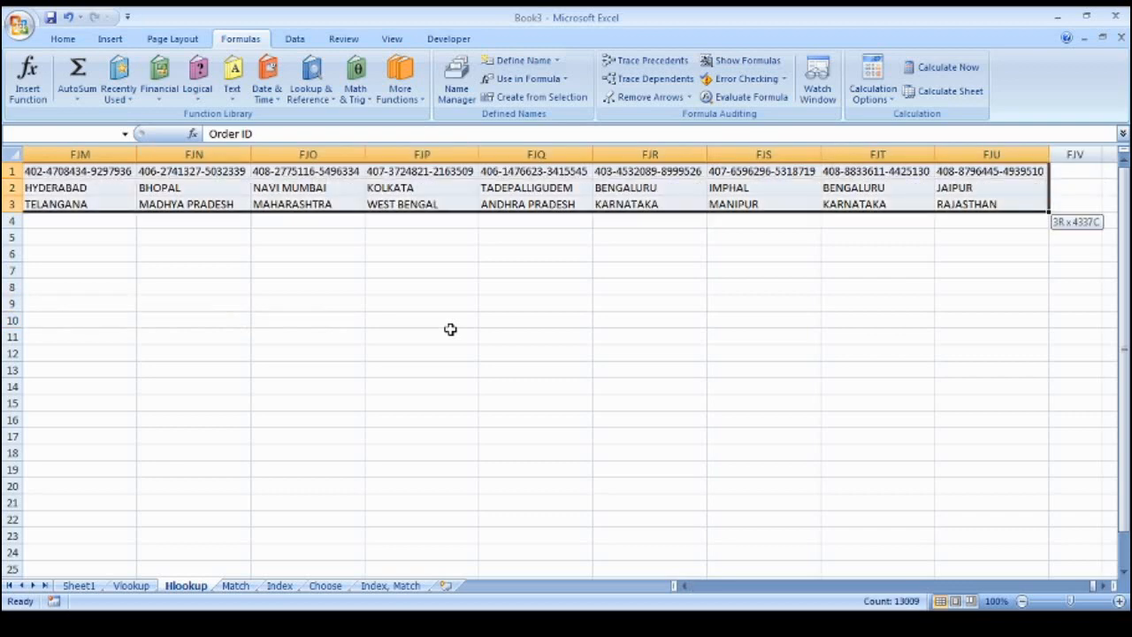
key(ctrl+Home)
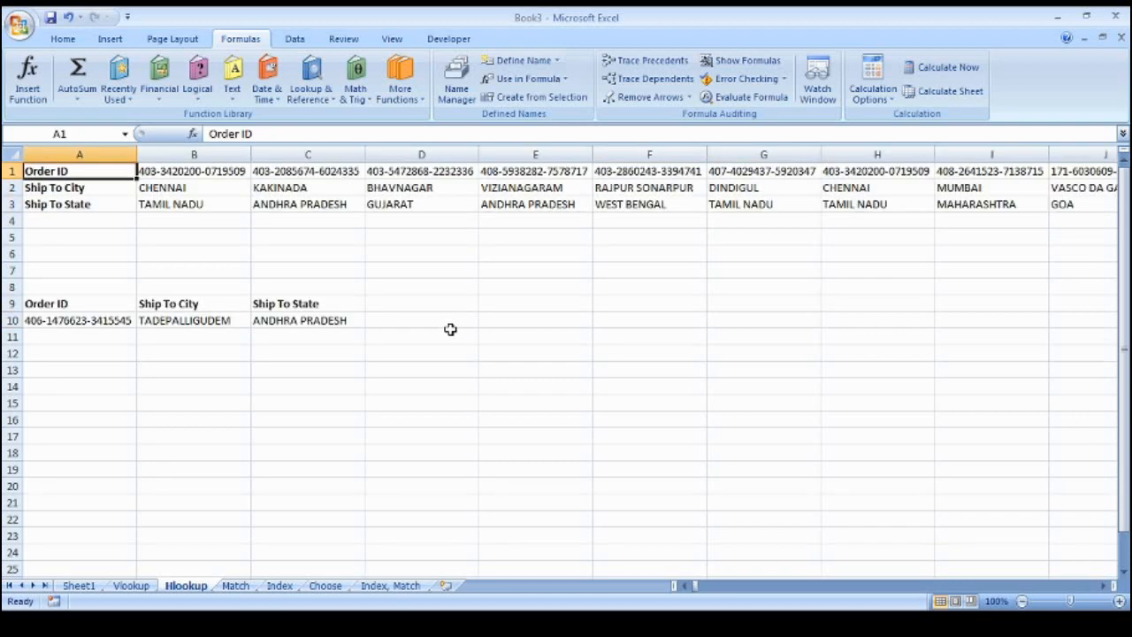
key(ctrl+shift+Right)
key(shift+Down)
key(shift+Down)
key(ctrl+Home)
key(ctrl+shift+Right)
key(shift+Down)
key(shift+Down)
key(ctrl+Home)
Name the full Vlookup data table my_data
key(ctrl+Page_Up)
key(ctrl+Home)
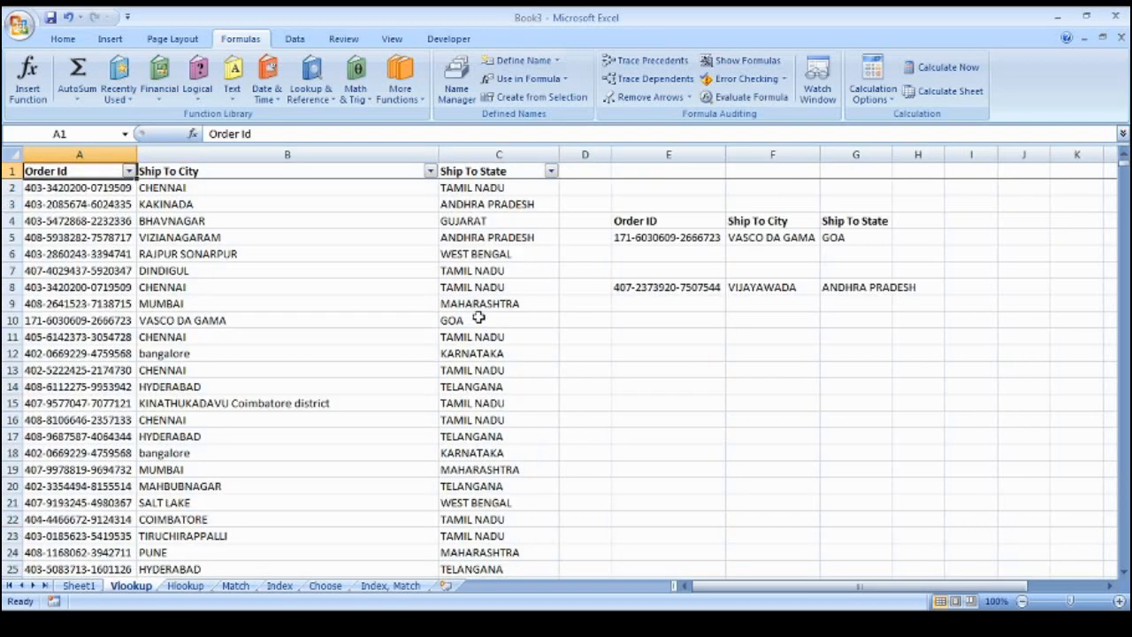
key(ctrl+shift+Right)
key(ctrl+shift+Down)
text(my_data)
key(Return)
Copy the Hlookup sheet's three-row order table and return to A10
key(ctrl+Page_Down)
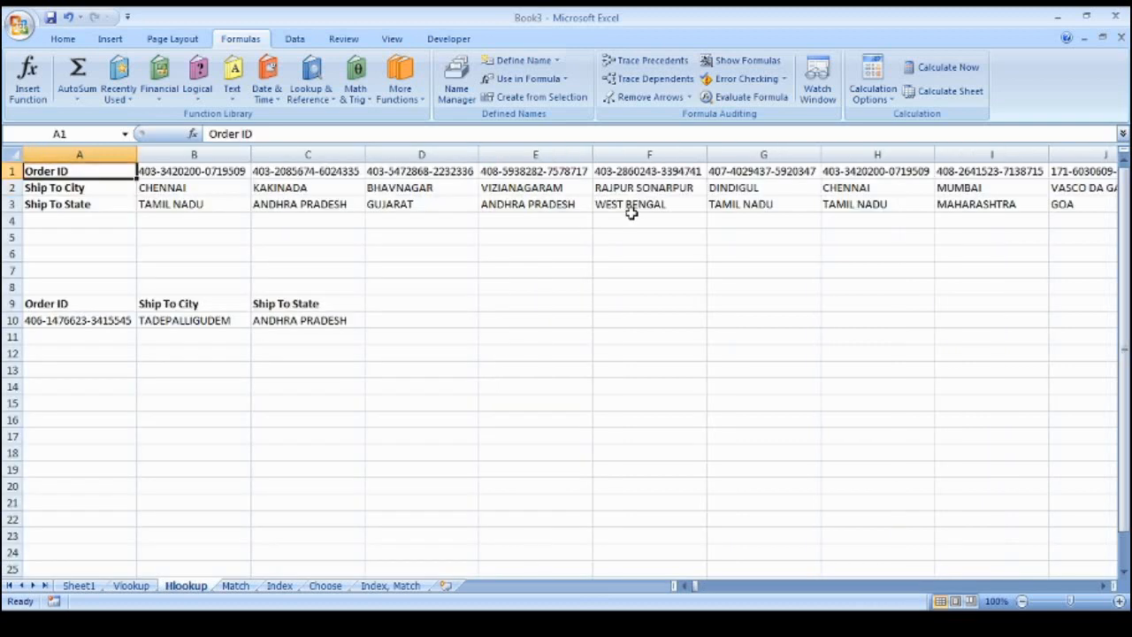
key(ctrl+shift+Right)
key(shift+Down)
key(shift+Down)
key(ctrl+Home)
key(ctrl+shift+Right)
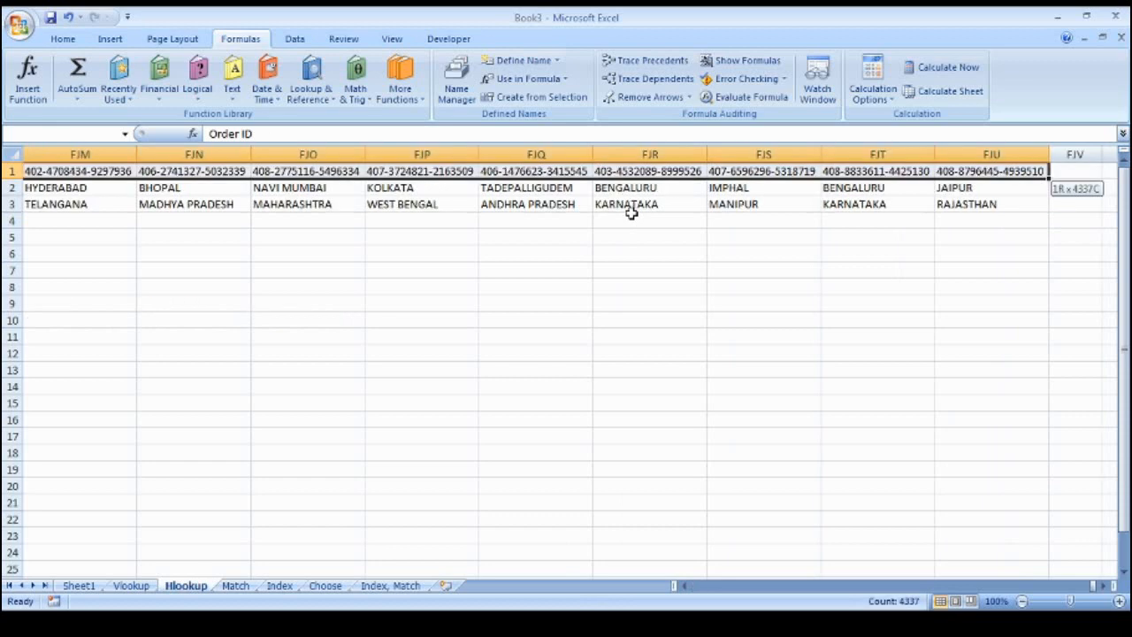
key(ctrl+Home)
key(ctrl+shift+Right)
key(shift+Down)
key(shift+Down)
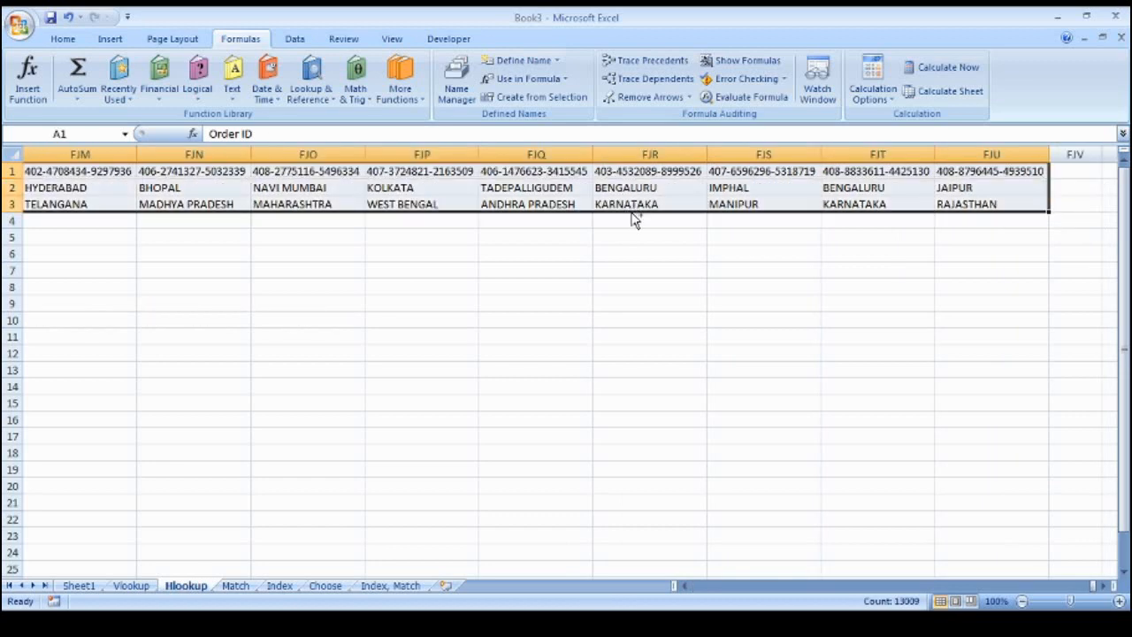
key(ctrl+c)
key(ctrl+Home)
key(Down)
key(Down)
key(ctrl+Down)
key(Down)
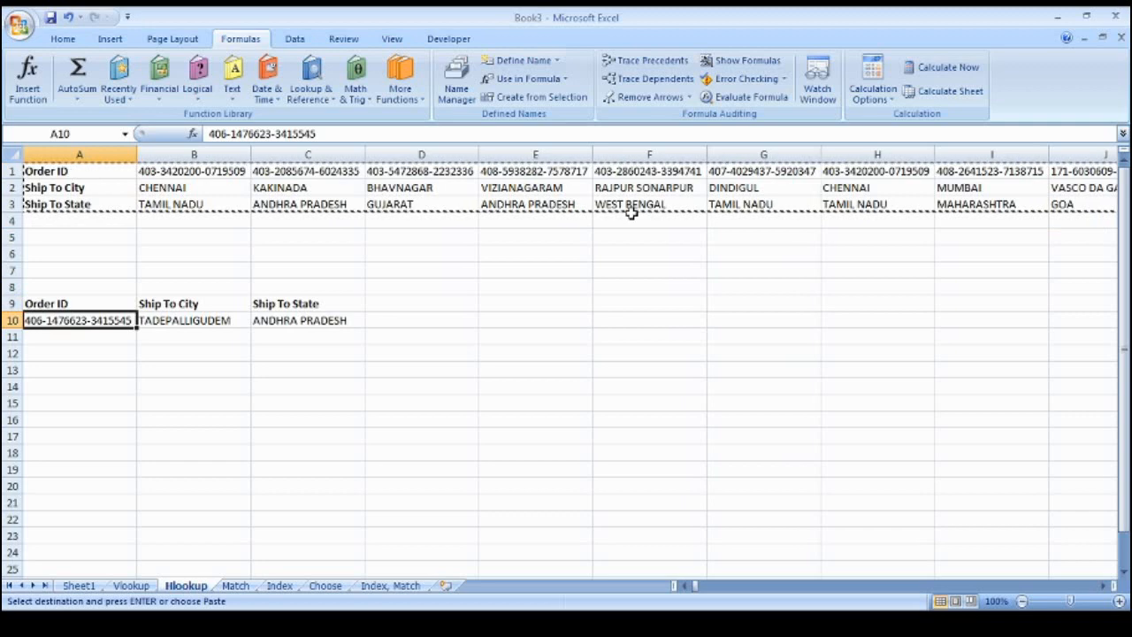
Paste the copied rows at A13 using Paste Special with Transpose enabled
key(Down)
key(Down)
key(Down)
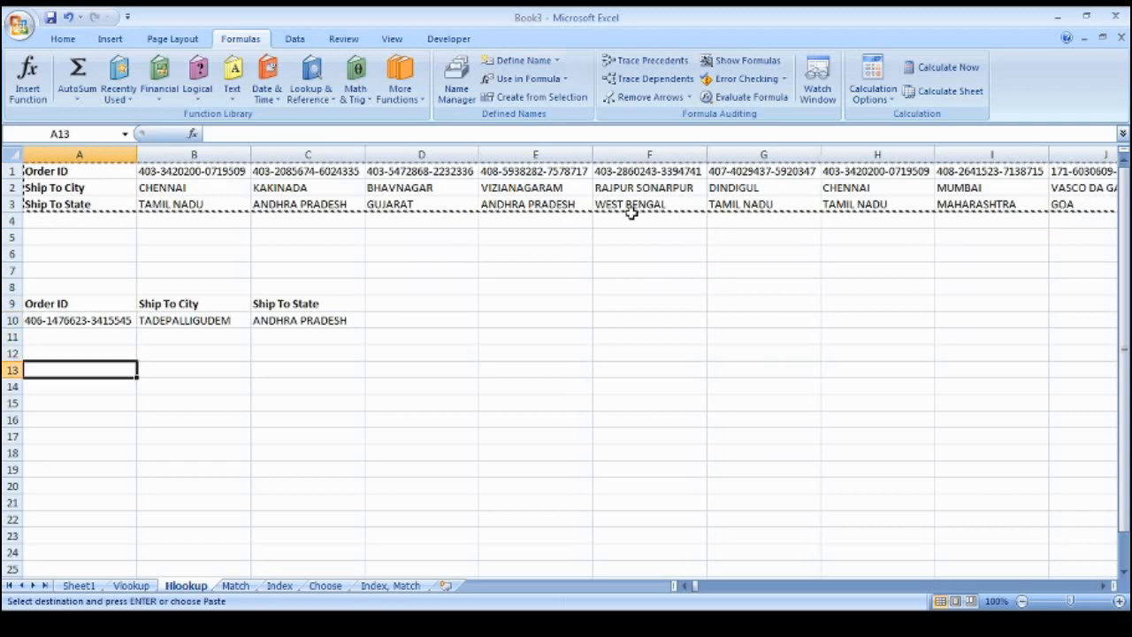
click(63, 39)
click(32, 99)
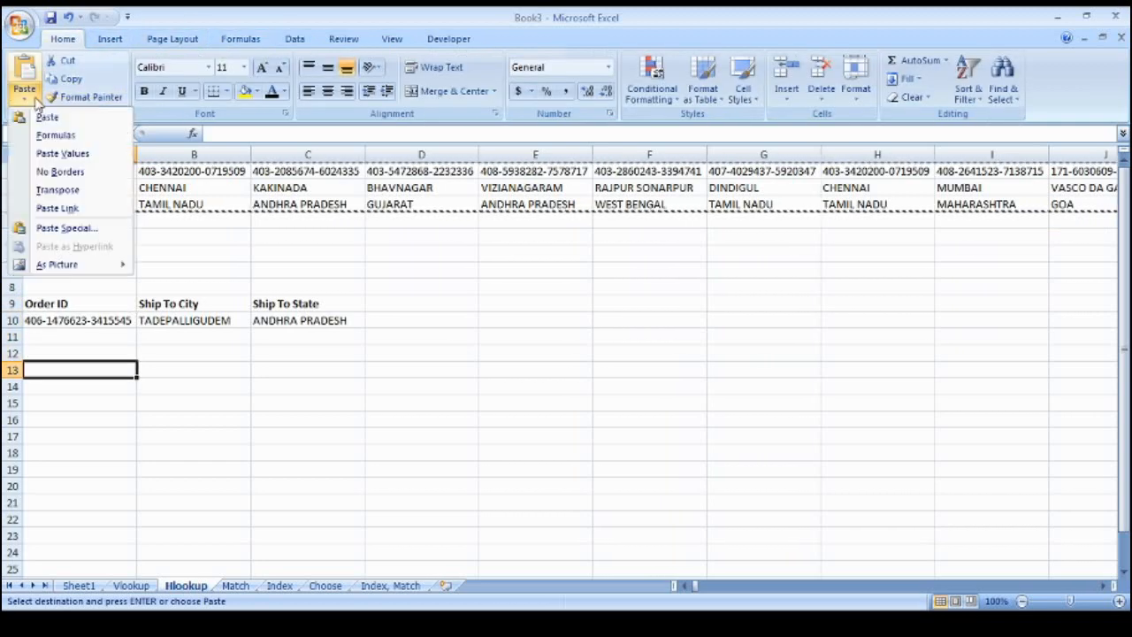
click(64, 227)
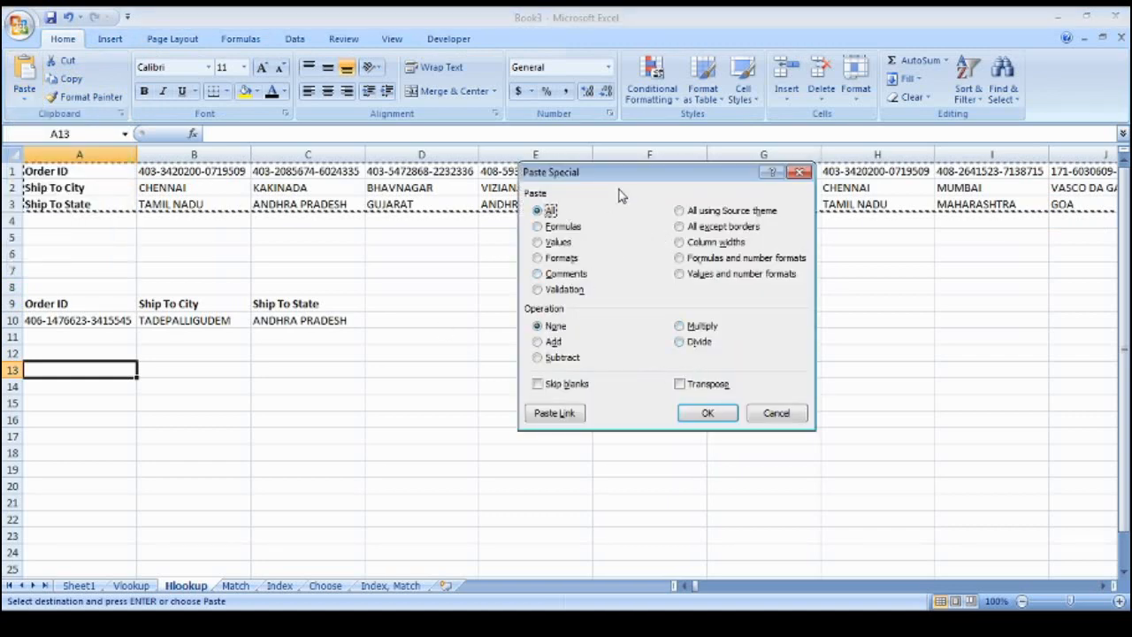
drag(620, 180, 498, 187)
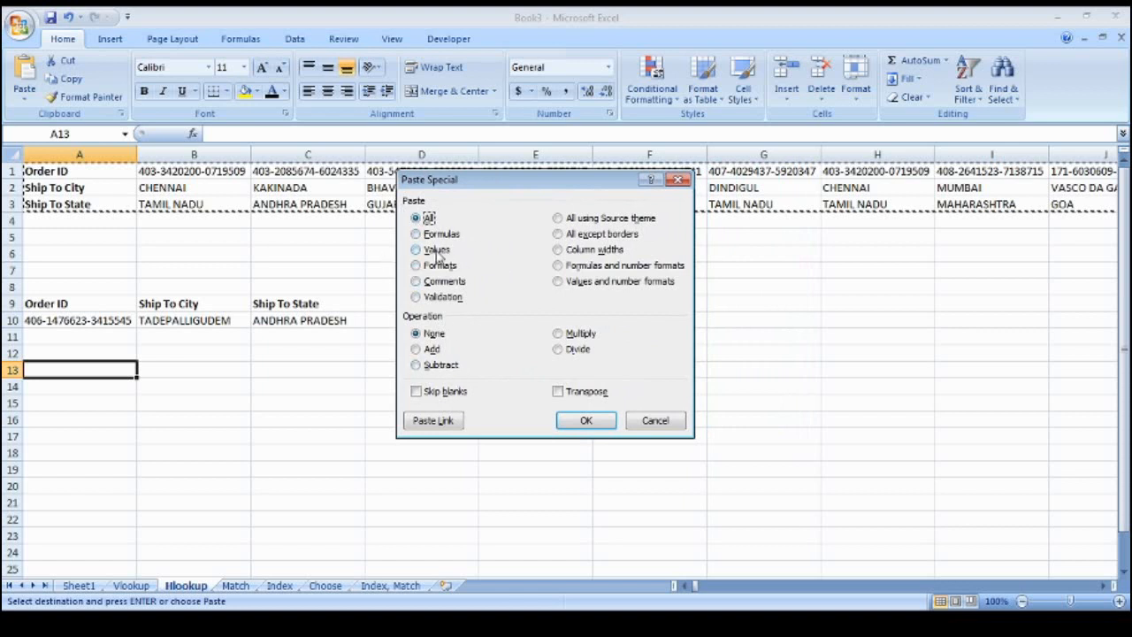
click(559, 393)
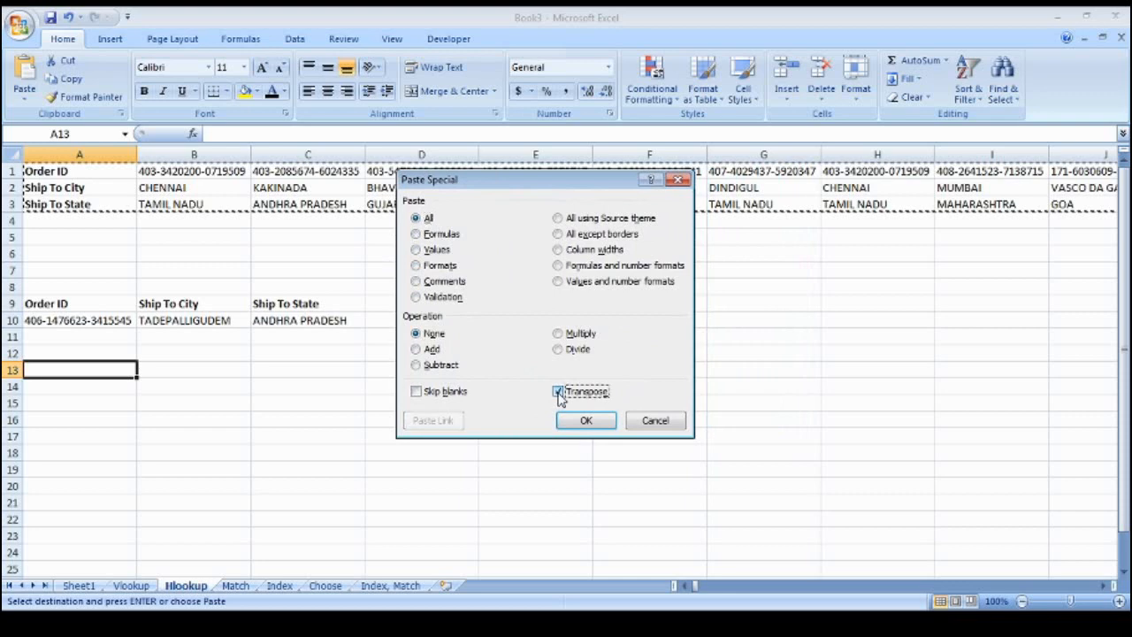
click(587, 421)
scroll(122, 436, down, 2)
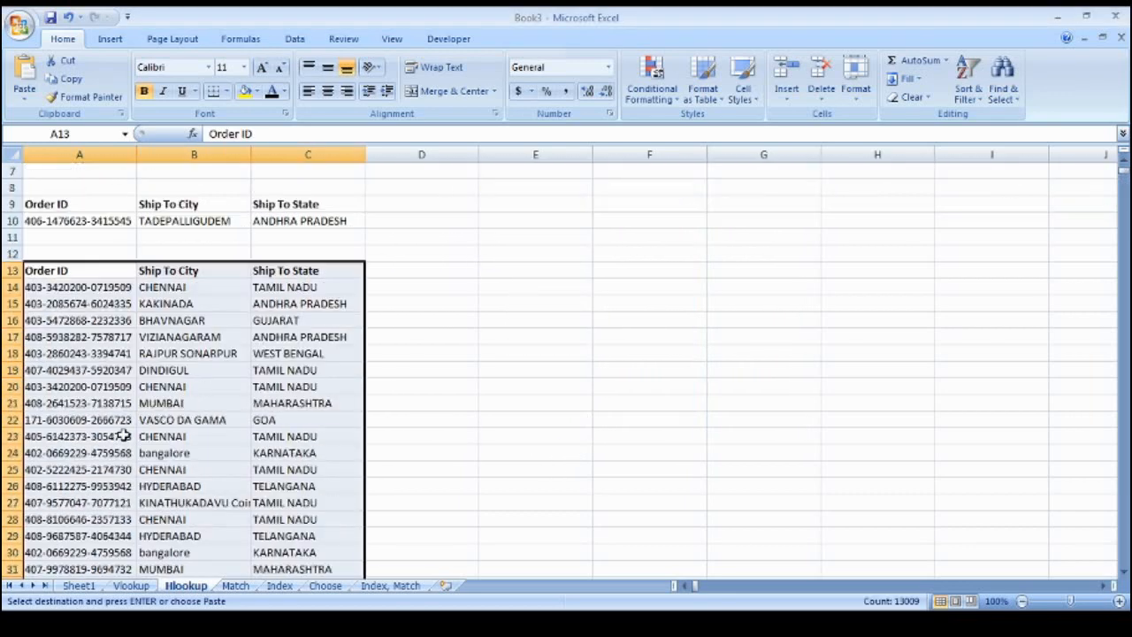
Inspect the extent of the transposed table pasted from A13
click(96, 319)
key(ctrl+Up)
key(ctrl+shift+Down)
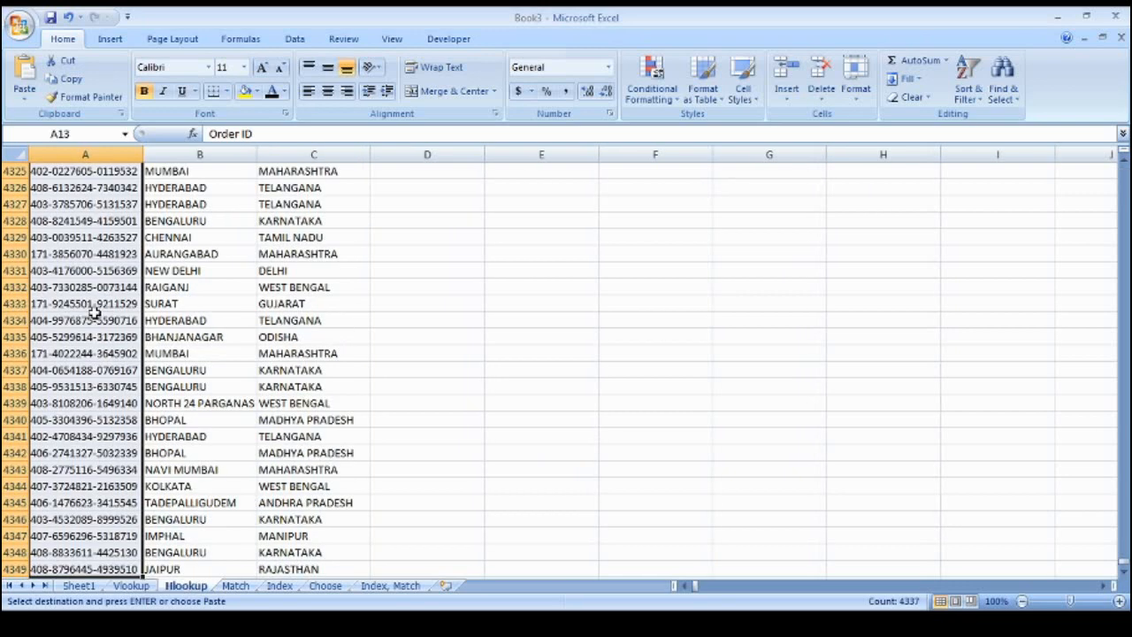
key(Up)
key(Right)
key(Down)
key(Right)
key(Left)
key(Left)
key(ctrl+shift+Right)
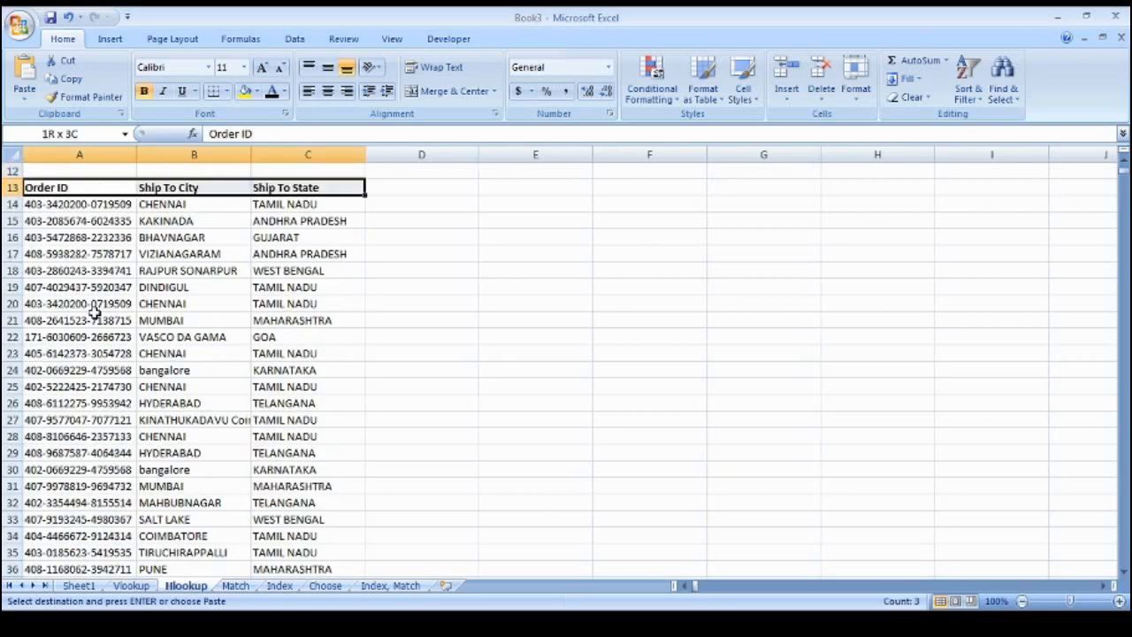
key(ctrl+shift+Down)
key(Up)
key(ctrl+Up)
key(ctrl+Home)
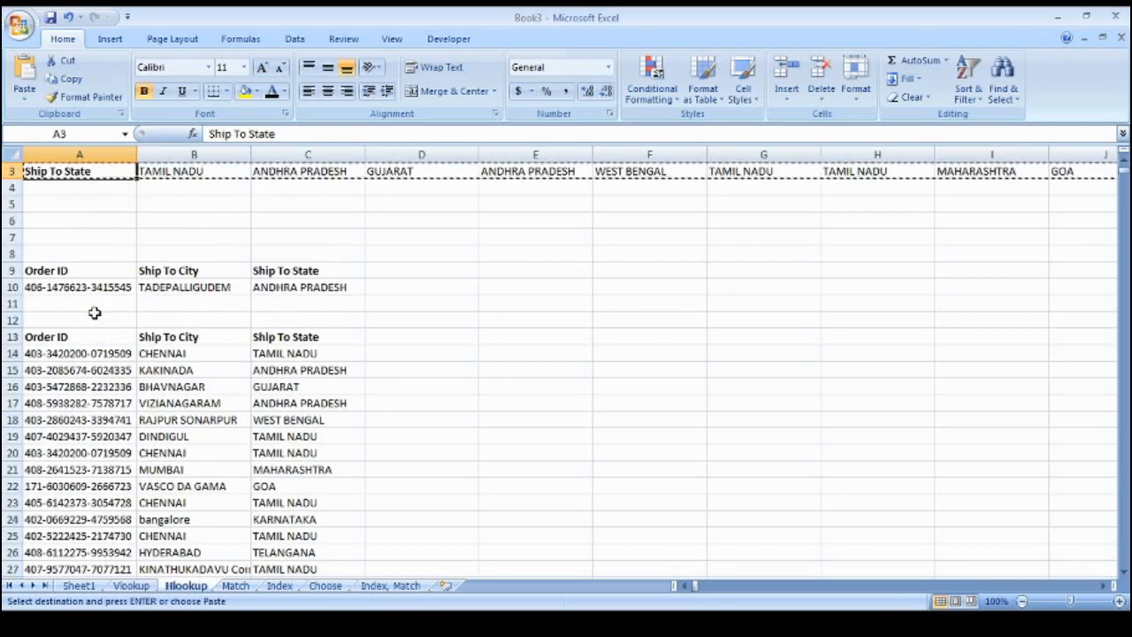
Check the top of the Vlookup sheet, then return to row 13 on Hlookup
key(ctrl+Page_Up)
key(ctrl+Home)
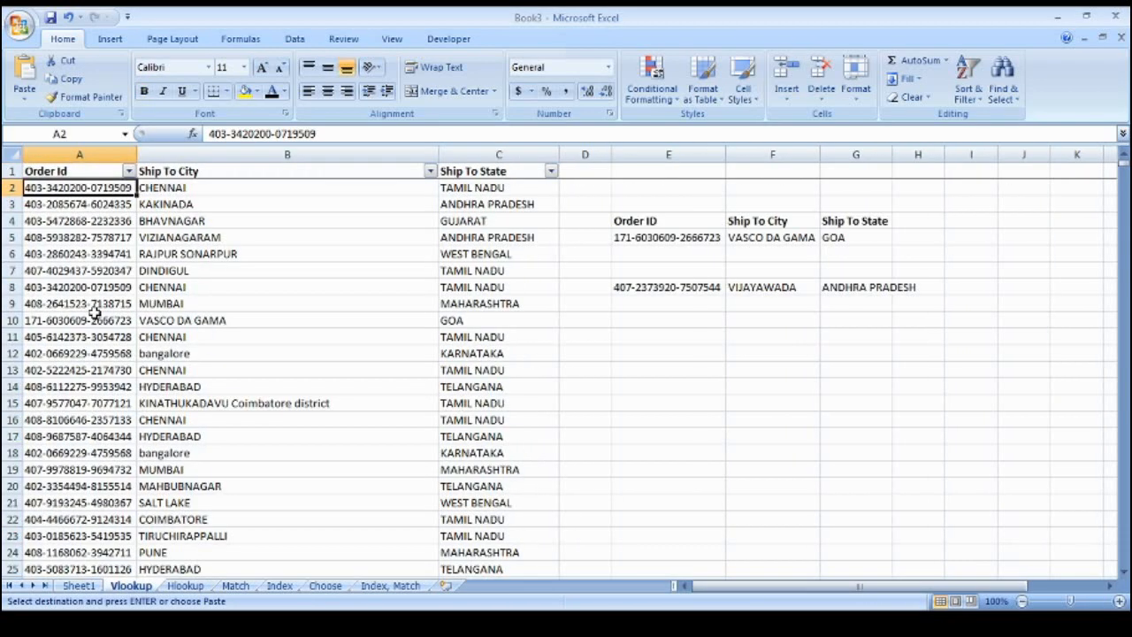
key(ctrl+Page_Down)
key(Up)
key(Up)
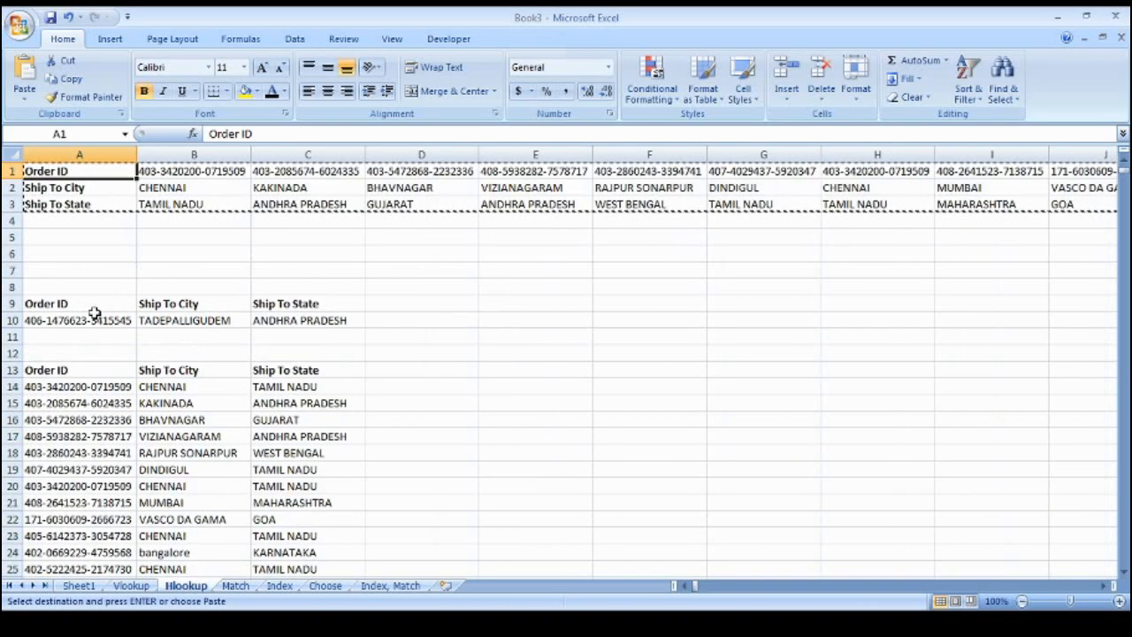
key(Down)
key(Down)
key(Down)
key(Down)
key(Down)
key(Down)
key(Down)
key(Down)
key(Down)
key(Down)
key(Down)
key(Down)
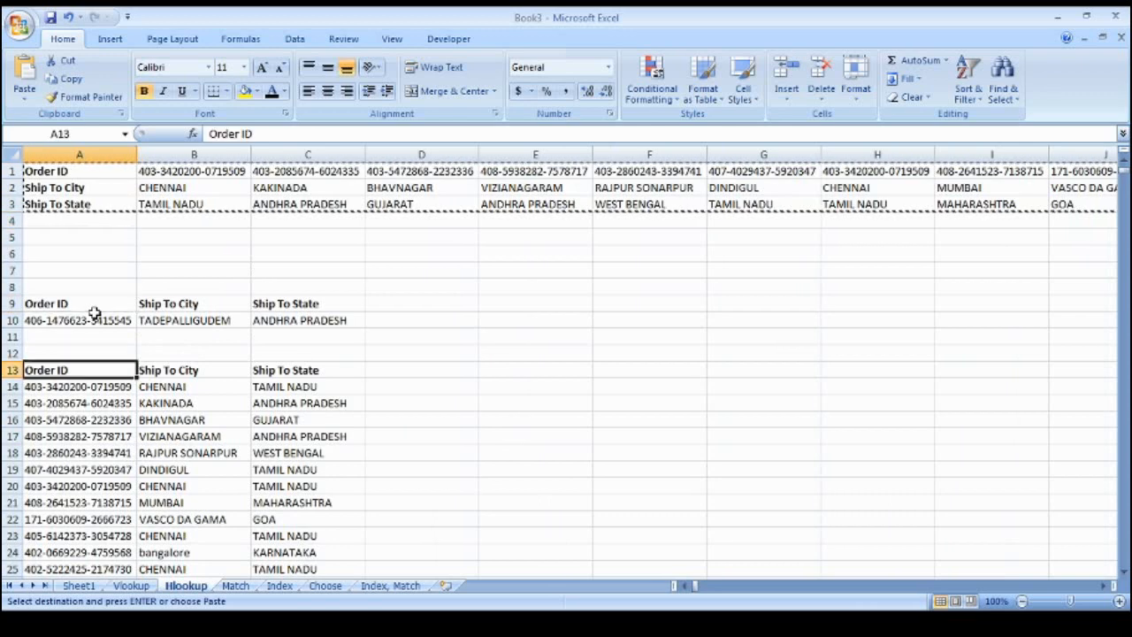
Delete rows 13 through the last pasted row of the transposed copy
key(shift+space)
key(ctrl+shift+Down)
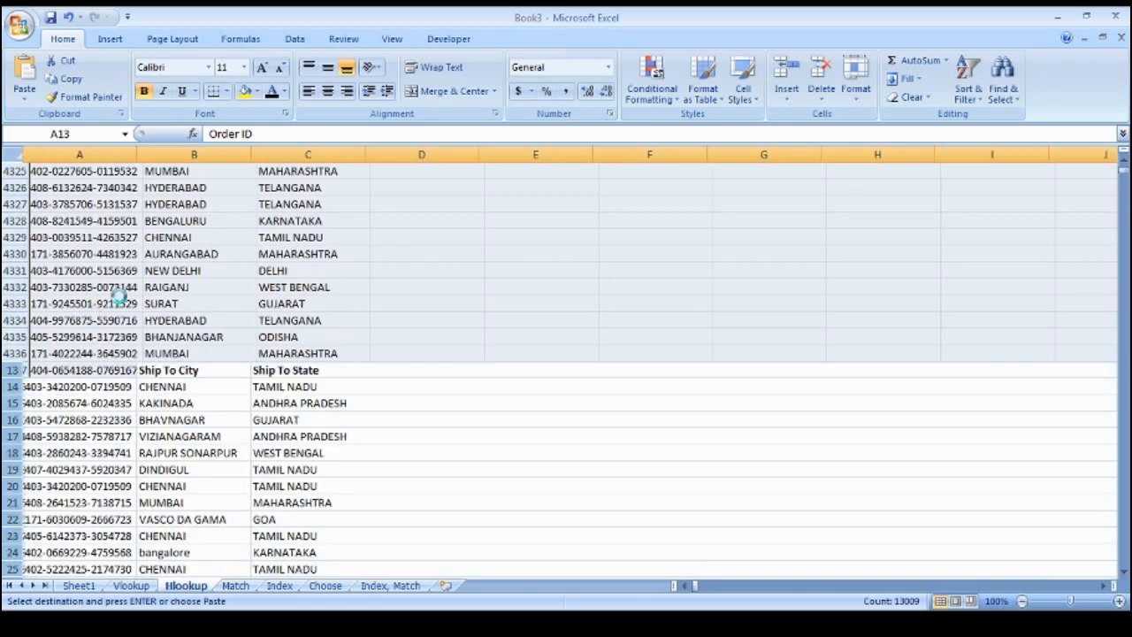
key(ctrl+minus)
key(Up)
key(Up)
key(Up)
key(Up)
key(Up)
key(Up)
key(Up)
key(Up)
key(Up)
key(Up)
key(Up)
key(Up)
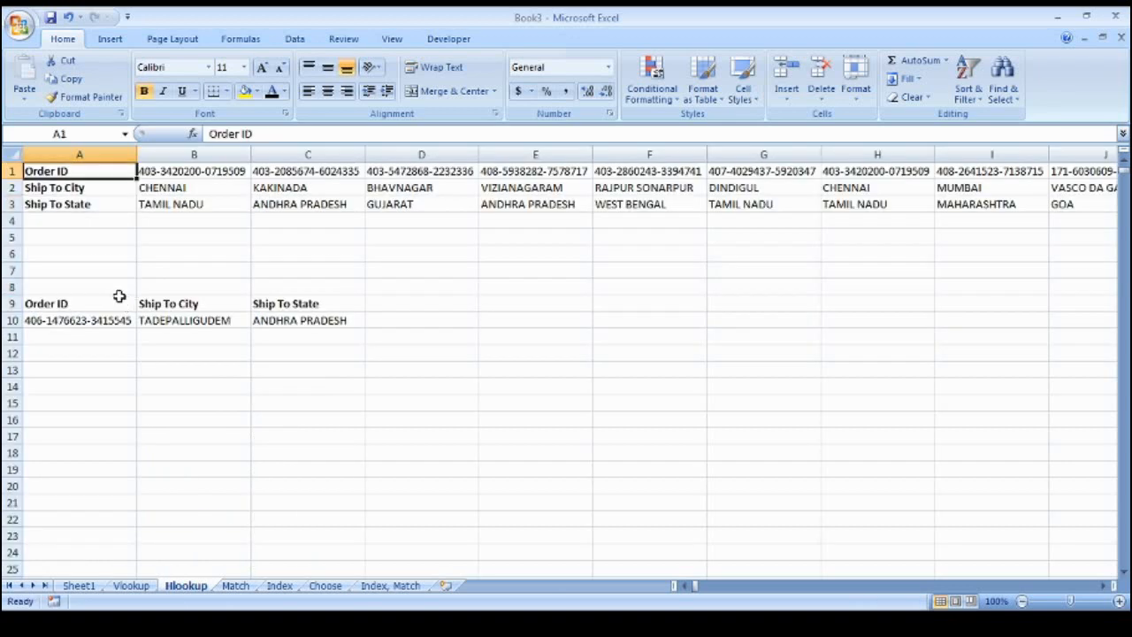
key(ctrl+Page_Down)
Review the order IDs in column A and clear the old MATCH formula in F7
key(Up)
key(Right)
key(Right)
key(Right)
key(Right)
key(Down)
key(Down)
key(Down)
key(Down)
key(Down)
key(Down)
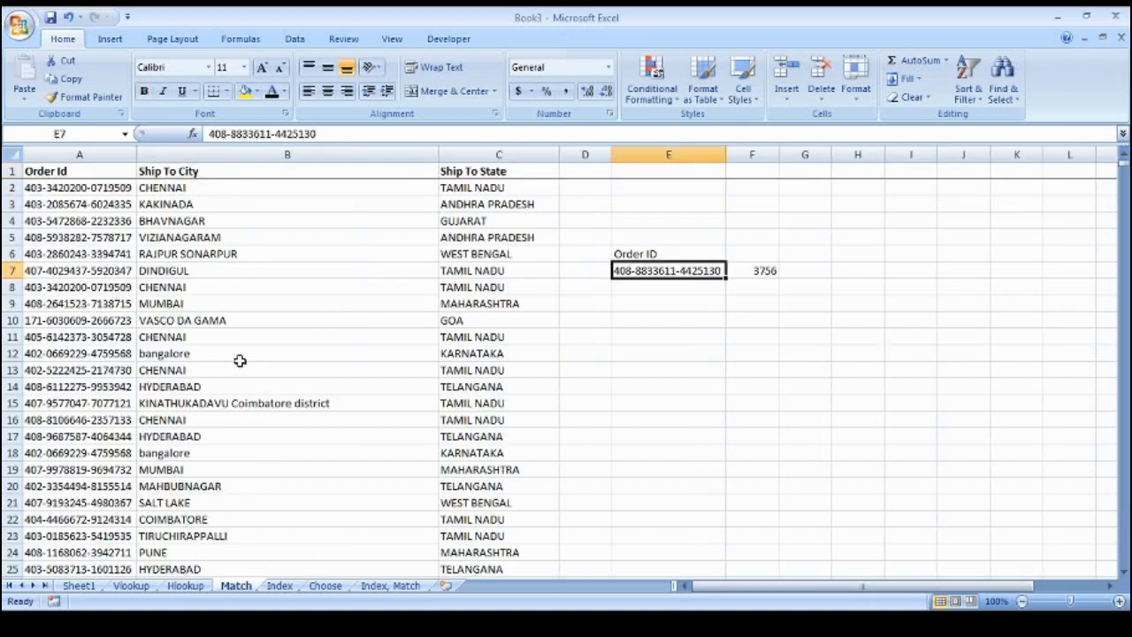
key(Left)
key(Left)
key(Left)
key(Left)
key(ctrl+Up)
key(Down)
key(Down)
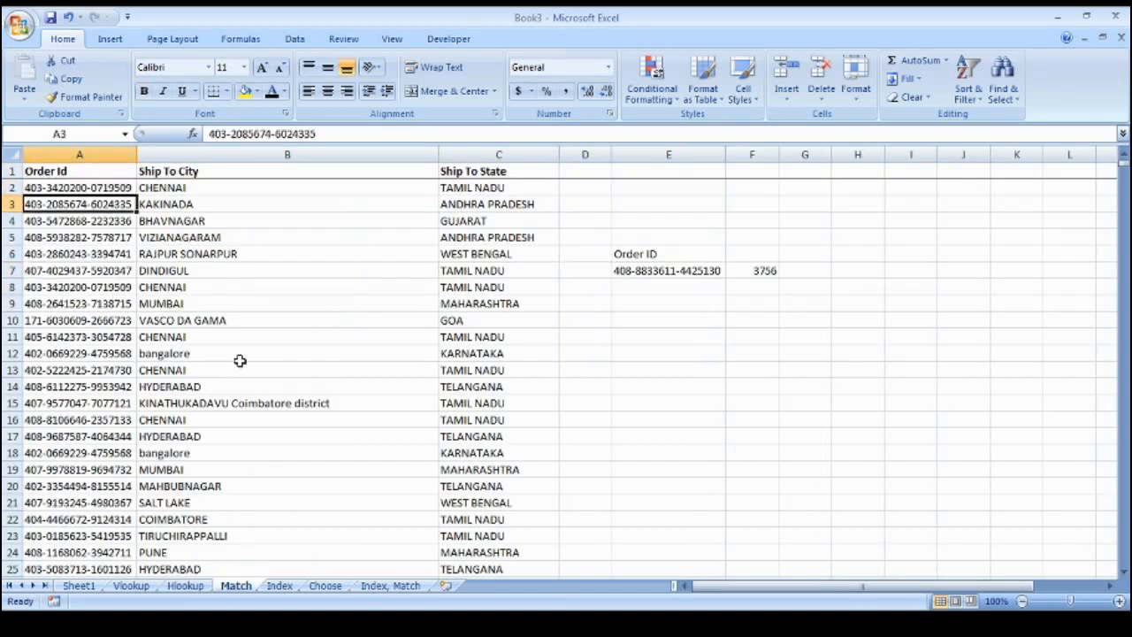
key(Right)
key(Down)
key(Right)
key(Right)
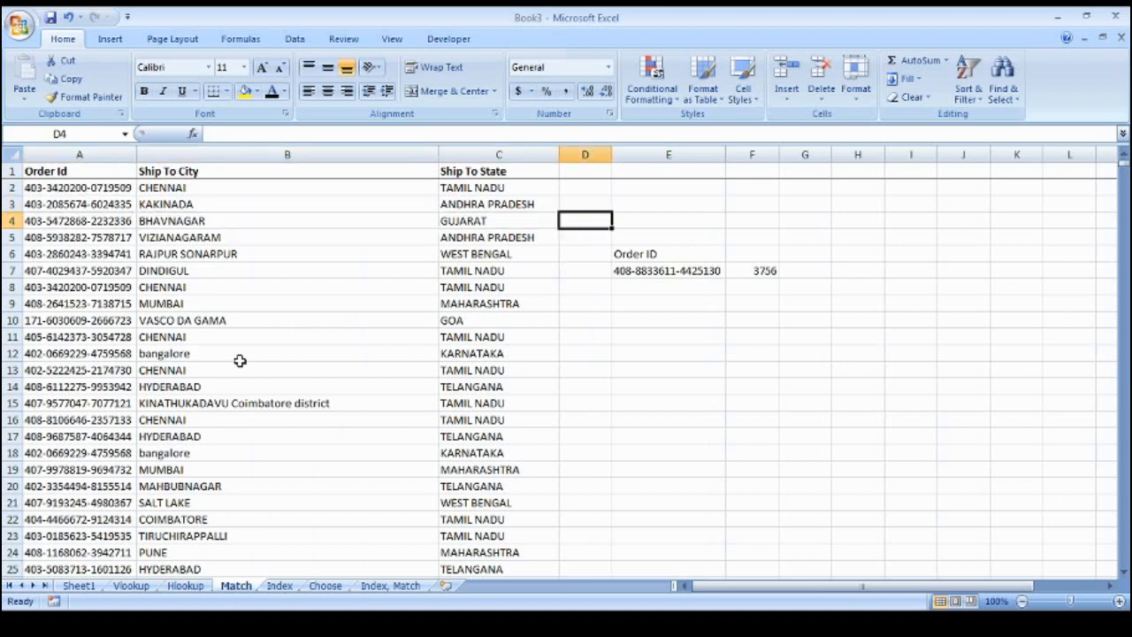
key(Right)
key(Down)
key(Down)
key(Down)
key(Right)
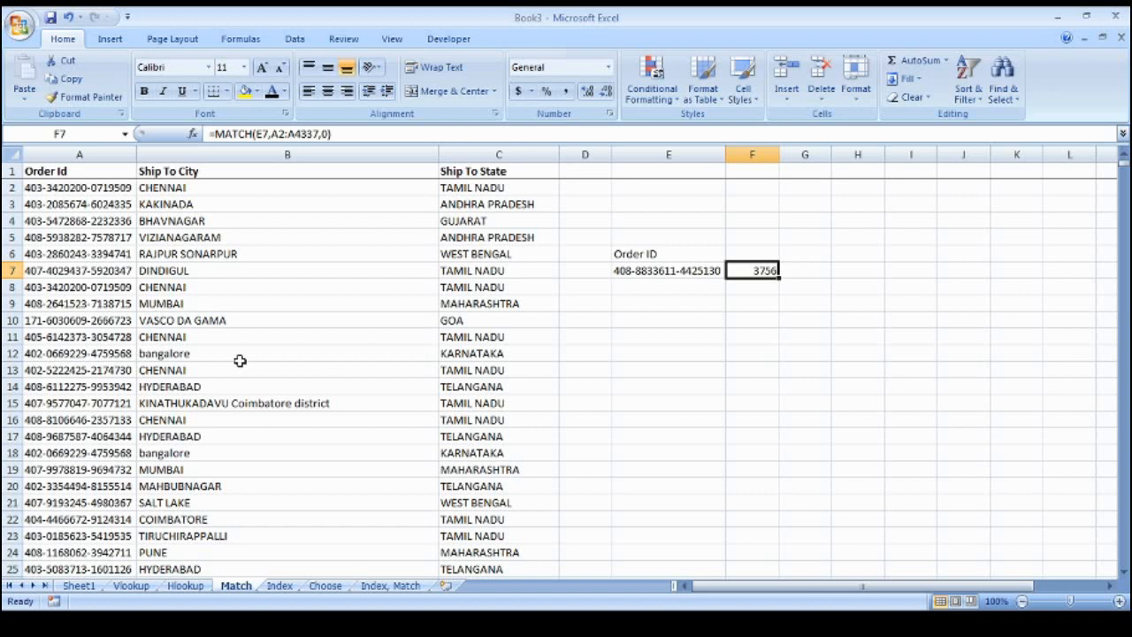
key(Delete)
Add the heading 'Match' in F6
key(Left)
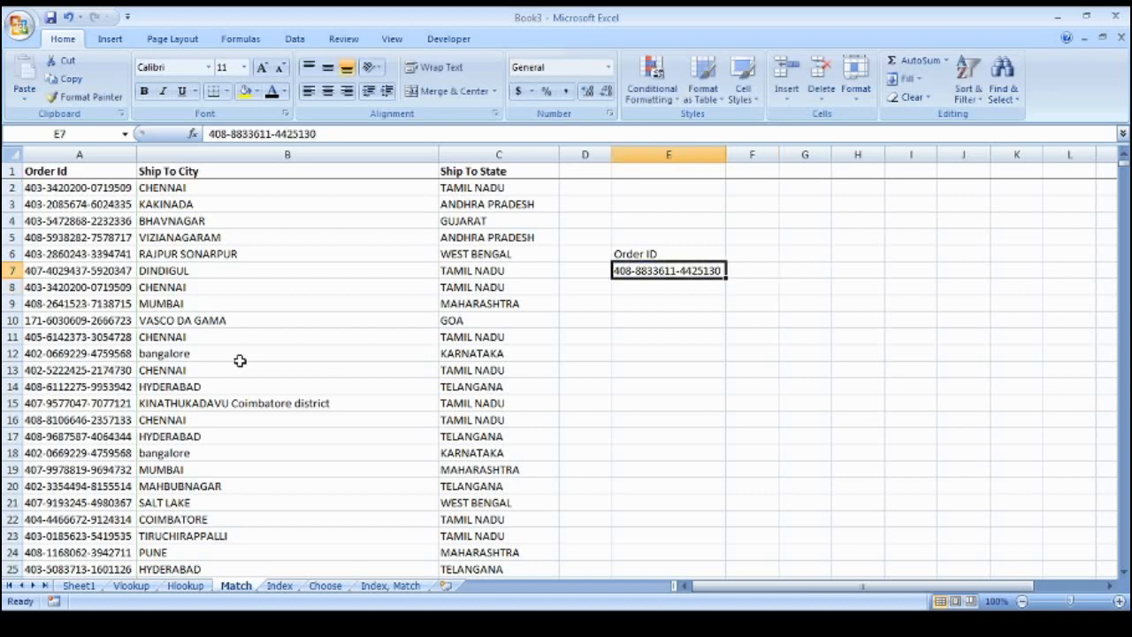
key(Right)
key(Up)
text(atc?h)
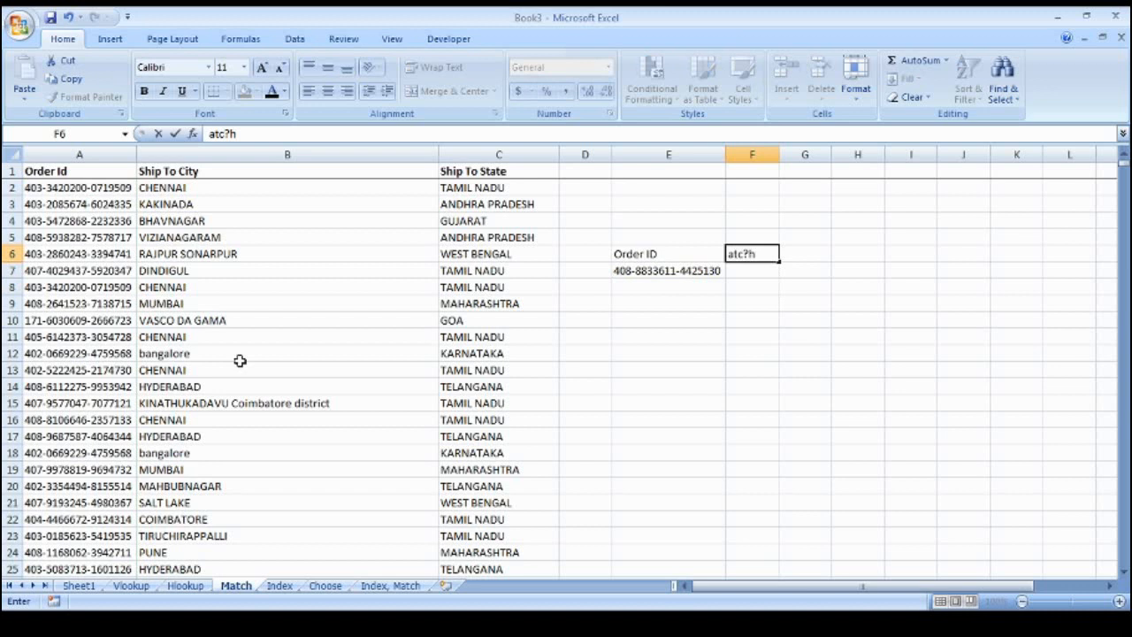
key(Escape)
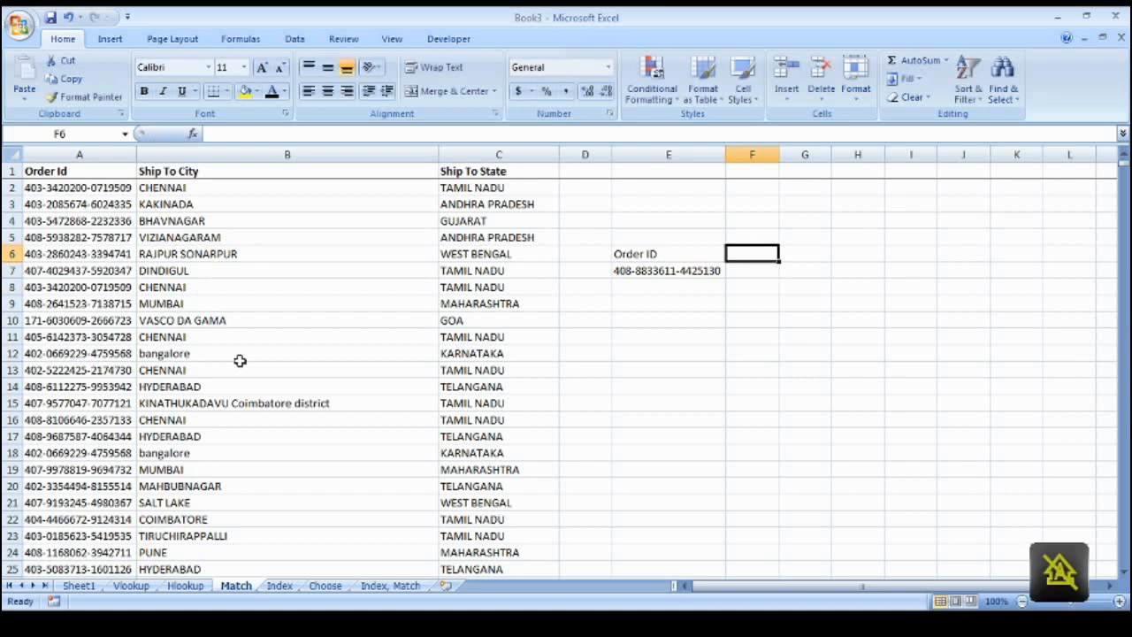
text(Math)
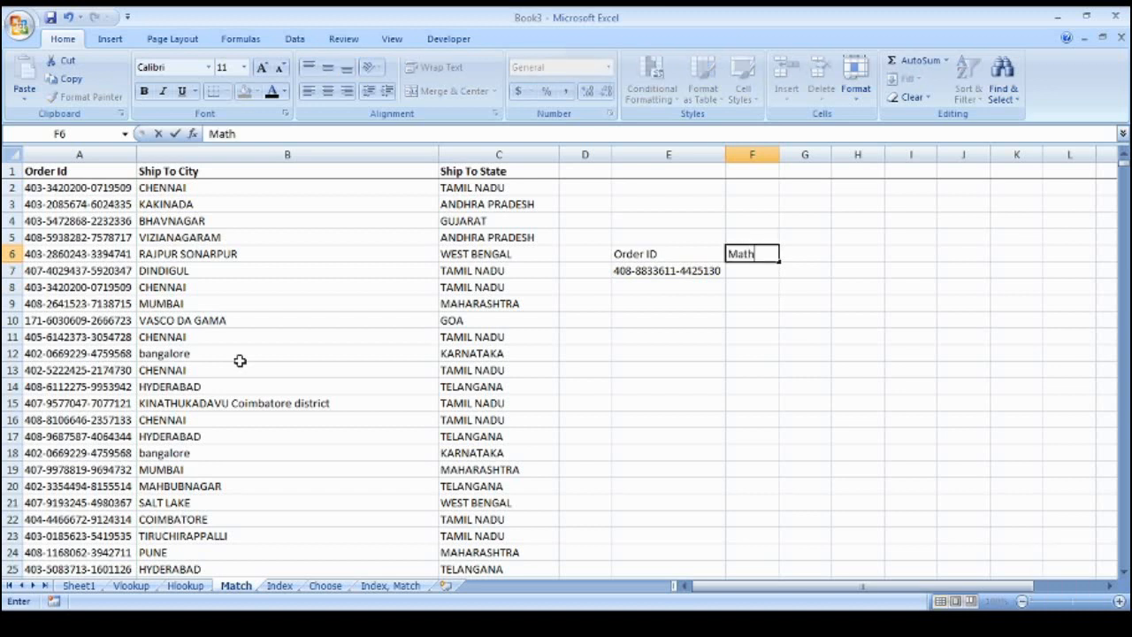
key(BackSpace)
text(ch)
key(Return)
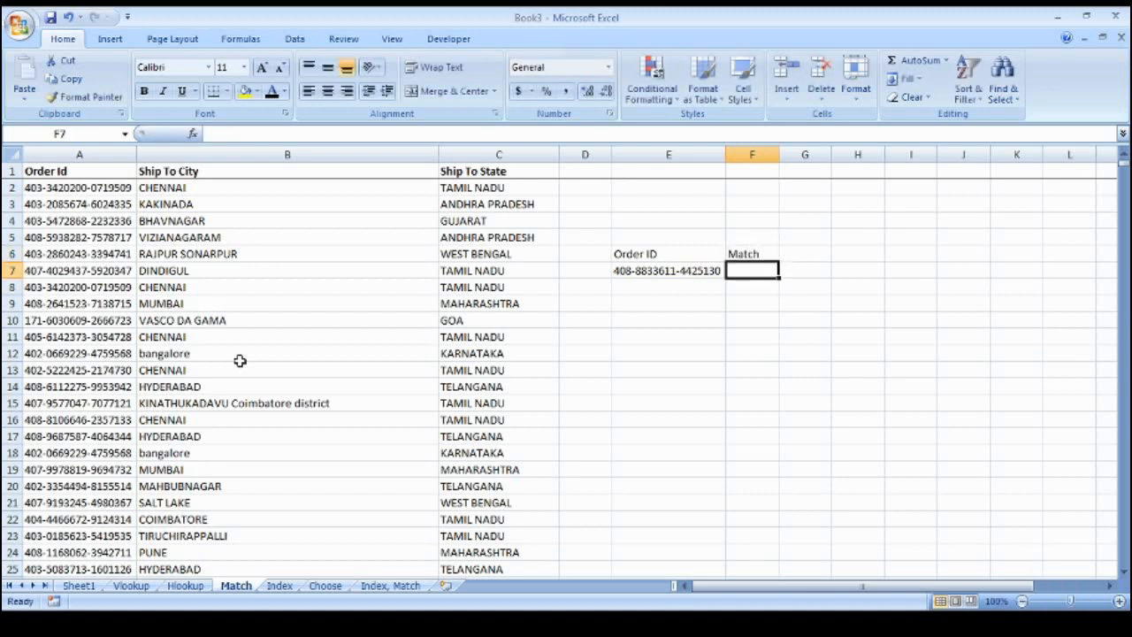
Enter =MATCH(E7,A:A,0) in F7, returning position 3757
text(=match)
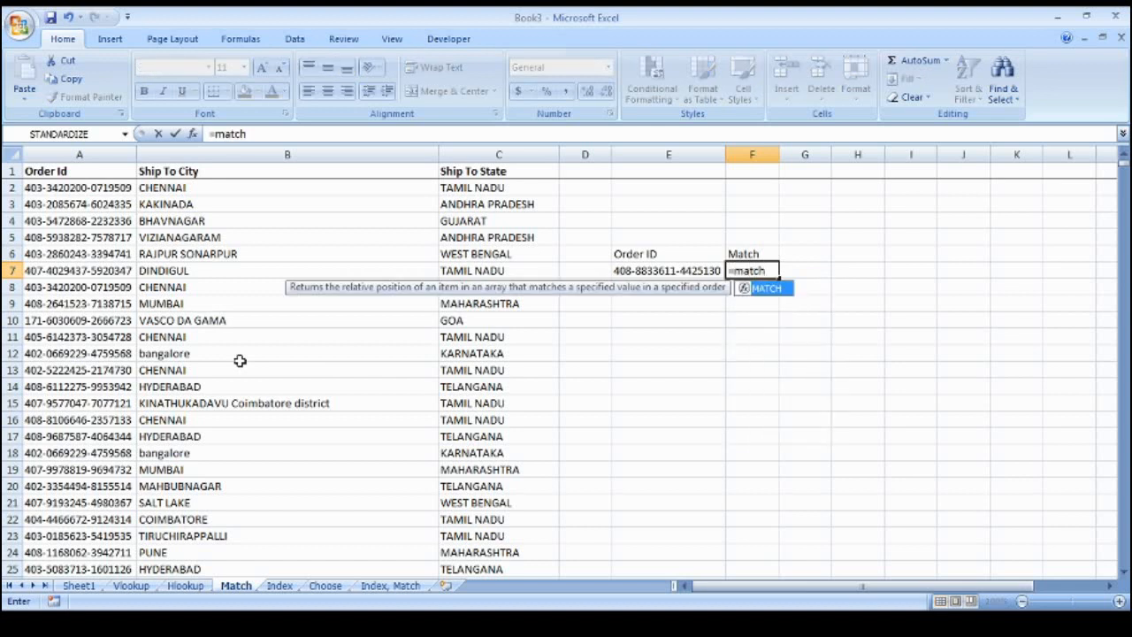
text(()
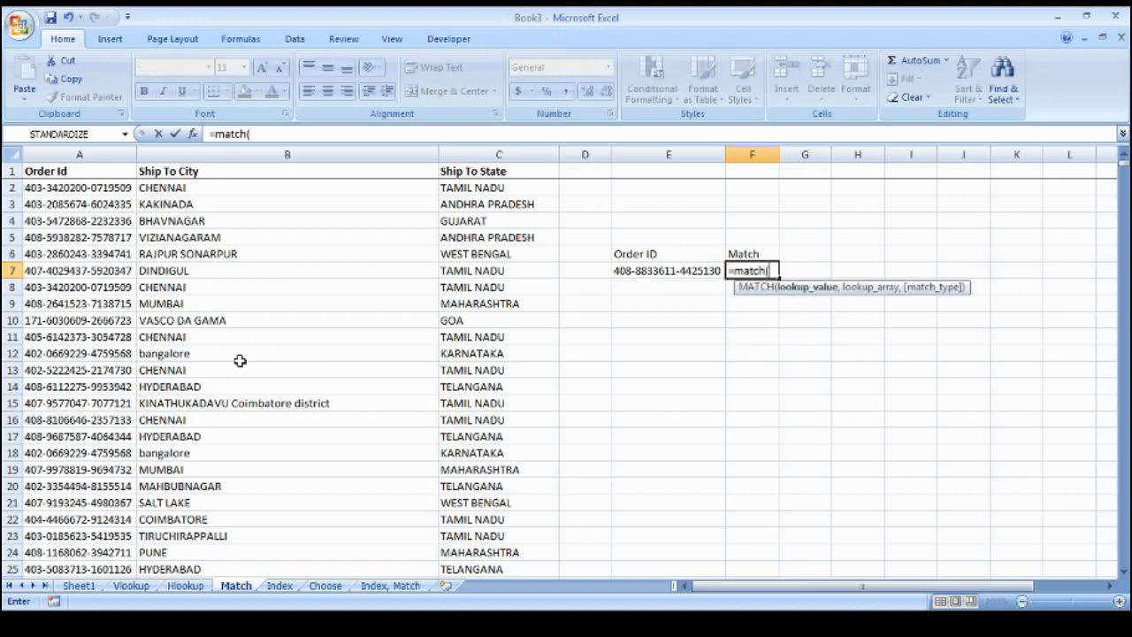
key(Left)
text(,)
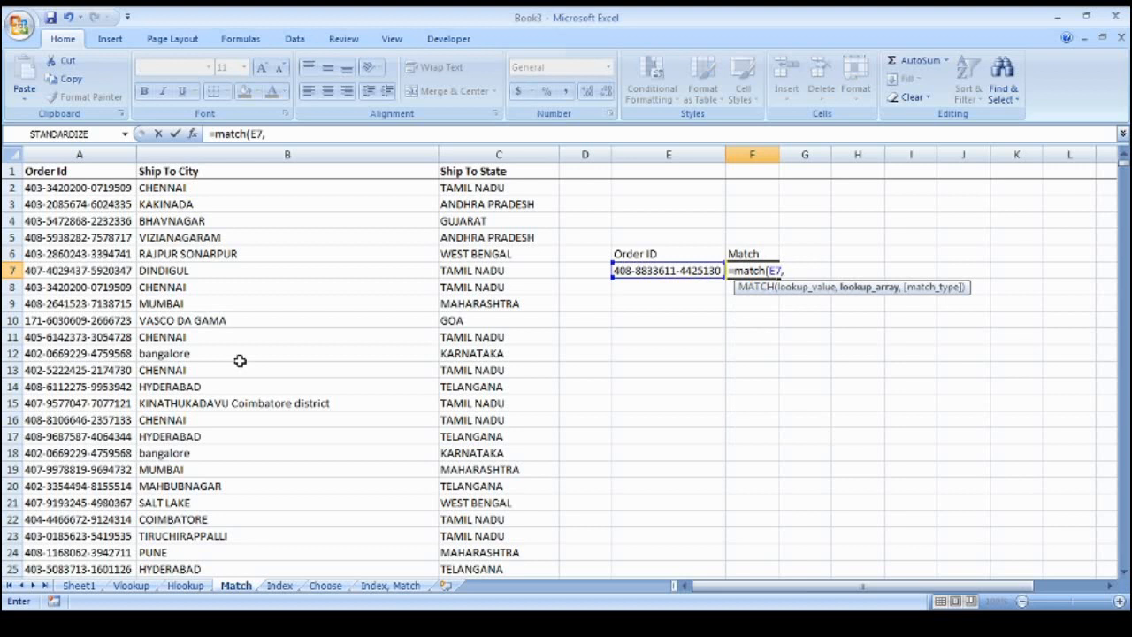
key(Left)
key(Left)
key(Left)
key(Left)
key(Left)
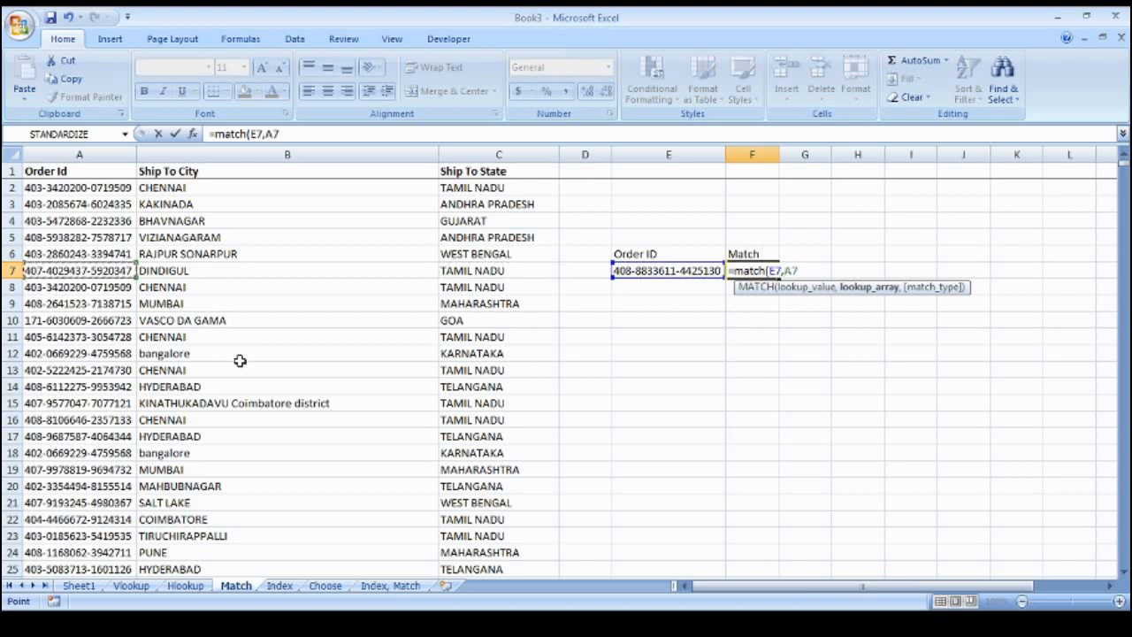
key(ctrl+space)
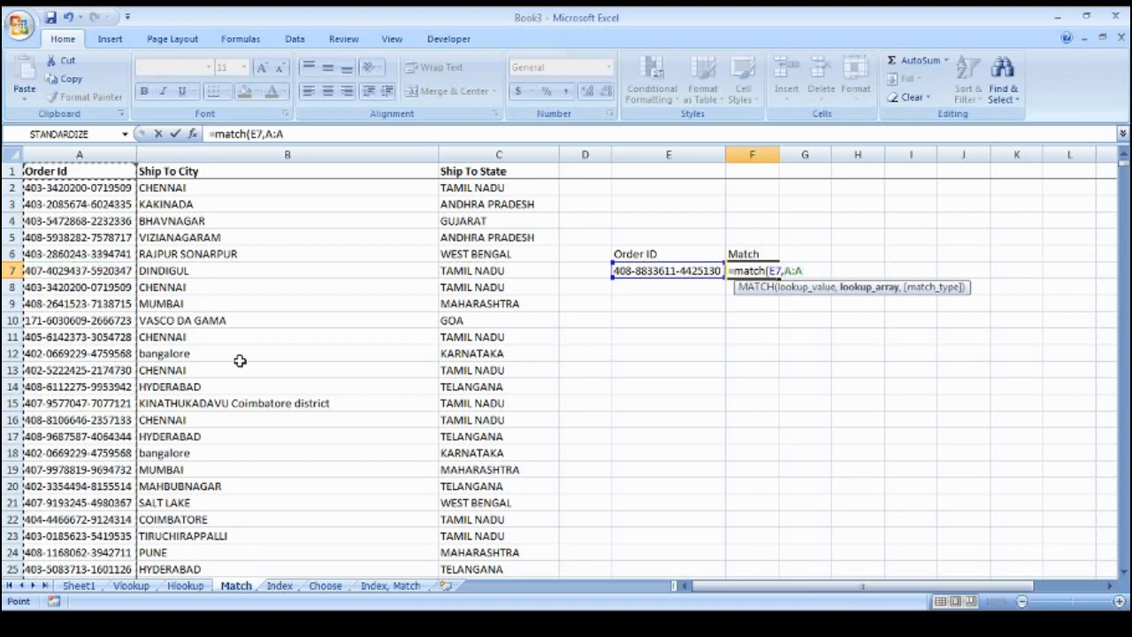
text(,0))
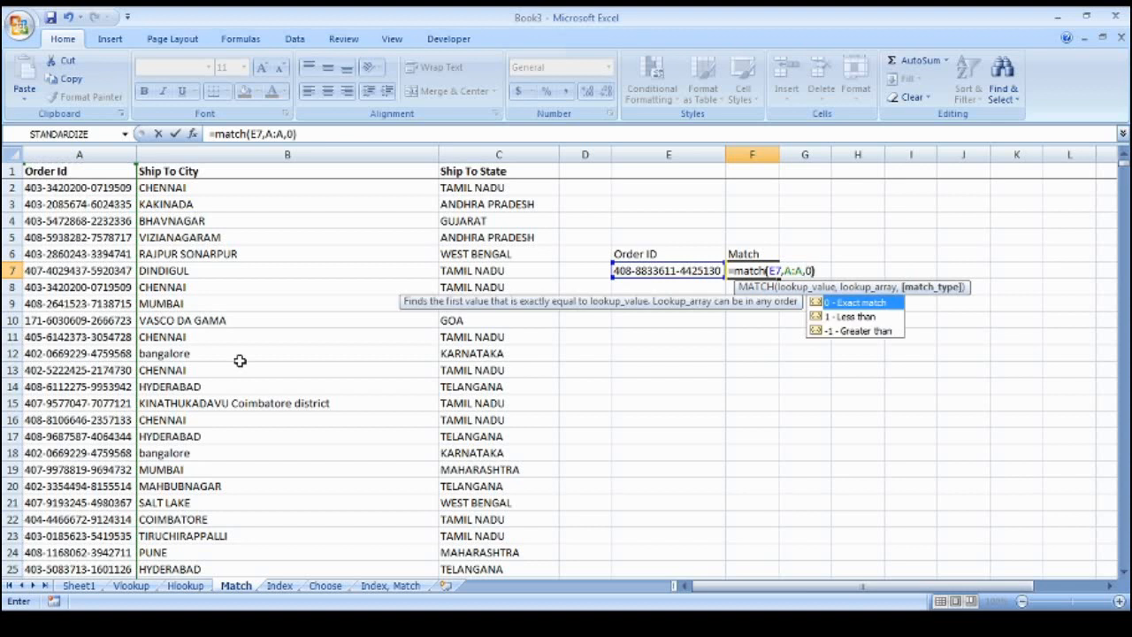
key(Return)
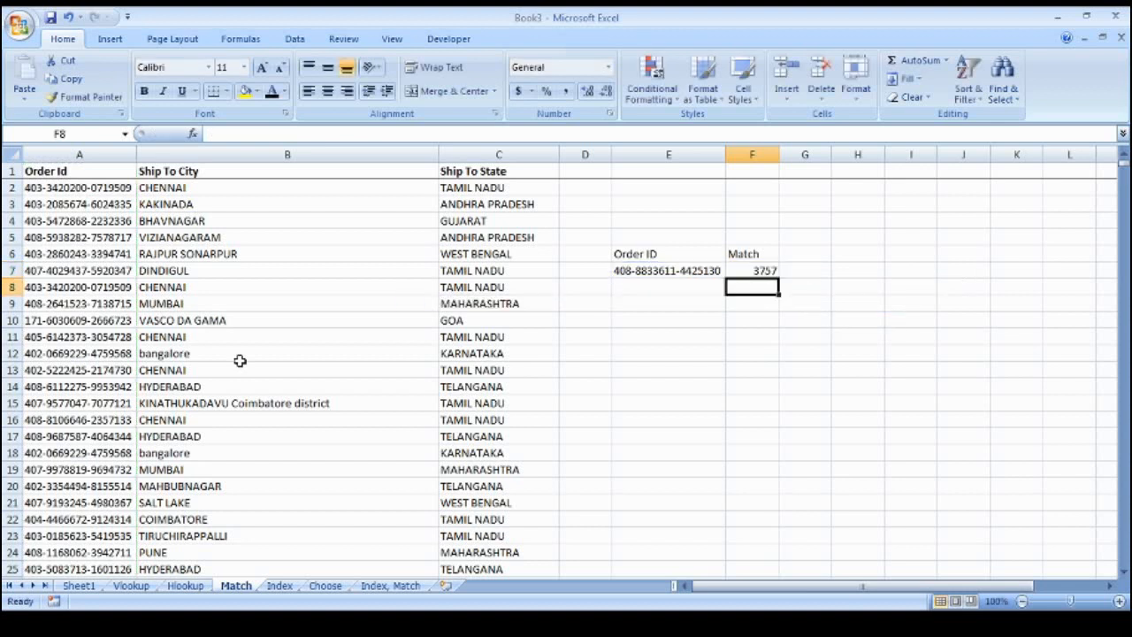
key(Up)
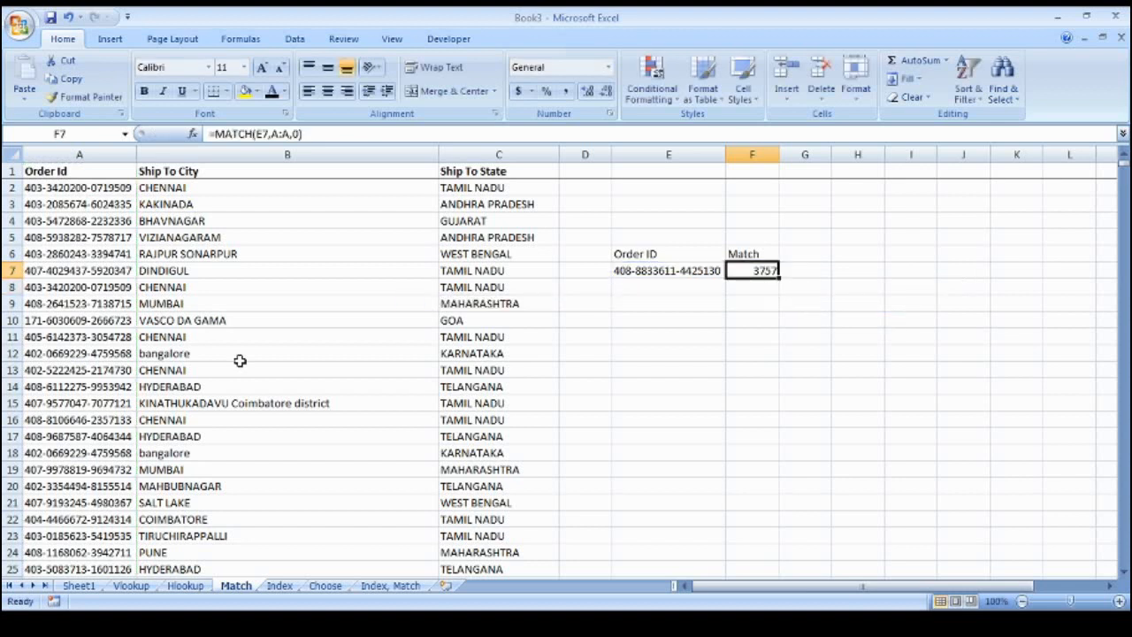
Jump to cell A3757 and copy the order ID found there
click(89, 138)
text(A3757)
key(Return)
scroll(95, 403, down, 3)
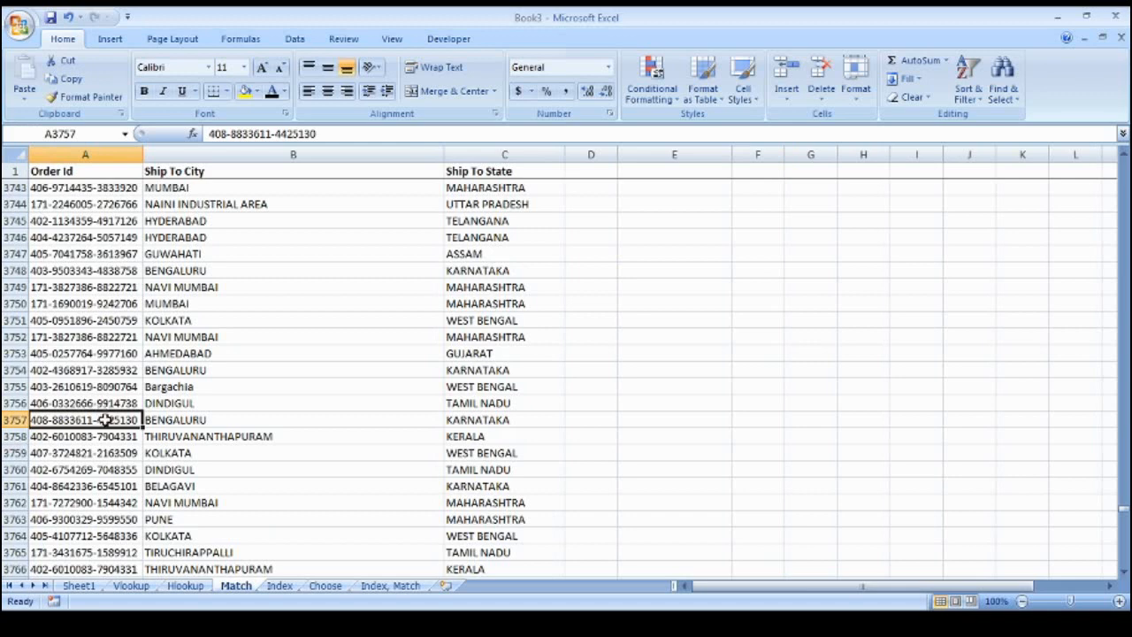
key(ctrl+c)
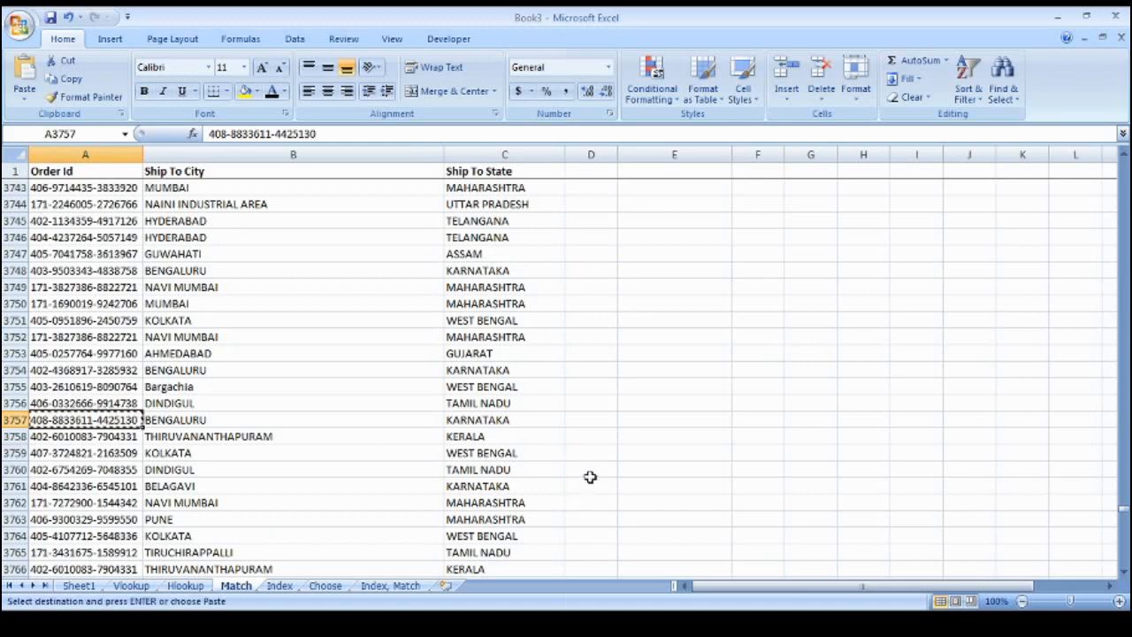
Paste the copied order ID into E9, below the lookup order ID
click(740, 447)
key(Left)
key(ctrl+Up)
key(ctrl+Up)
key(Down)
key(Down)
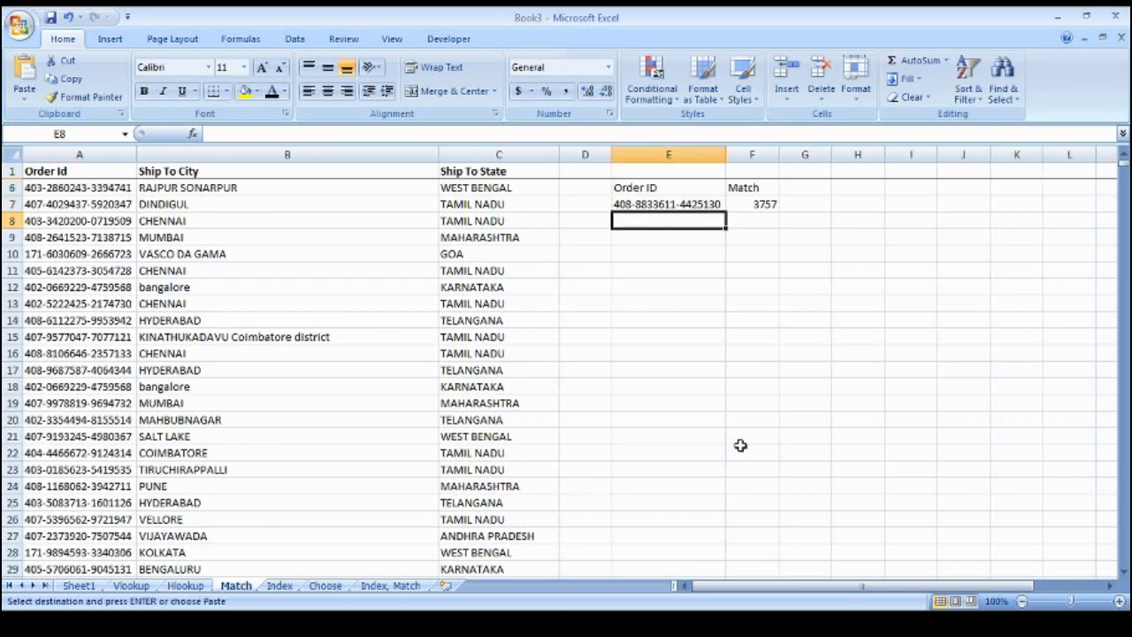
key(Down)
key(ctrl+v)
key(Escape)
Enter the comparison =E7=E9 in E12 to confirm it returns TRUE
key(Down)
key(Down)
key(Down)
text(=)
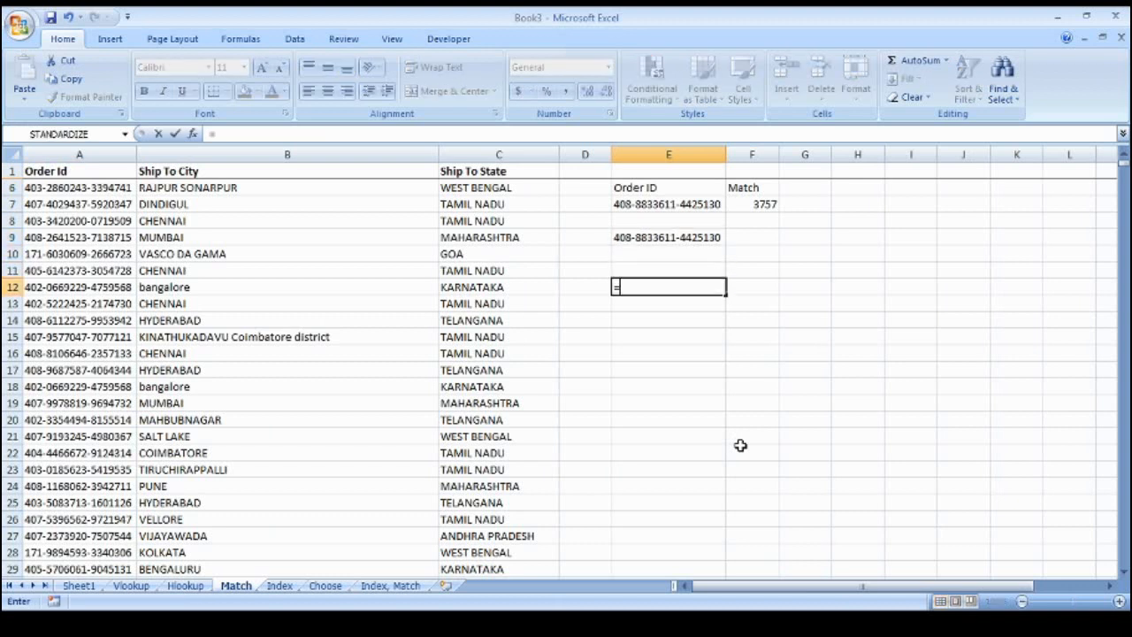
key(Up)
key(Up)
key(Up)
key(Up)
key(Up)
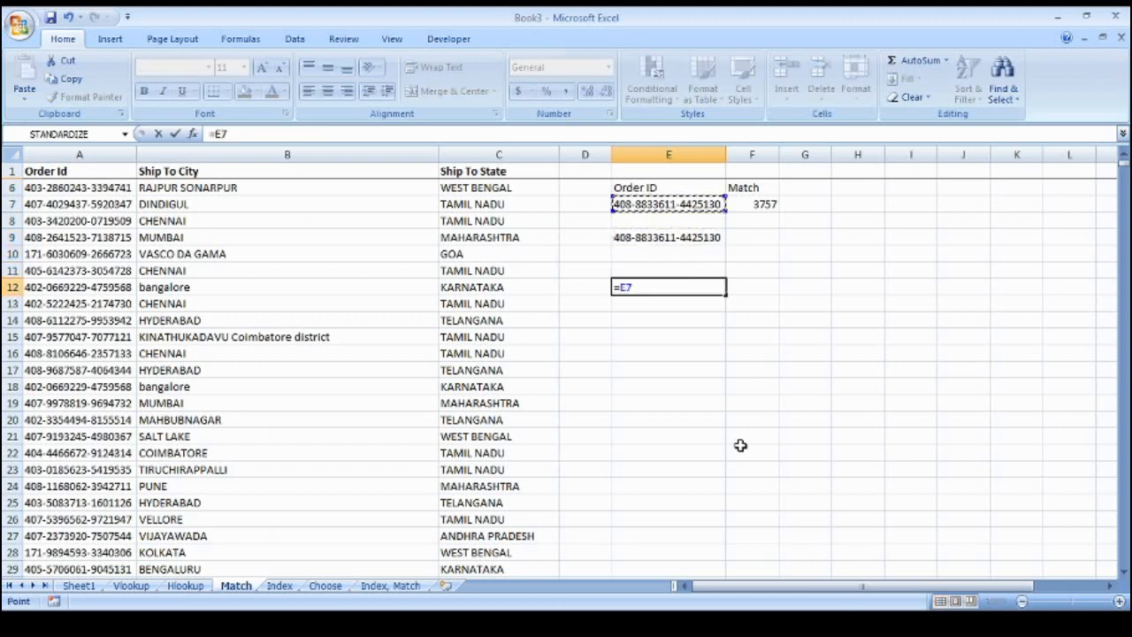
text(=)
key(Up)
key(Up)
key(Up)
key(Return)
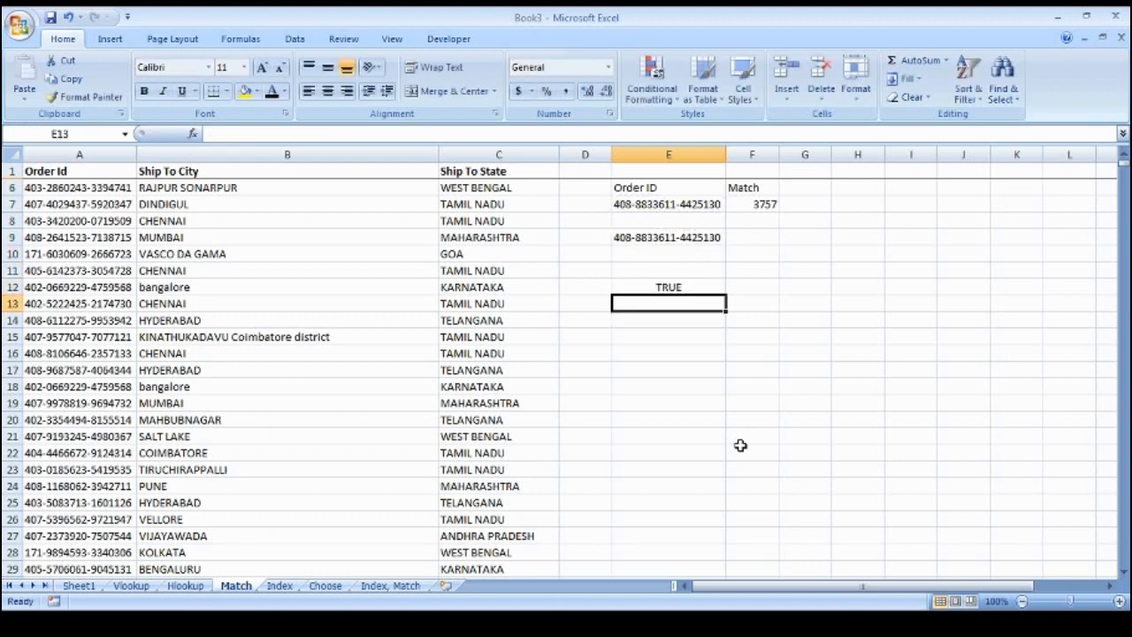
key(Up)
Clear the temporary comparison formula in E12 and the pasted ID in E9
key(F2)
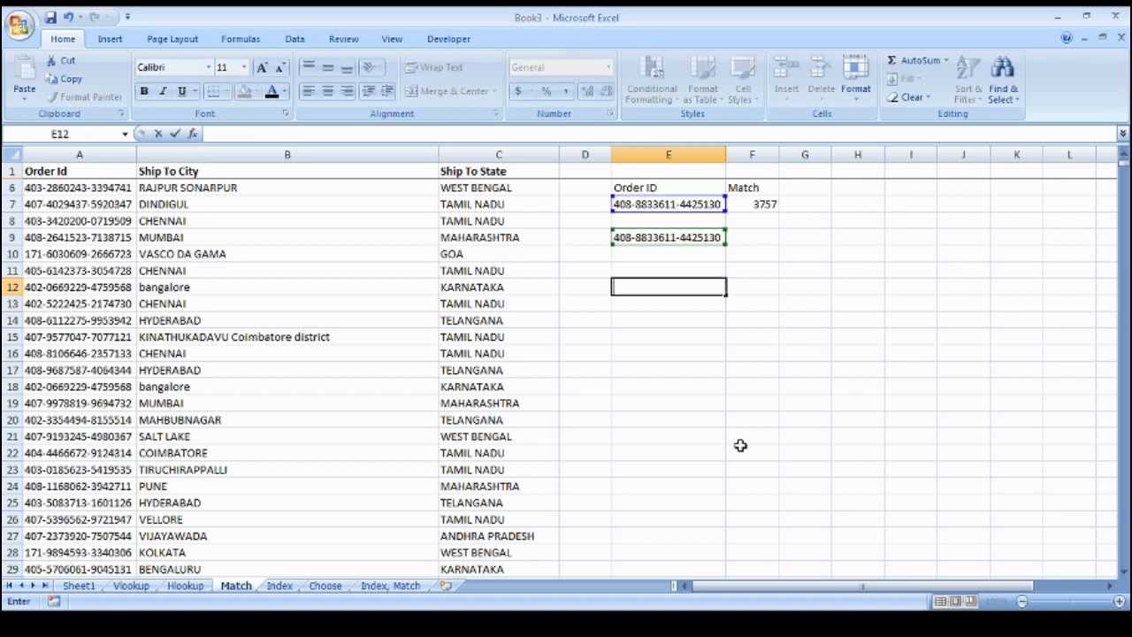
key(Escape)
key(Up)
key(Up)
key(Up)
key(Delete)
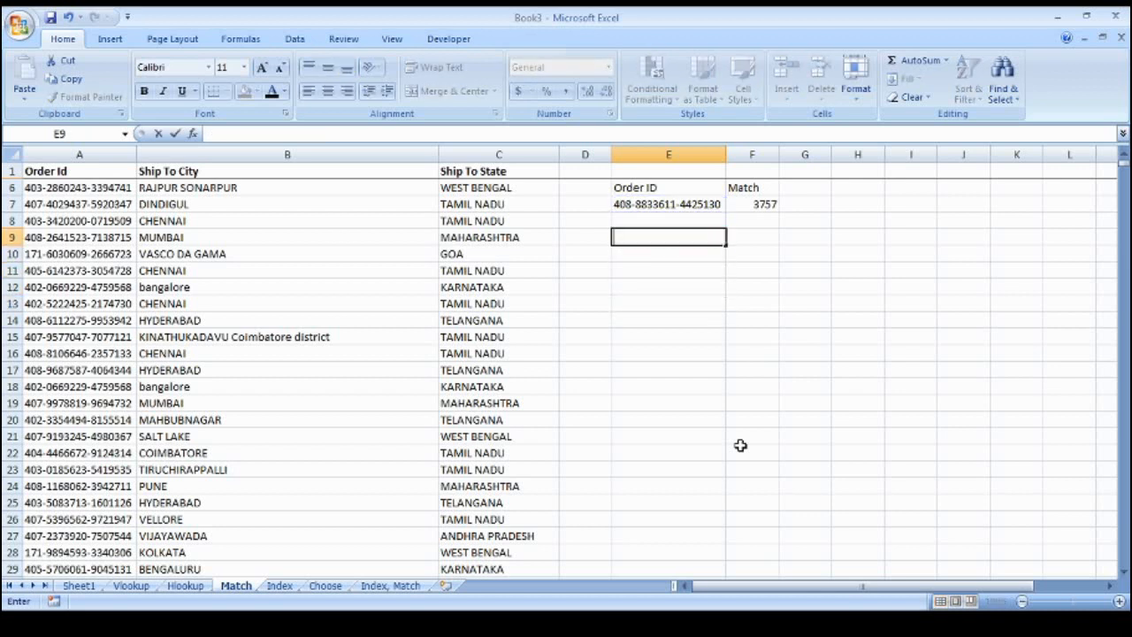
key(Down)
key(Up)
key(Up)
key(Up)
scroll(740, 445, up, 2)
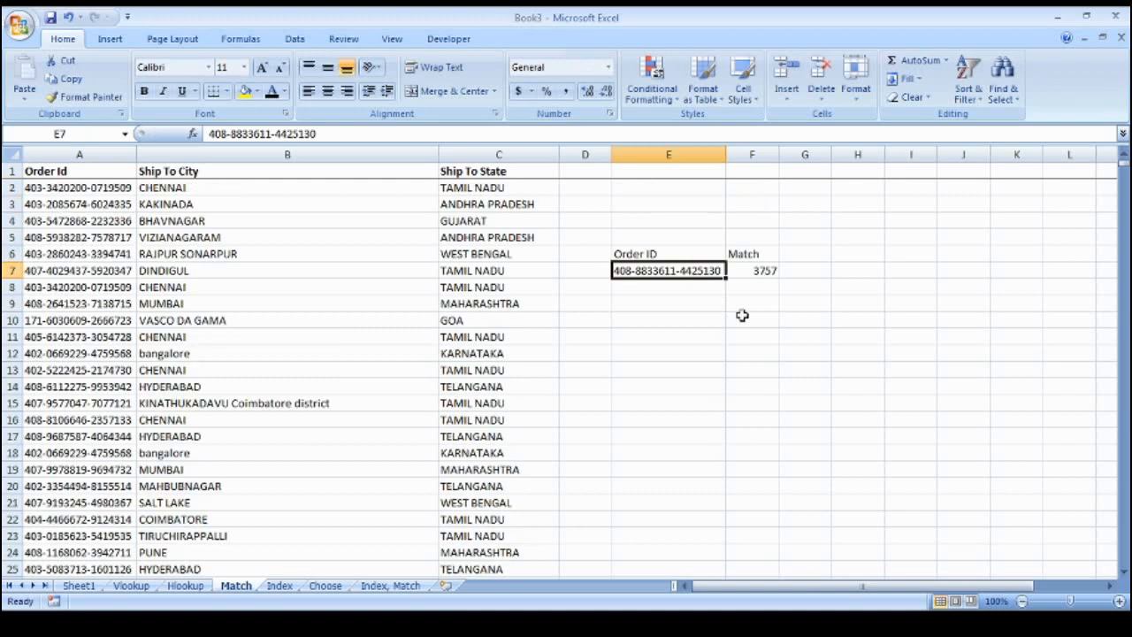
Review the =MATCH(E7,A:A,0) formula in F7 returning 3757 and its Order ID and Match headings
click(765, 270)
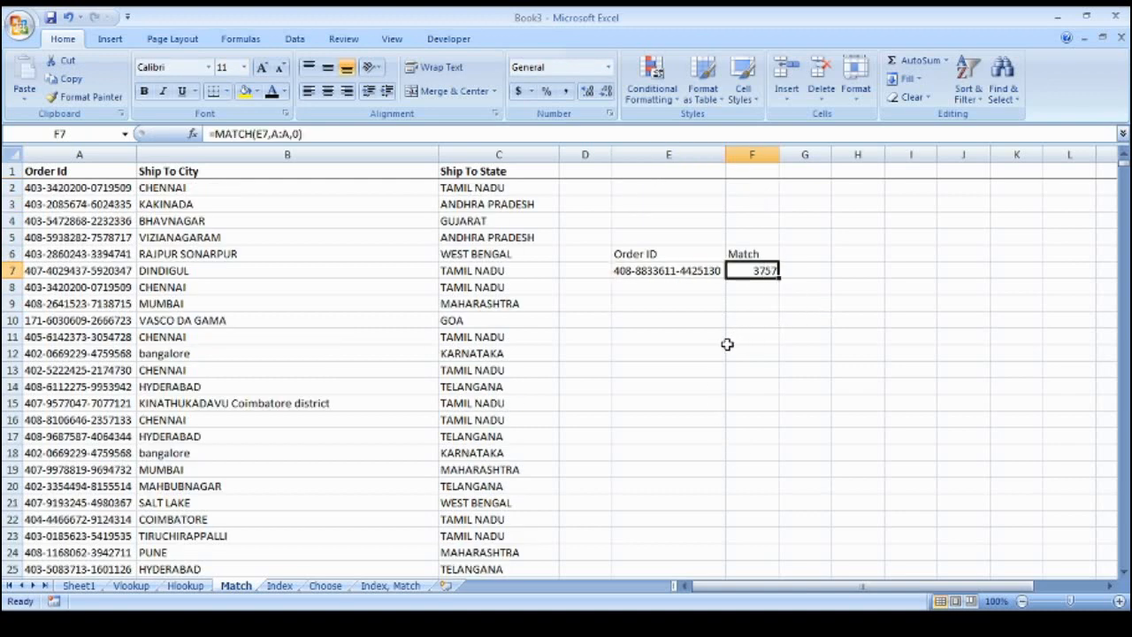
click(681, 255)
drag(682, 255, 740, 253)
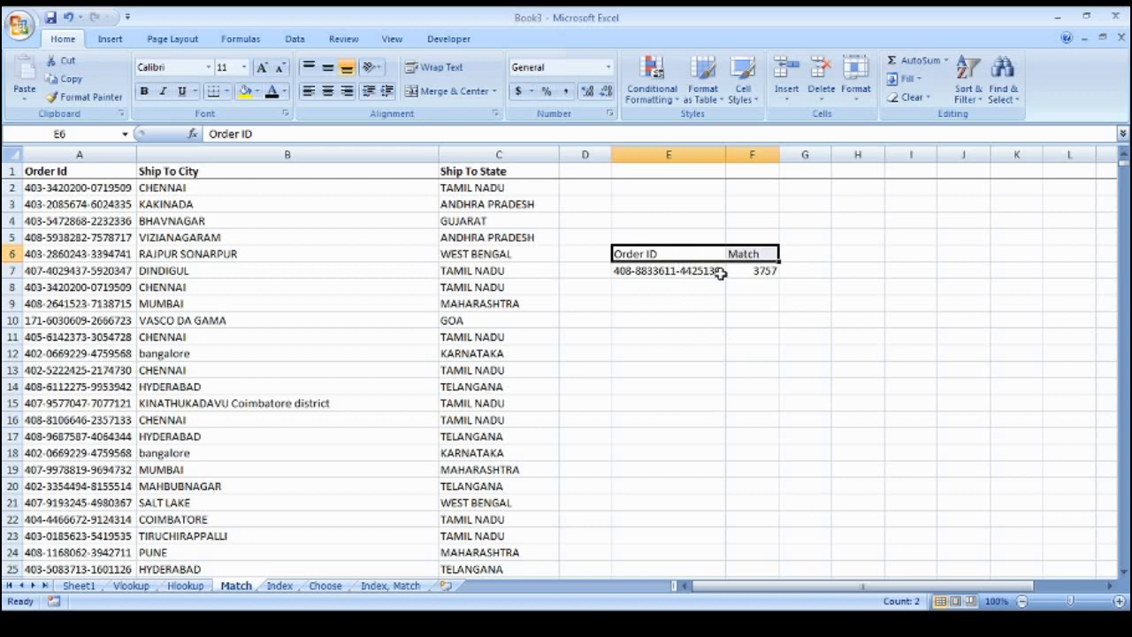
click(714, 274)
key(Up)
key(Down)
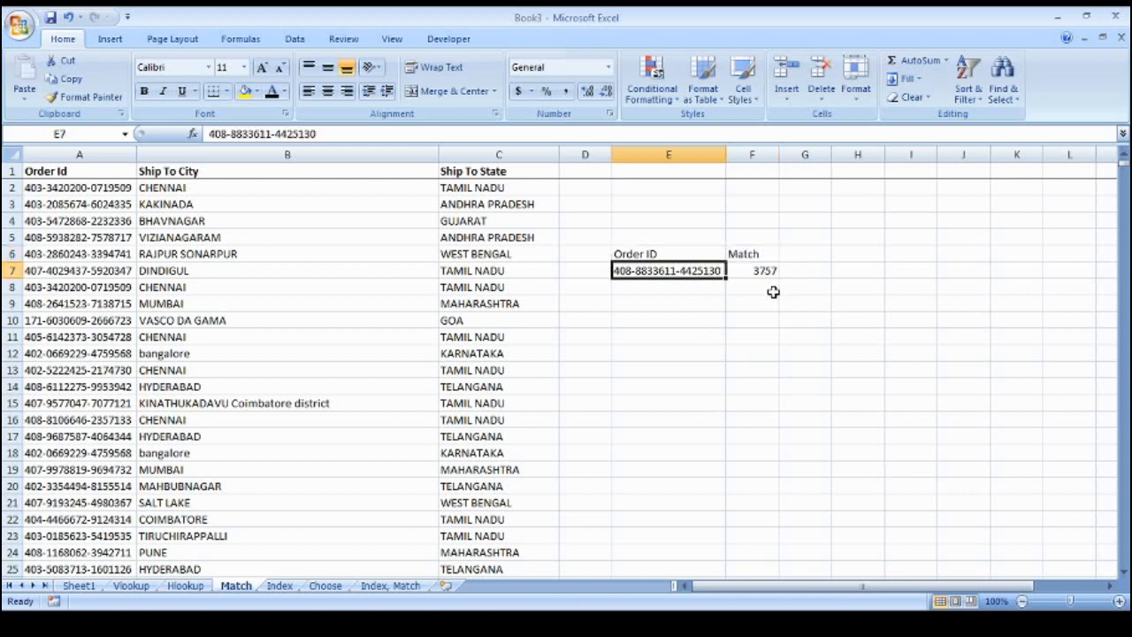
key(Right)
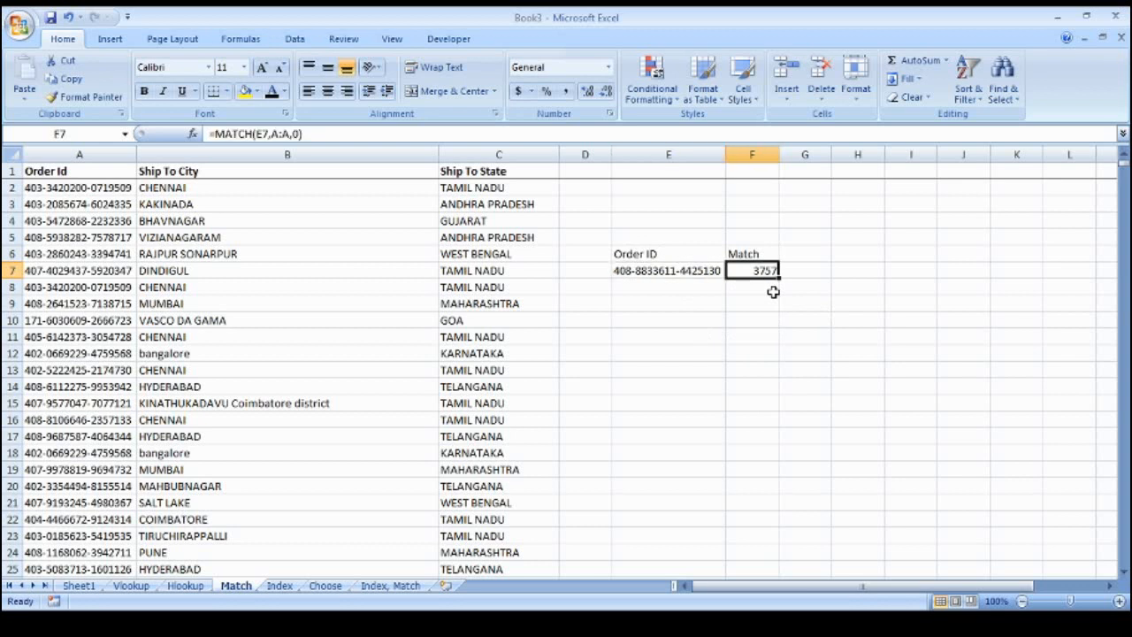
key(Left)
key(Up)
key(Right)
key(Down)
key(Up)
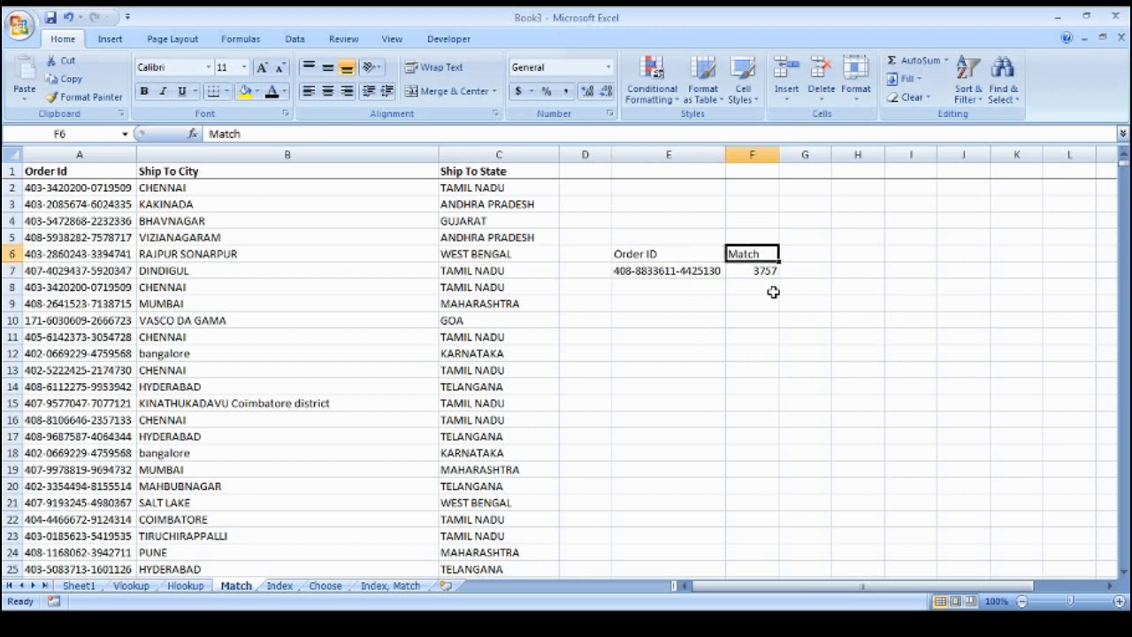
On the Index sheet, delete the old TAMIL NADU result in E5
key(ctrl+Page_Down)
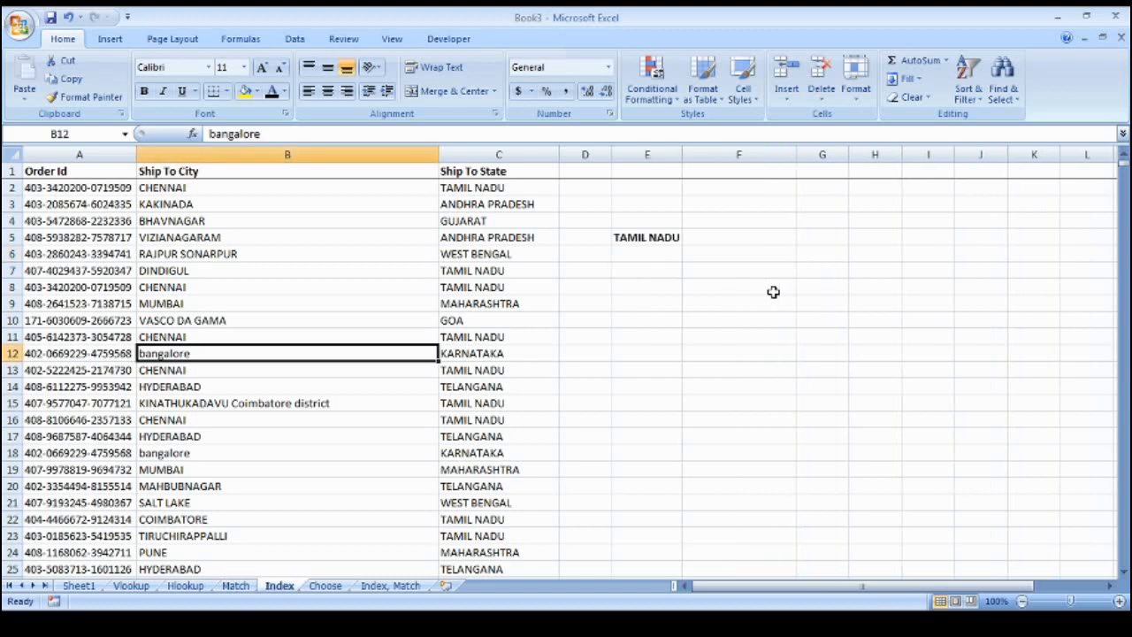
key(Up)
key(Right)
key(Right)
key(Up)
key(Up)
key(Up)
key(Right)
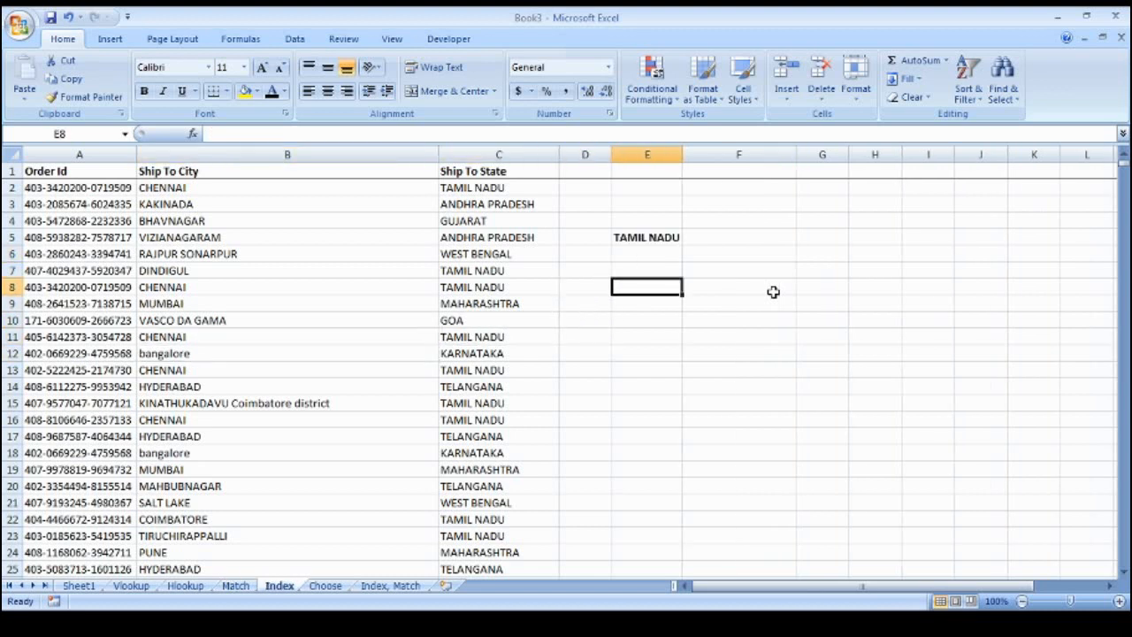
key(Up)
key(Up)
key(Up)
key(Delete)
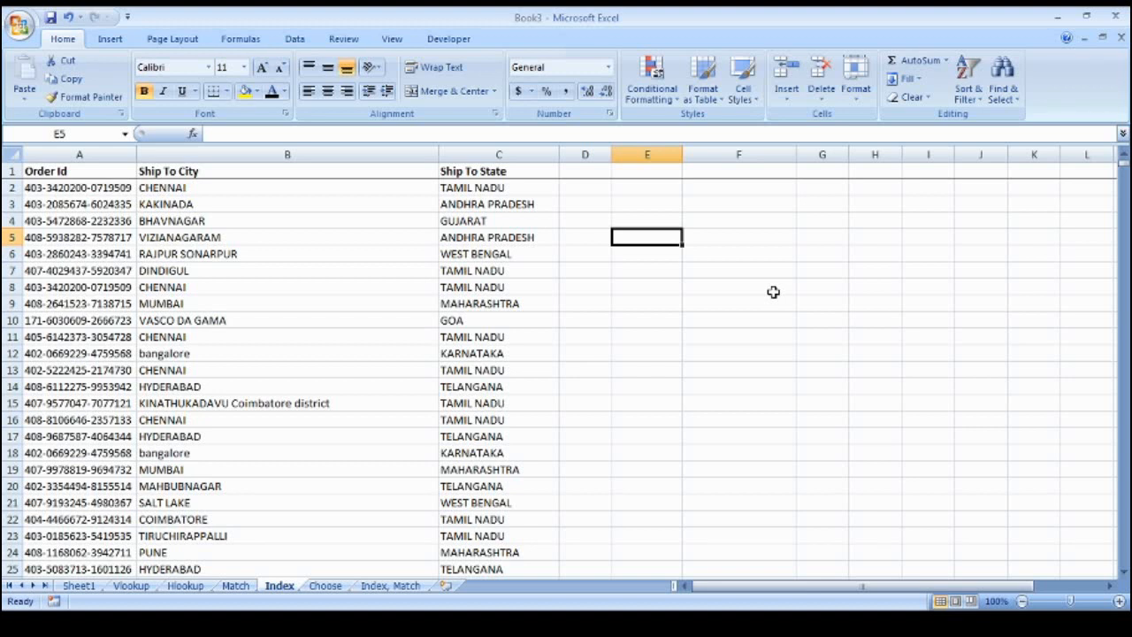
Enter =INDEX(A1:C4337,10,3) in F5, returning the state GOA
key(Right)
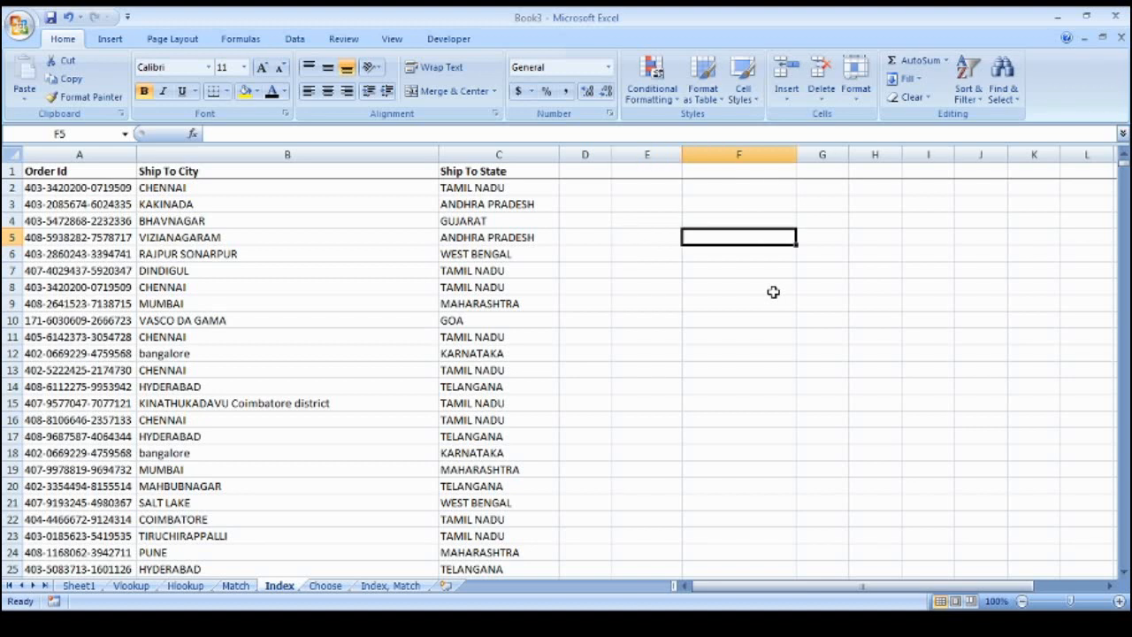
text(=in)
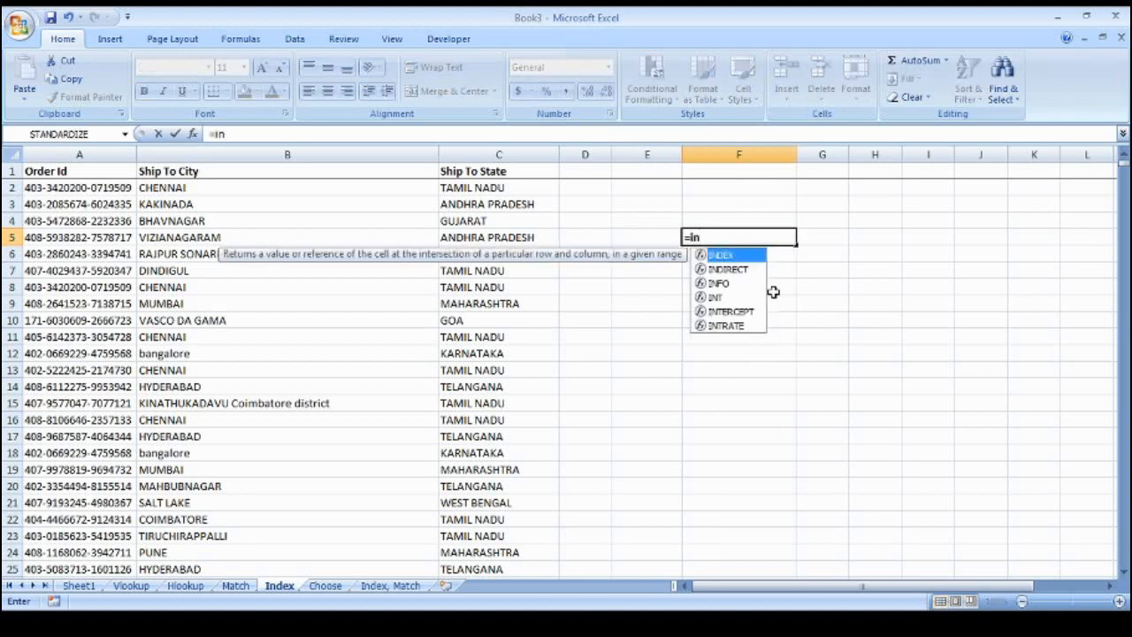
text(dex)
key(Tab)
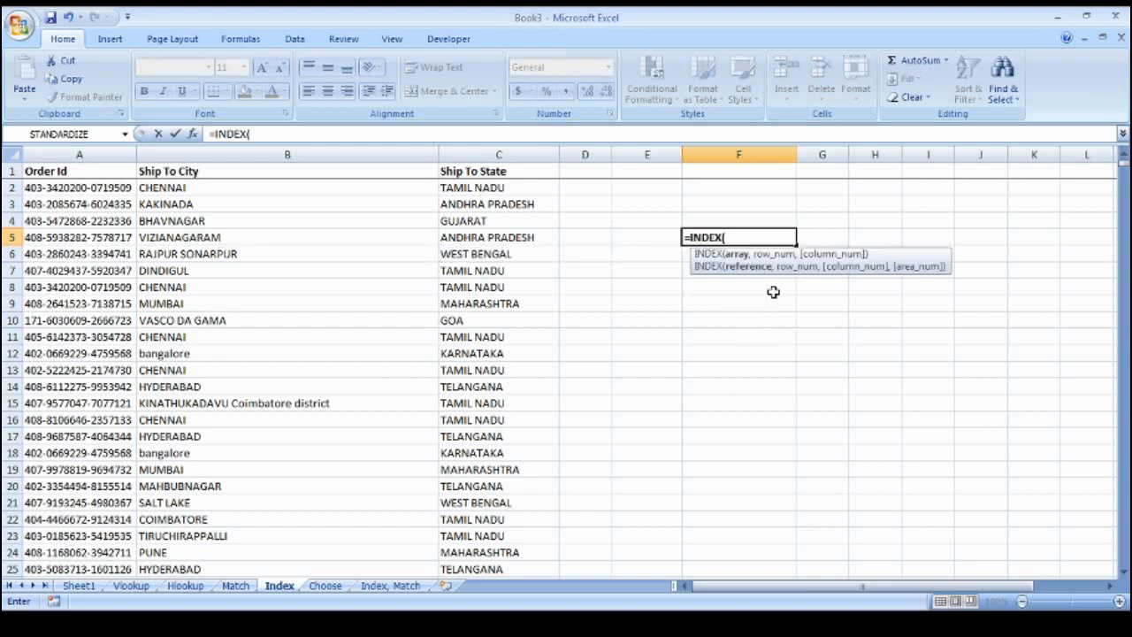
key(Left)
key(Left)
key(Left)
key(Left)
key(Left)
key(Up)
key(Up)
key(Up)
key(Up)
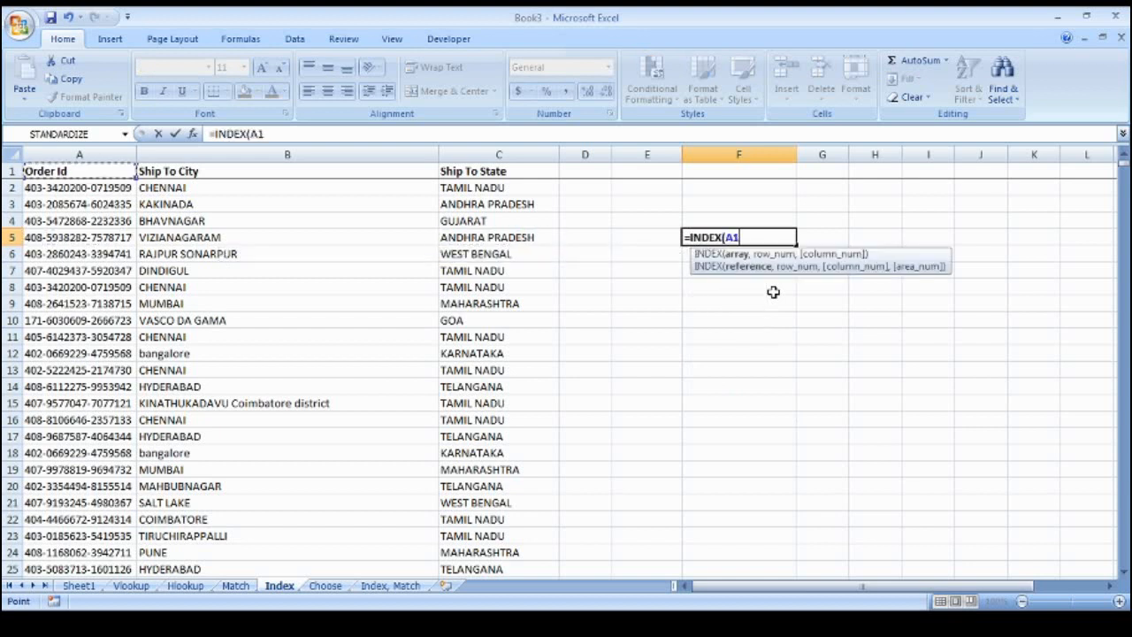
key(shift+Right)
key(shift+Right)
key(ctrl+shift+Down)
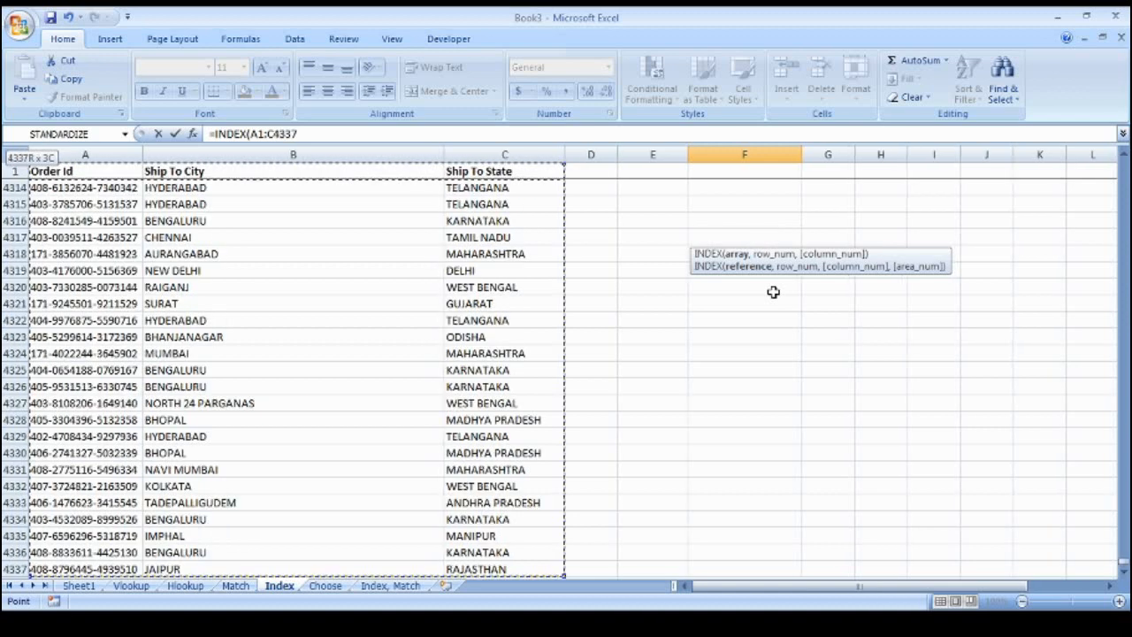
text(,)
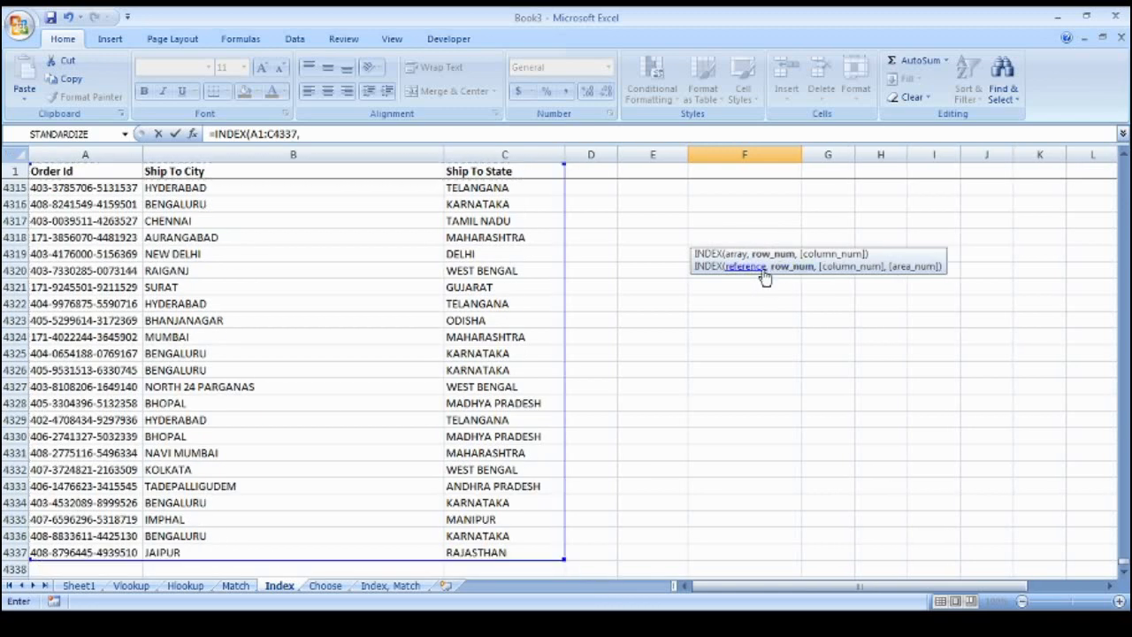
text(10,3)
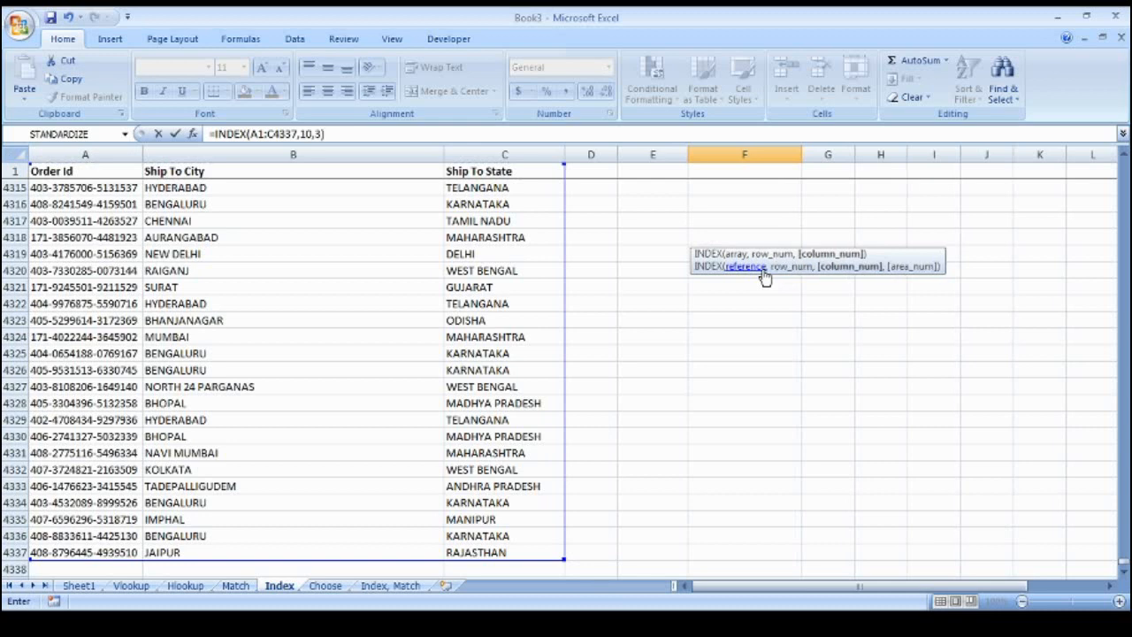
key(Escape)
key(Up)
key(Up)
key(Up)
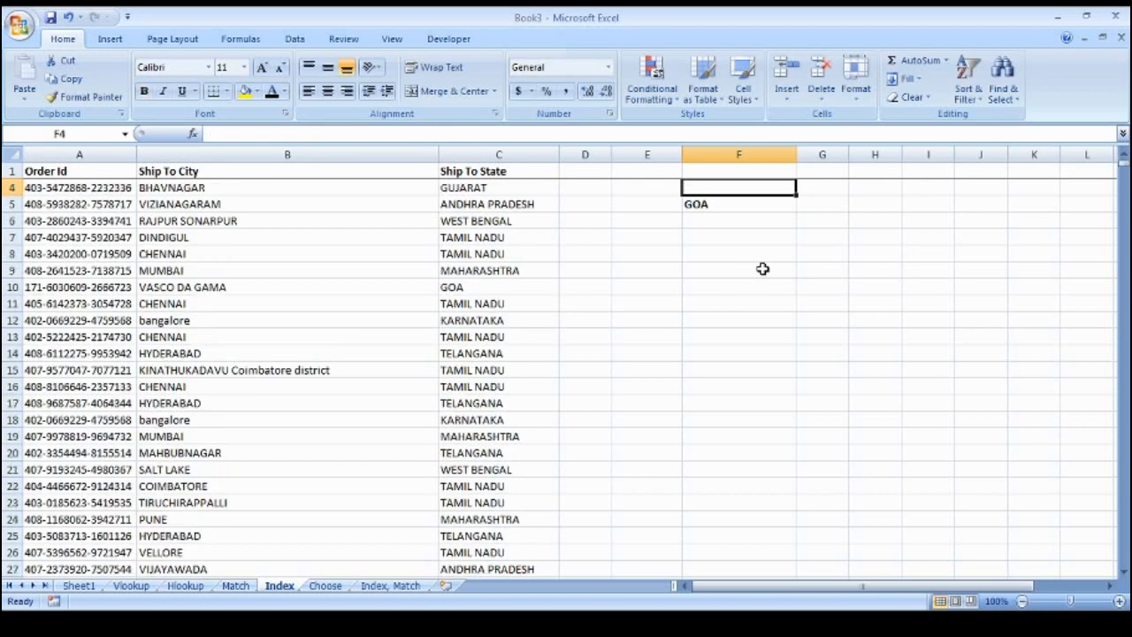
key(Left)
key(Left)
key(Left)
key(Left)
key(Left)
key(Down)
key(Down)
key(Down)
key(Down)
key(Down)
key(Down)
key(Down)
key(Down)
key(Down)
key(Down)
key(Down)
key(Down)
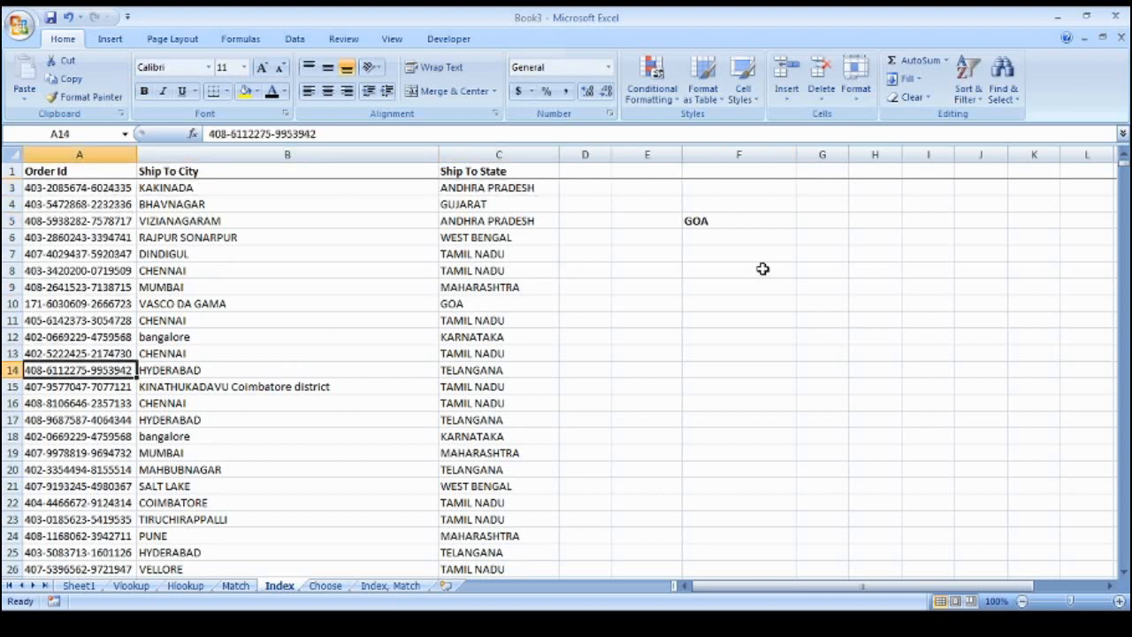
key(Up)
key(Up)
key(Up)
key(Up)
key(Up)
key(Right)
key(Right)
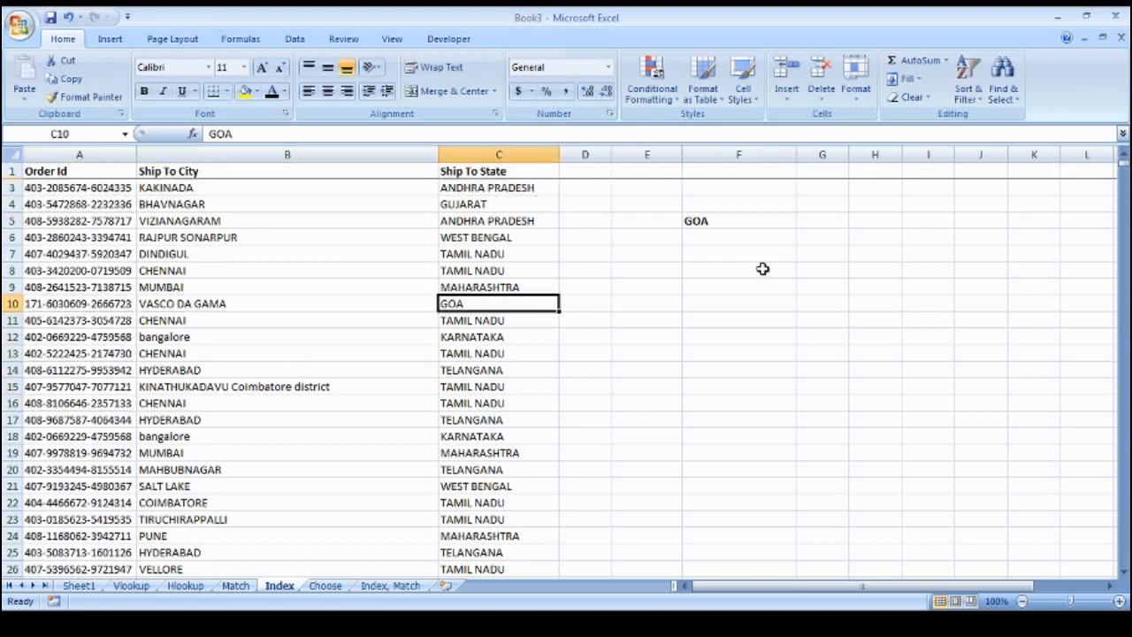
click(715, 227)
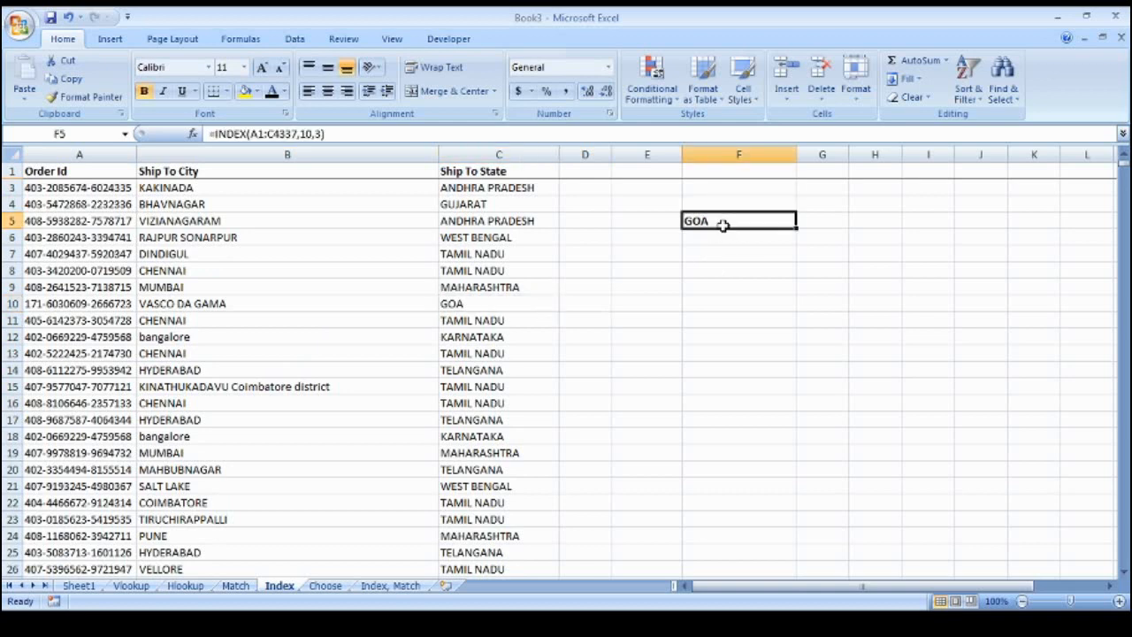
scroll(731, 225, up, 1)
click(76, 164)
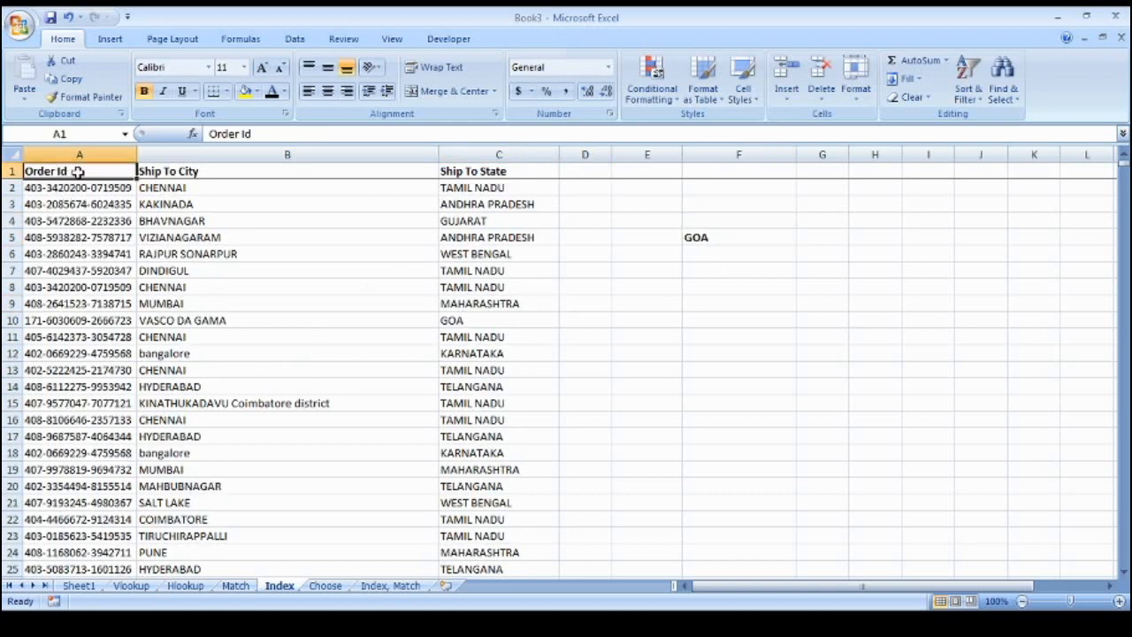
drag(76, 165, 482, 354)
click(487, 347)
click(728, 239)
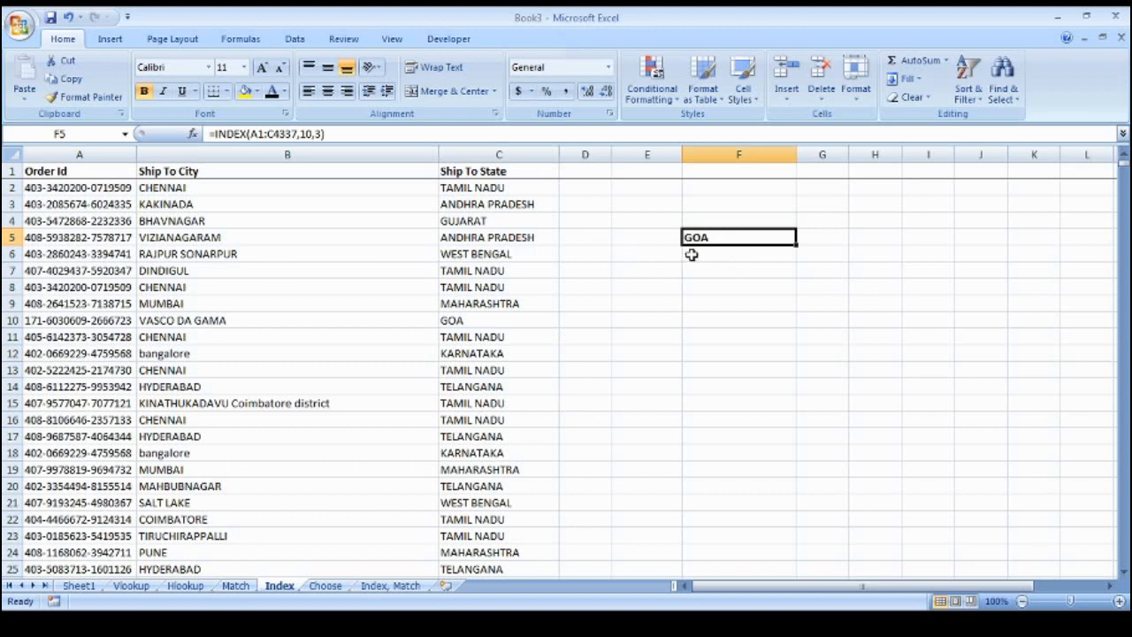
Move from the Index sheet to the next sheet, the empty Choose sheet, with Ctrl+Page Down
key(ctrl+Page_Down)
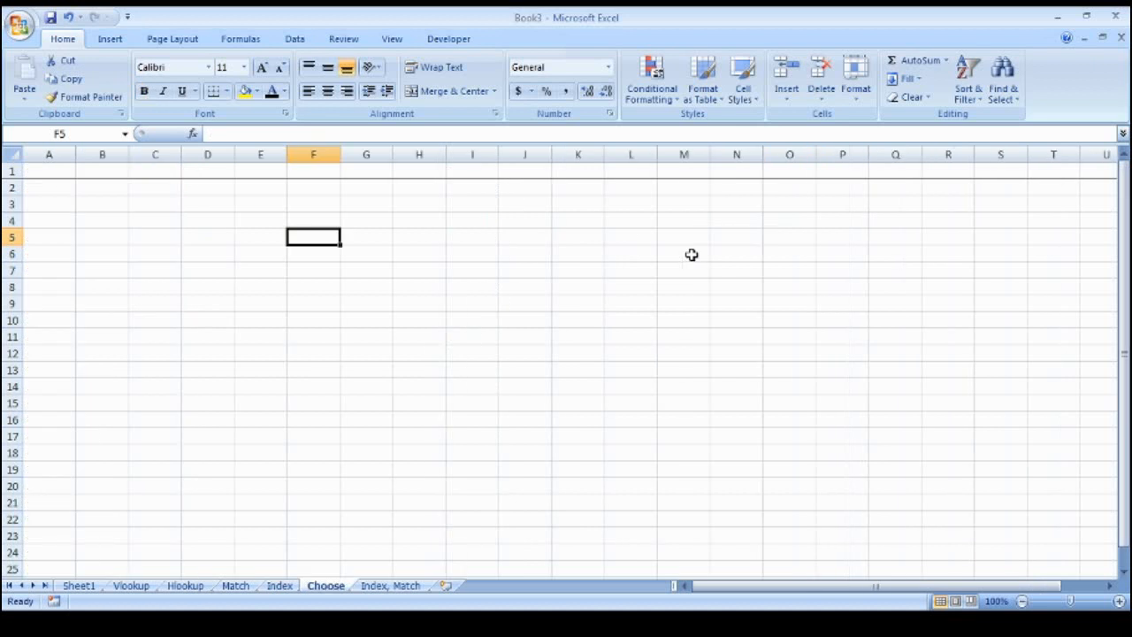
key(ctrl+Up)
key(Down)
key(Down)
key(Down)
key(Down)
text(=choose()
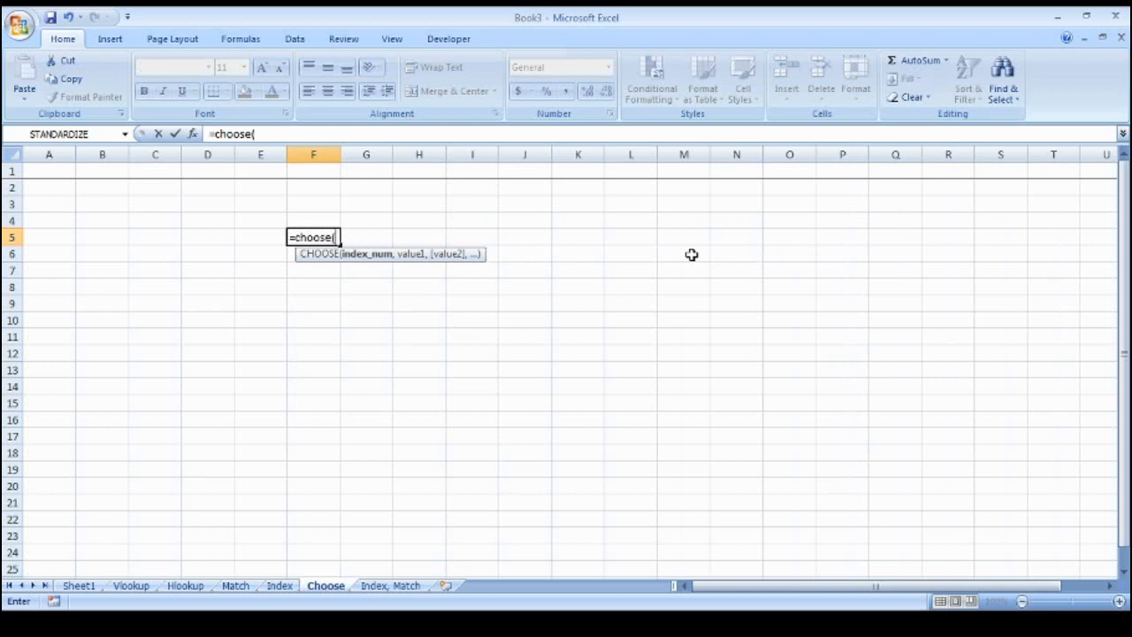
text(2, )
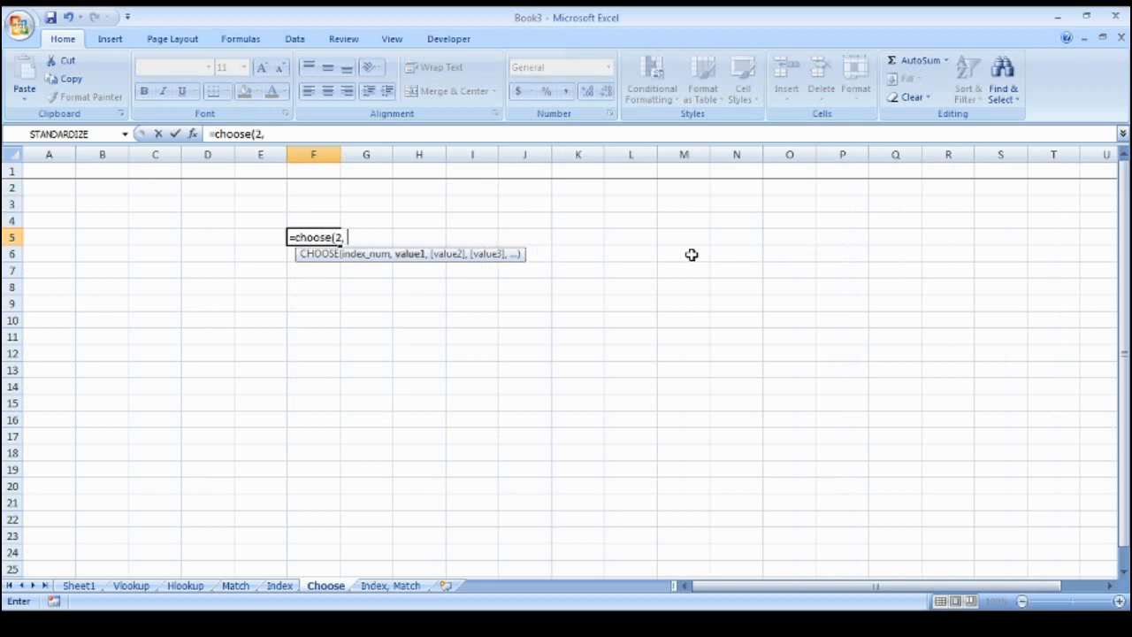
text("A", "B)
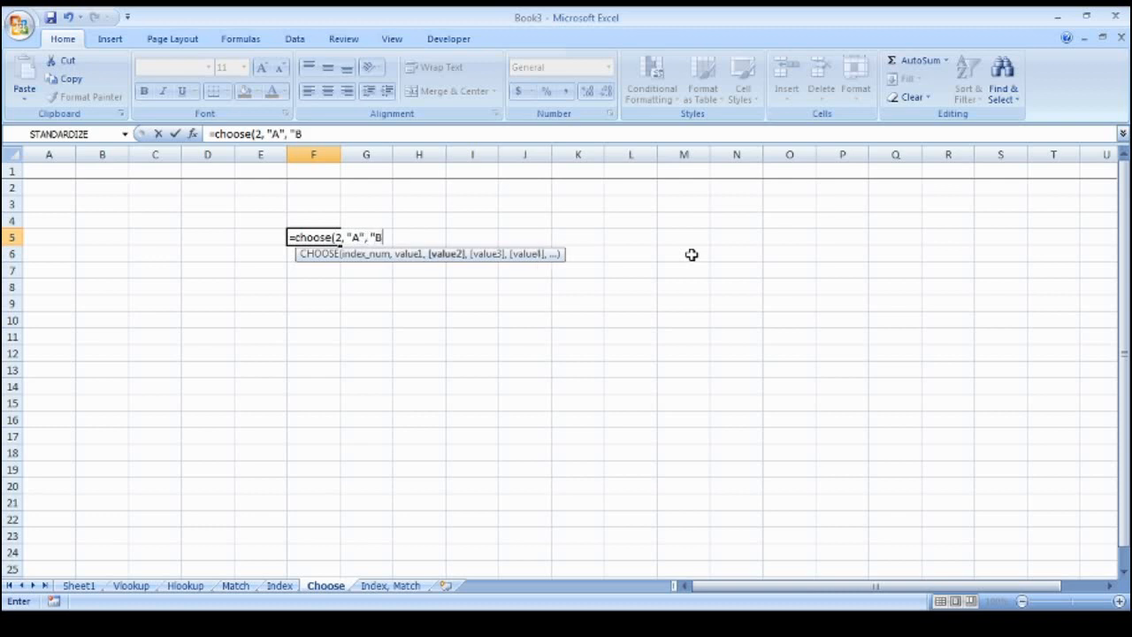
text(", "C)
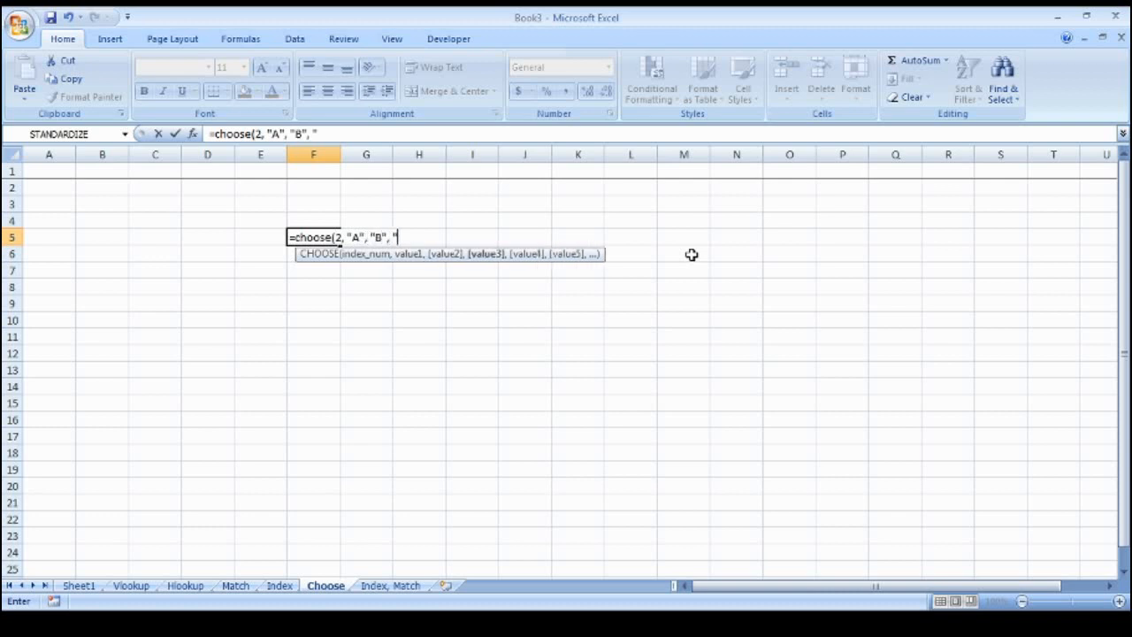
text("))
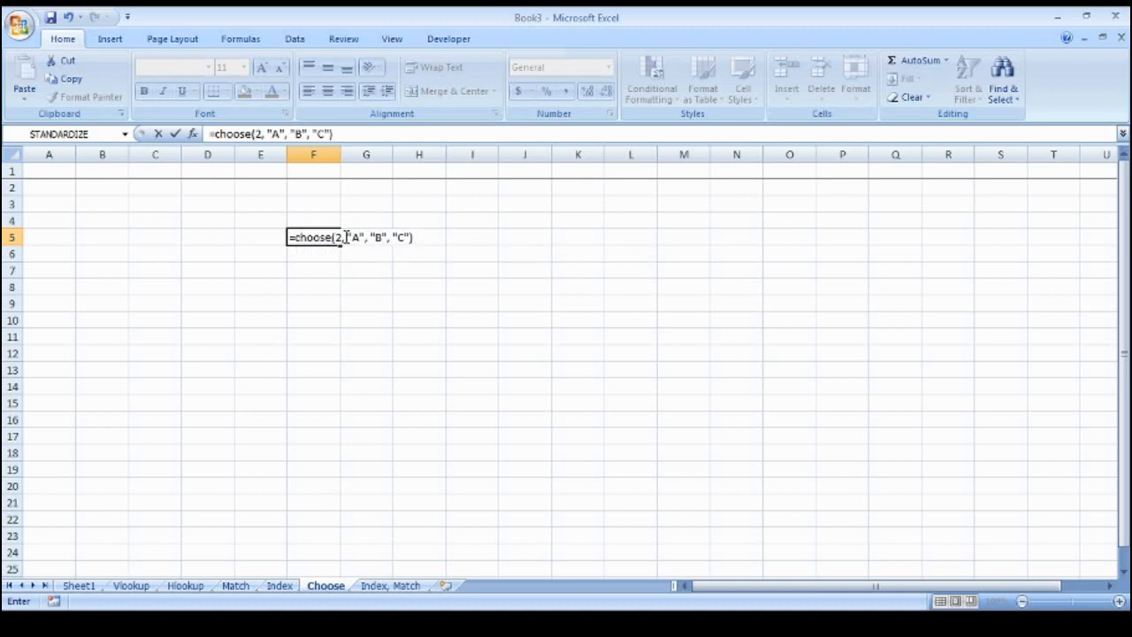
drag(345, 238, 414, 239)
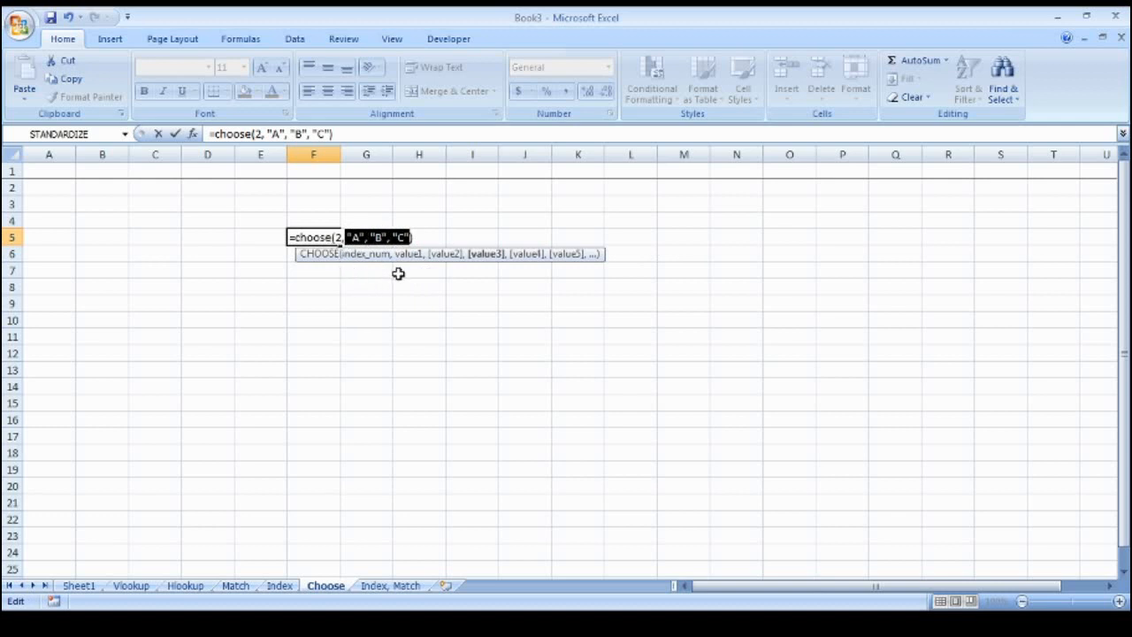
key(ctrl+Return)
key(Right)
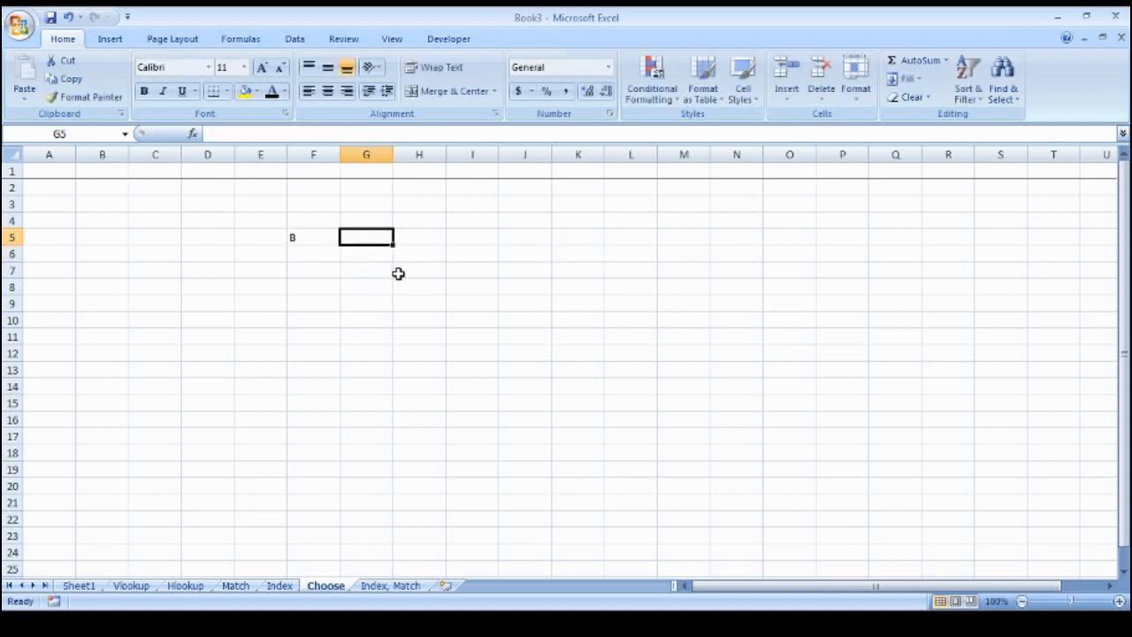
key(Right)
key(Right)
key(Right)
key(Up)
key(Left)
key(Left)
key(Left)
key(Left)
key(Down)
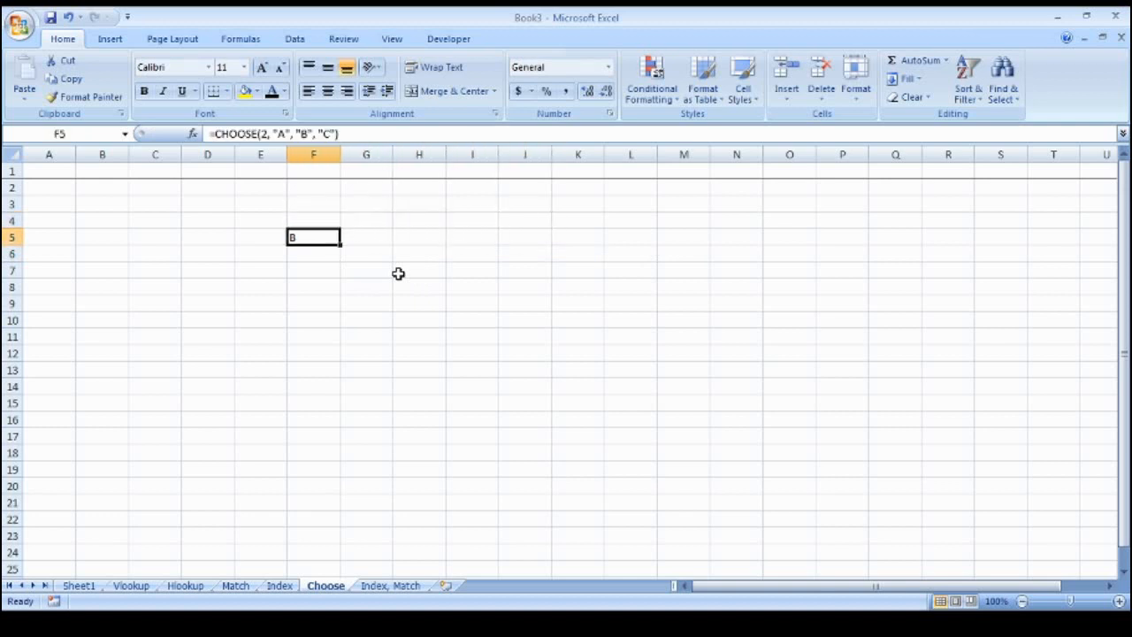
key(Delete)
key(Up)
key(Up)
key(Right)
key(Down)
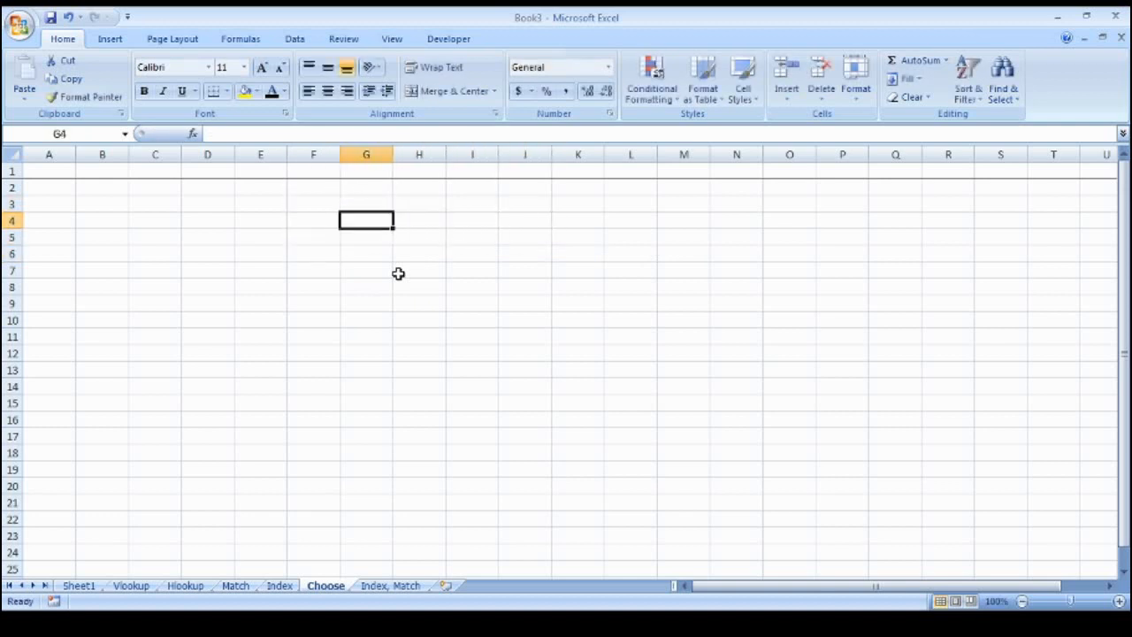
Enter the index numbers 1, 2 and 3 in G4, H4 and I4
text(1)
key(Return)
key(Up)
key(Right)
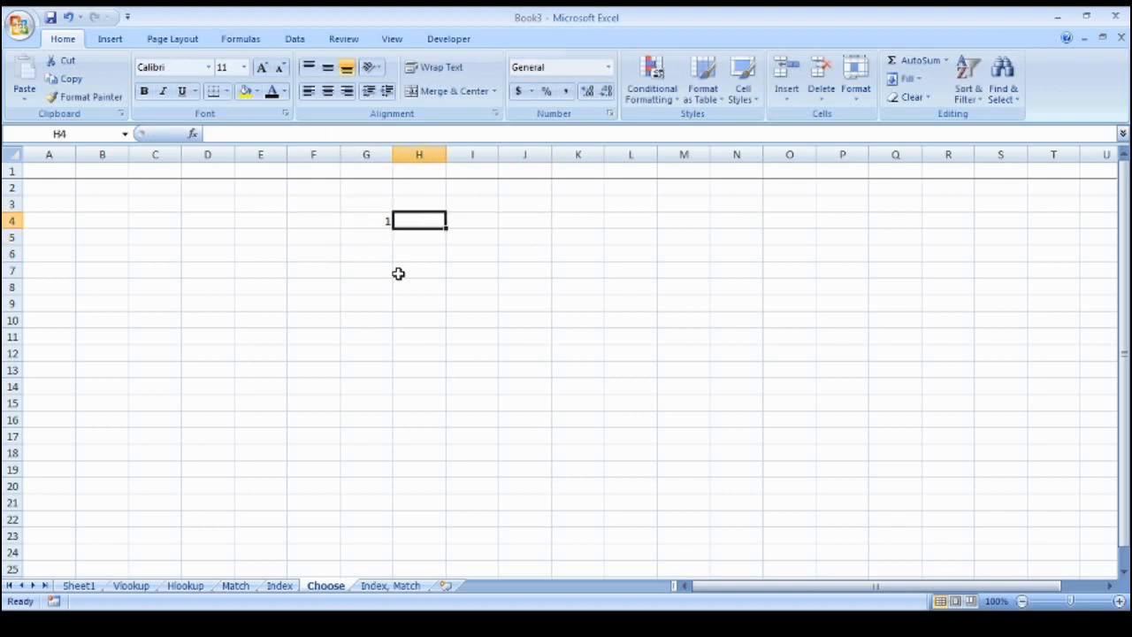
key(Left)
key(Right)
text(2)
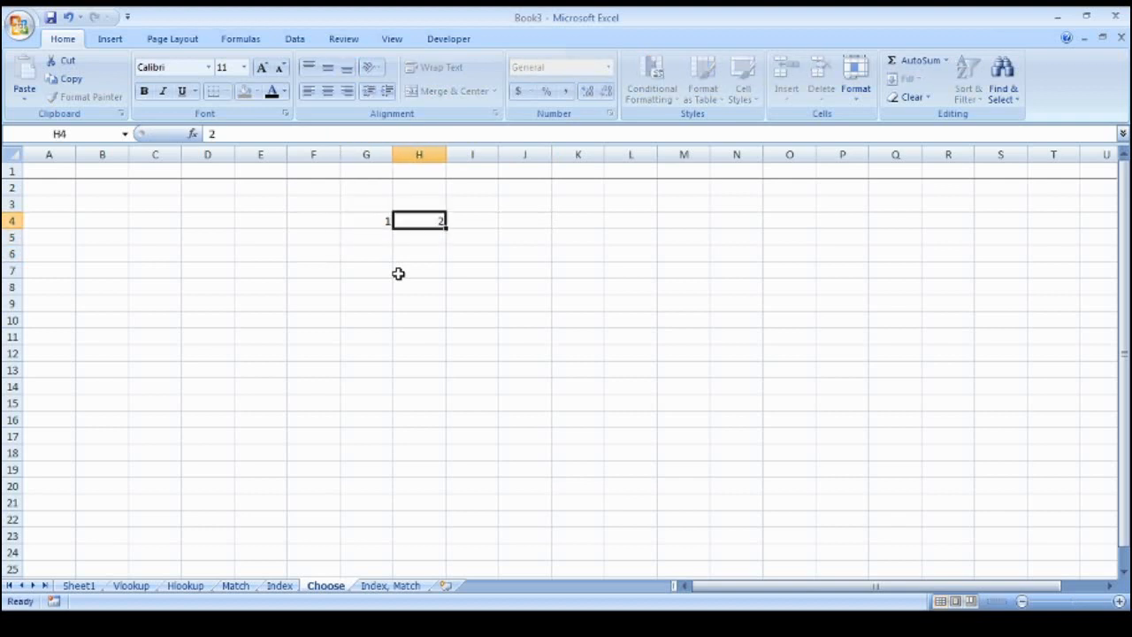
key(Right)
text(3)
key(Return)
key(Left)
key(Left)
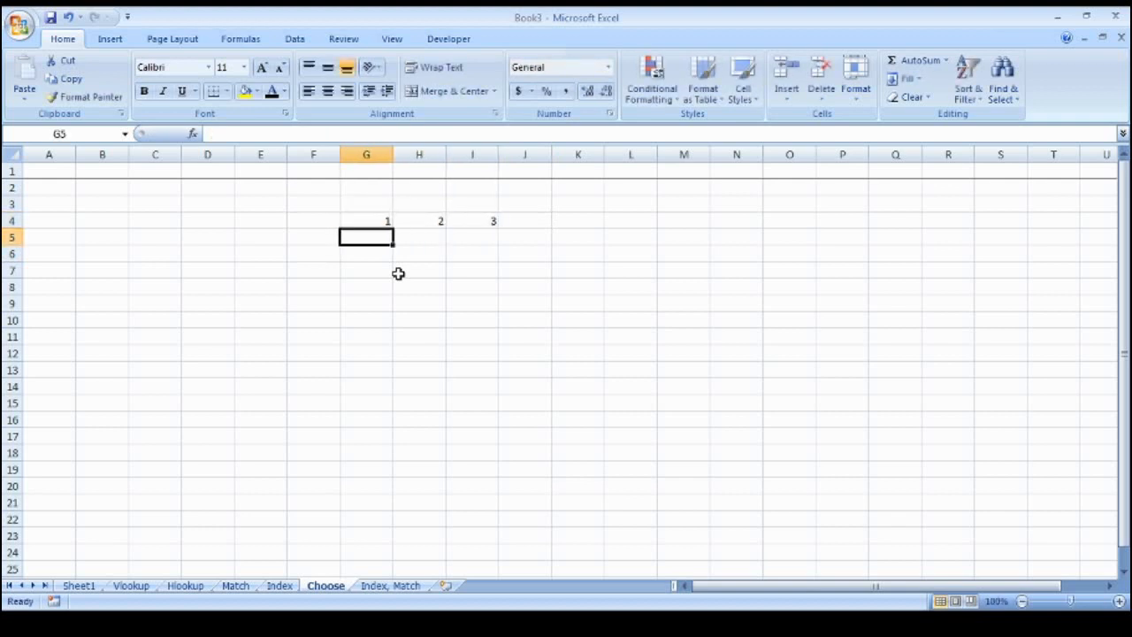
Enter =CHOOSE(G4,"A","B","C","D") in G5, returning A
text(=choo)
key(Tab)
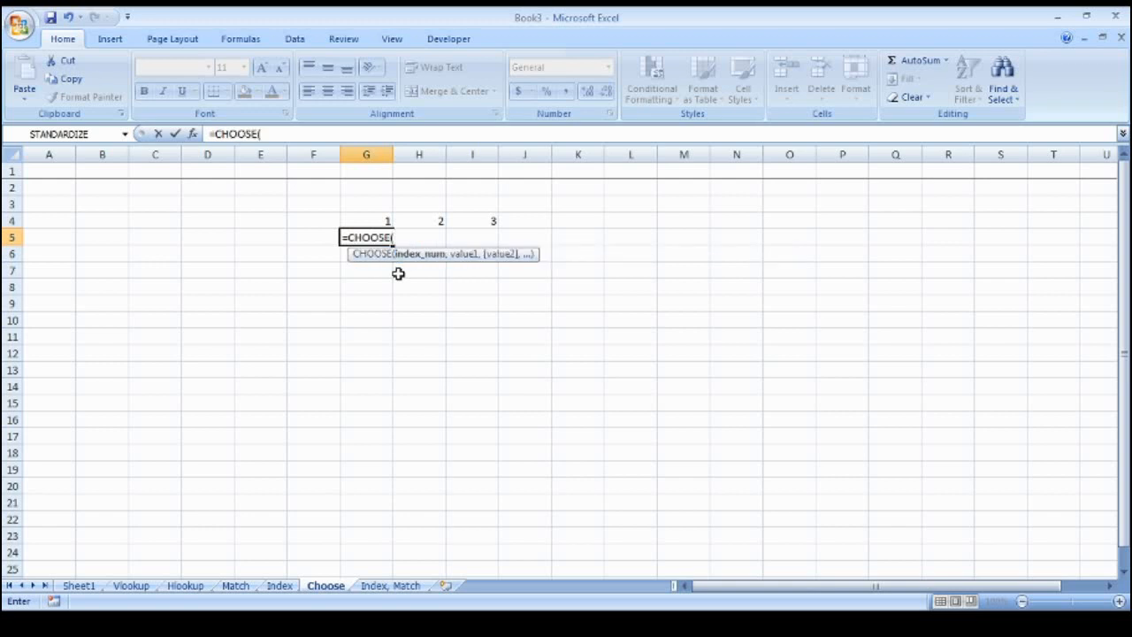
key(Up)
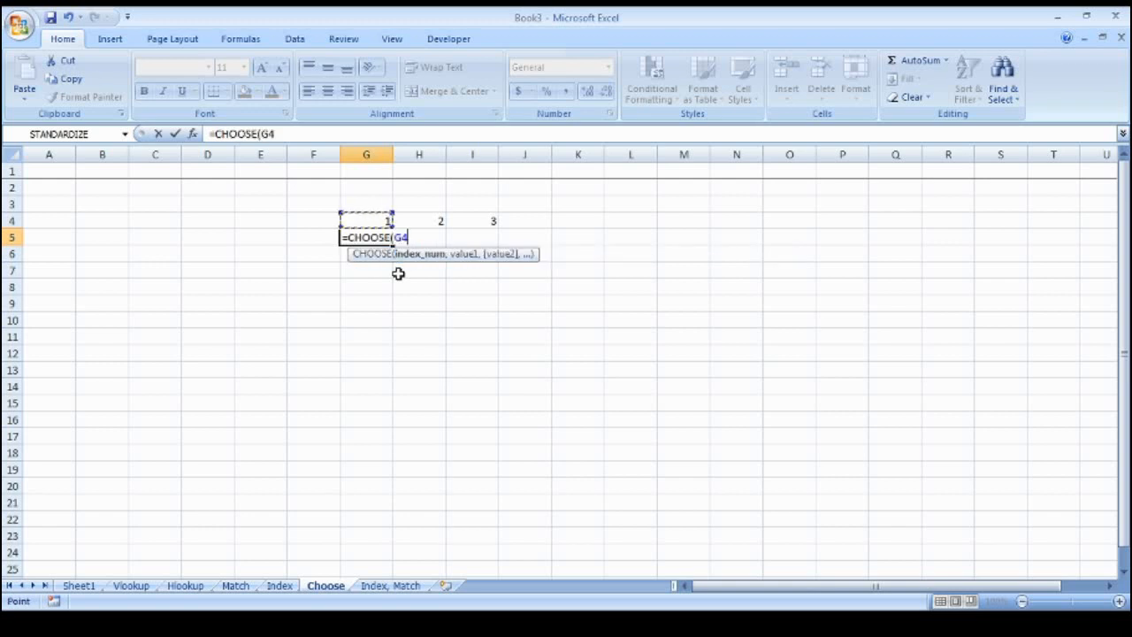
text(,)
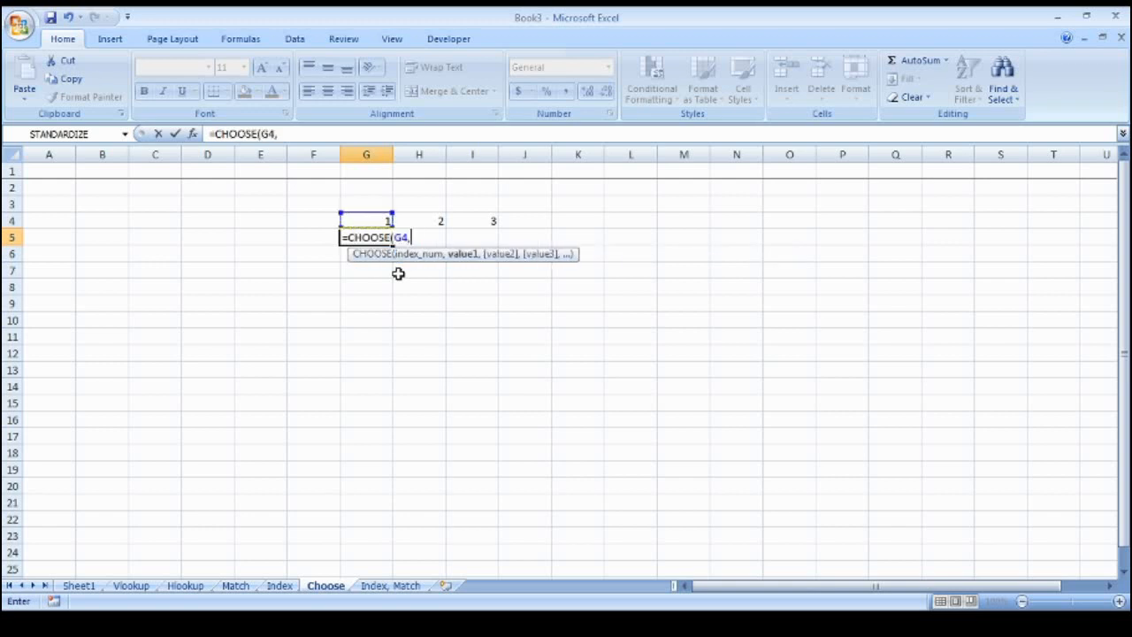
text("A", ")
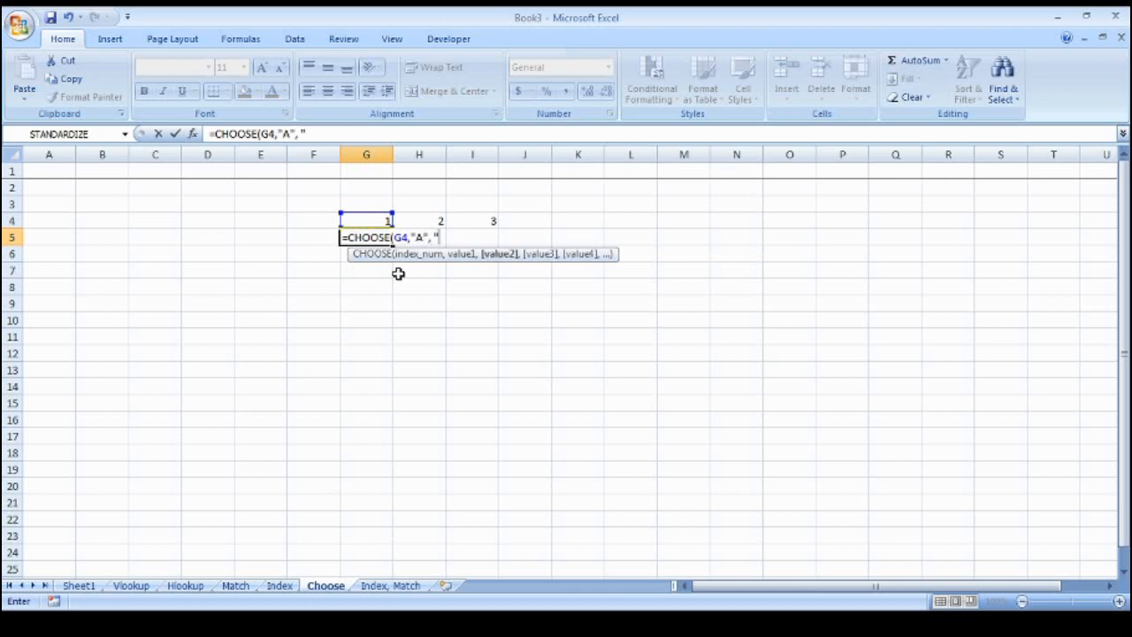
text(B", ")
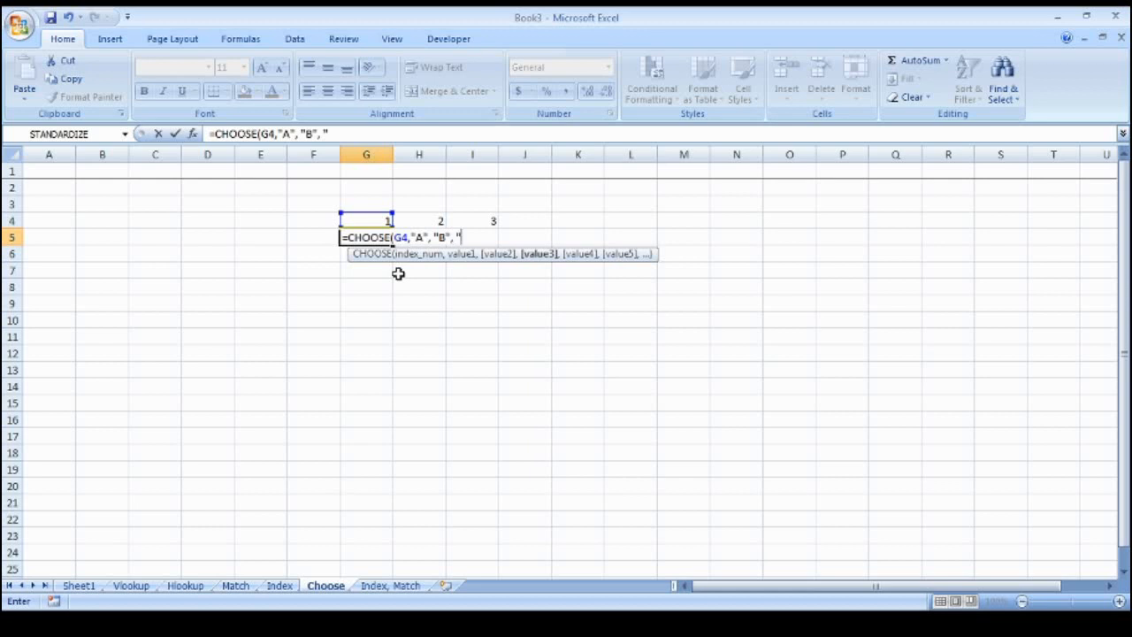
text(C", "D"))
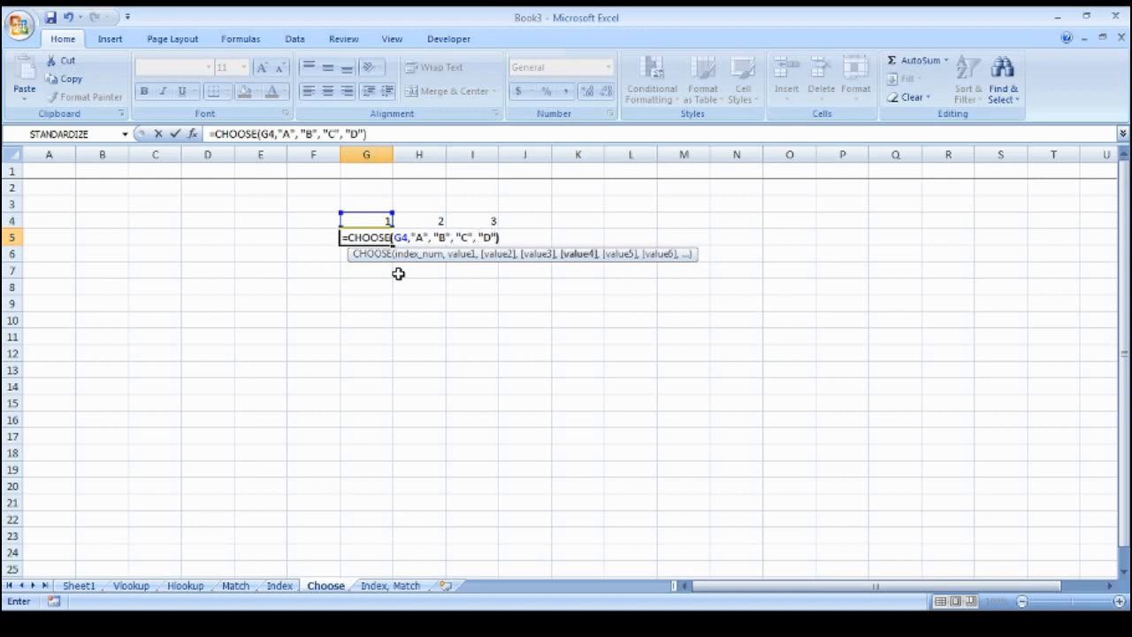
key(ctrl+Return)
Copy the CHOOSE formula into H5 and I5 so they return B and C, then review all three
key(ctrl+c)
key(Right)
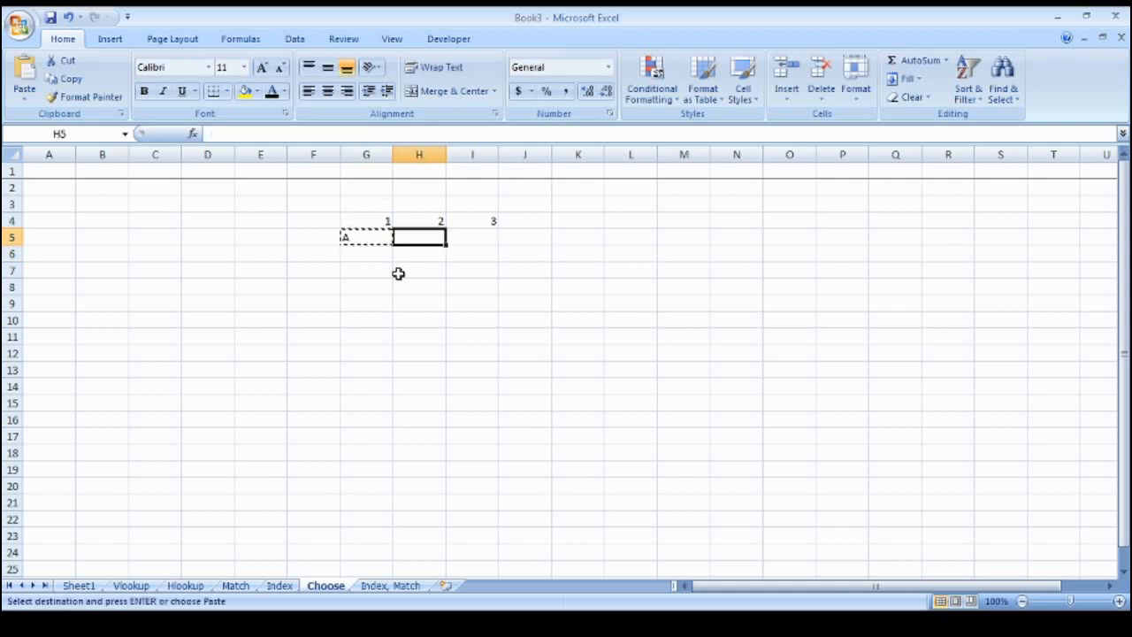
key(ctrl+v)
key(F2)
key(Return)
key(Up)
key(Right)
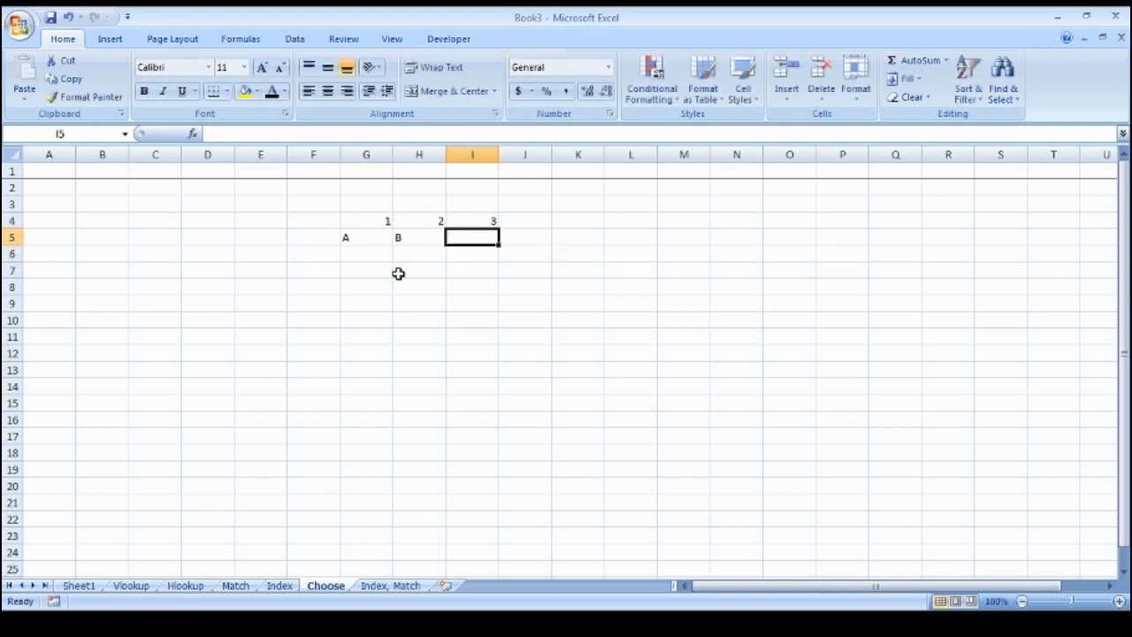
key(ctrl+v)
key(F2)
key(ctrl+Return)
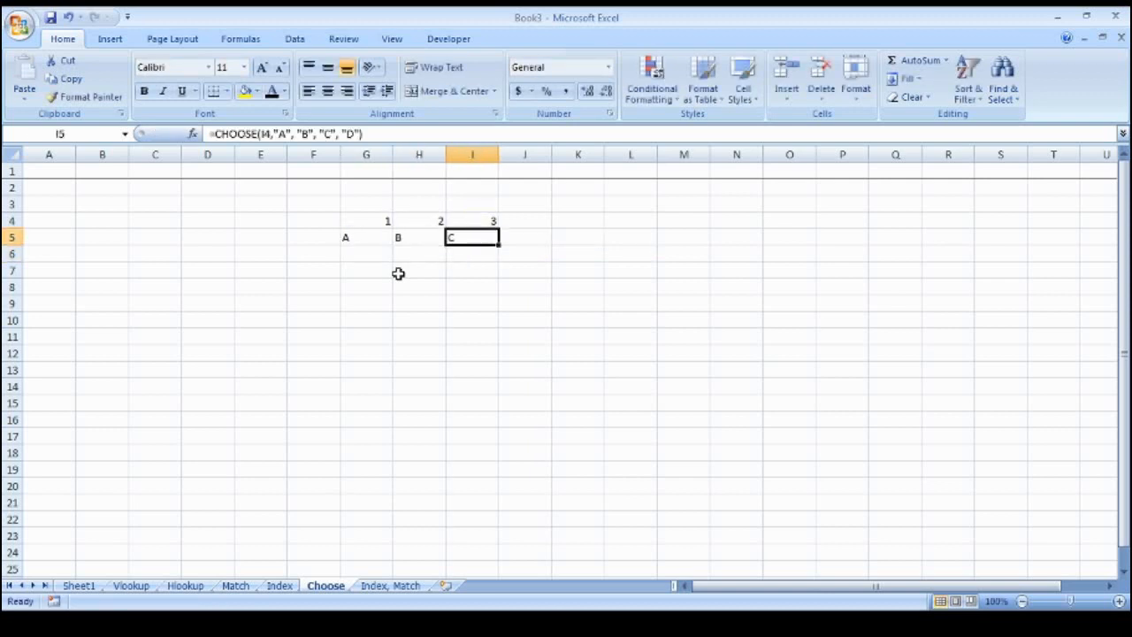
key(Left)
key(Left)
key(Left)
key(Right)
key(Right)
key(Left)
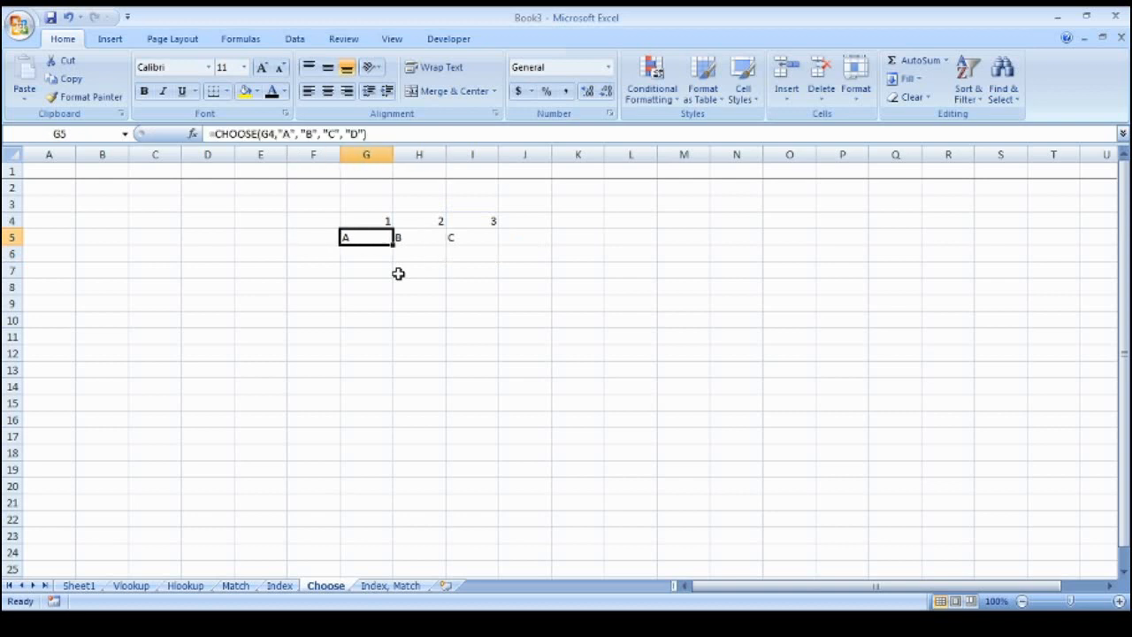
key(Right)
key(Right)
key(Left)
key(Left)
Switch to the Index, Match sheet and look over the Ship To City and Ship To State lookup headings
key(ctrl+Page_Down)
key(Left)
key(Left)
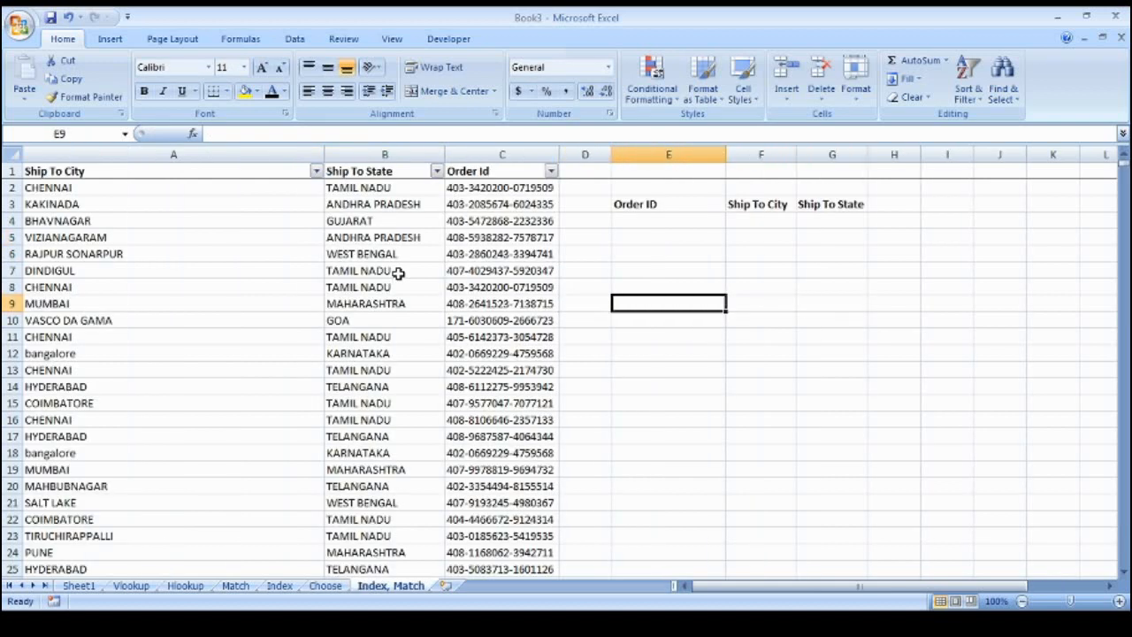
key(Up)
key(Up)
key(Up)
key(Up)
key(Up)
key(Up)
key(Up)
key(Down)
key(Down)
key(Down)
key(Up)
key(Right)
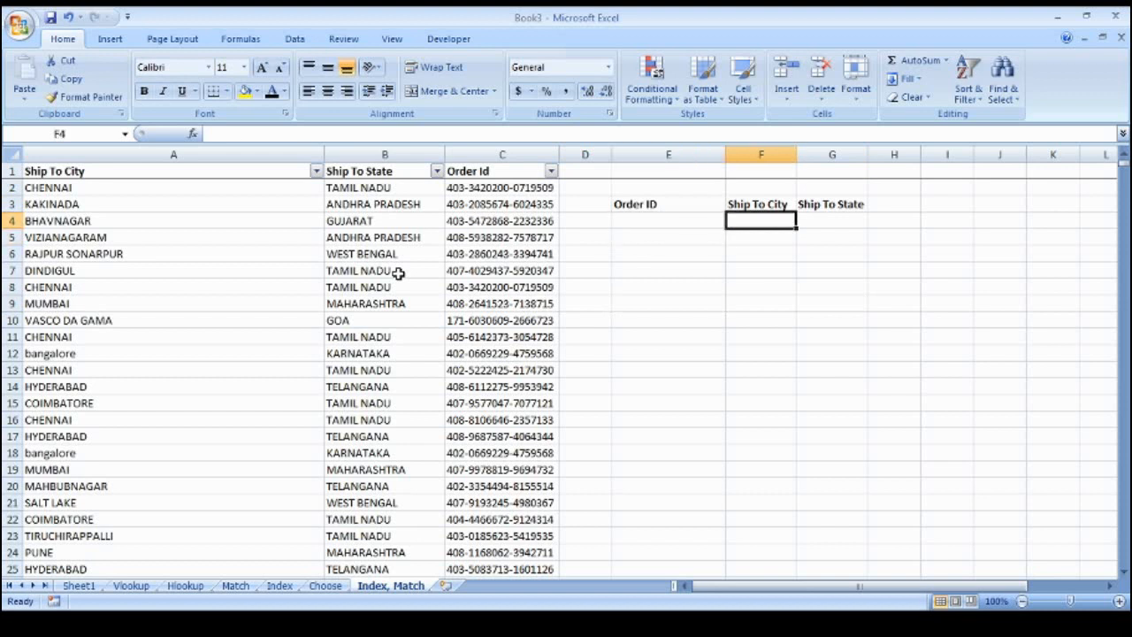
key(Up)
key(shift+Right)
key(shift+Down)
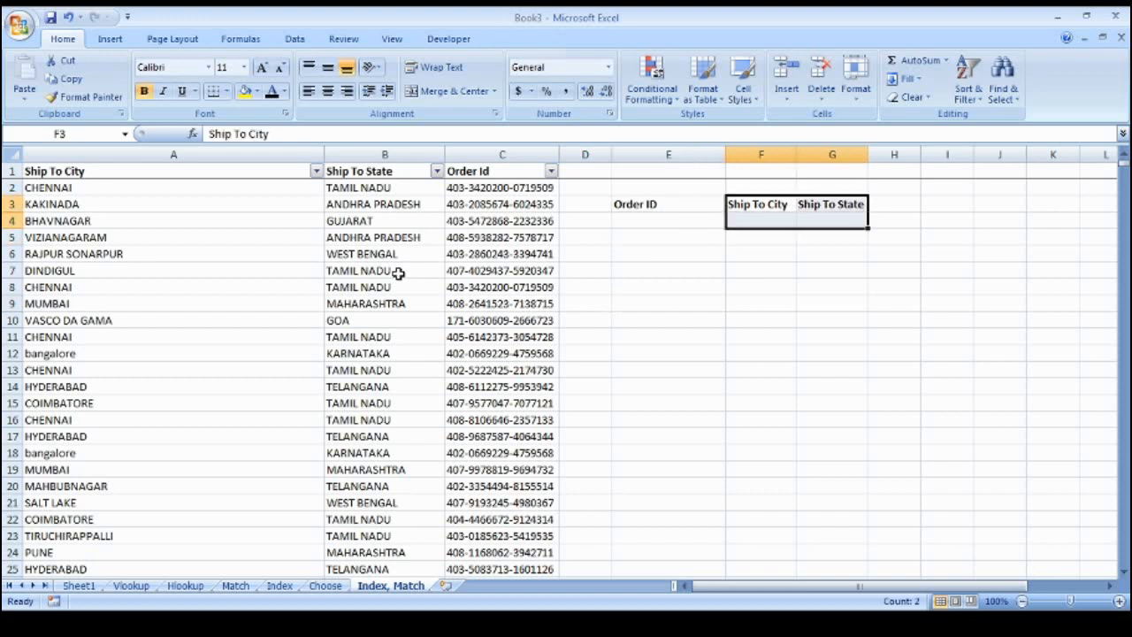
Browse the data table's Order Id, city and state columns
key(Left)
key(Left)
key(Left)
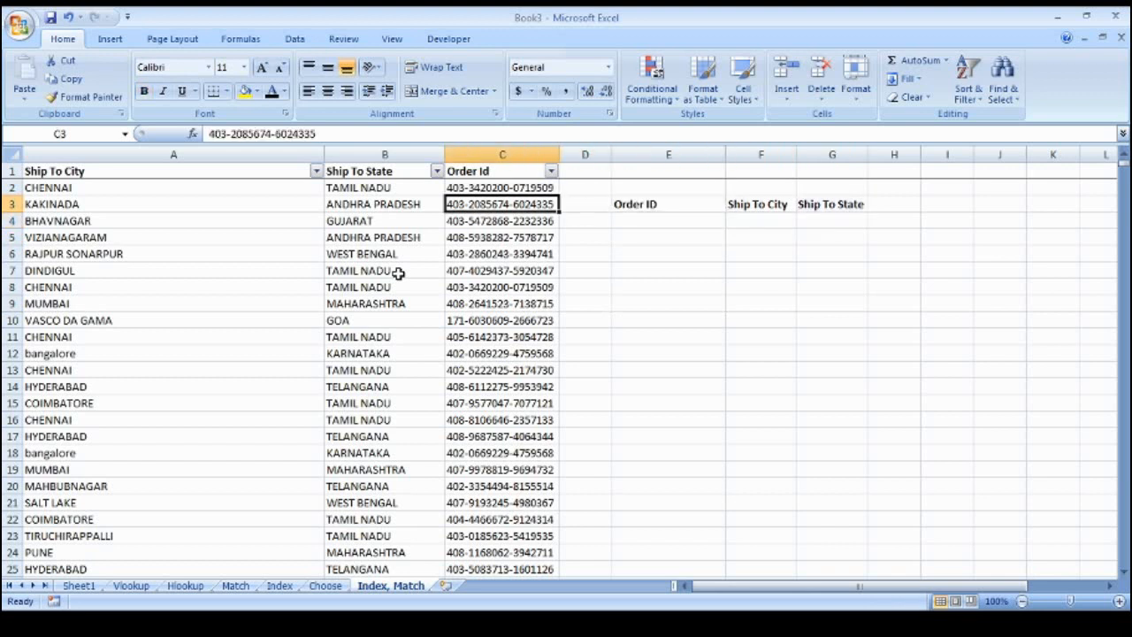
key(Up)
key(Up)
key(Left)
key(Left)
key(Right)
key(Right)
key(Down)
key(Down)
key(Down)
key(Down)
key(Down)
key(Down)
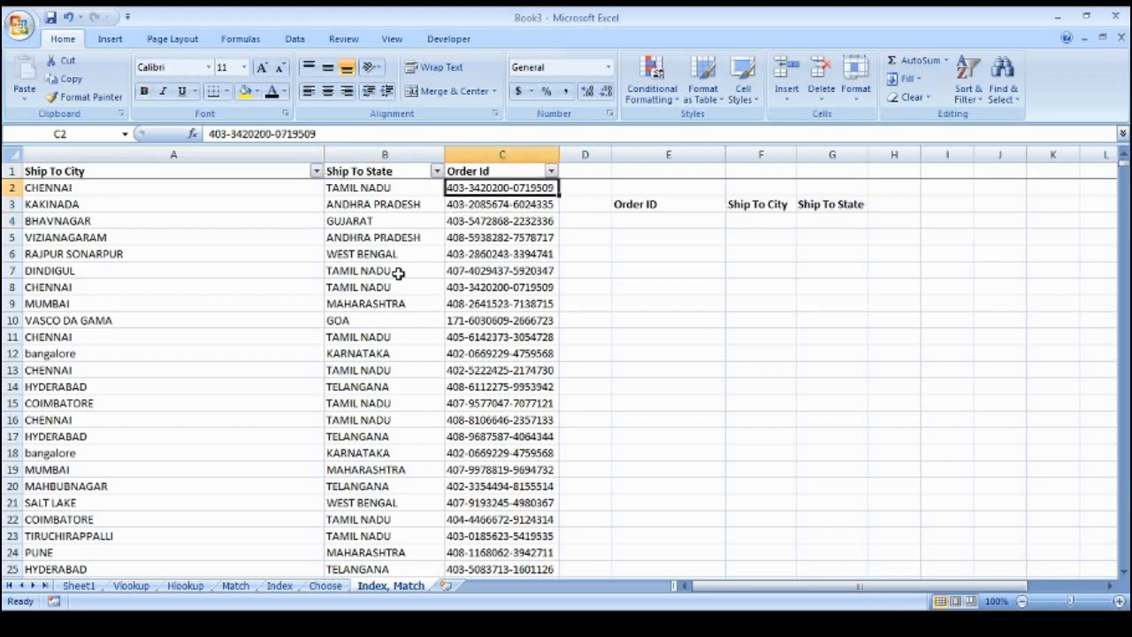
key(Left)
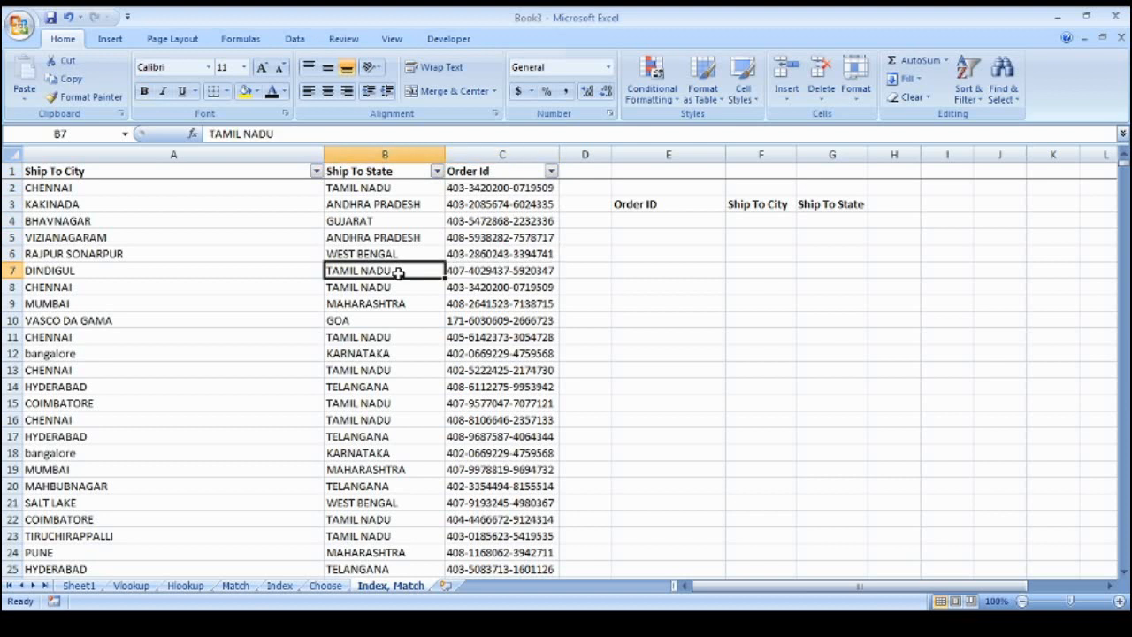
key(Left)
key(Right)
key(Right)
key(Right)
key(Right)
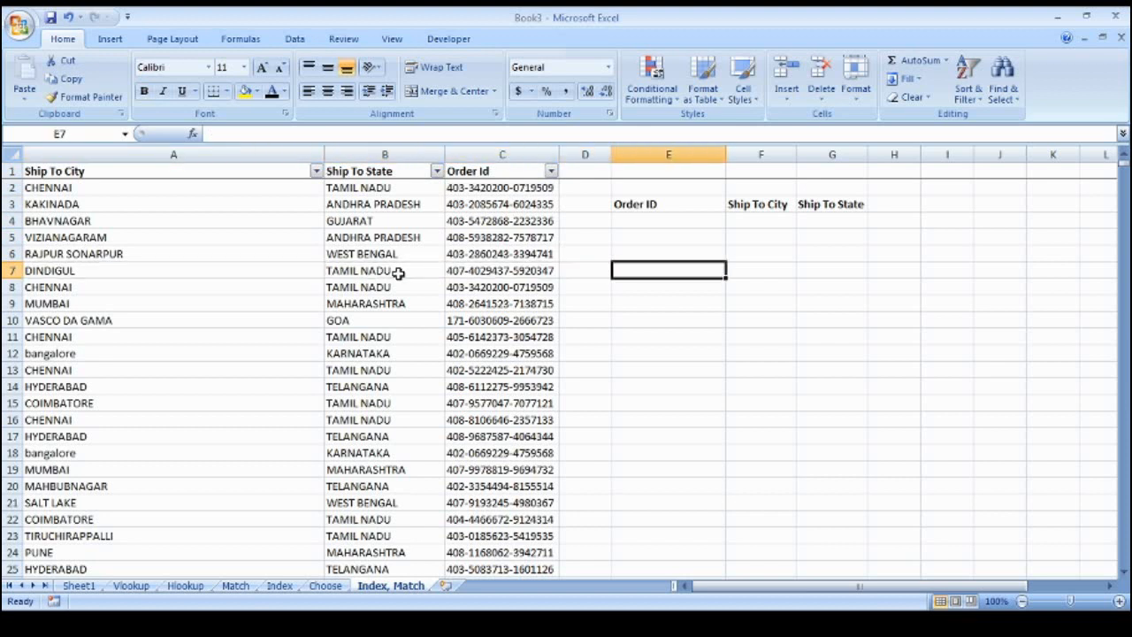
key(Left)
key(Down)
key(Left)
key(Down)
key(Down)
Copy the order ID in C19 into E4 under the Order ID heading
key(Down)
key(Down)
key(Down)
key(Down)
key(Down)
key(Down)
key(Down)
key(Down)
key(Down)
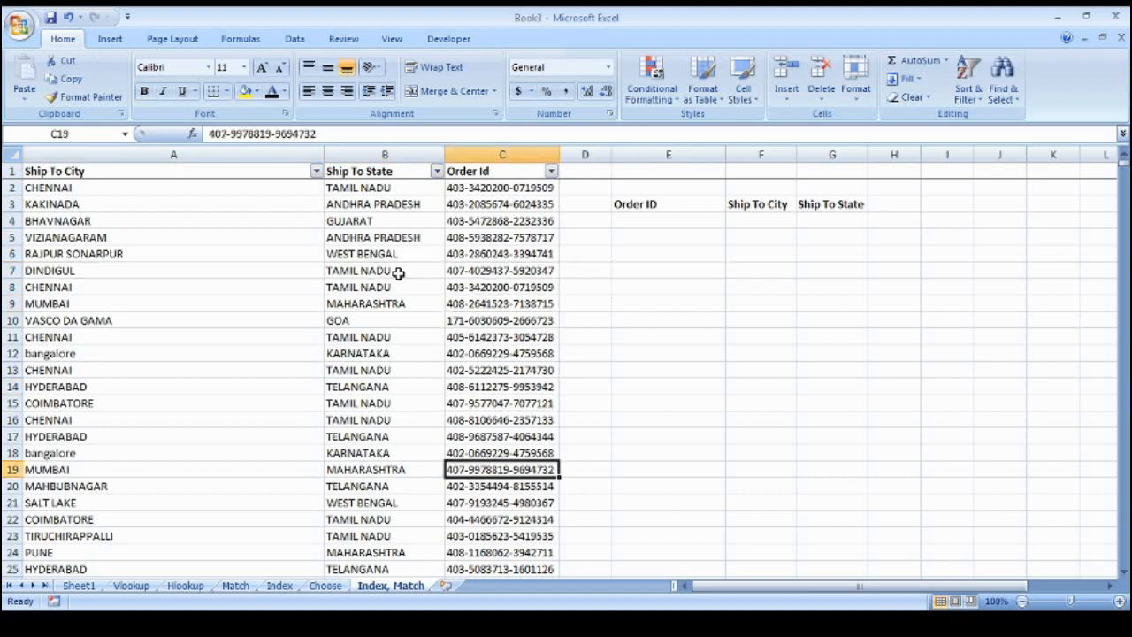
key(ctrl+c)
key(Right)
key(Right)
key(Left)
key(Right)
key(ctrl+Up)
key(Down)
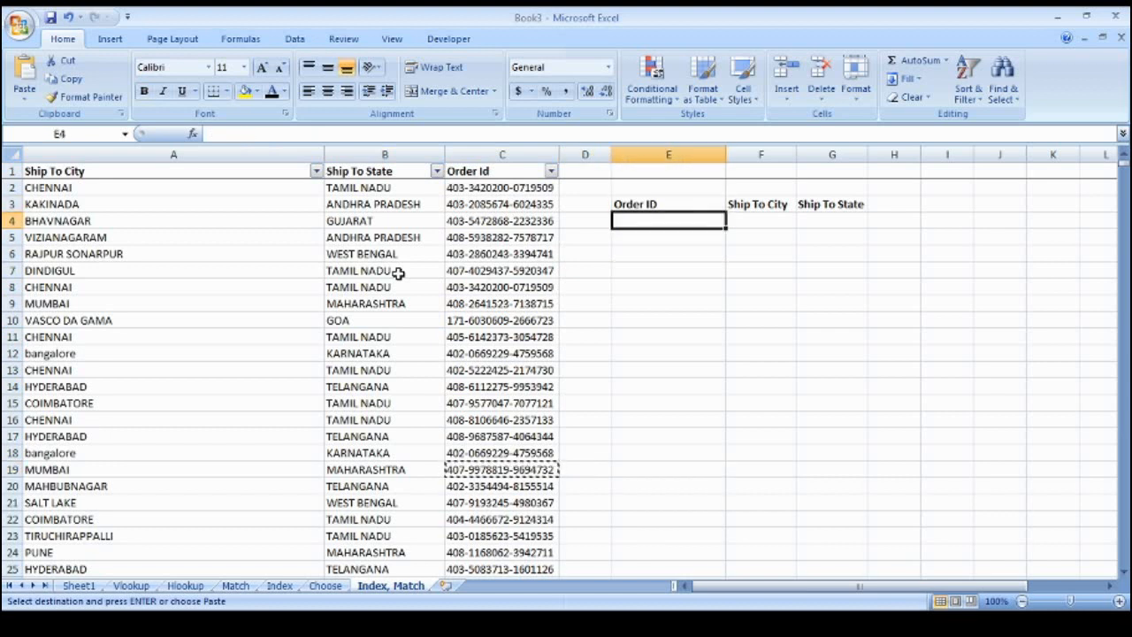
key(ctrl+v)
key(Escape)
key(Up)
key(Right)
key(Down)
Enter =VLOOKUP(E4,A1:C4337,-1,0) in F4, which returns #N/A
text(=vl)
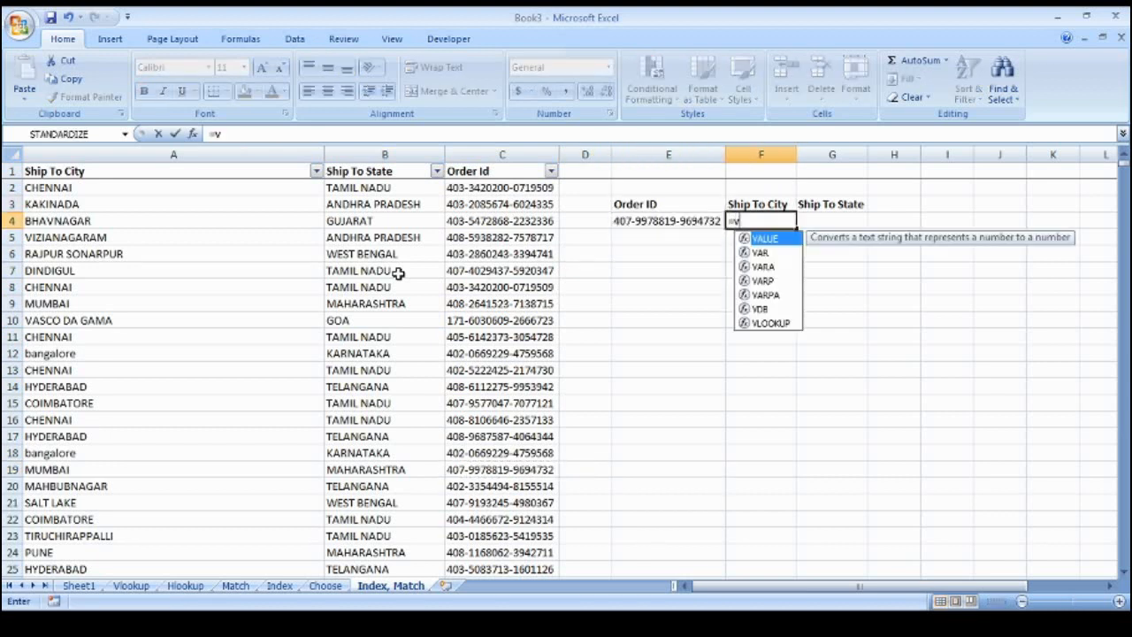
key(Tab)
key(Left)
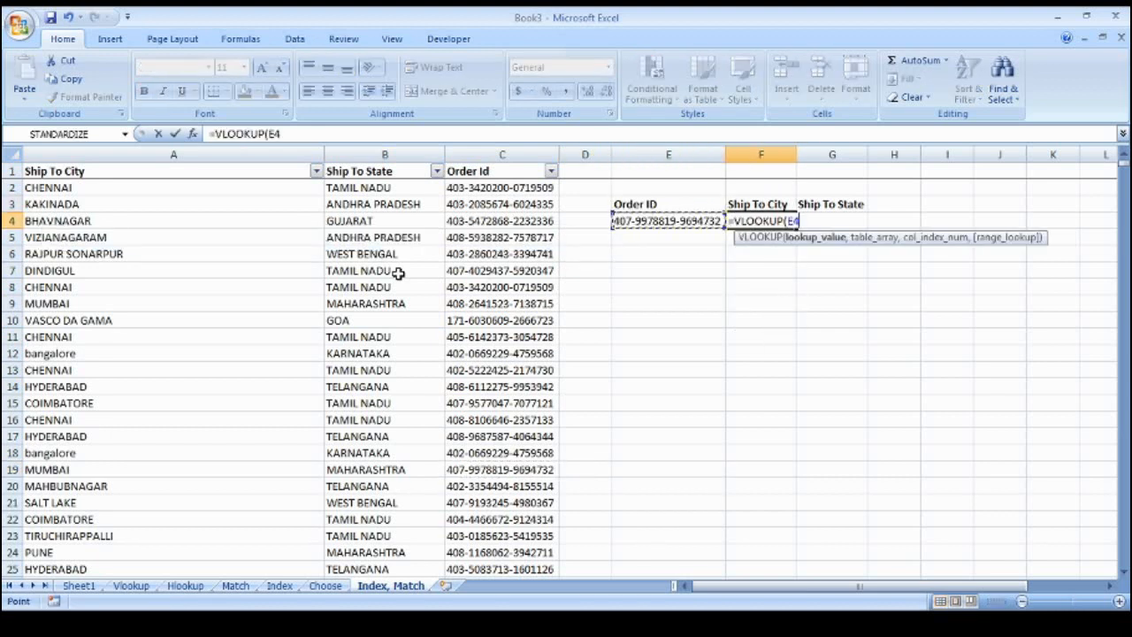
text(,)
key(Left)
key(Left)
key(Left)
key(ctrl+Up)
key(ctrl+shift+Down)
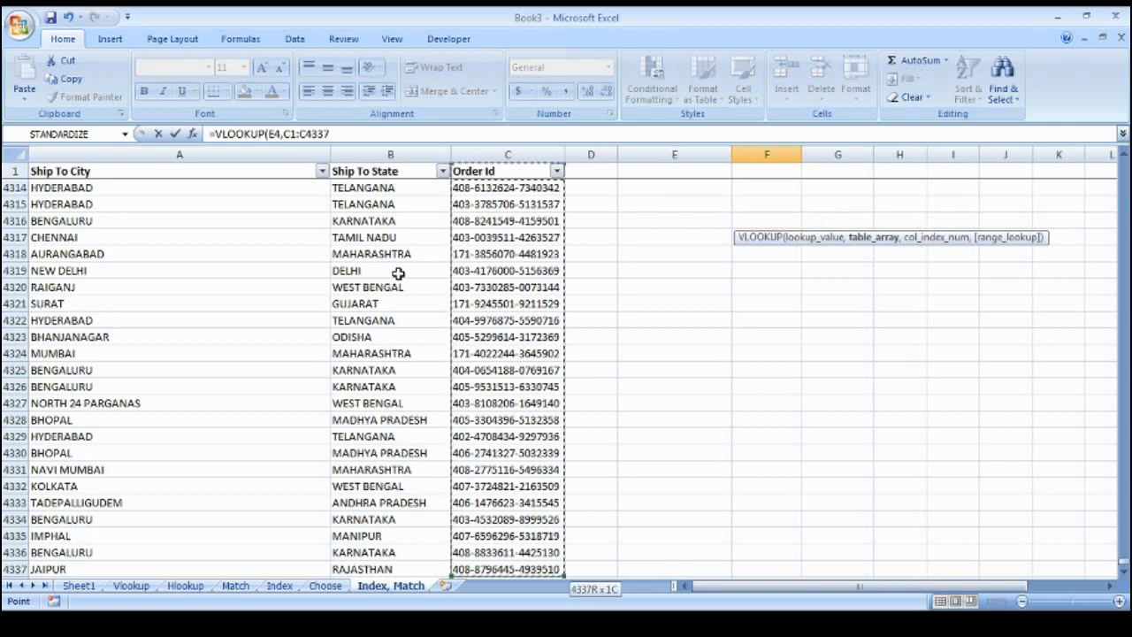
key(shift+Left)
key(shift+Left)
text(,)
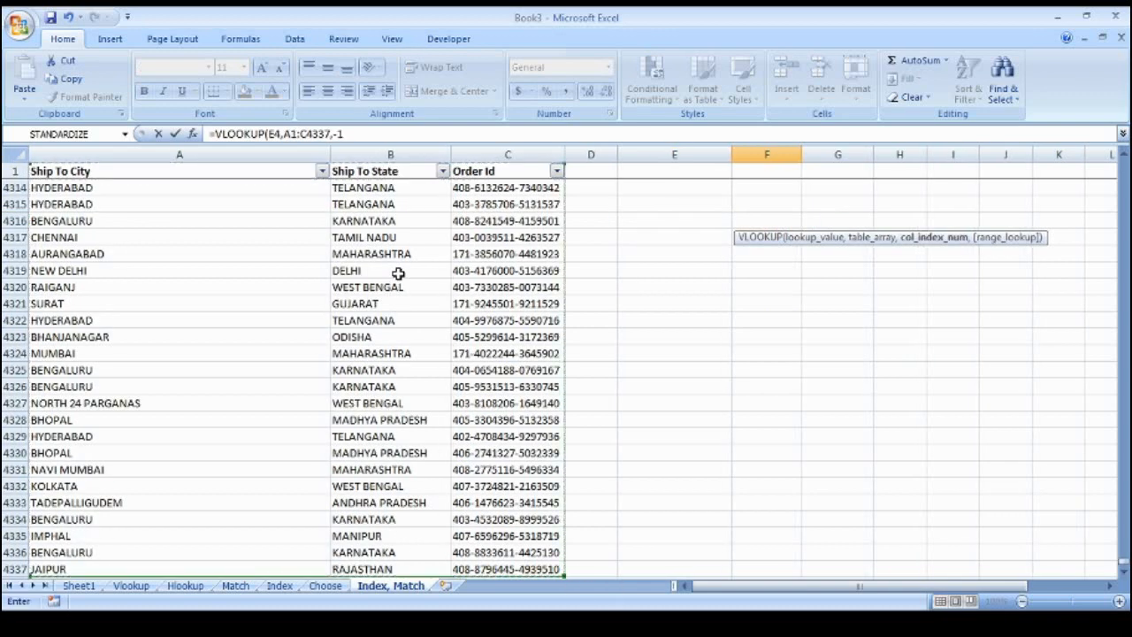
text(-1,0))
key(Return)
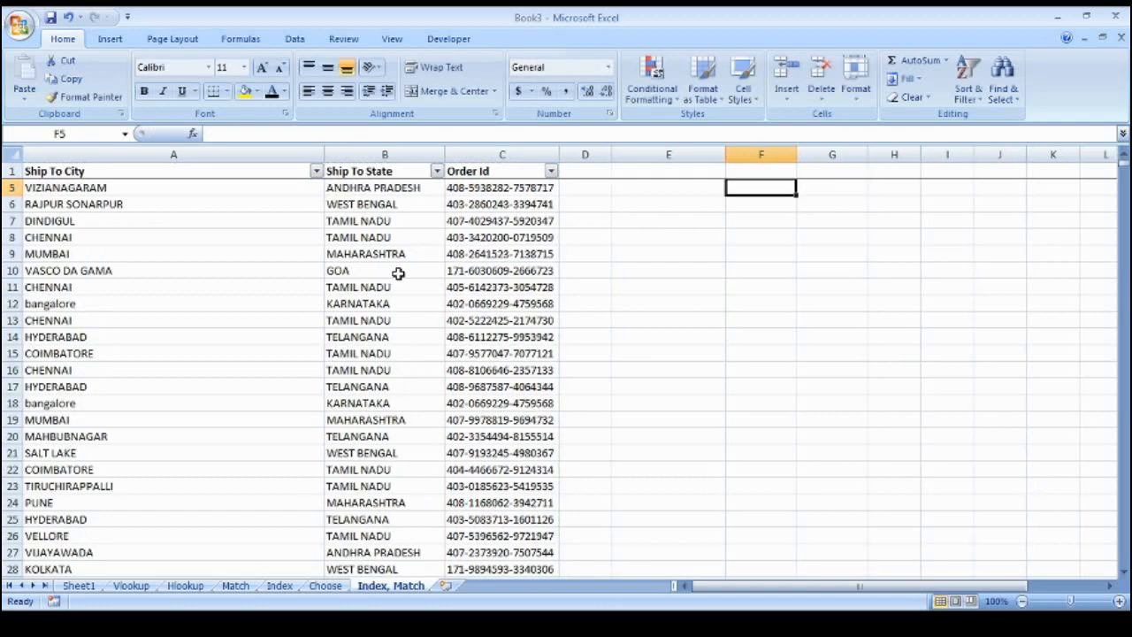
Return to F4 and start replacing the VLOOKUP with a MATCH formula
key(Up)
key(Up)
key(Up)
key(Down)
key(Down)
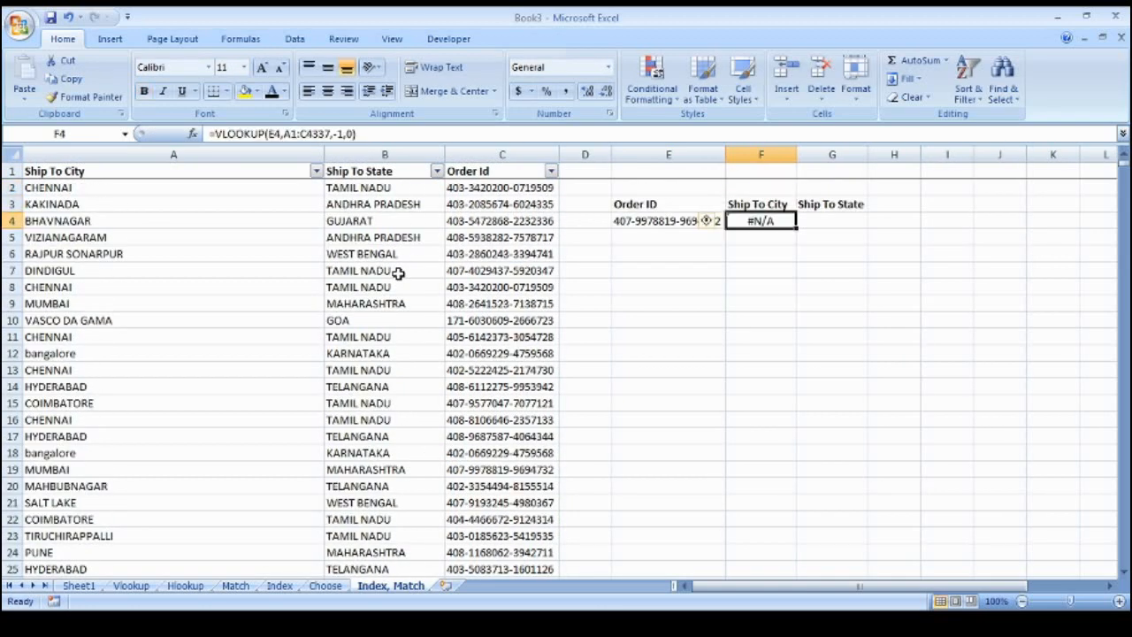
text(=mat)
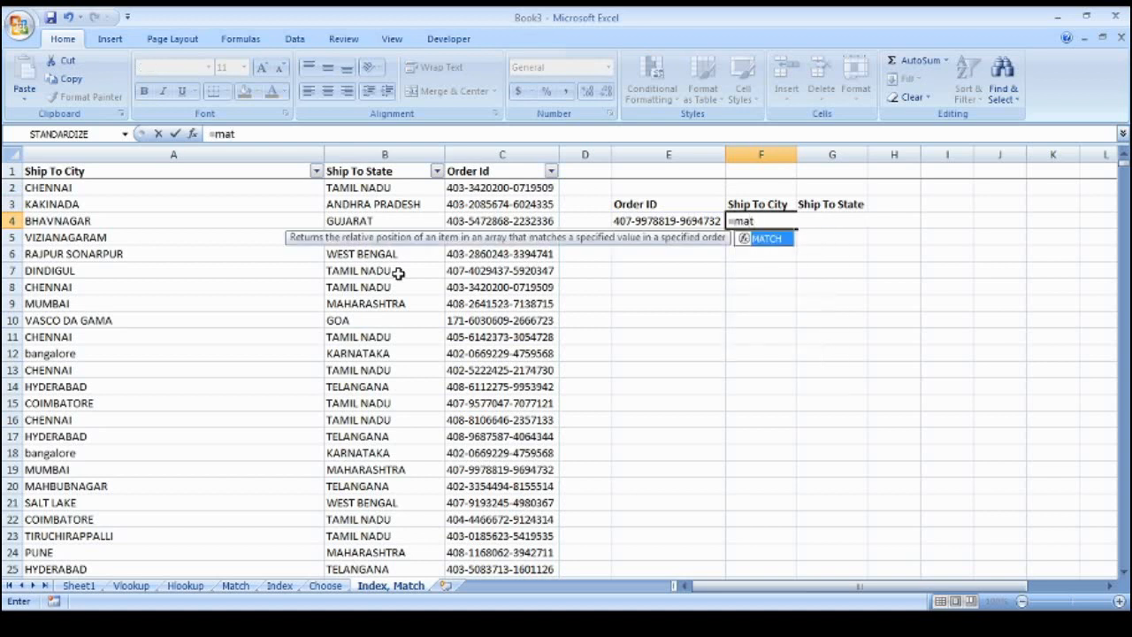
Complete =MATCH(E4,C:C,0) in F4, finding the order ID at row position 19
key(Tab)
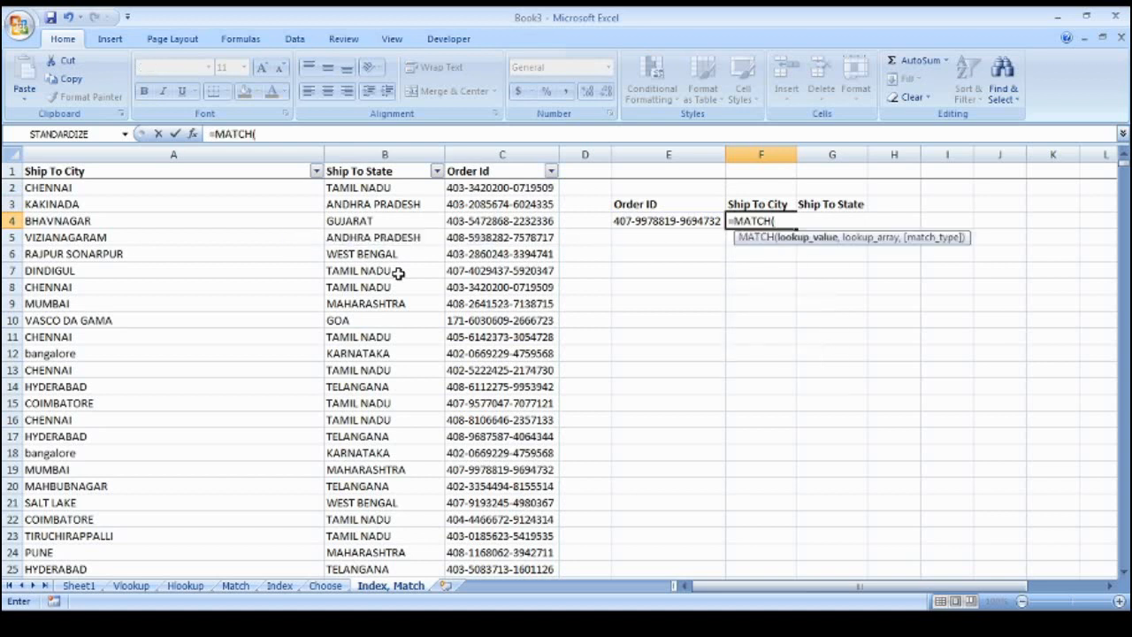
key(Left)
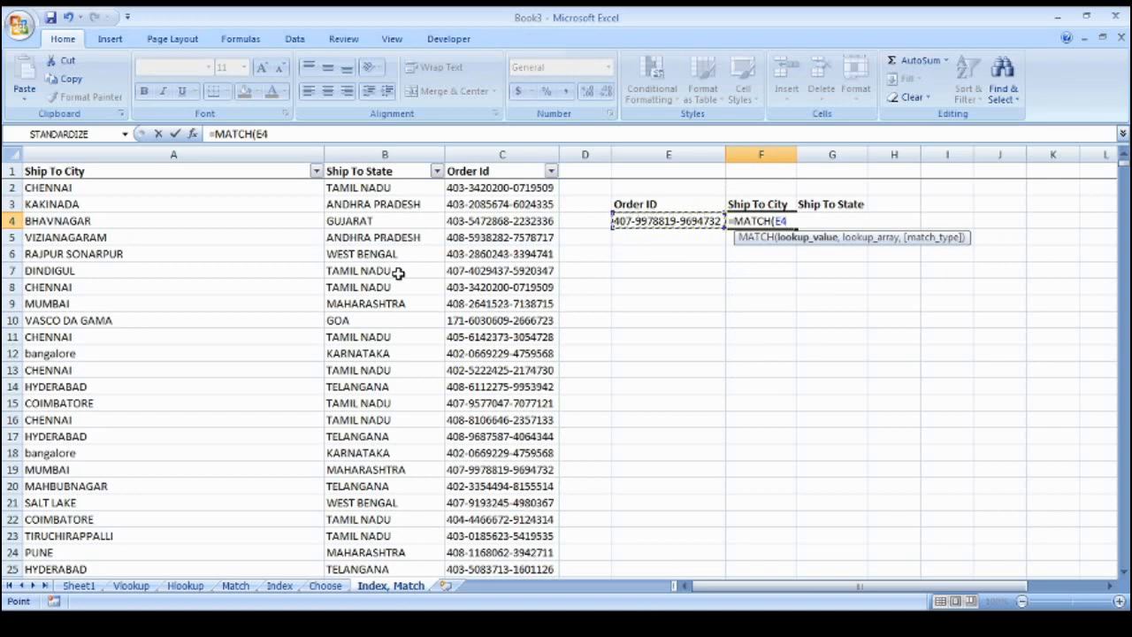
text(,)
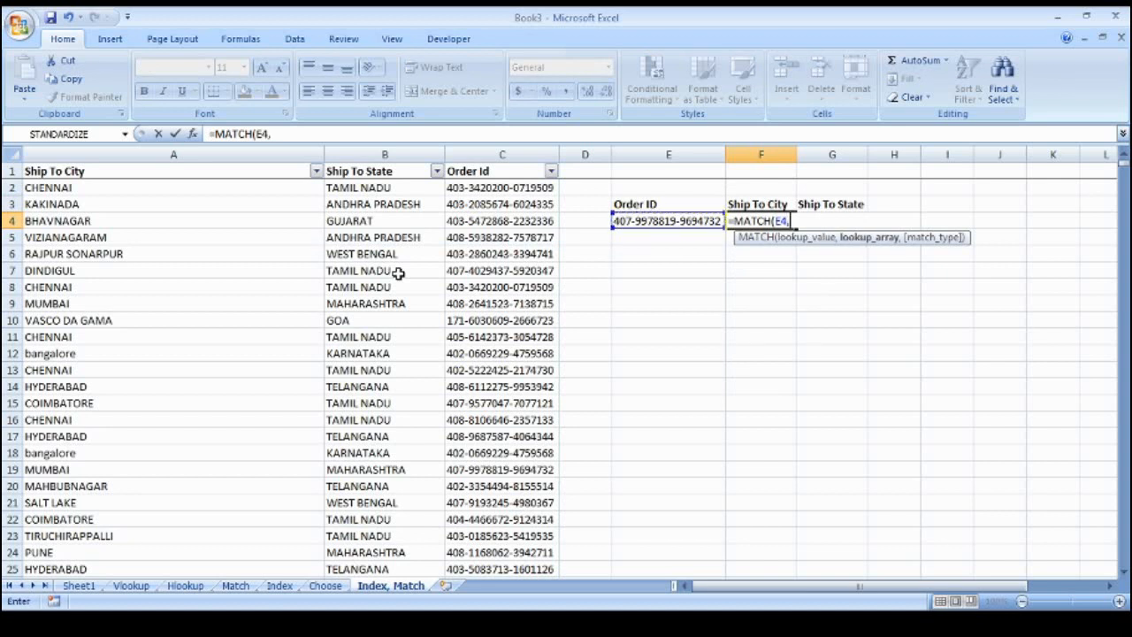
key(Left)
key(Left)
key(ctrl+space)
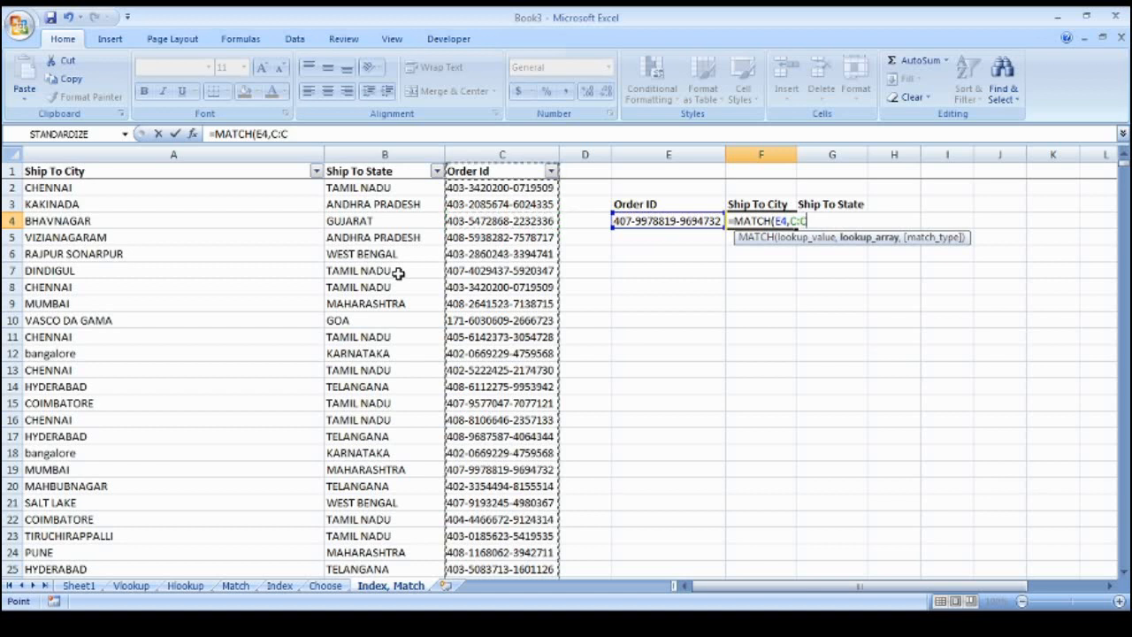
text(,)
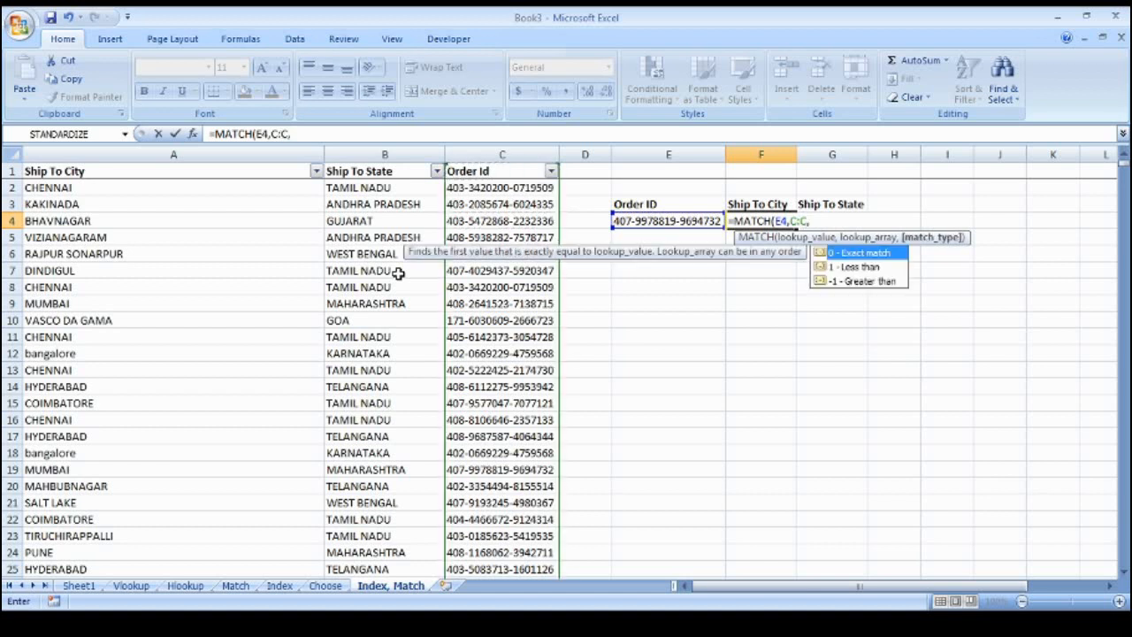
text(0))
key(Return)
key(Up)
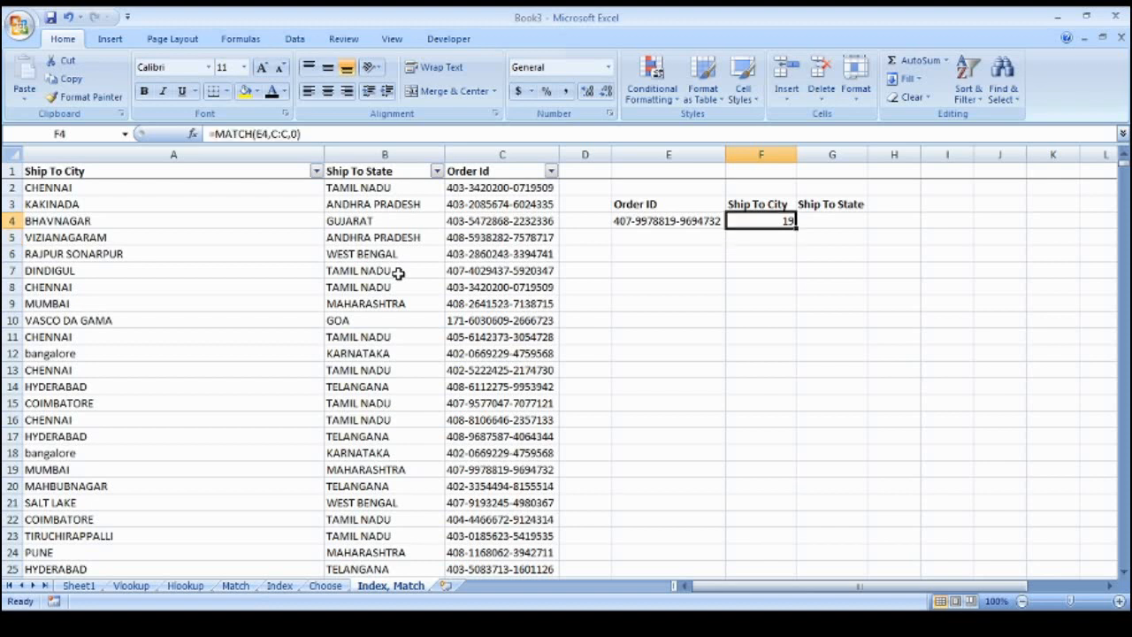
In F5, enter =INDEX(A1:C4337,F4,1) to return the ship-to city MUMBAI
key(Down)
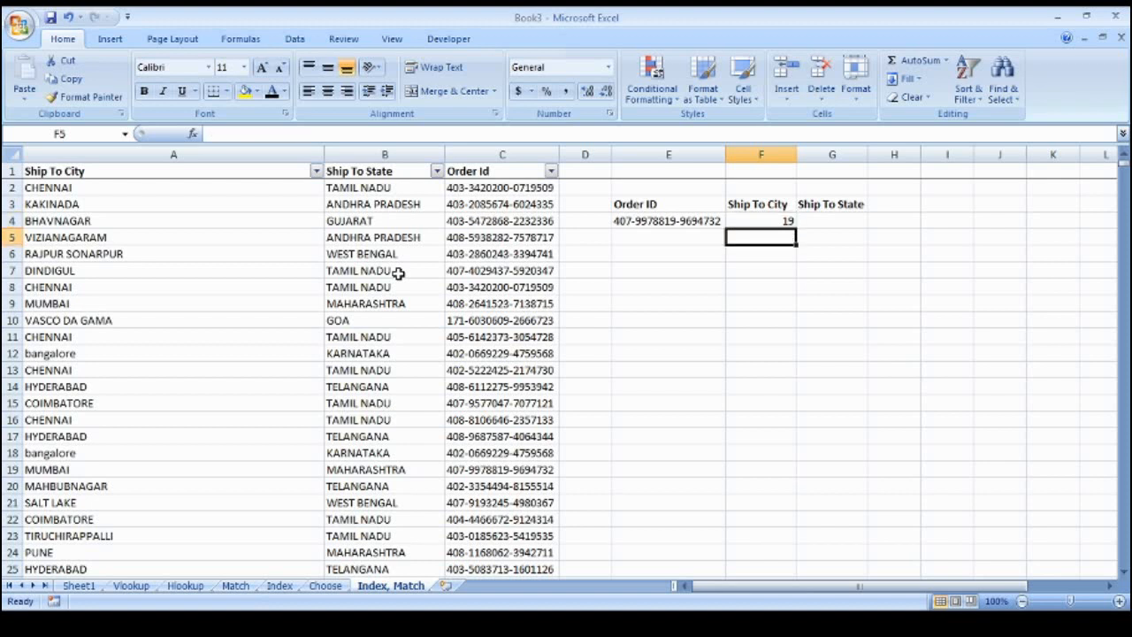
text(=in)
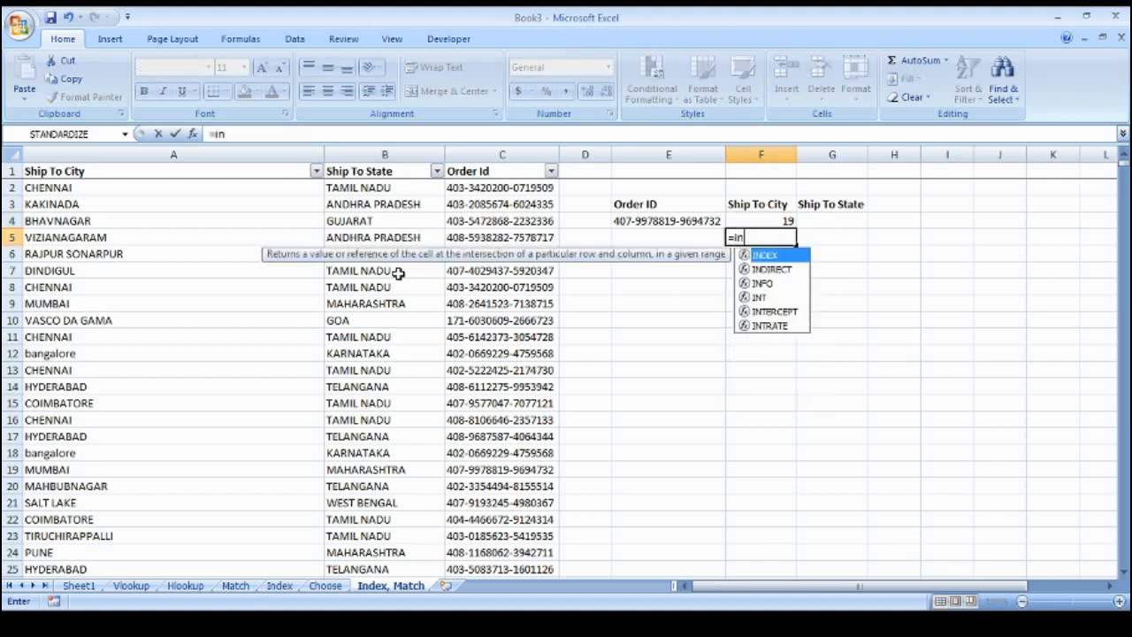
text(dex()
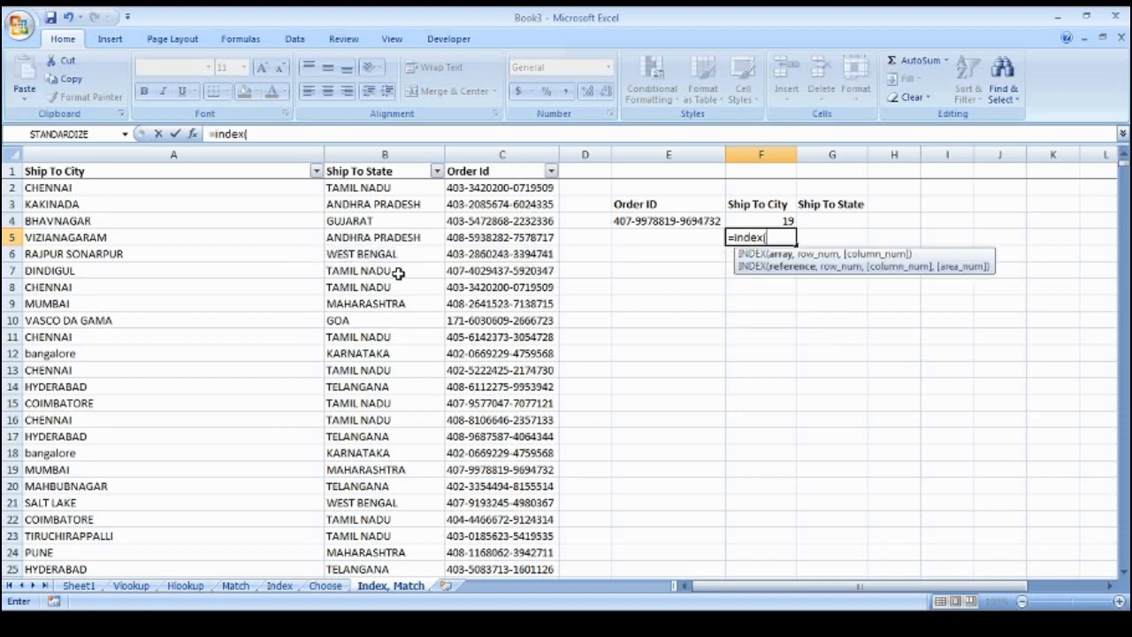
key(ctrl+Left)
key(ctrl+Left)
key(ctrl+Up)
key(ctrl+shift+Right)
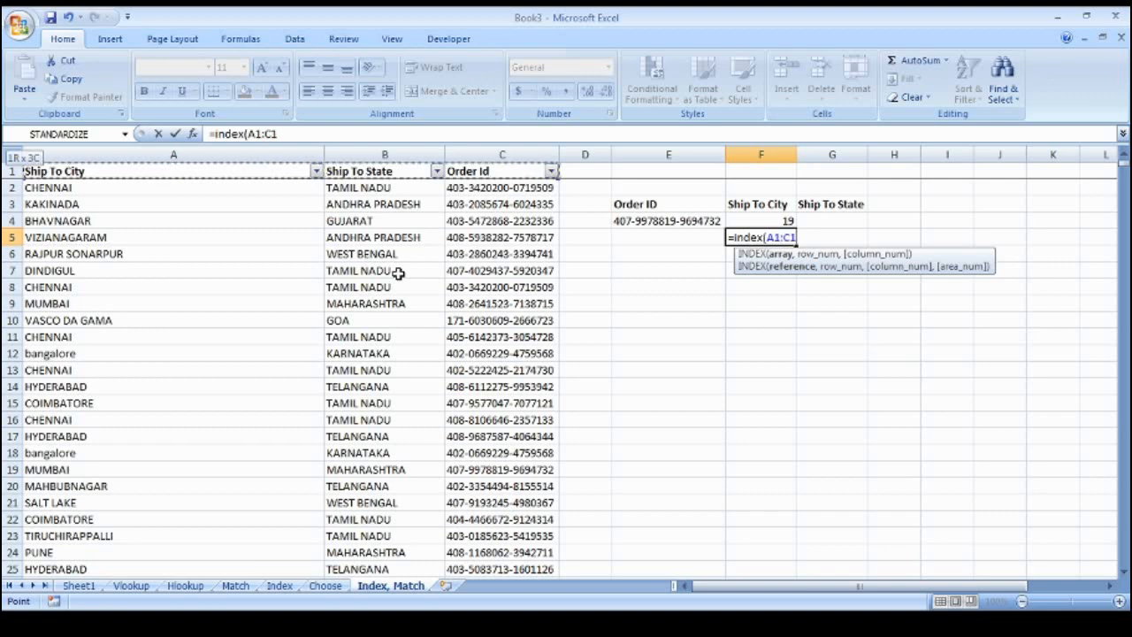
key(ctrl+shift+Down)
text(,)
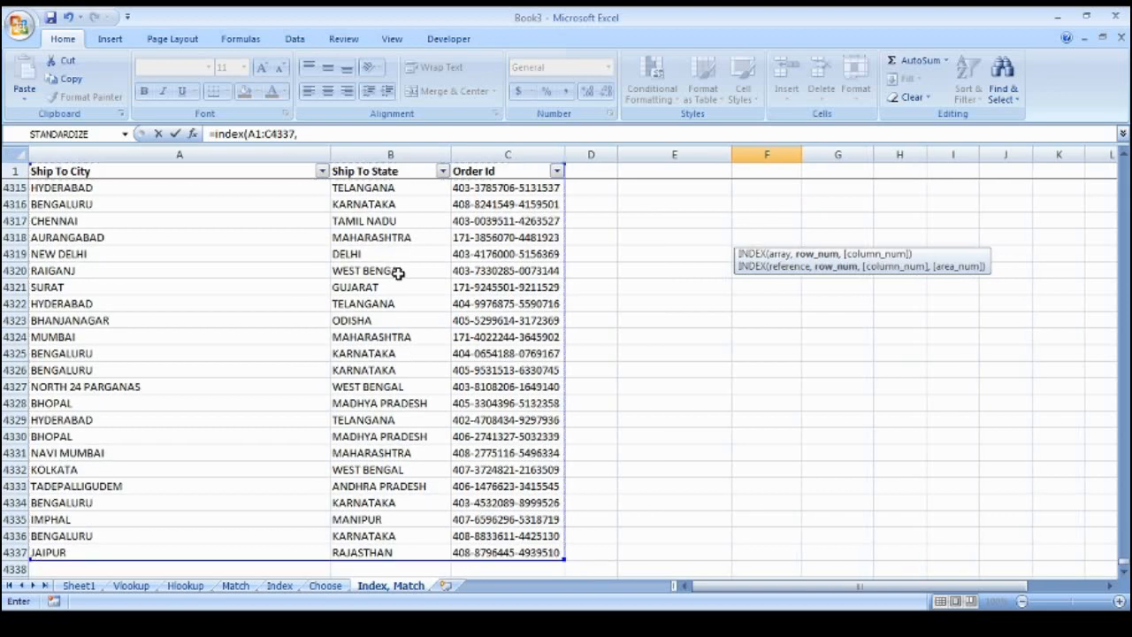
key(Up)
key(Up)
key(Down)
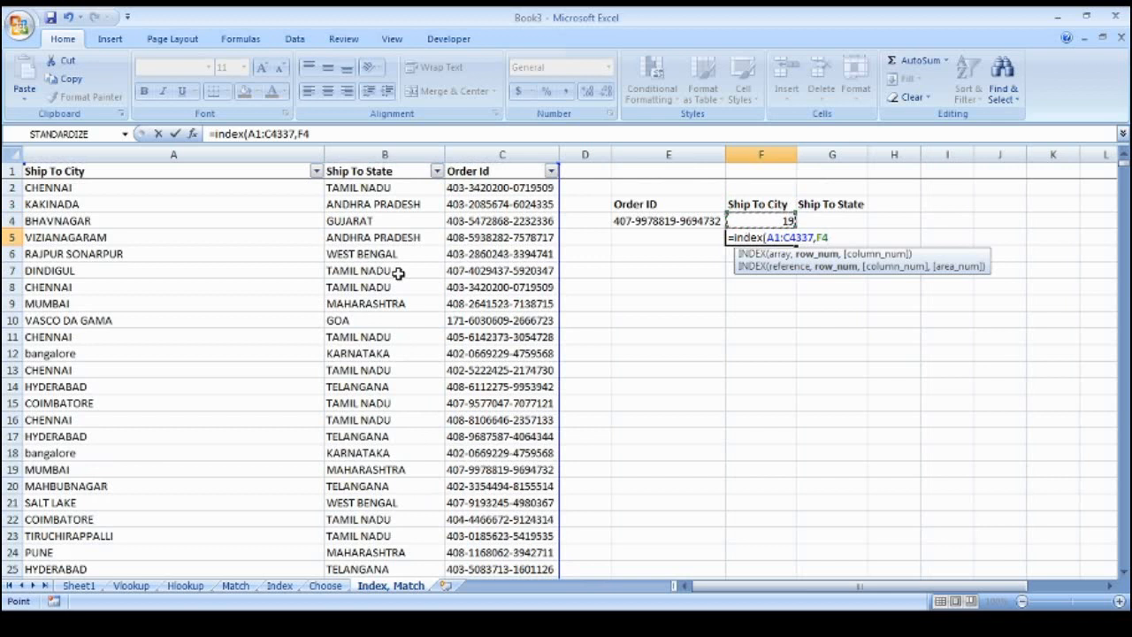
text(,)
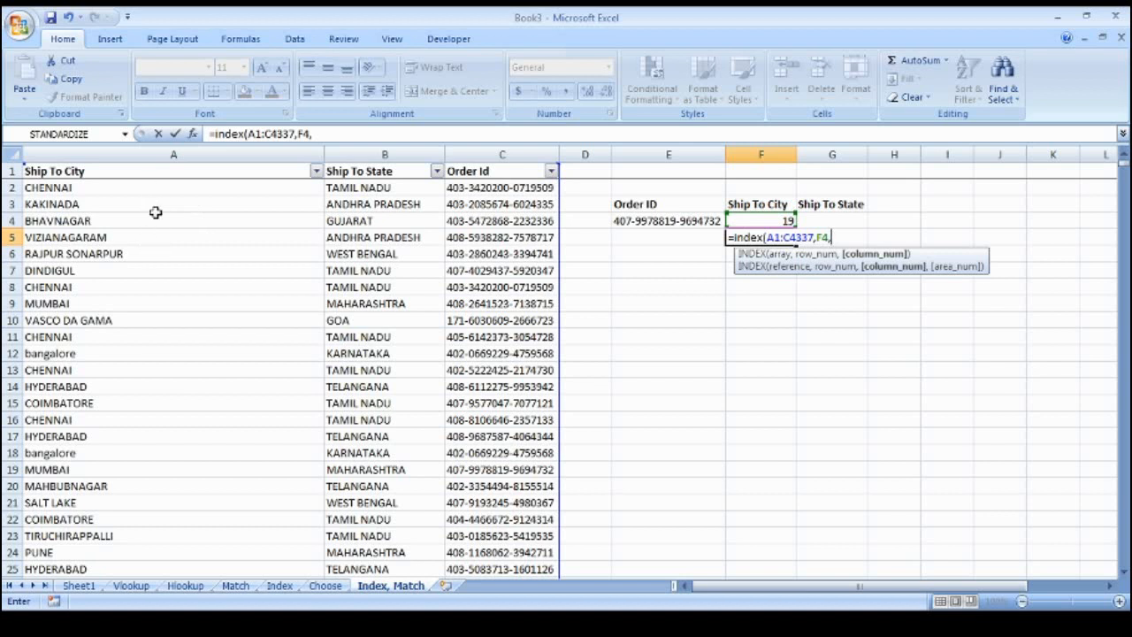
text(1,)
key(BackSpace)
text())
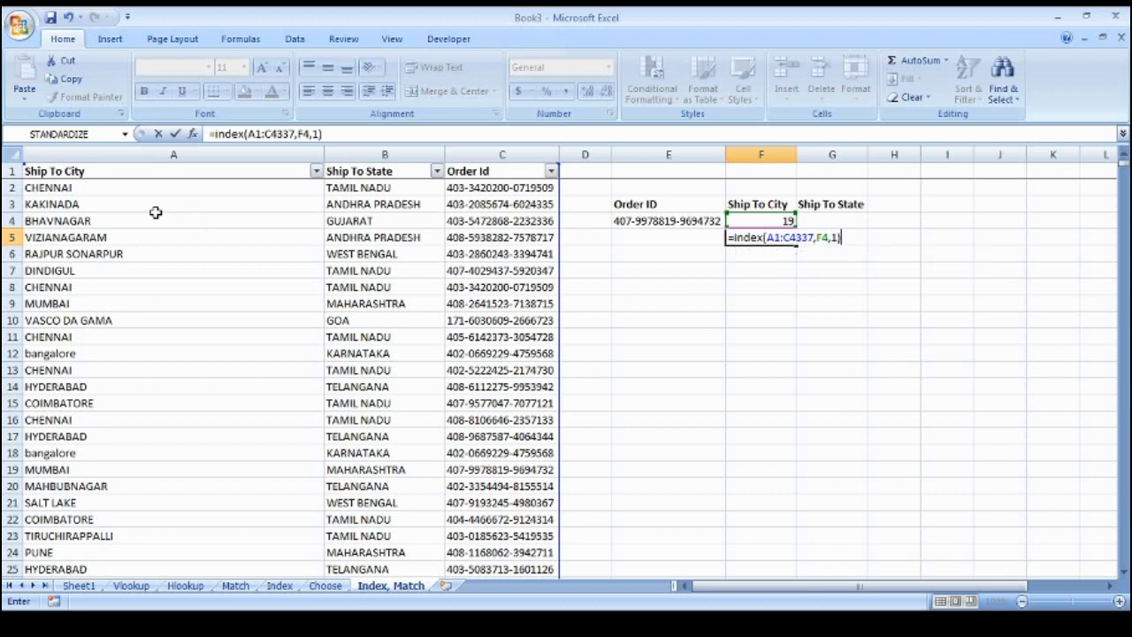
key(Return)
key(Up)
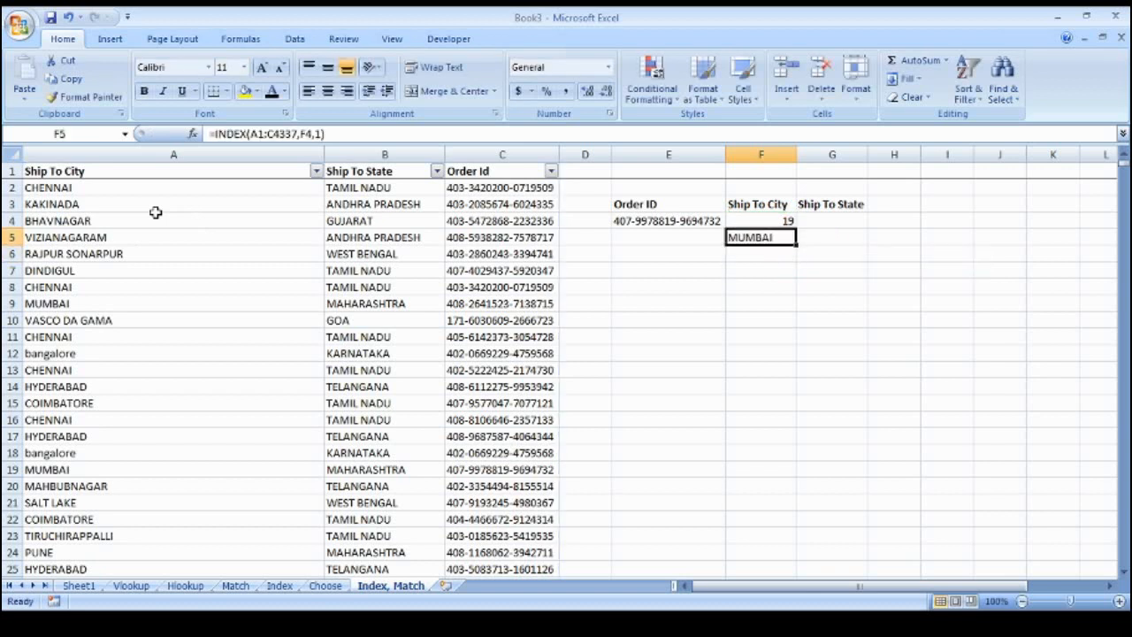
Copy the MATCH(E4,C:C,0) formula text from F4, leaving F4 unchanged
key(Up)
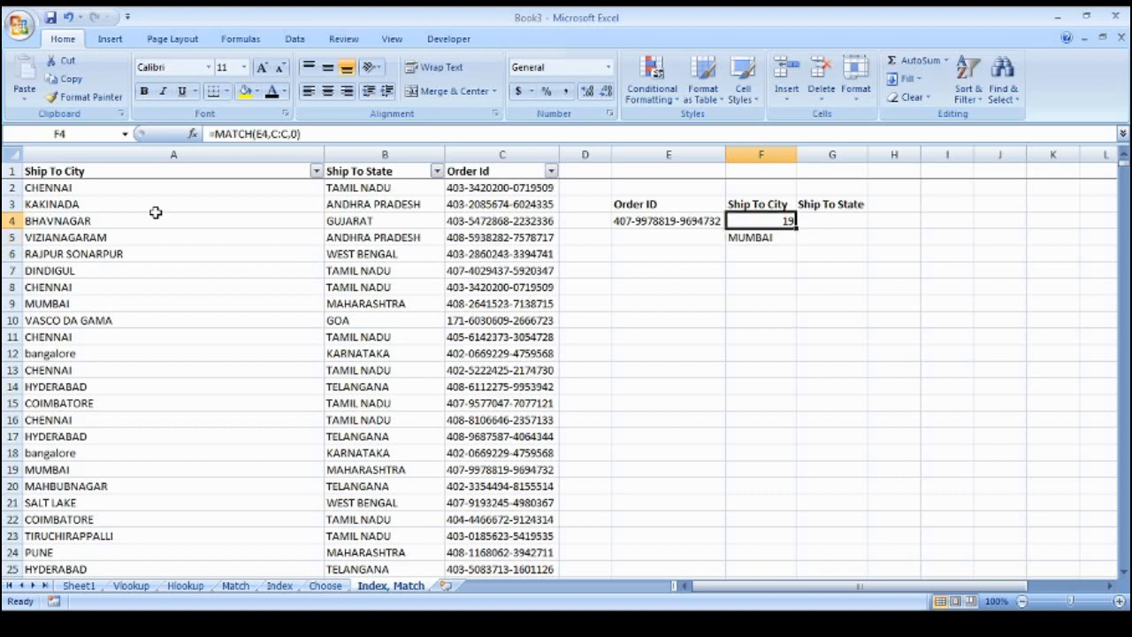
click(315, 134)
drag(315, 135, 210, 133)
key(ctrl+c)
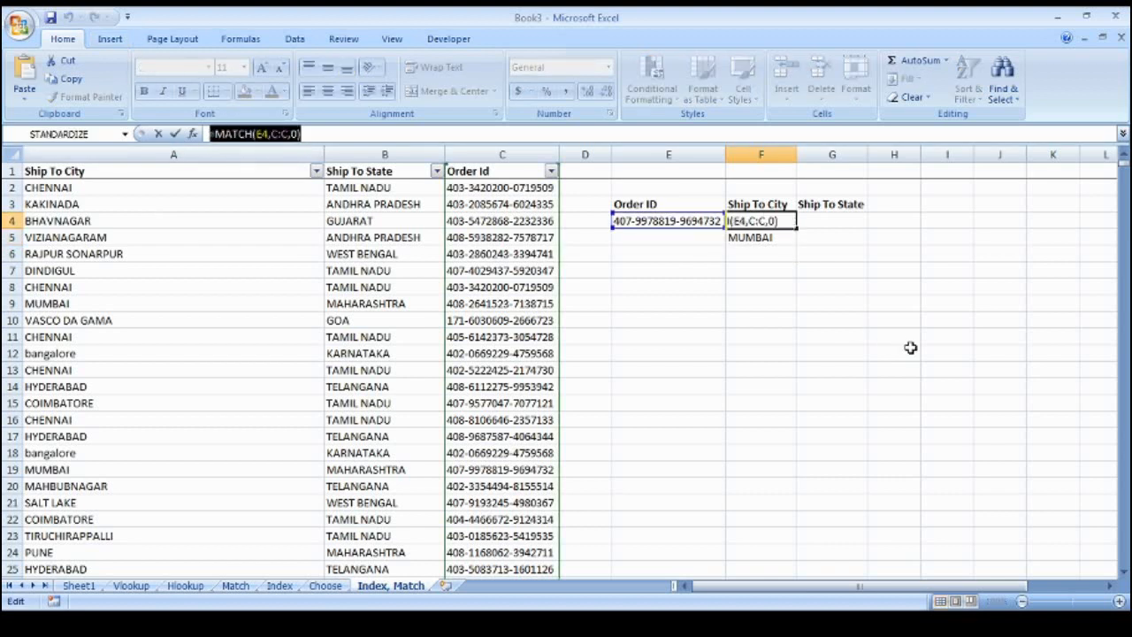
drag(803, 370, 794, 369)
key(Escape)
Replace the F4 reference in F5's INDEX formula with the MATCH formula, giving =INDEX(A1:C4337,MATCH(E4,C:C,0),1)
click(756, 238)
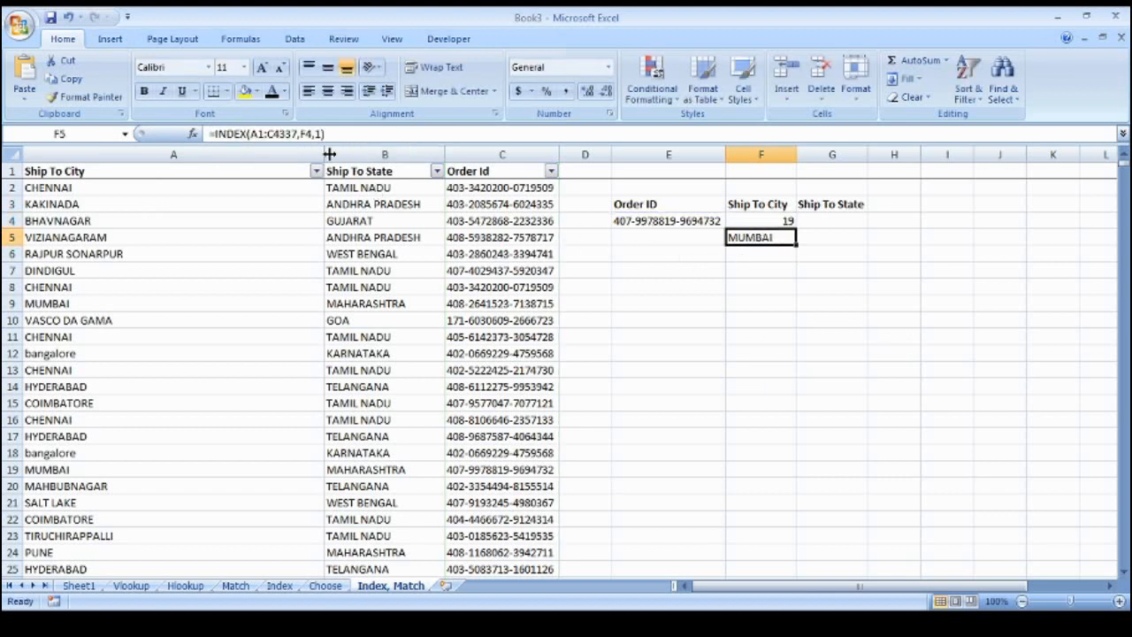
key(F2)
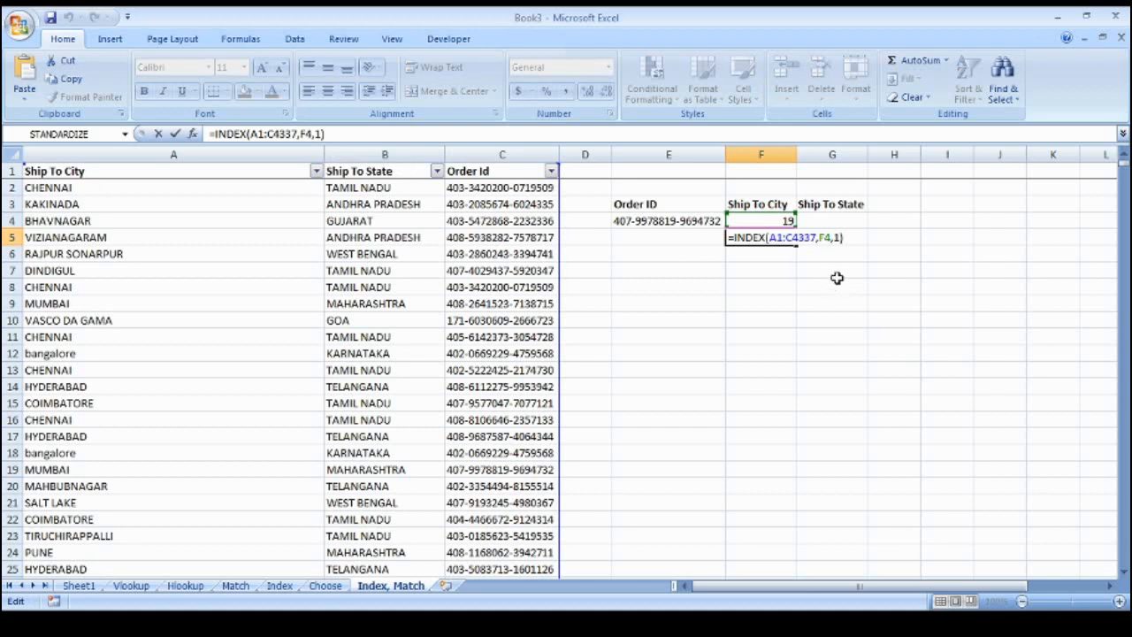
click(820, 237)
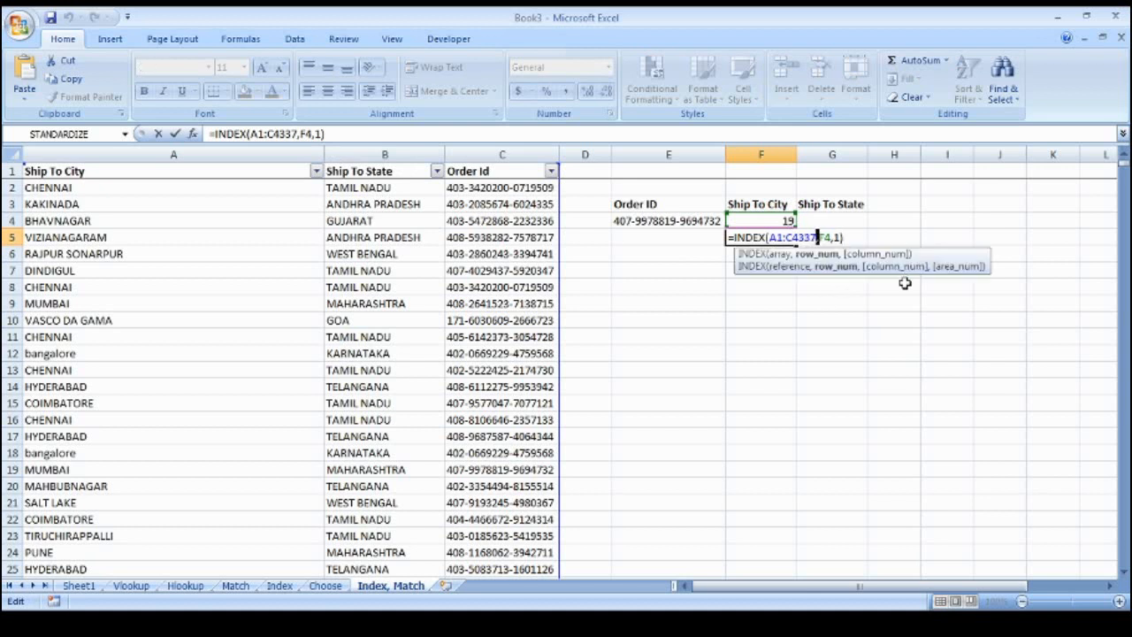
key(shift+Right)
key(shift+Right)
key(ctrl+v)
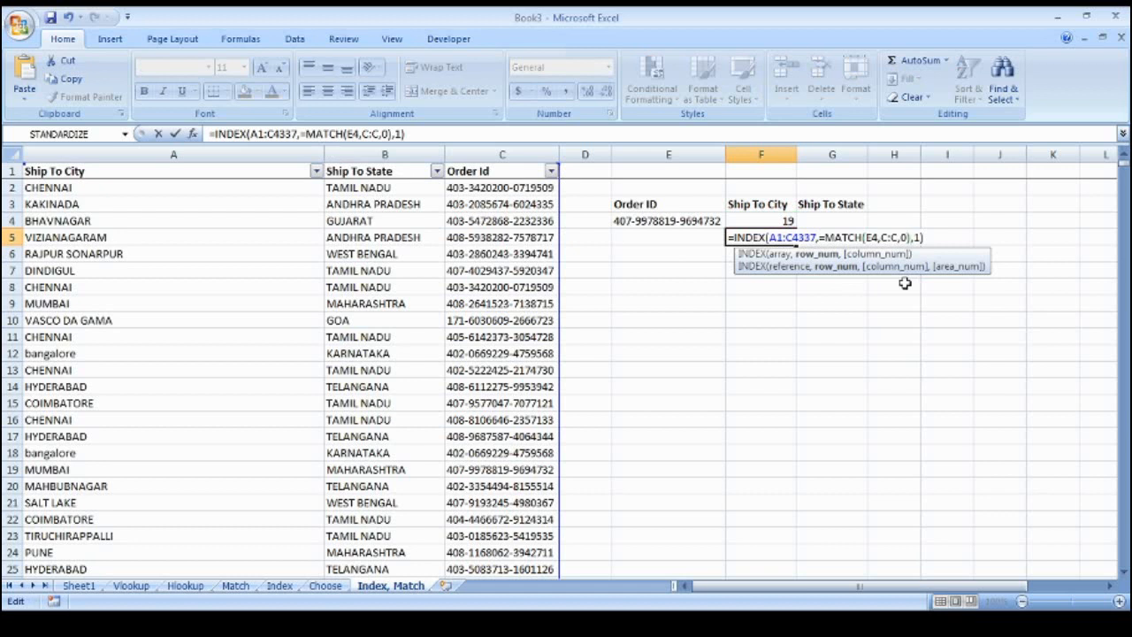
click(826, 240)
key(BackSpace)
key(Return)
key(Up)
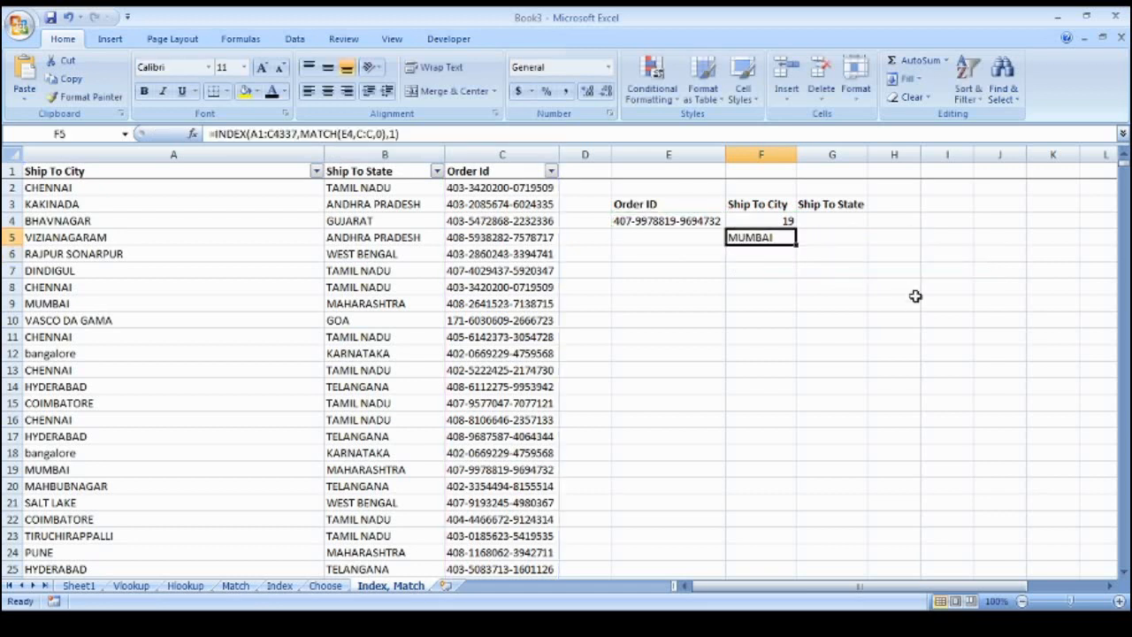
Move the nested INDEX/MATCH formula into F4, returning MUMBAI, and clear F5
drag(427, 134, 198, 133)
key(ctrl+c)
key(Return)
key(Up)
key(Up)
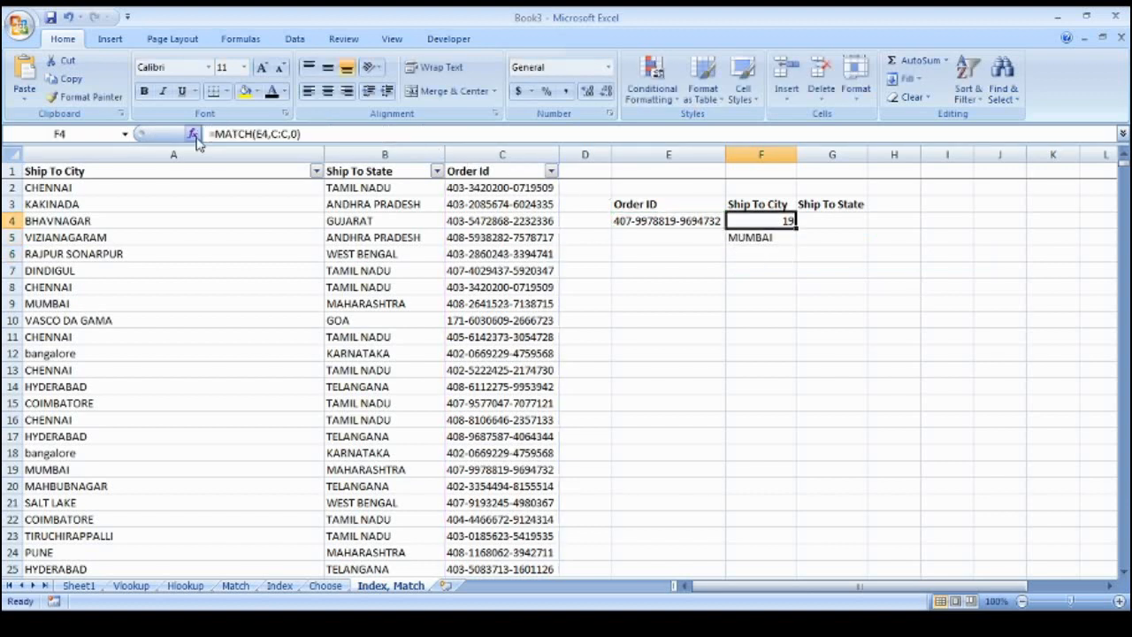
drag(318, 134, 209, 133)
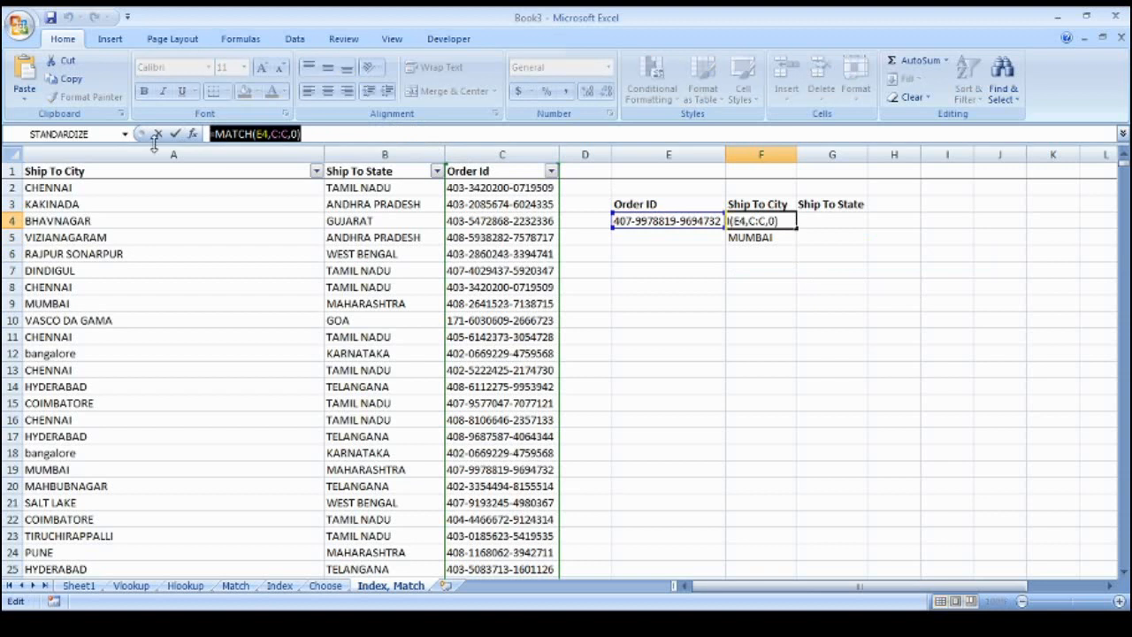
key(ctrl+v)
key(Return)
key(BackSpace)
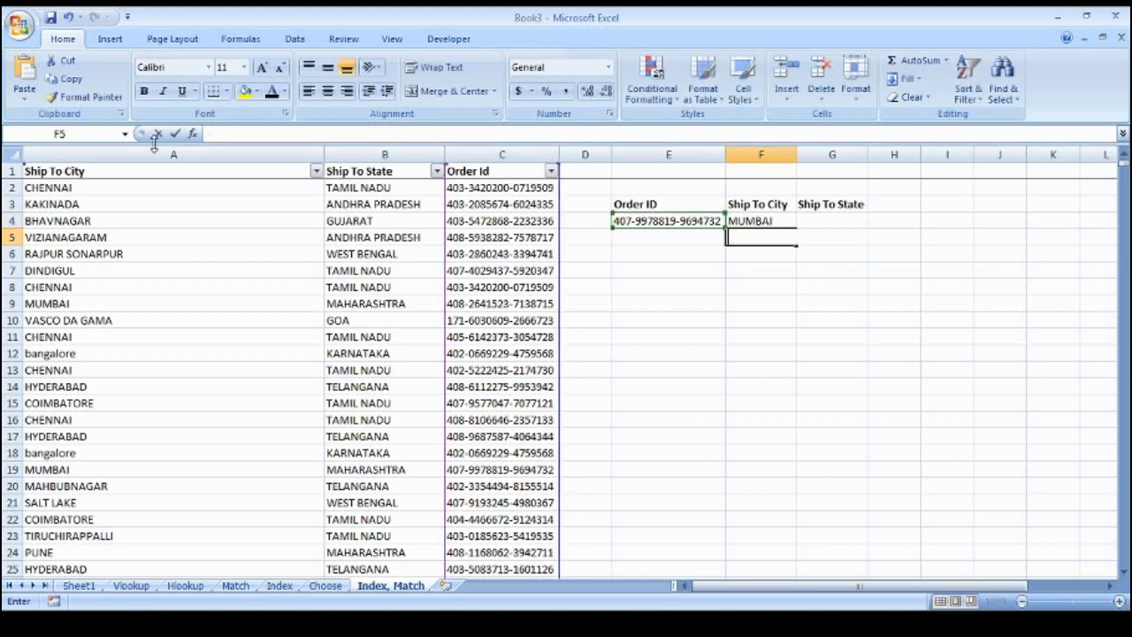
key(Return)
key(Up)
key(Up)
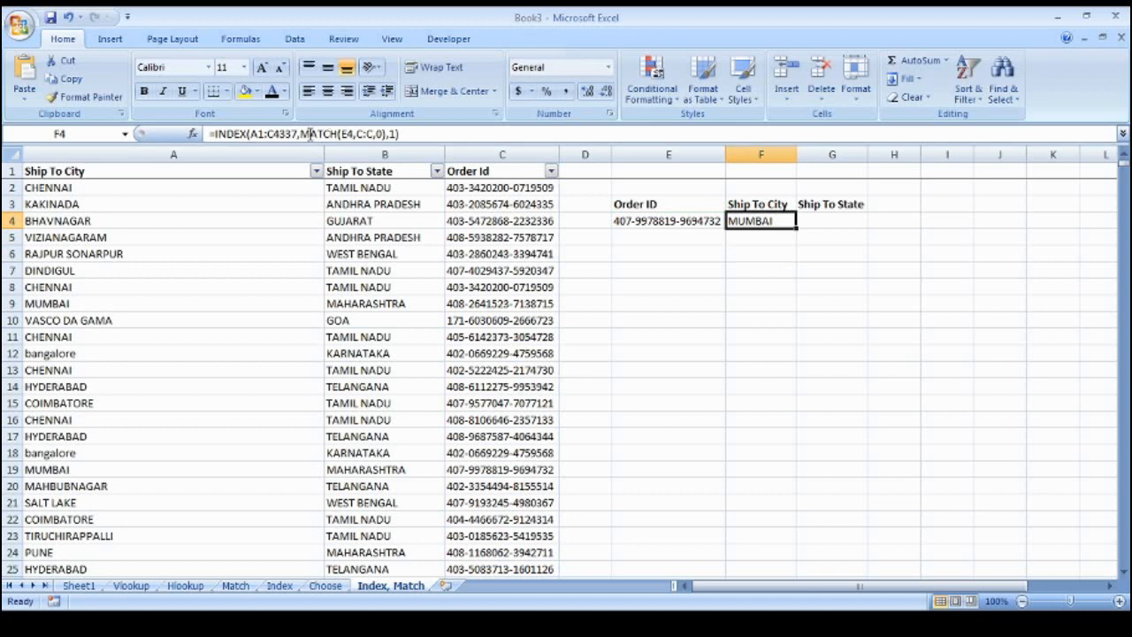
drag(299, 134, 384, 134)
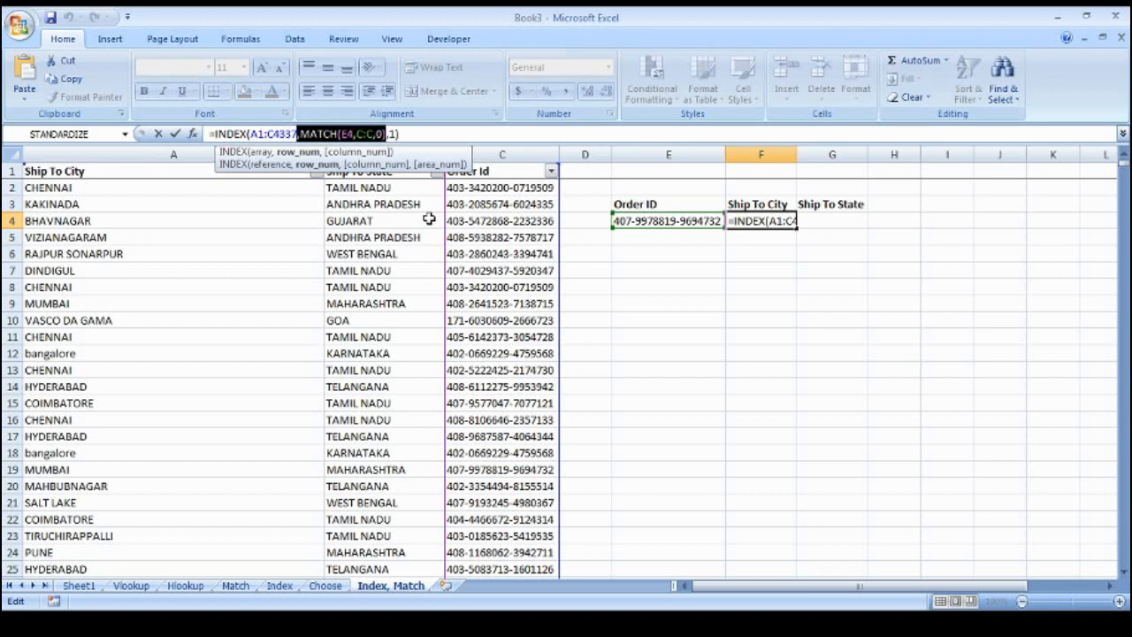
key(F9)
key(Return)
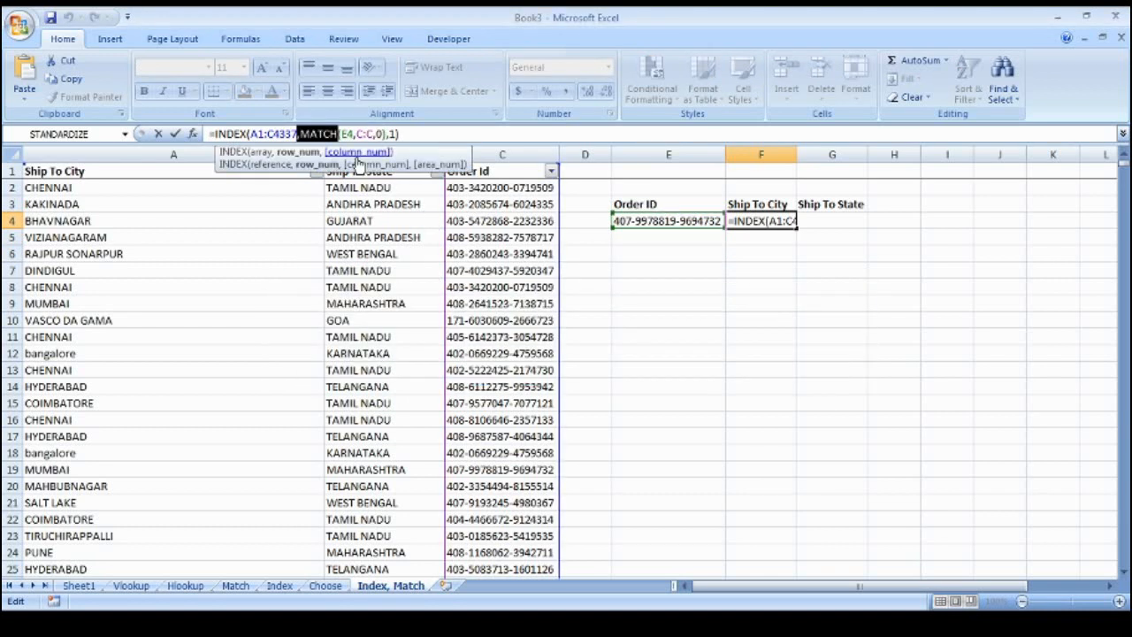
click(319, 134)
drag(303, 133, 319, 134)
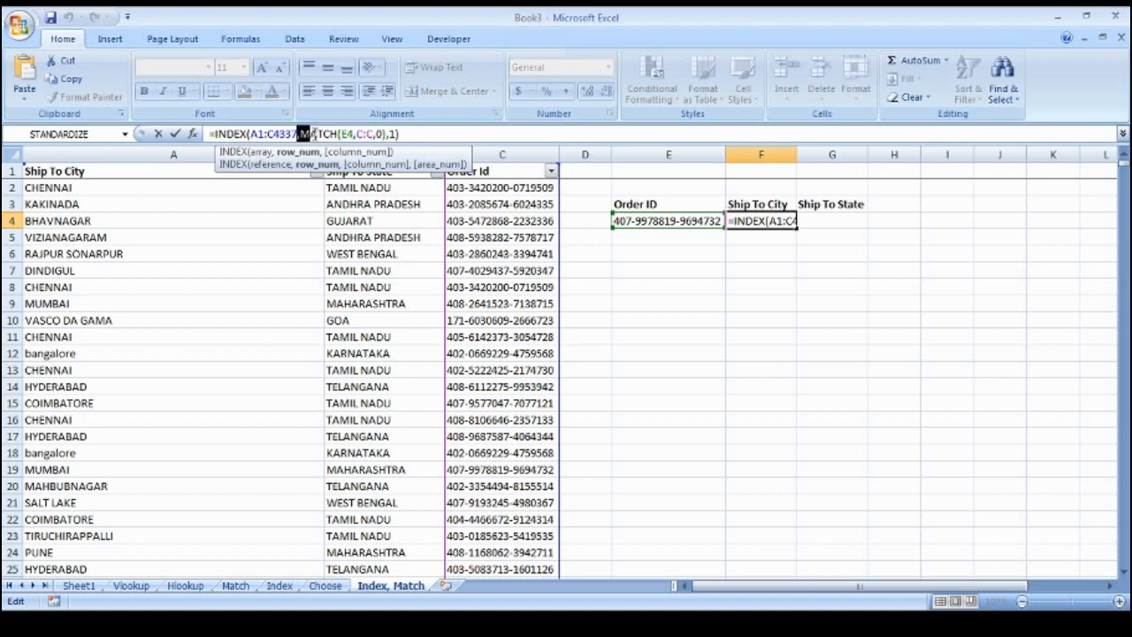
click(319, 133)
click(302, 134)
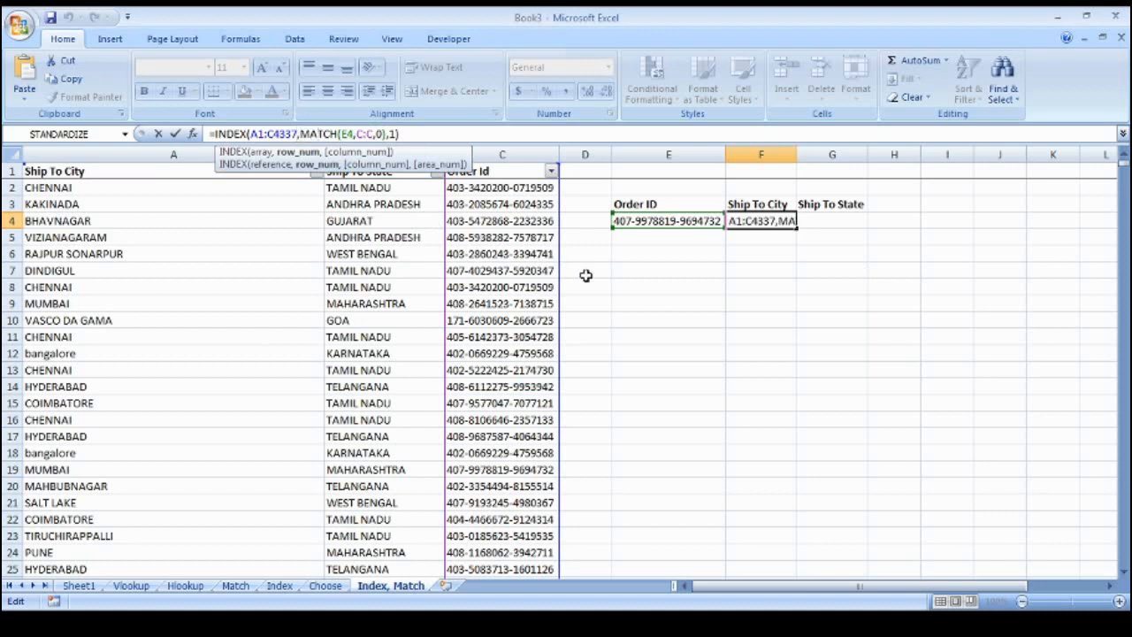
key(shift+Right)
key(shift+Right)
key(shift+Right)
key(shift+Right)
key(shift+Right)
key(shift+Right)
key(shift+Right)
key(shift+Right)
key(shift+Right)
key(shift+Right)
key(shift+Right)
key(shift+Right)
key(shift+Right)
key(shift+Right)
key(shift+Right)
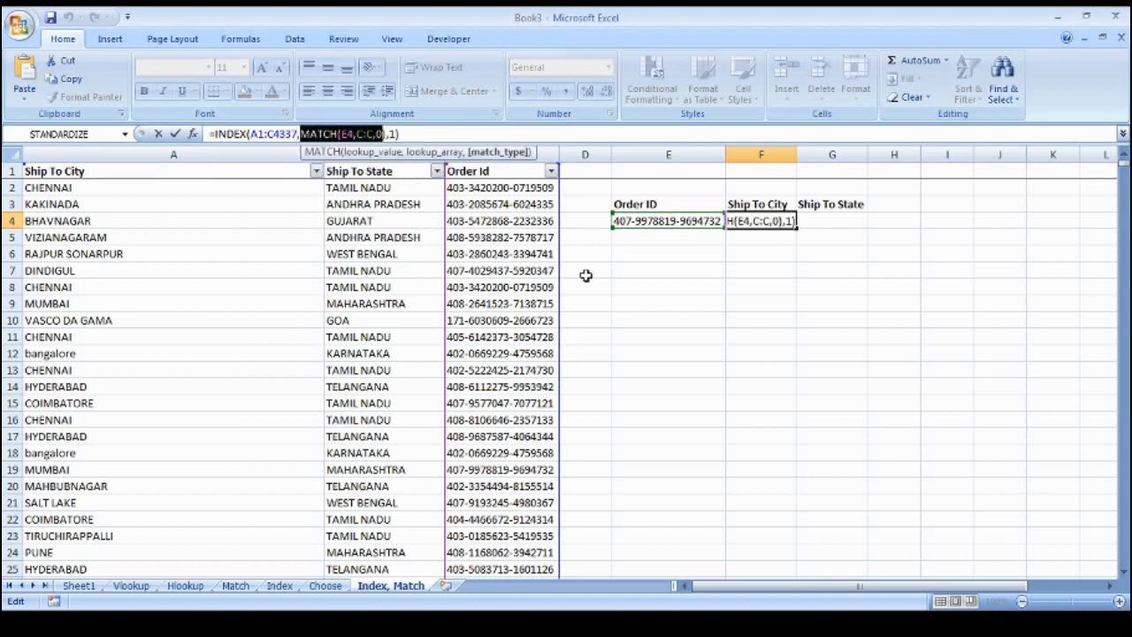
key(shift+Right)
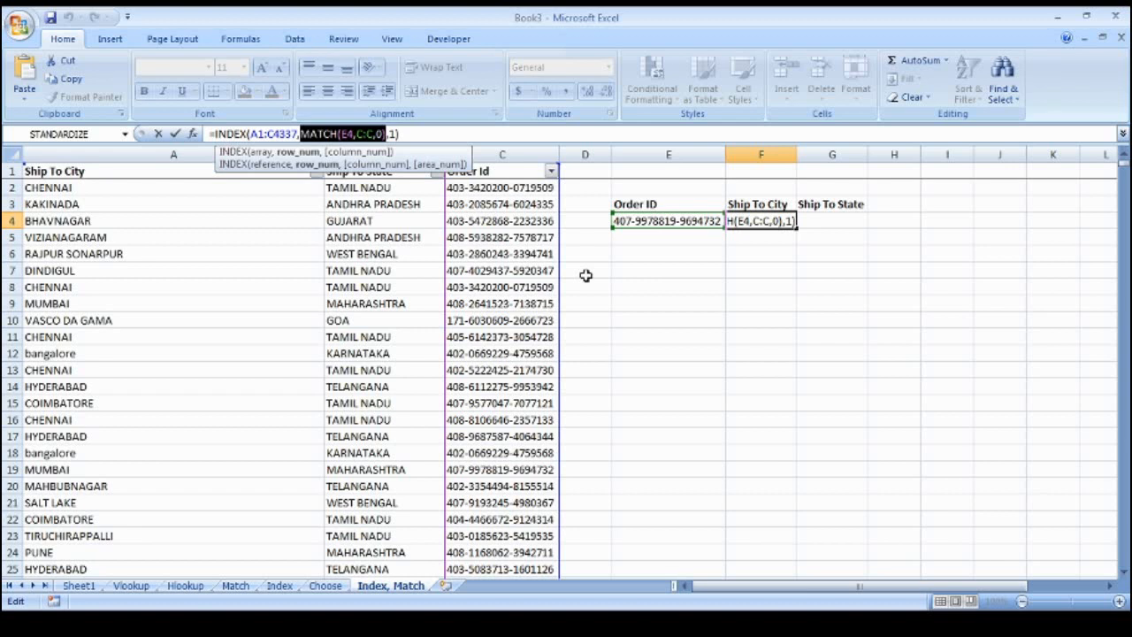
key(F9)
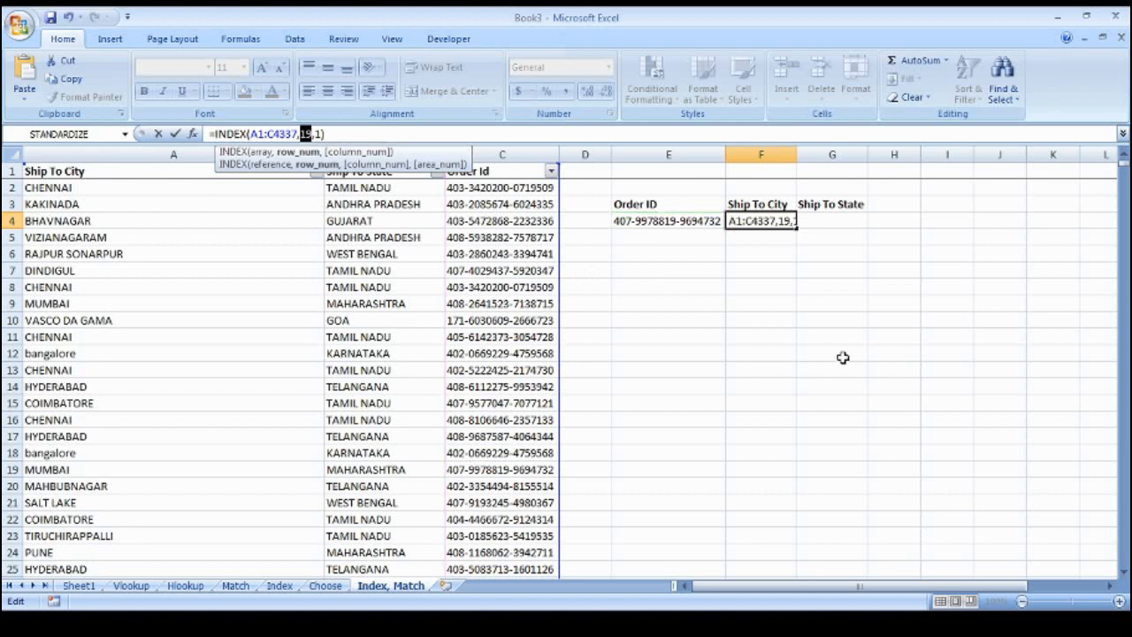
key(Escape)
key(Right)
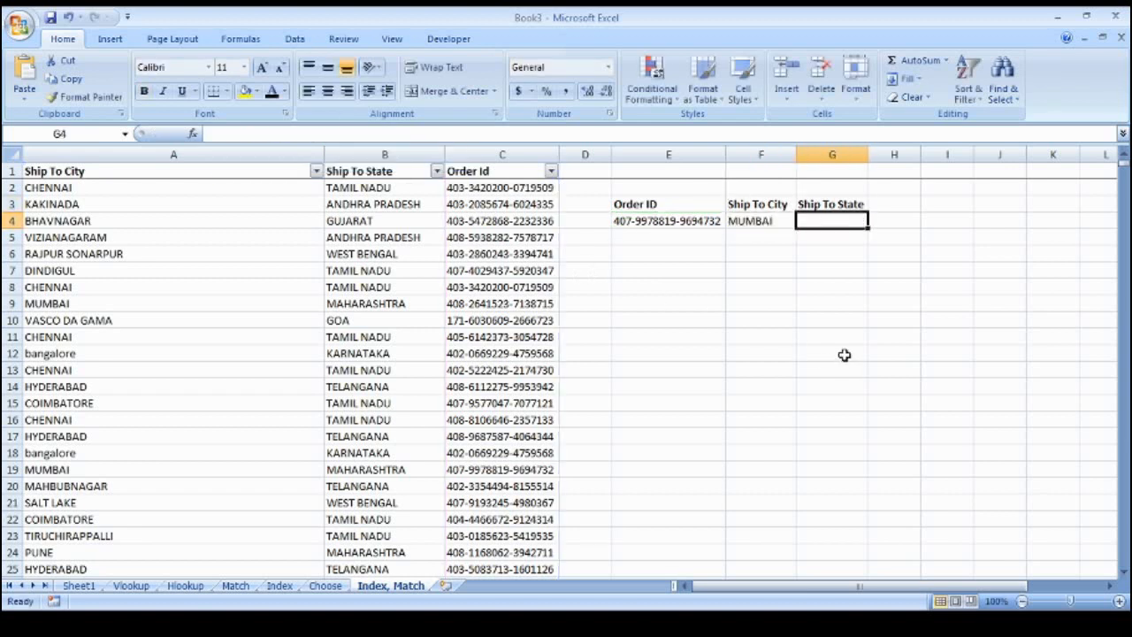
Copy F4's INDEX/MATCH formula into G4 under Ship To State
key(Left)
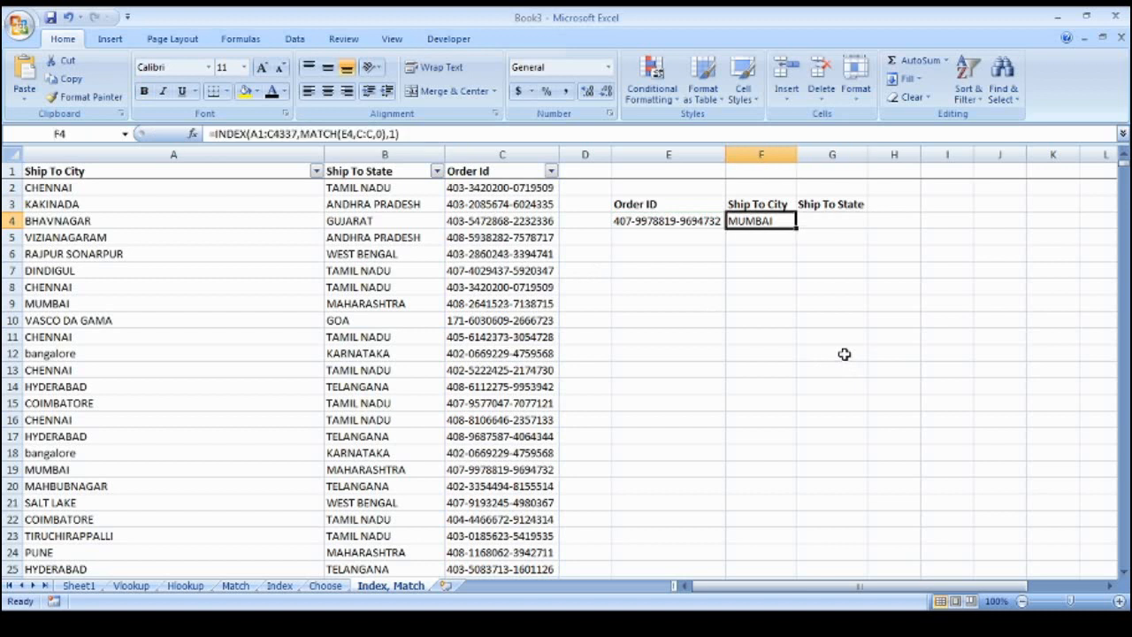
drag(414, 142, 202, 142)
key(ctrl+c)
key(Up)
key(Right)
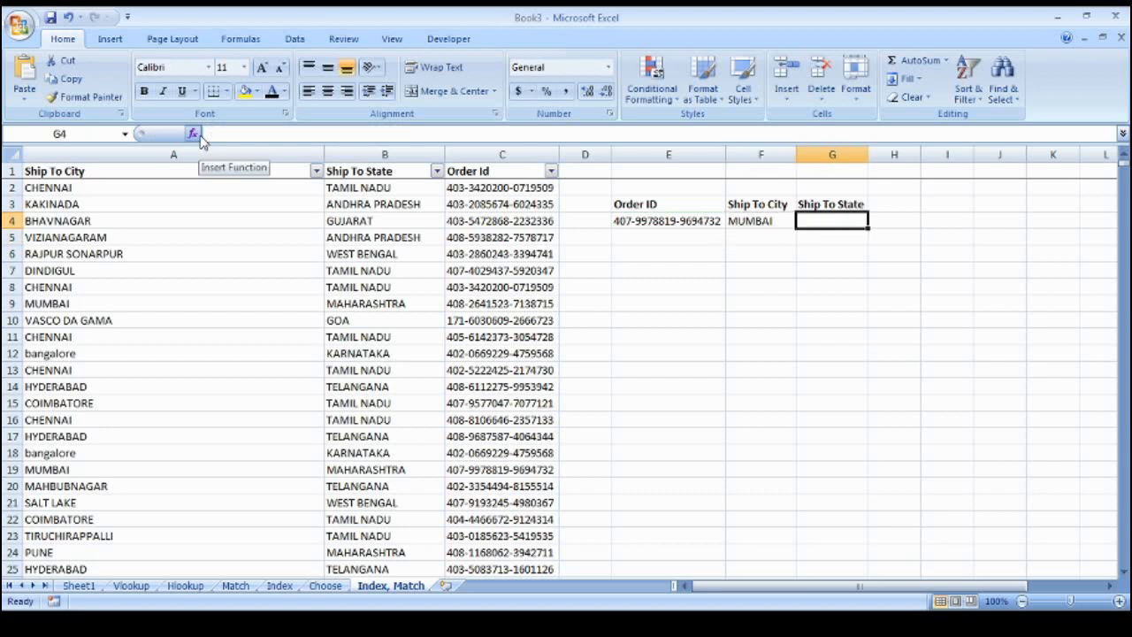
click(243, 133)
key(ctrl+v)
key(Return)
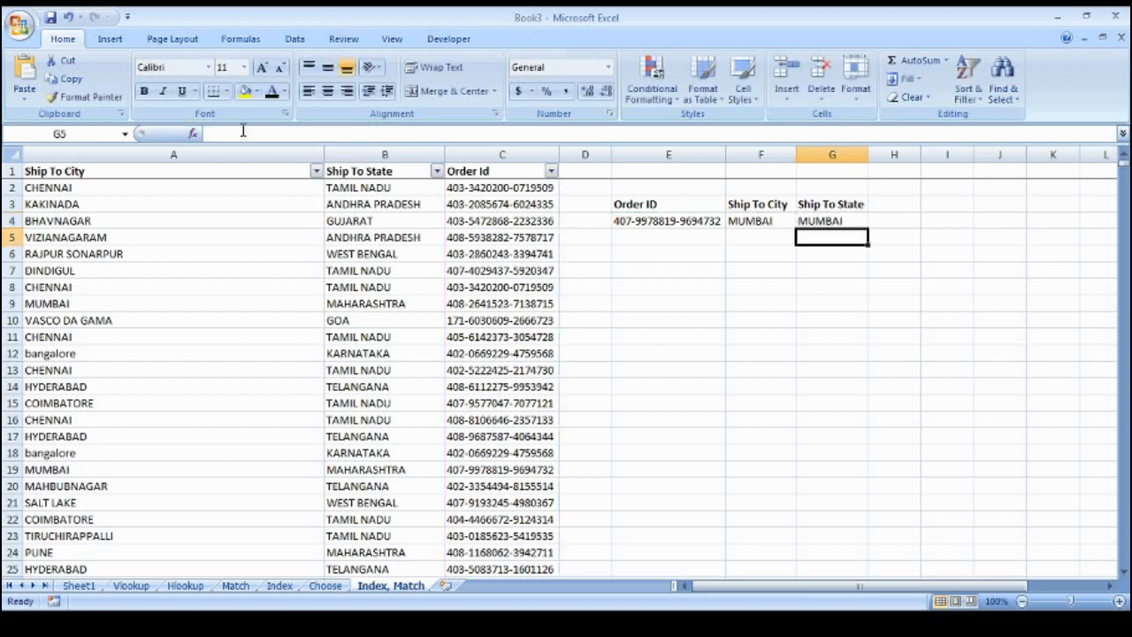
Change G4's column argument from 1 to 2 so it returns MAHARASHTRA
key(Up)
key(F2)
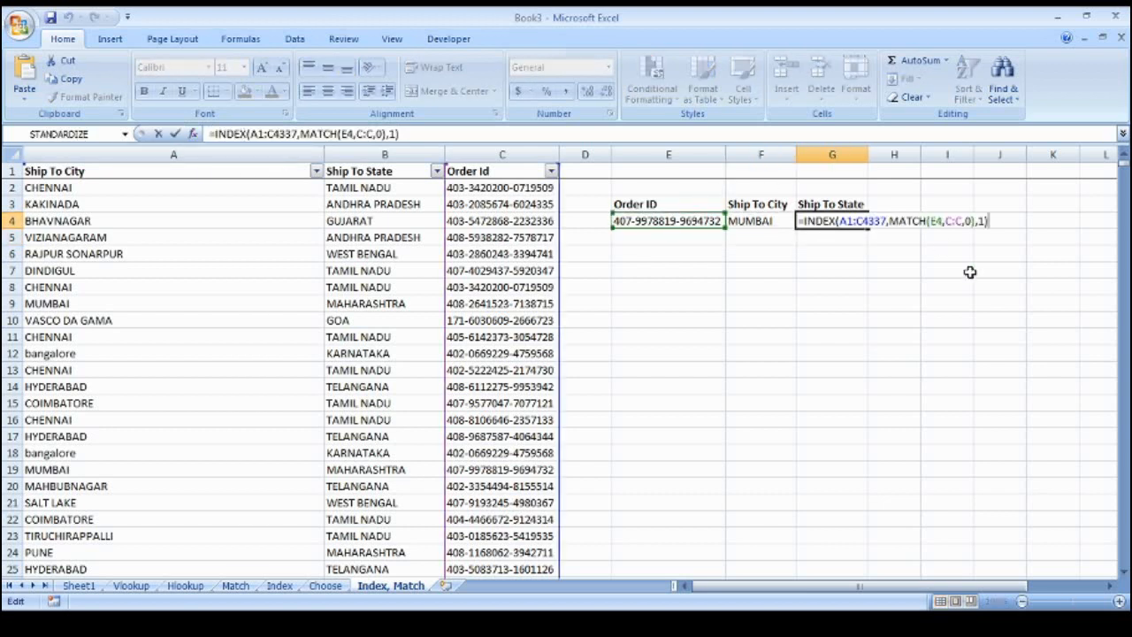
click(983, 220)
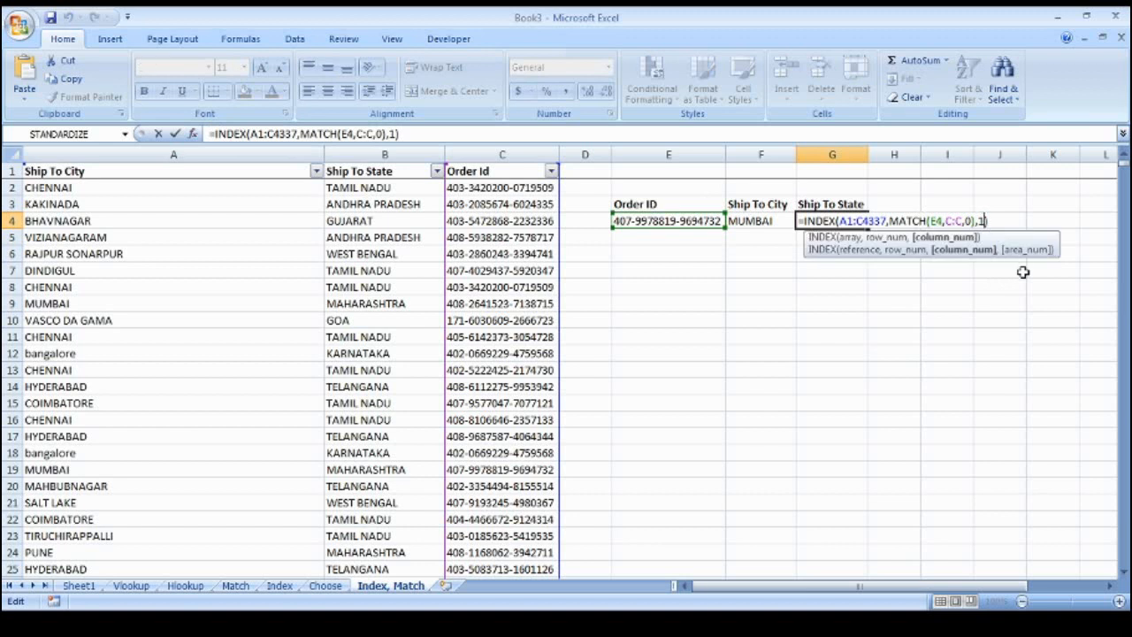
key(BackSpace)
text(2)
key(Return)
key(Up)
AutoFit column G's width with Alt+H, O, I, undoing a stray 1 entered in G4
key(alt+h)
text(oi)
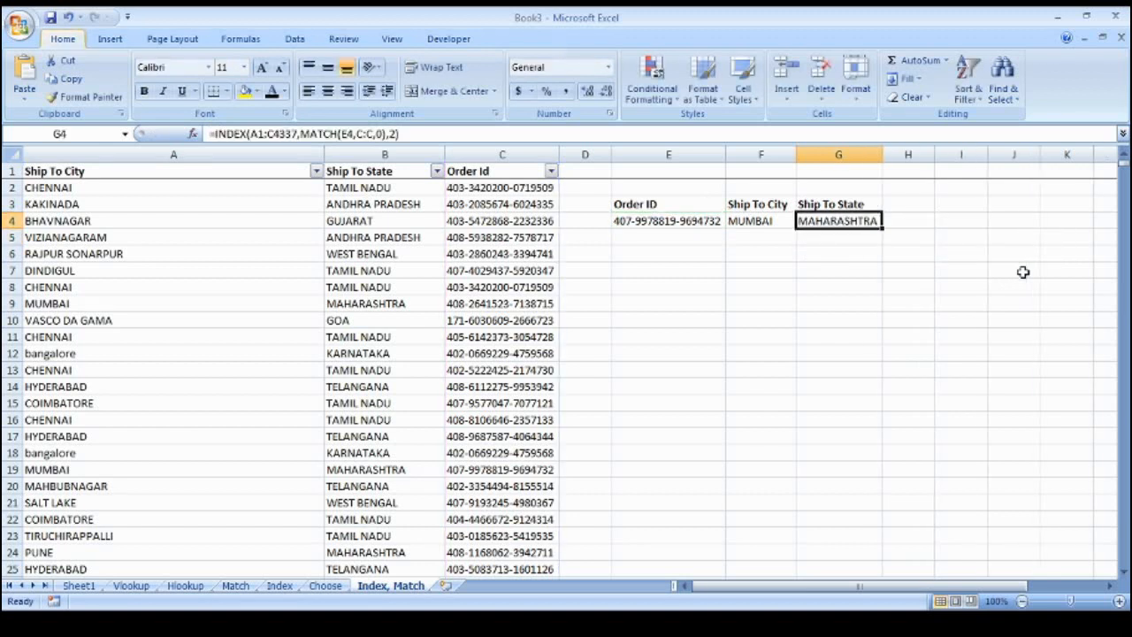
text(1)
key(Return)
key(Return)
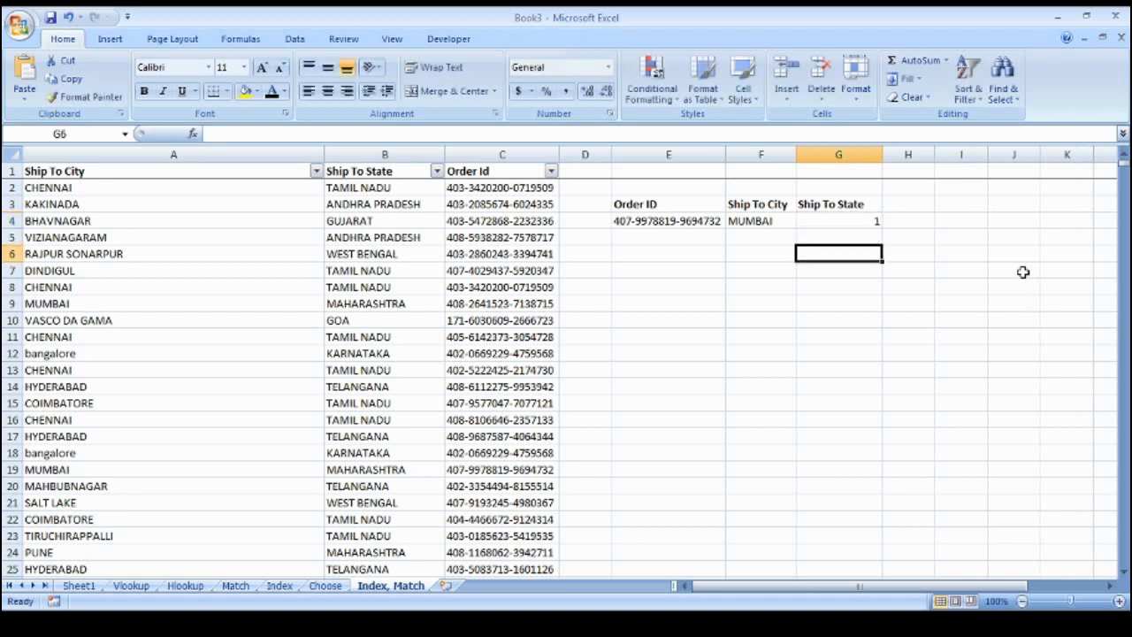
key(ctrl+z)
key(Left)
key(Left)
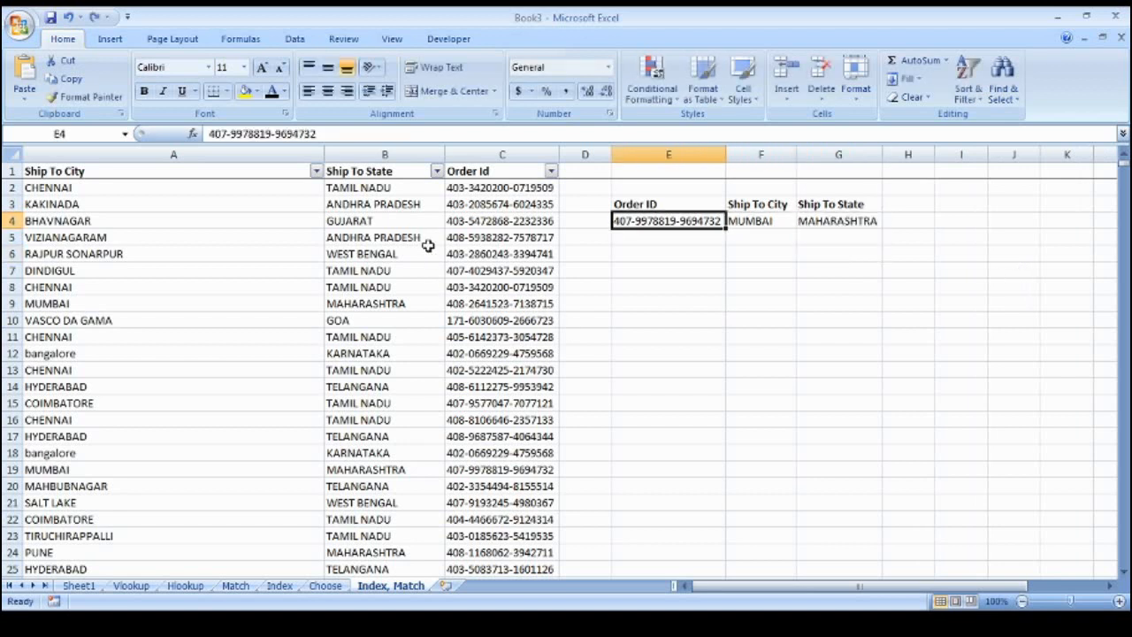
Review the Order Id column and the city and state entries in the lookup table
drag(471, 172, 509, 358)
click(502, 314)
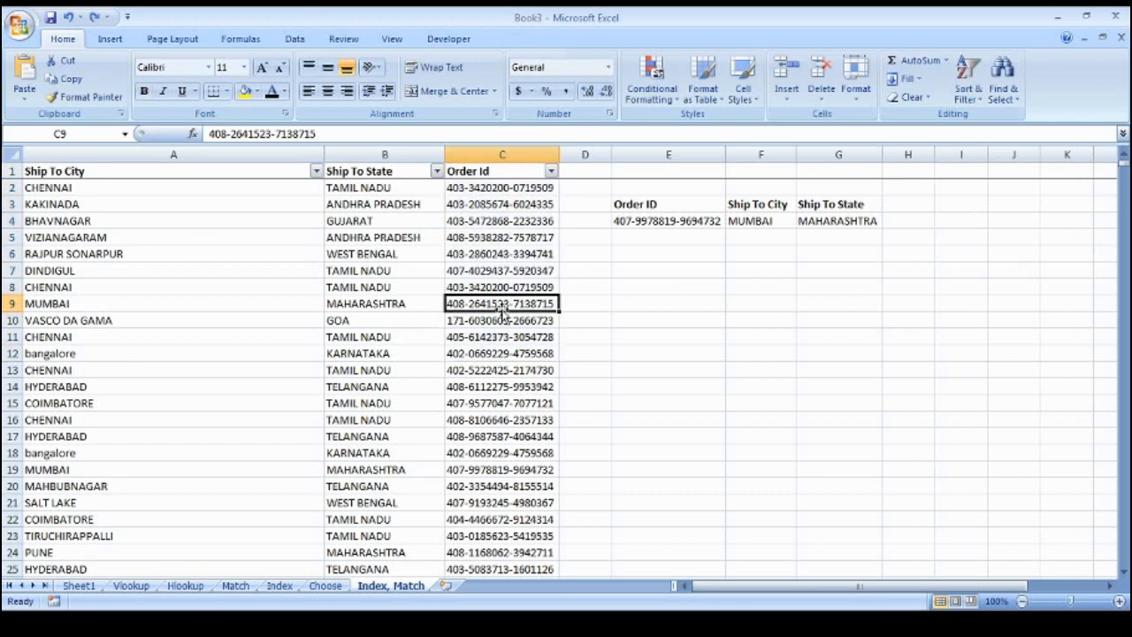
click(480, 152)
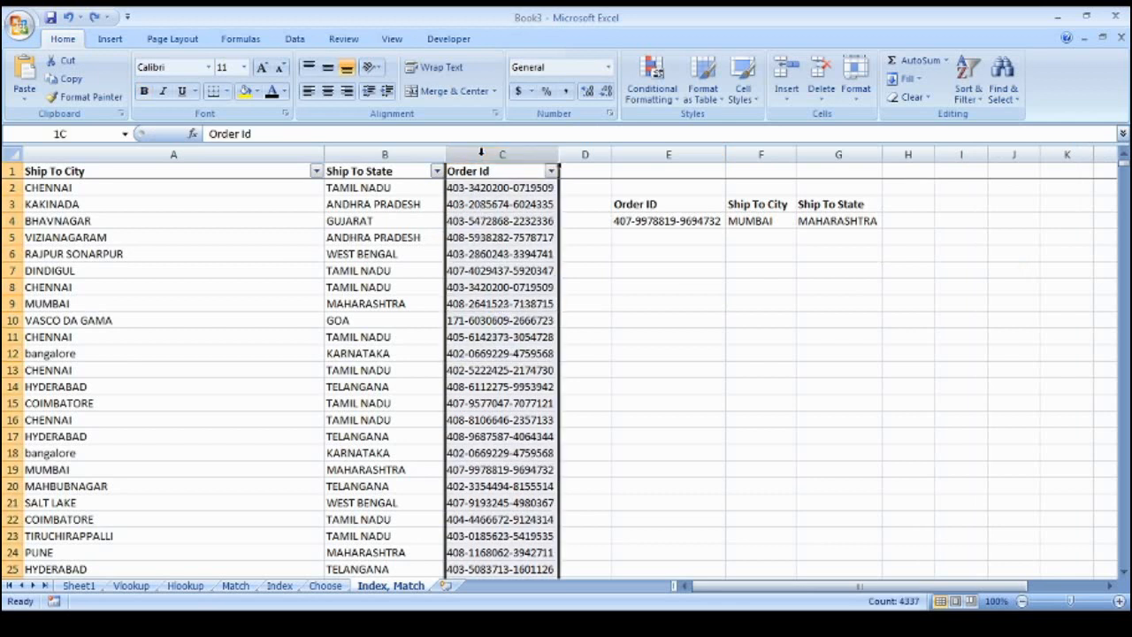
click(128, 223)
click(405, 319)
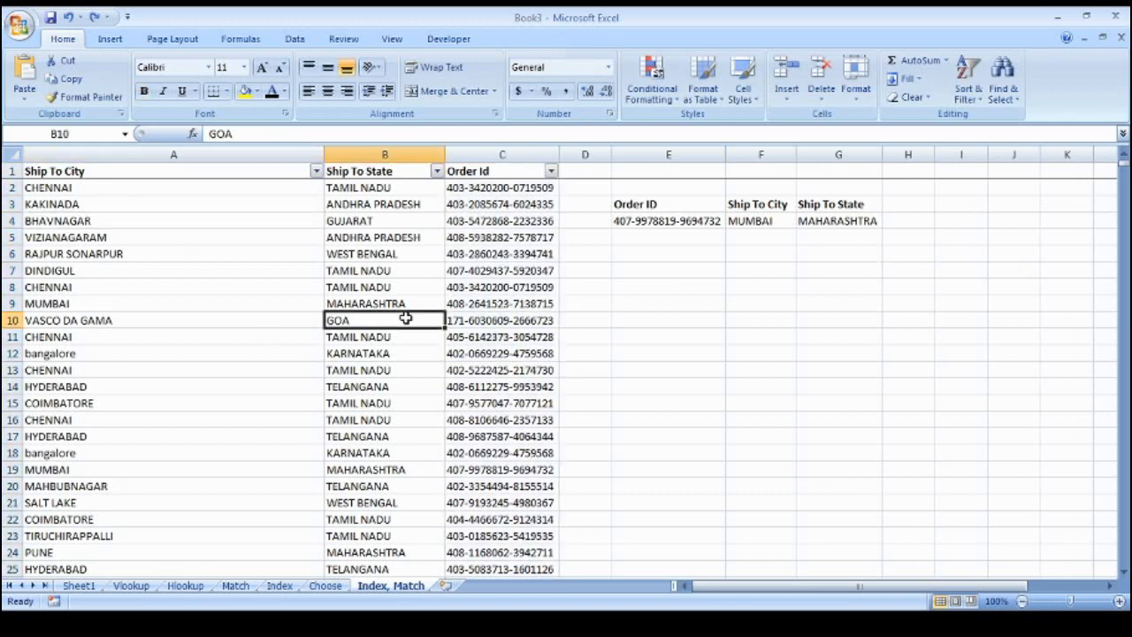
click(678, 350)
drag(513, 239, 506, 386)
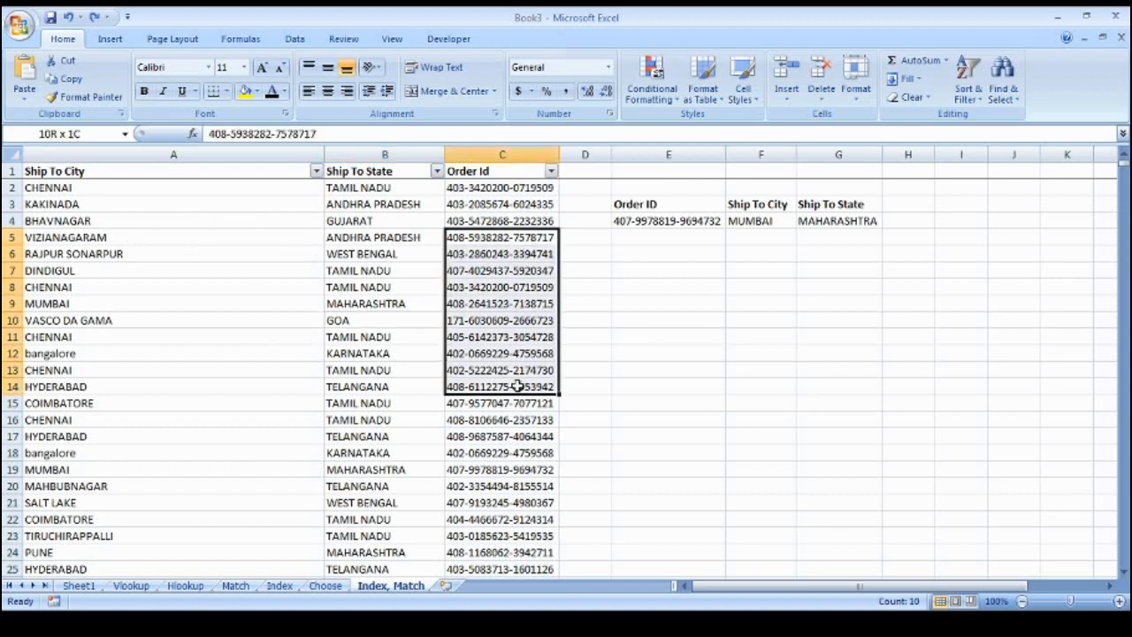
Inspect the city and state formulas in F4:G4, with the state returning MAHARASHTRA
click(747, 230)
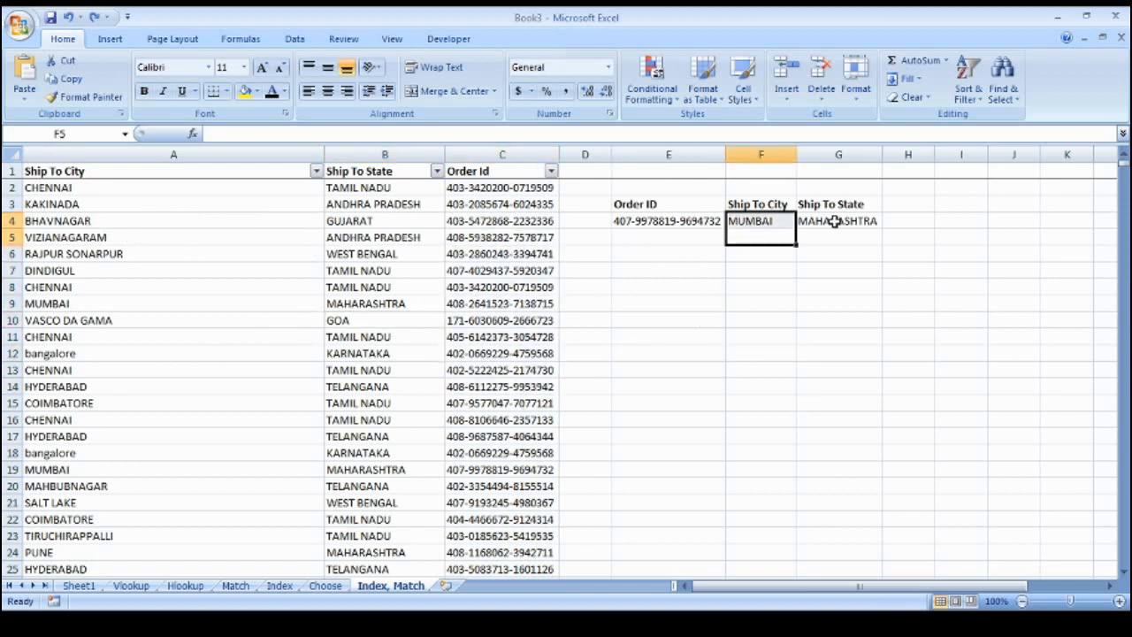
click(803, 221)
click(783, 222)
click(807, 306)
drag(808, 306, 786, 288)
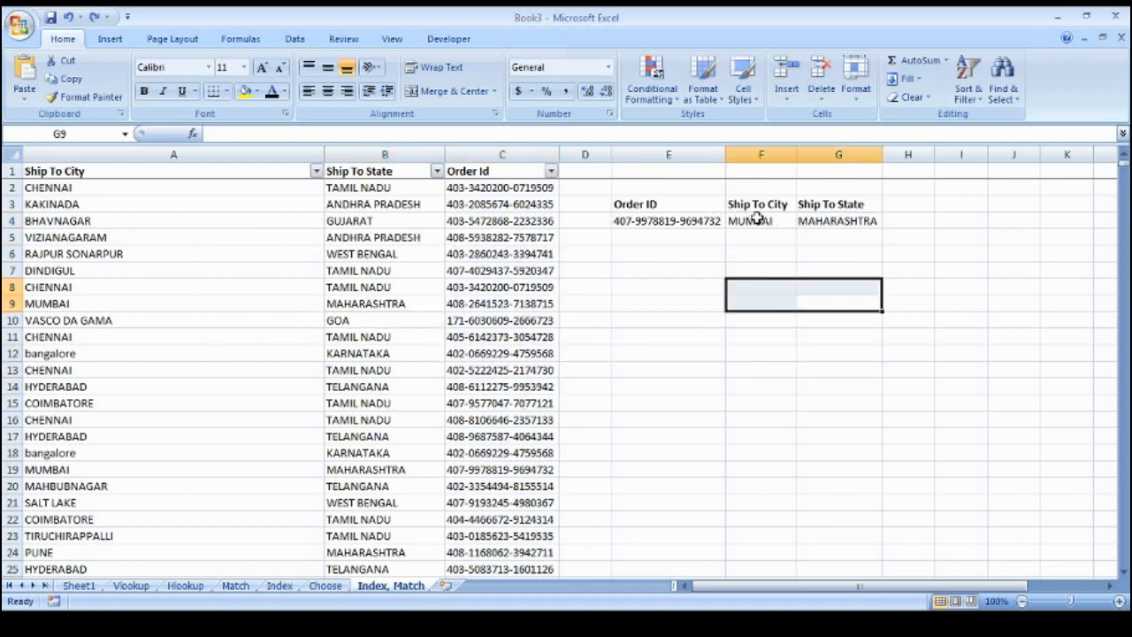
drag(756, 220, 809, 224)
click(801, 315)
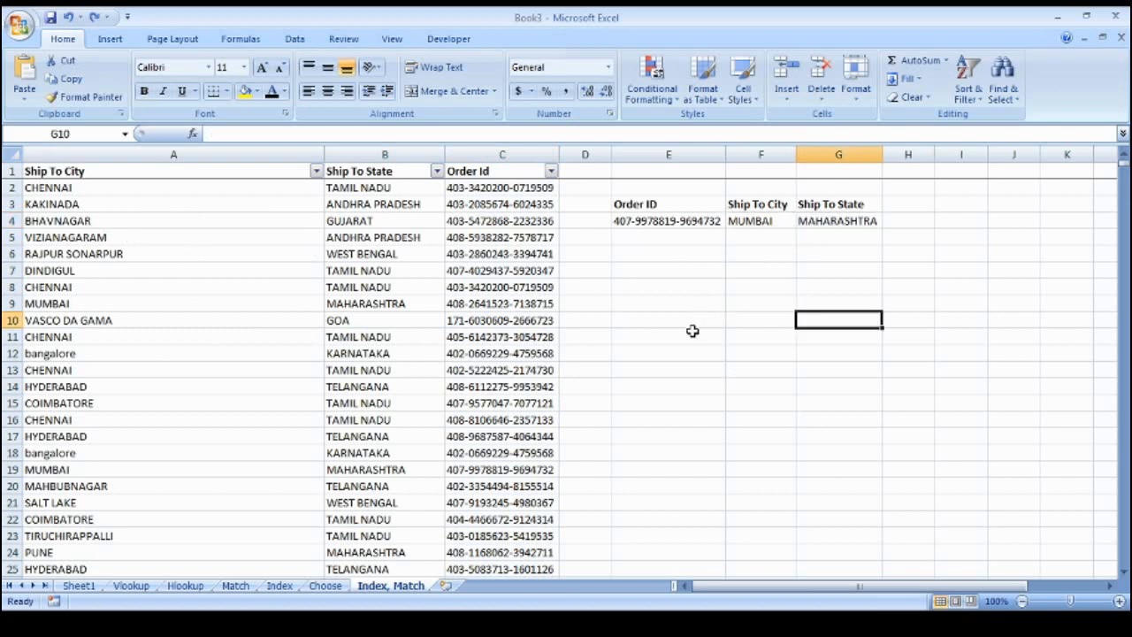
Switch back to the Choose sheet and check the 1 in G4
key(ctrl+Page_Up)
key(Up)
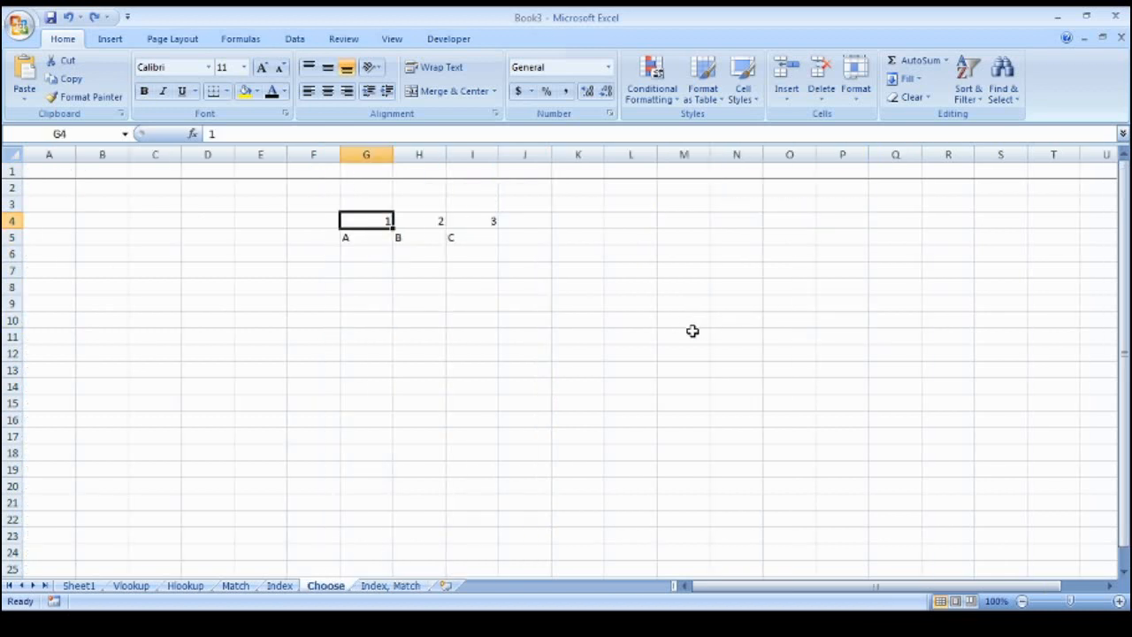
click(643, 368)
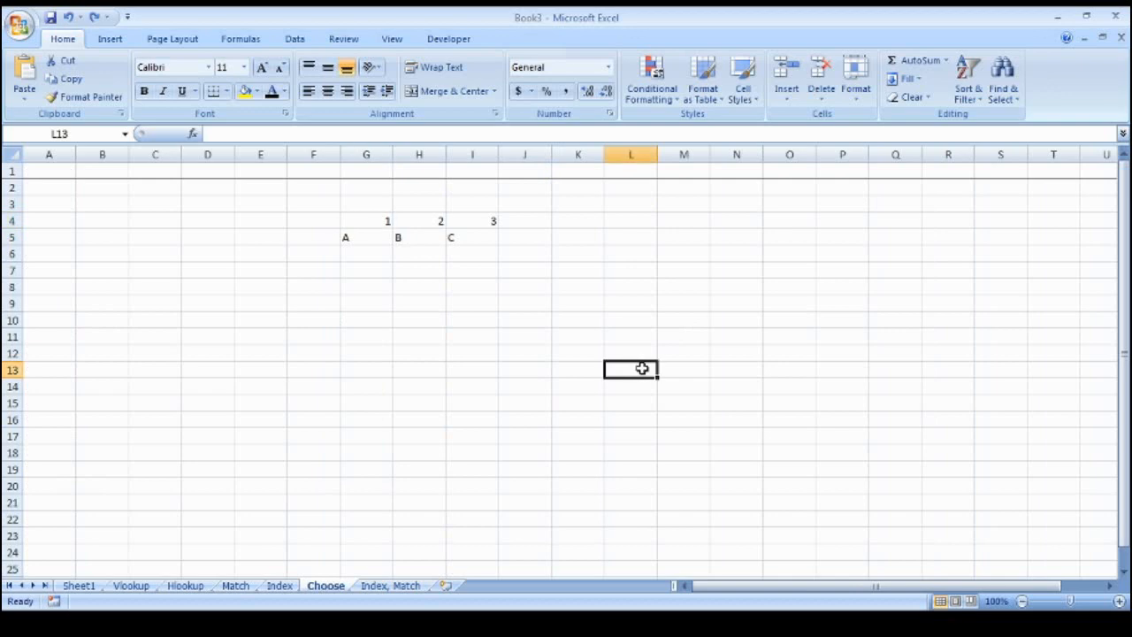